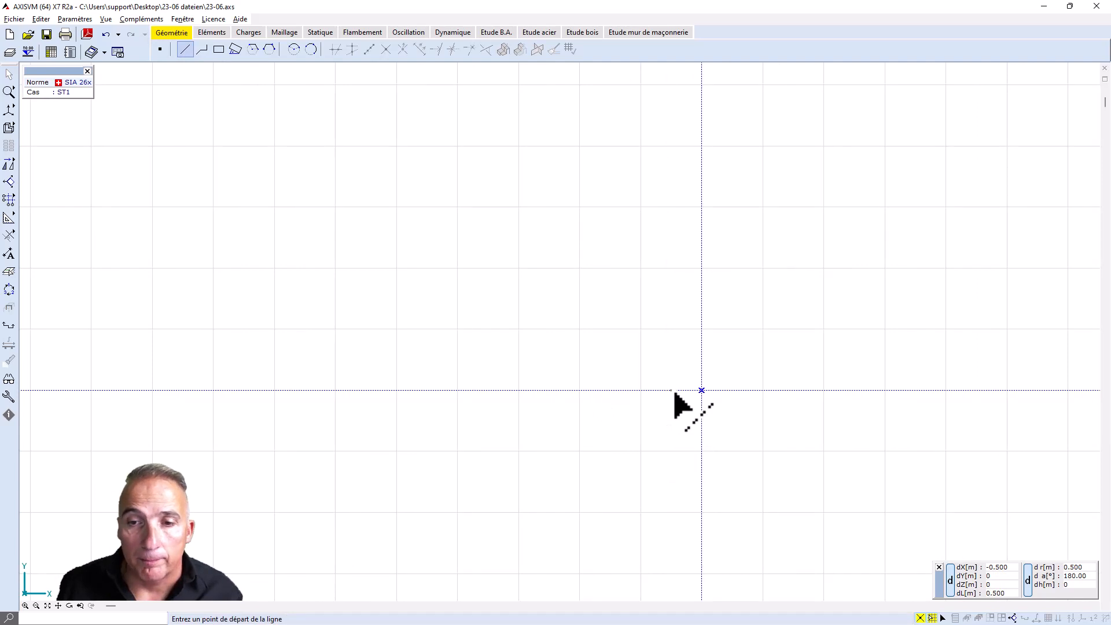
Step: Draw two lines radiating from the origin towards negative X, from 0.5 m to 2 m out: one horizontal, one raised along the 346.5° direction
left_click(671, 391)
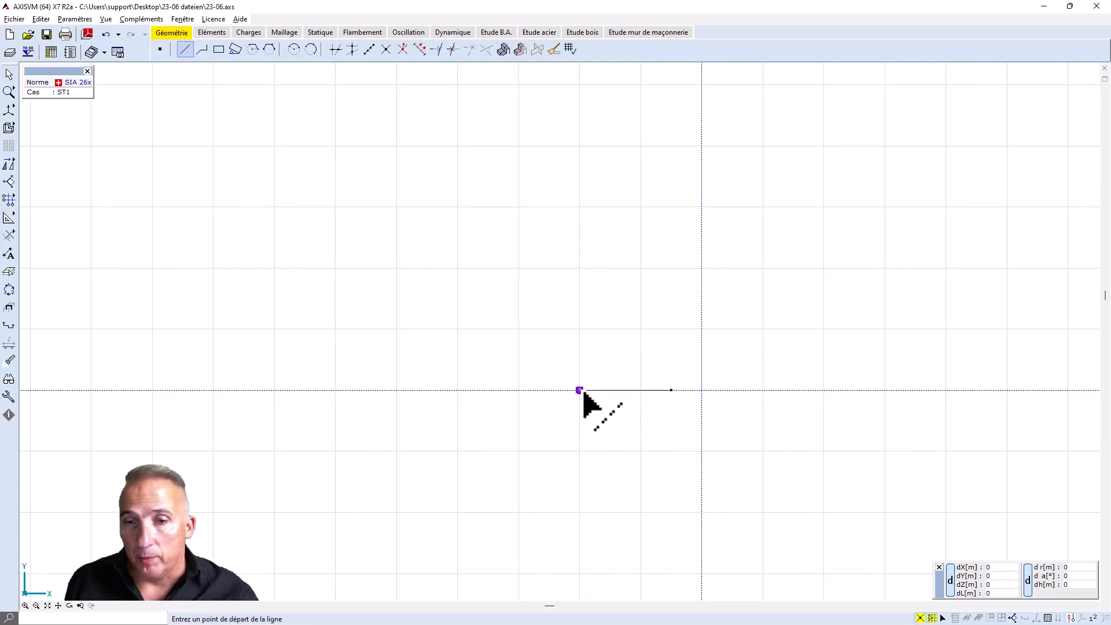
key("Escape")
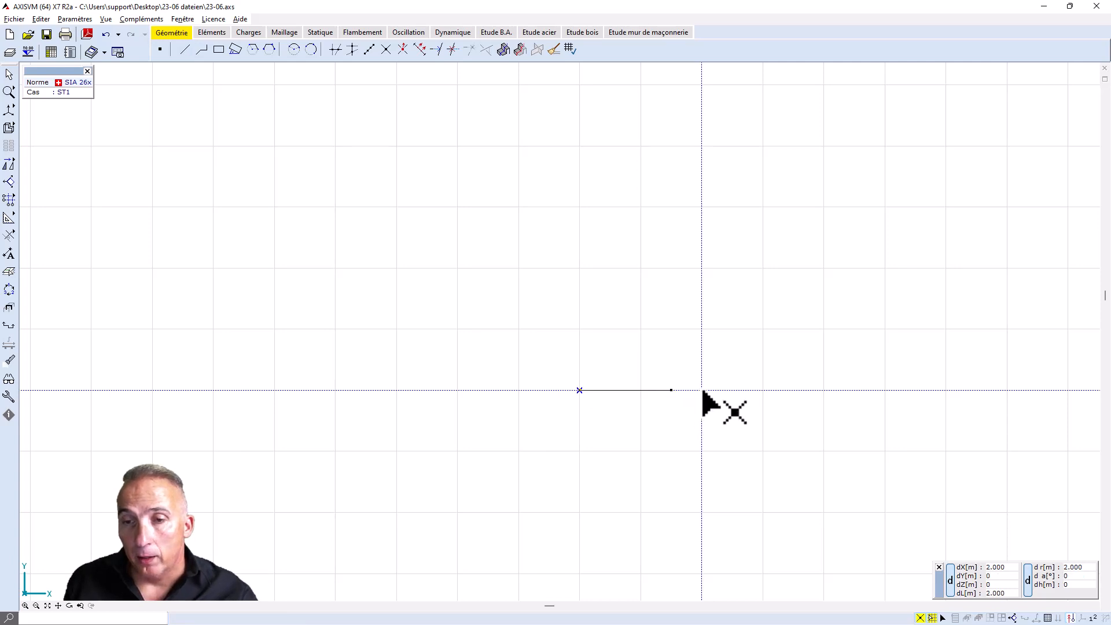
left_click(184, 50)
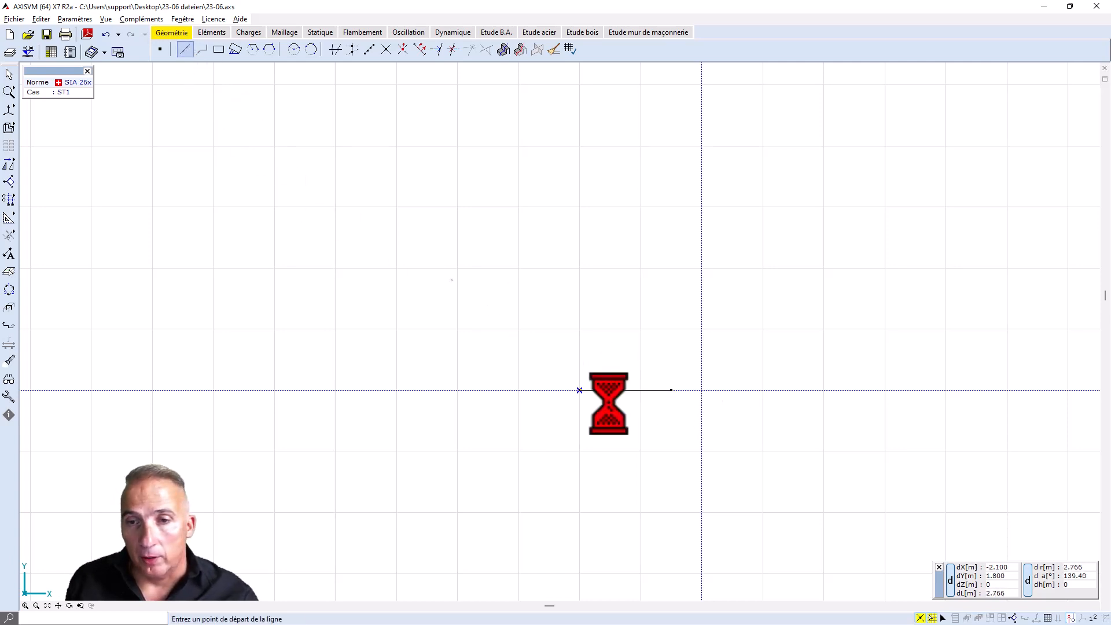
left_click(702, 389)
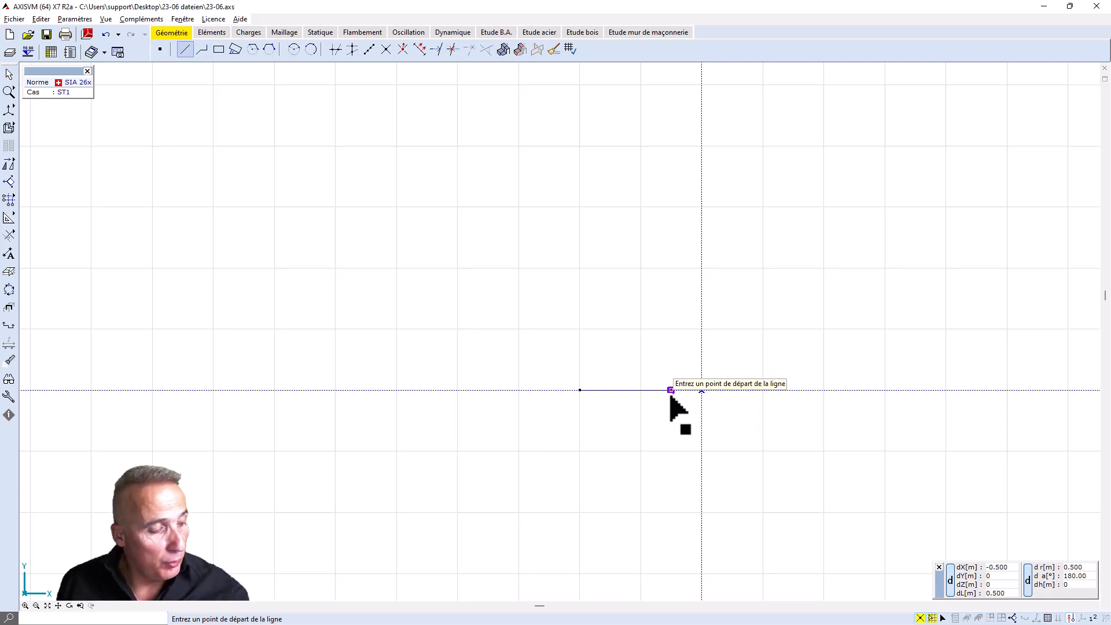
key("a")
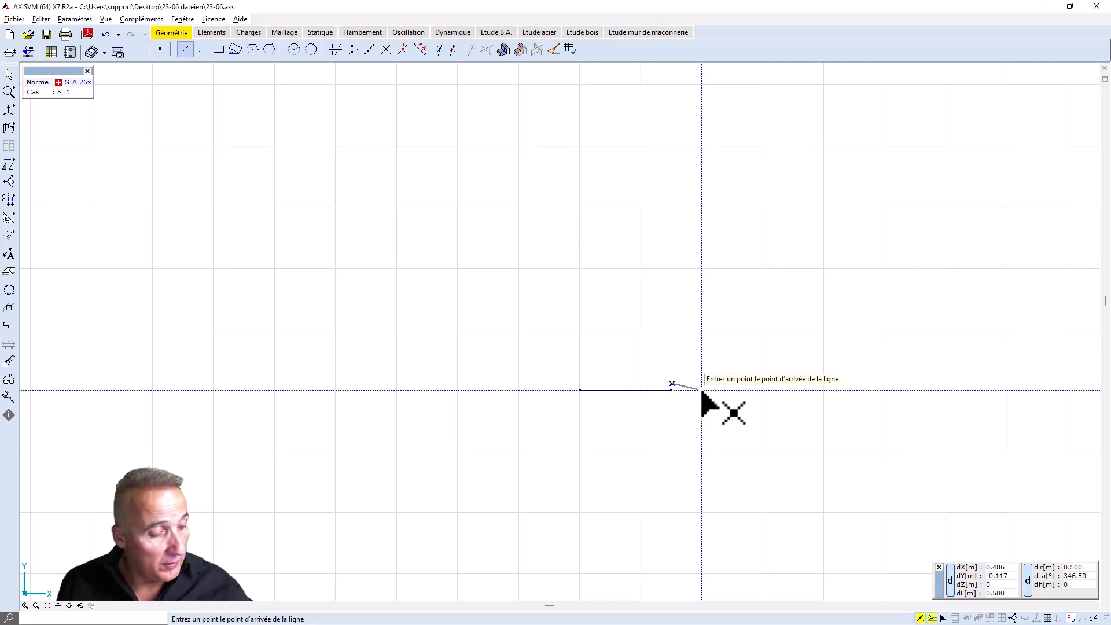
key("l")
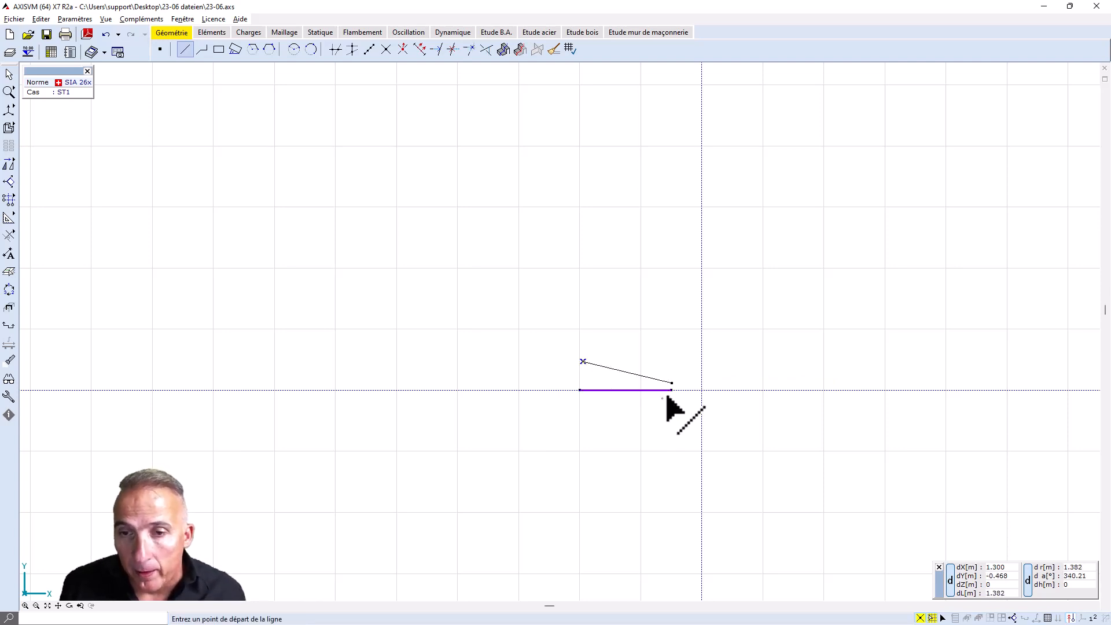
Step: Close the outline by joining the inner endpoints and the outer endpoints of the horizontal and inclined lines with straight lines
scroll(677, 396, "up", 2)
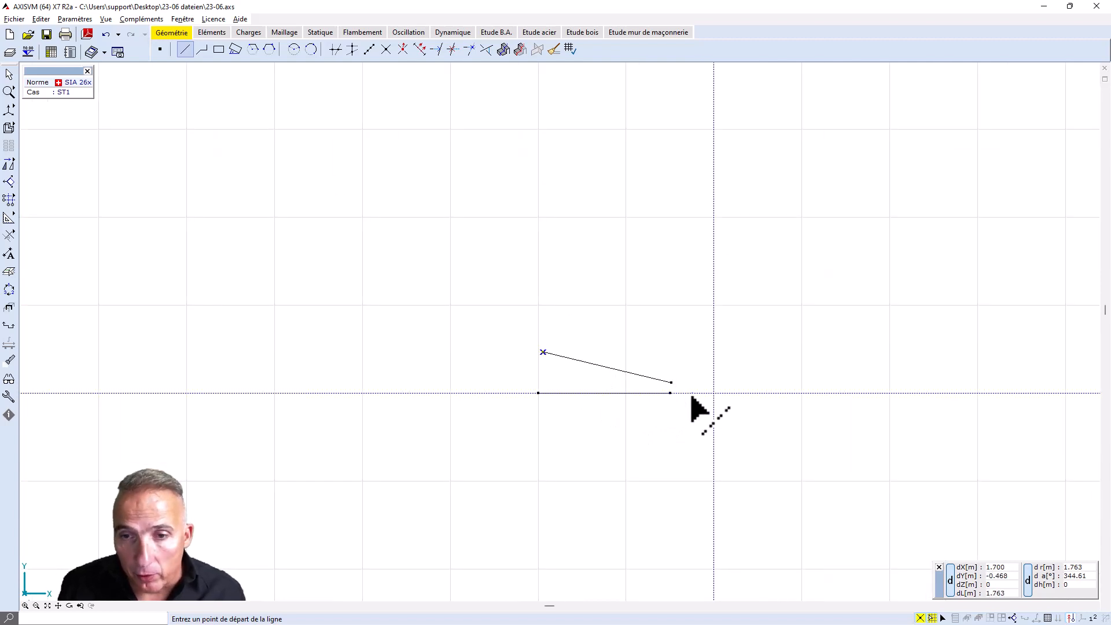
scroll(691, 397, "up", 2)
left_click(656, 393)
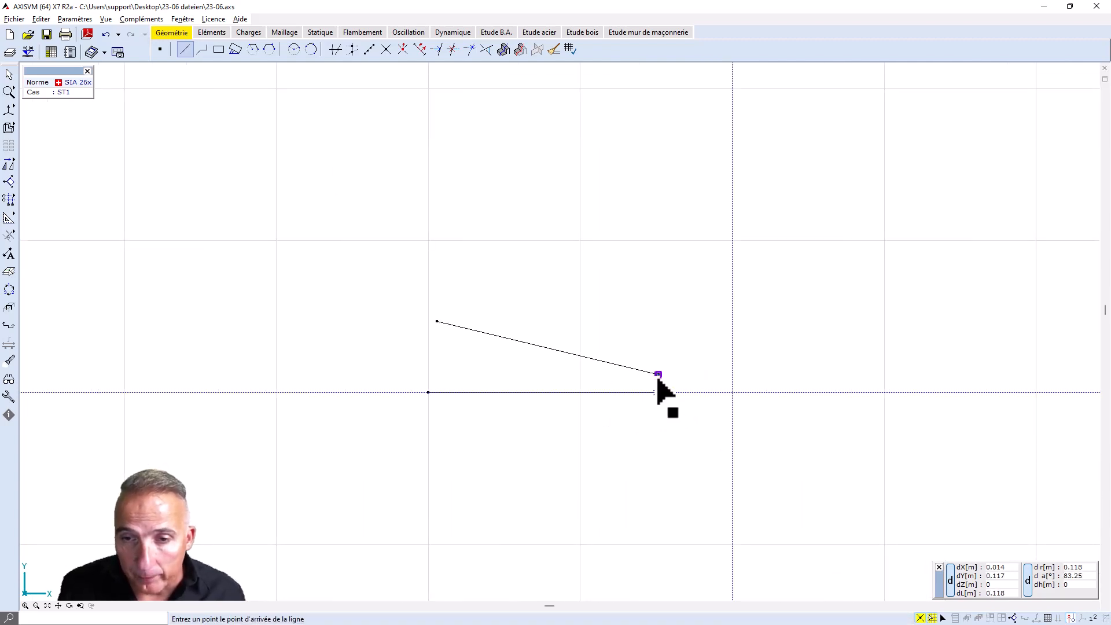
left_click(658, 375)
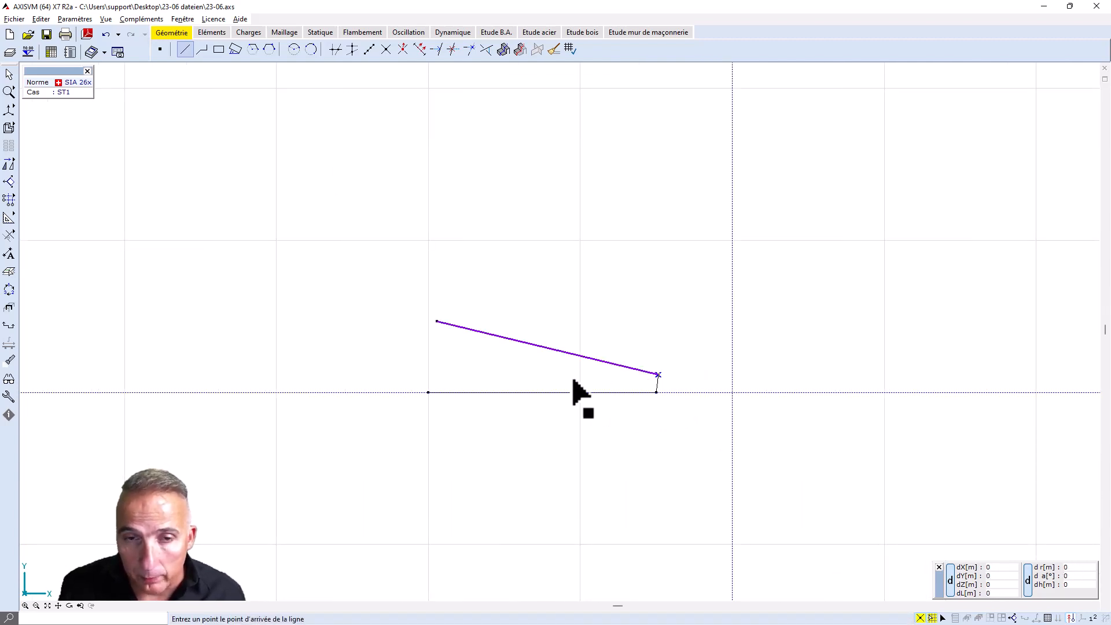
left_click(428, 393)
left_click(436, 321)
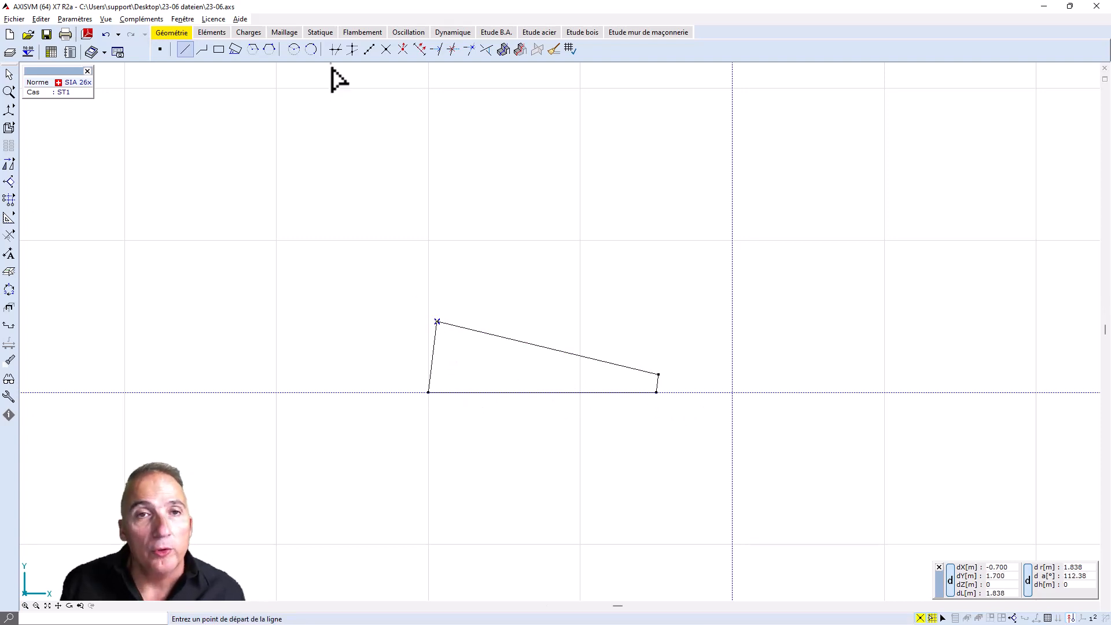
Step: Divide the horizontal and inclined long lines into 3 equal parts each
left_click(375, 52)
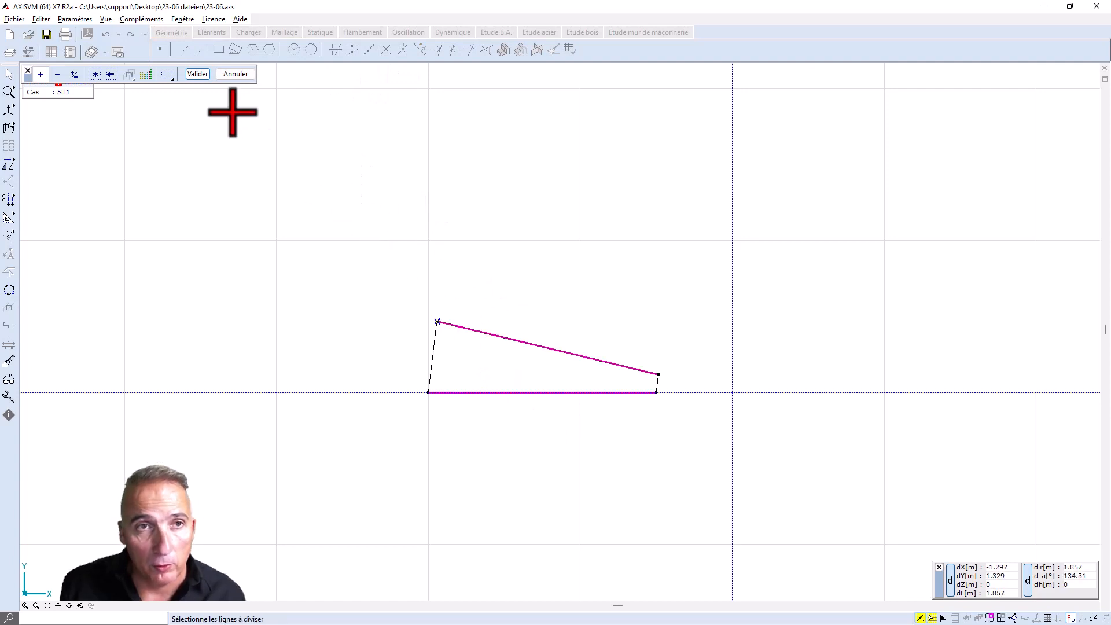
left_click(197, 73)
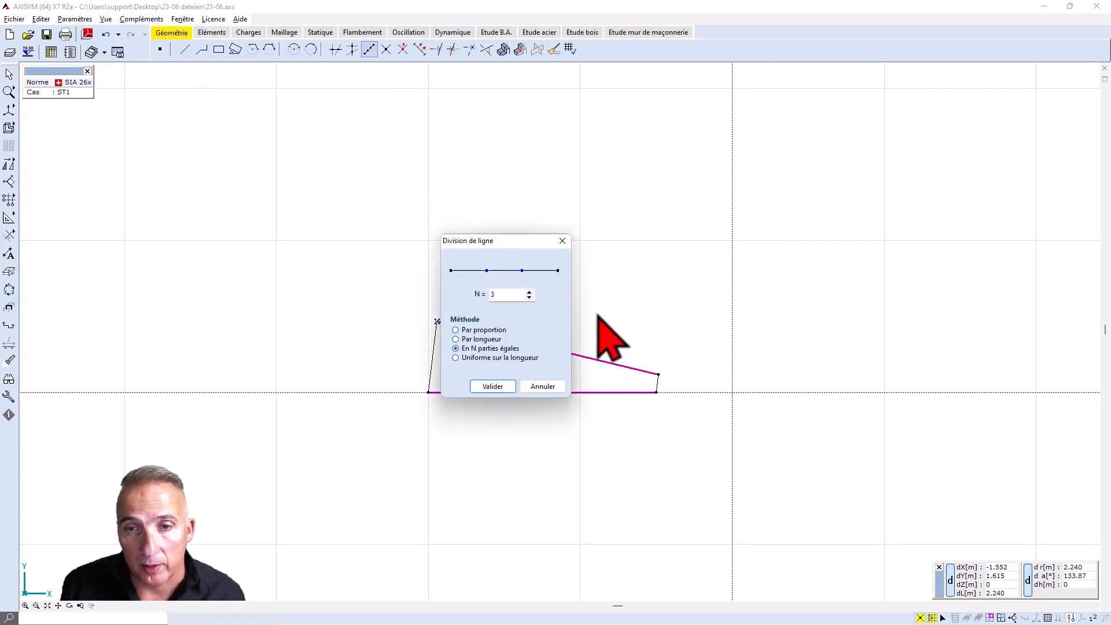
left_click(496, 387)
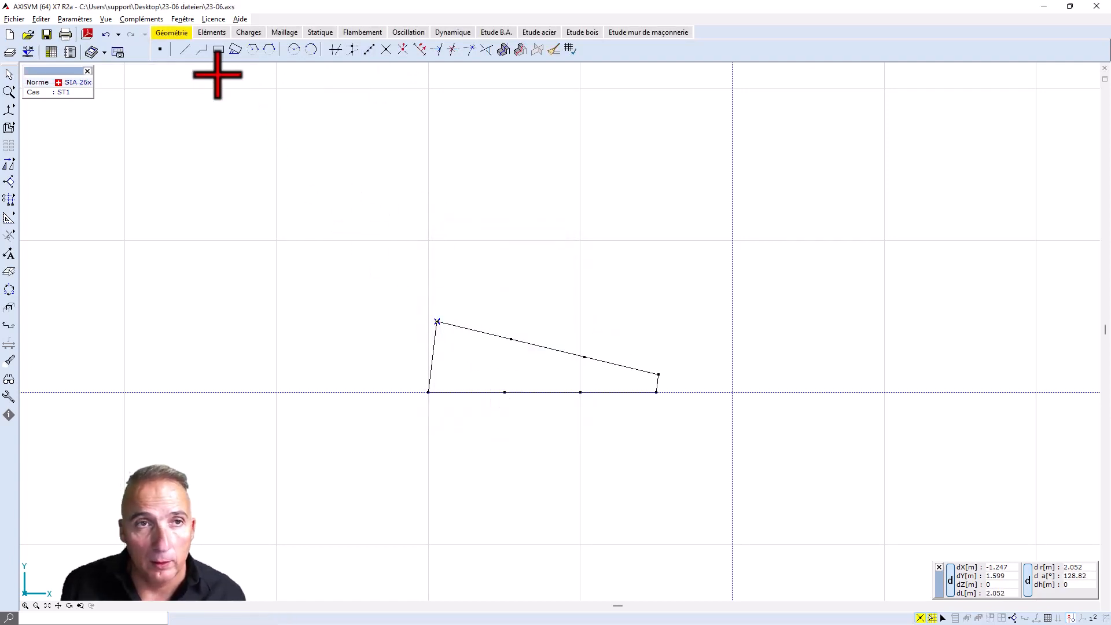
Step: Draw two cross lines joining the matching division points of the horizontal and inclined edges
left_click(184, 50)
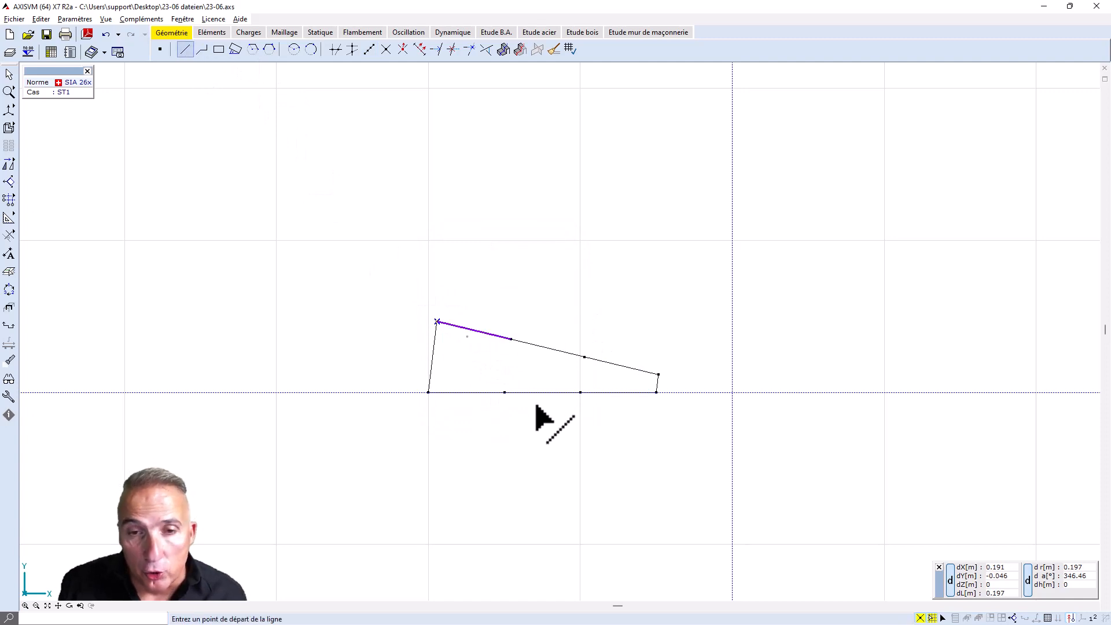
left_click(504, 393)
left_click(511, 340)
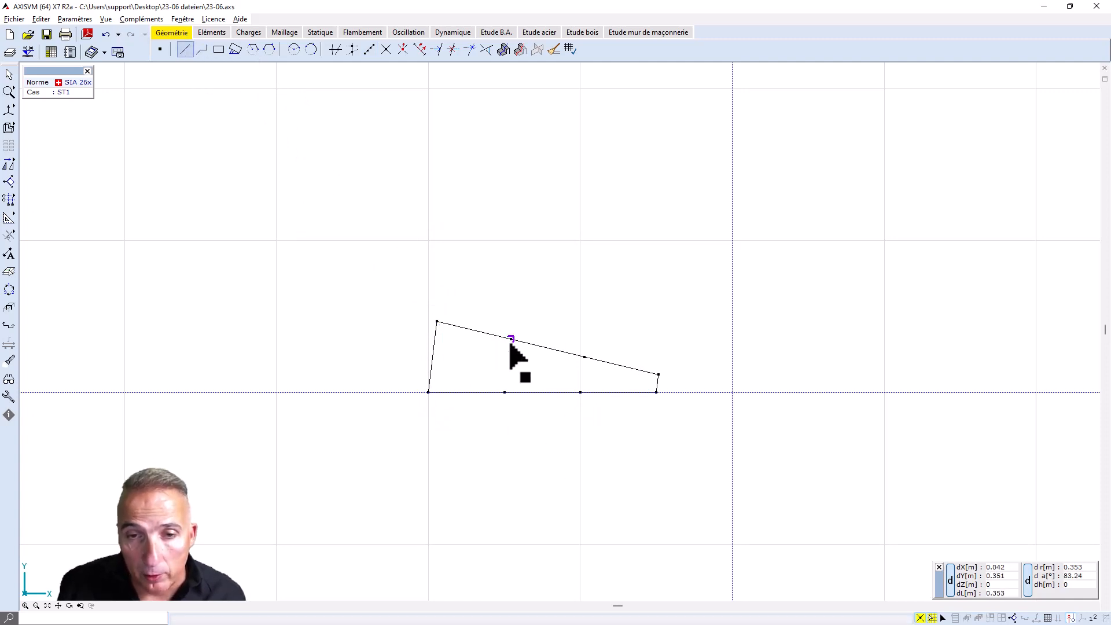
left_click(579, 393)
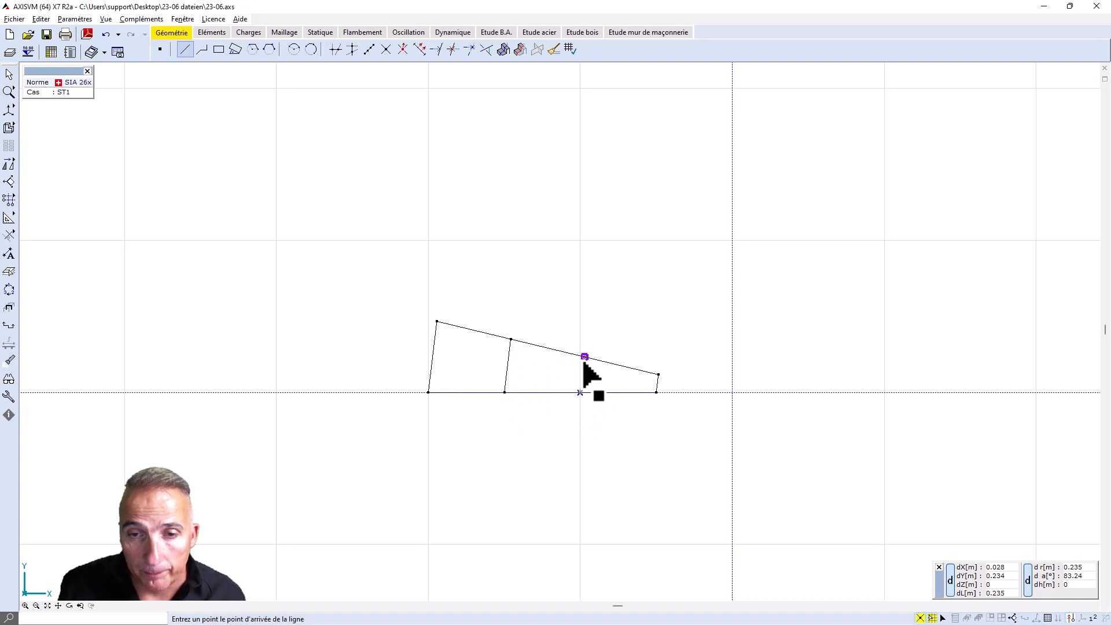
Step: Define a shell (Coque) domain over the whole outline with S 235 steel and a thickness of 3.5 mm
left_click(211, 32)
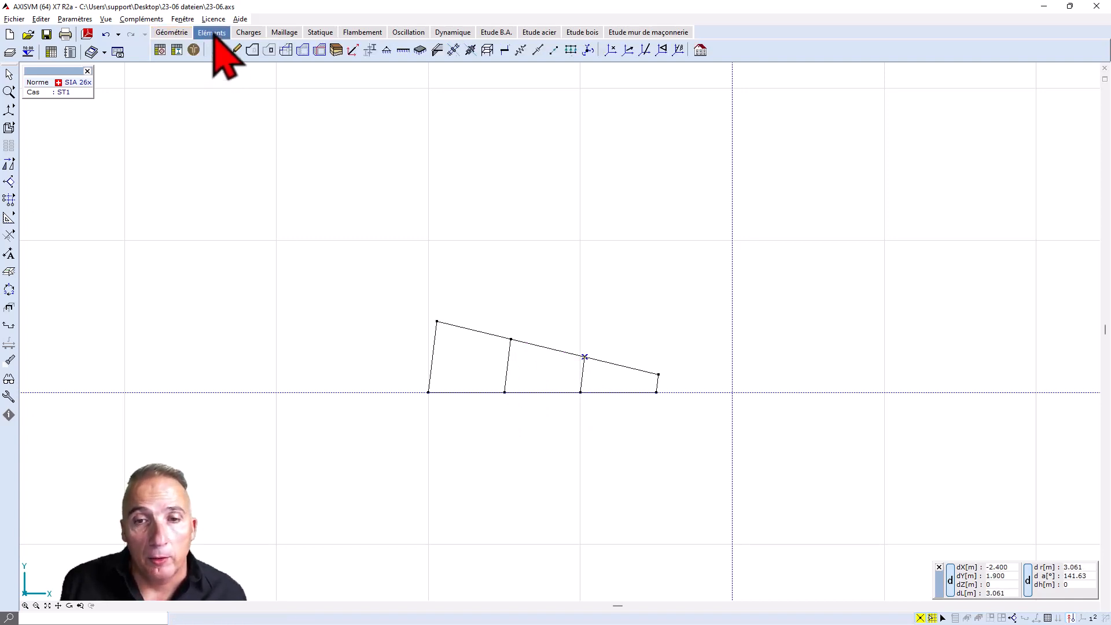
left_click(253, 51)
left_click(96, 74)
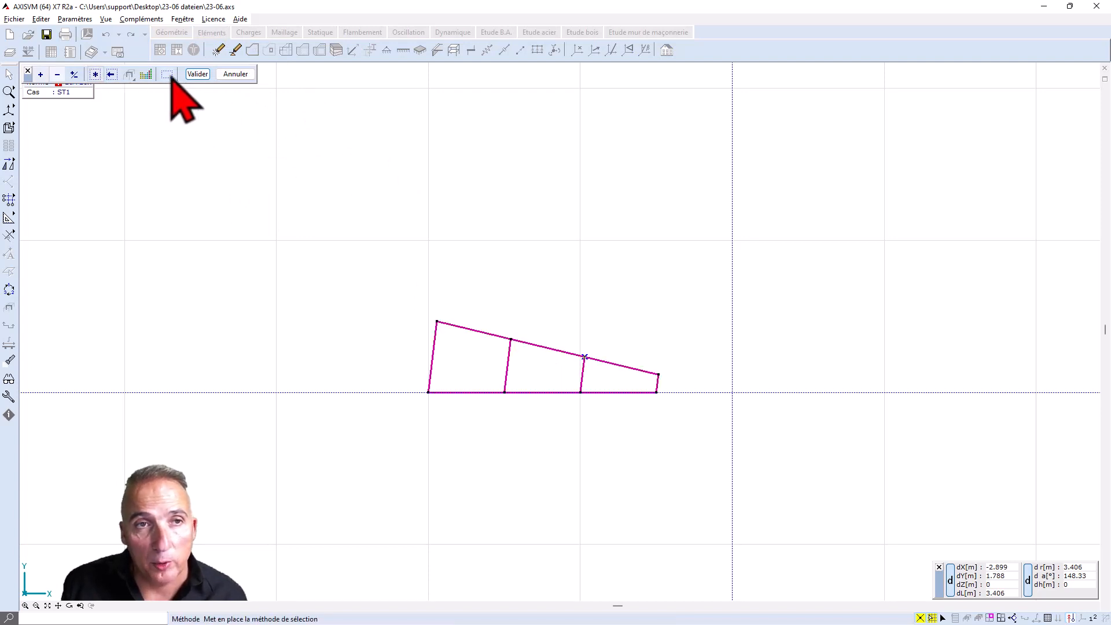
left_click(198, 73)
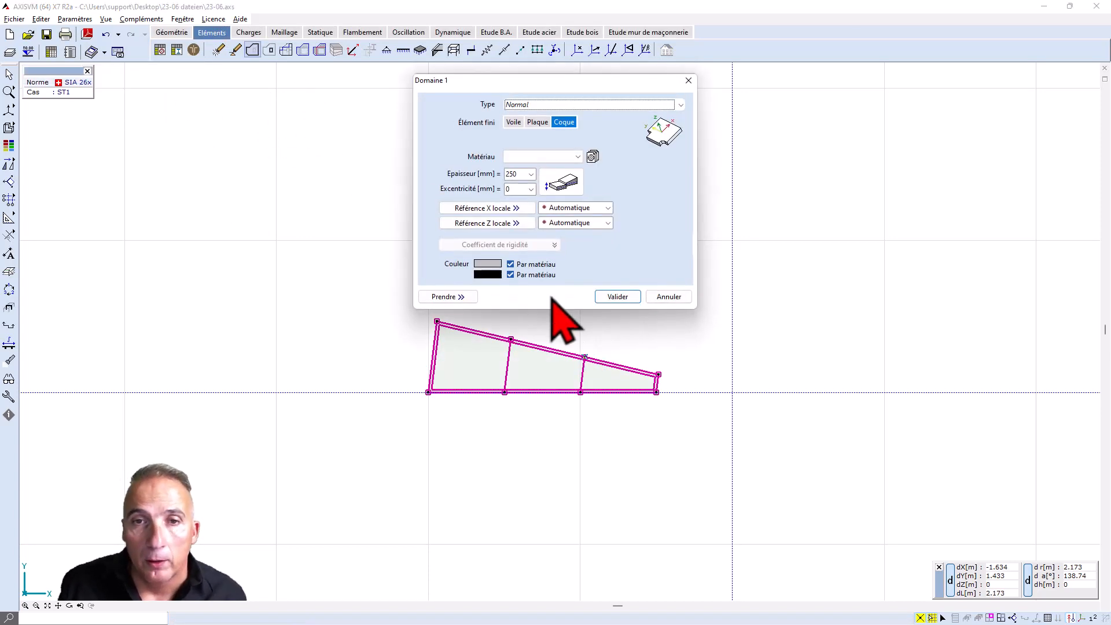
left_click(593, 156)
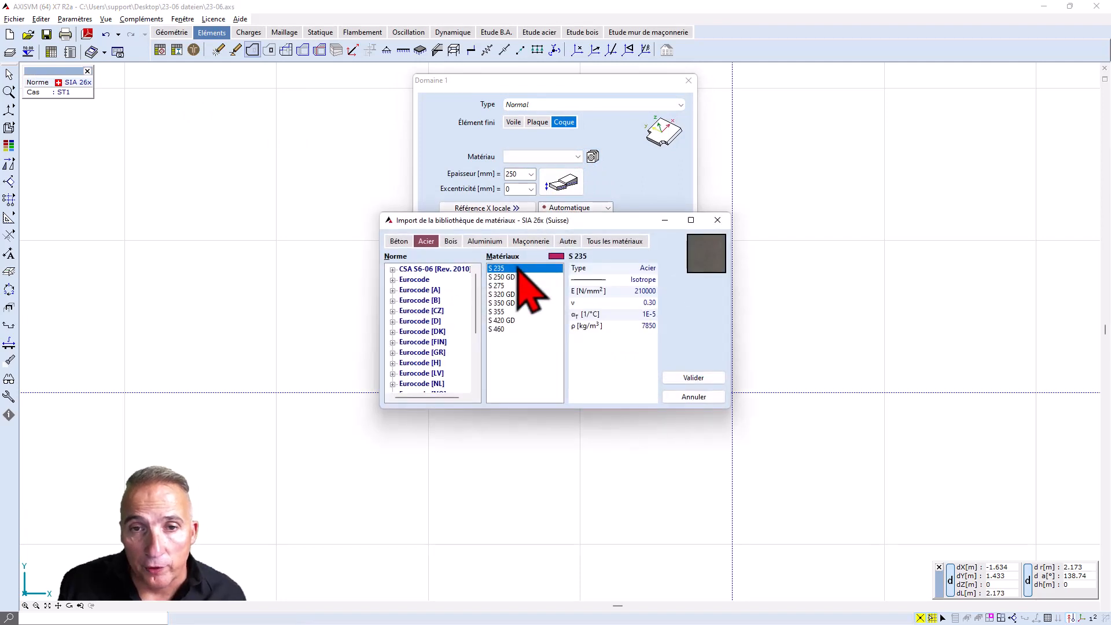
left_click(693, 378)
double_click(519, 174)
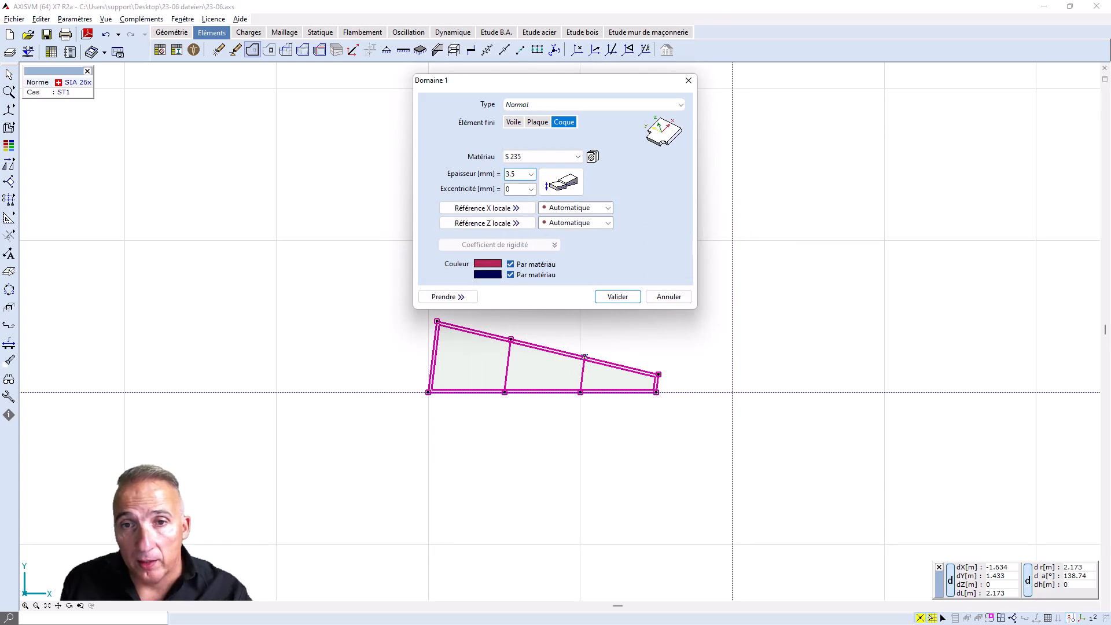
key("Return")
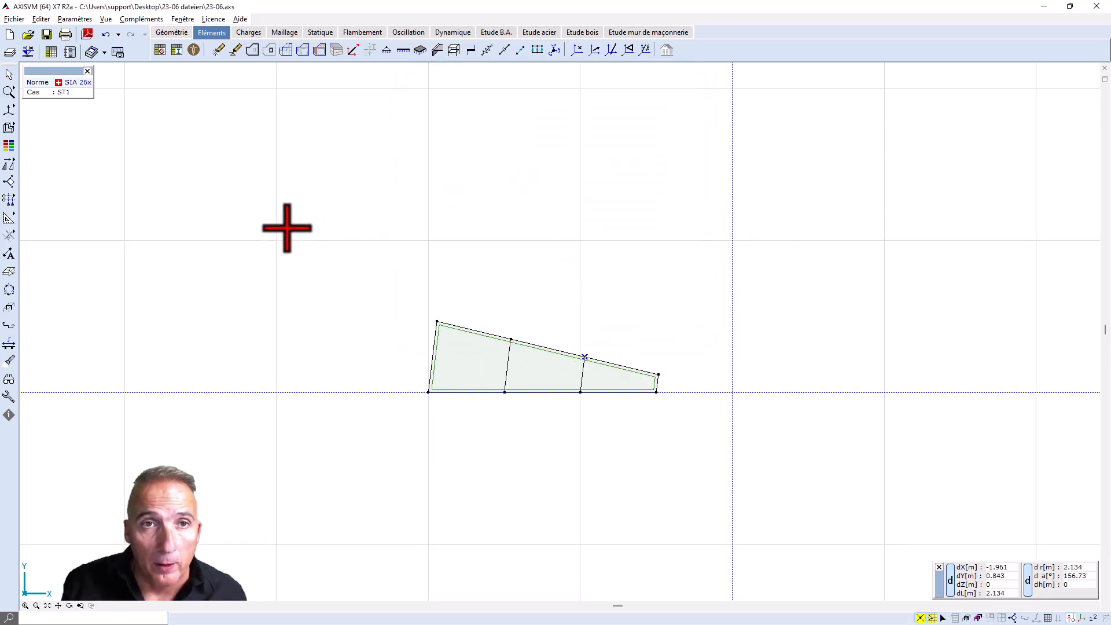
Step: Define bottom ribs on the three horizontal edge segments in S 235, using a parametric rectangular 50x3.5 mm metal section rotated by 90°
left_click(352, 50)
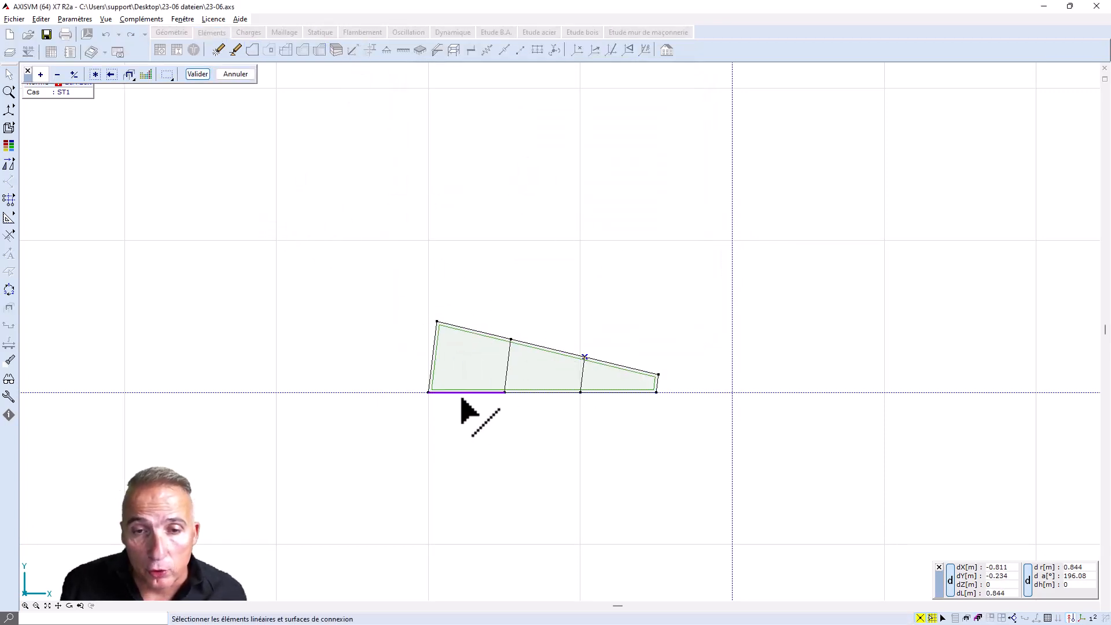
left_click(461, 398)
left_click(532, 398)
left_click(613, 400)
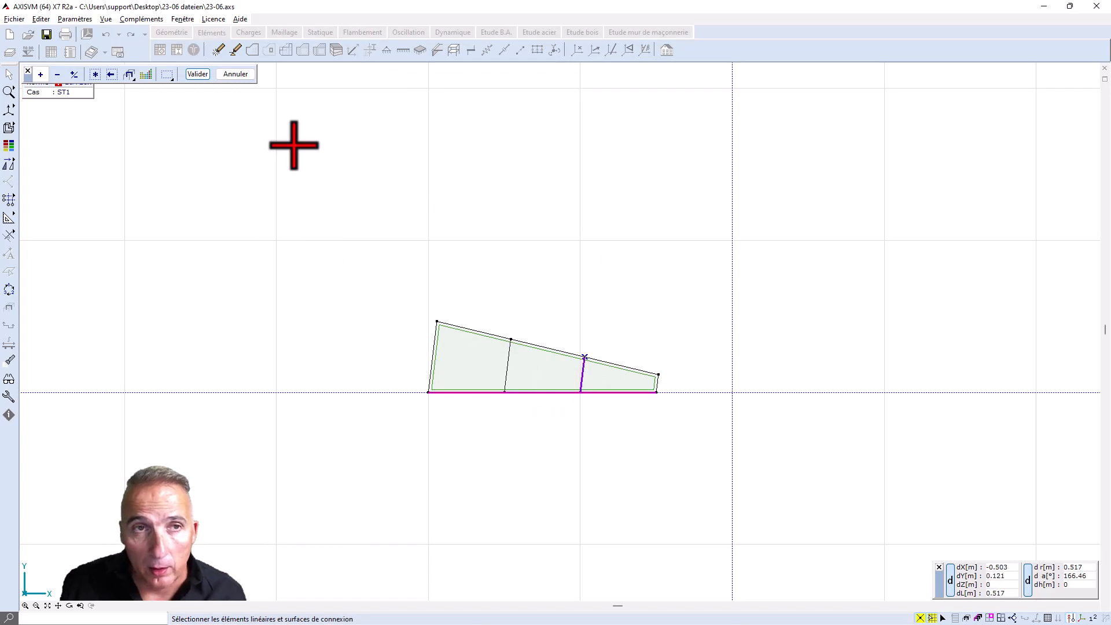
left_click(198, 74)
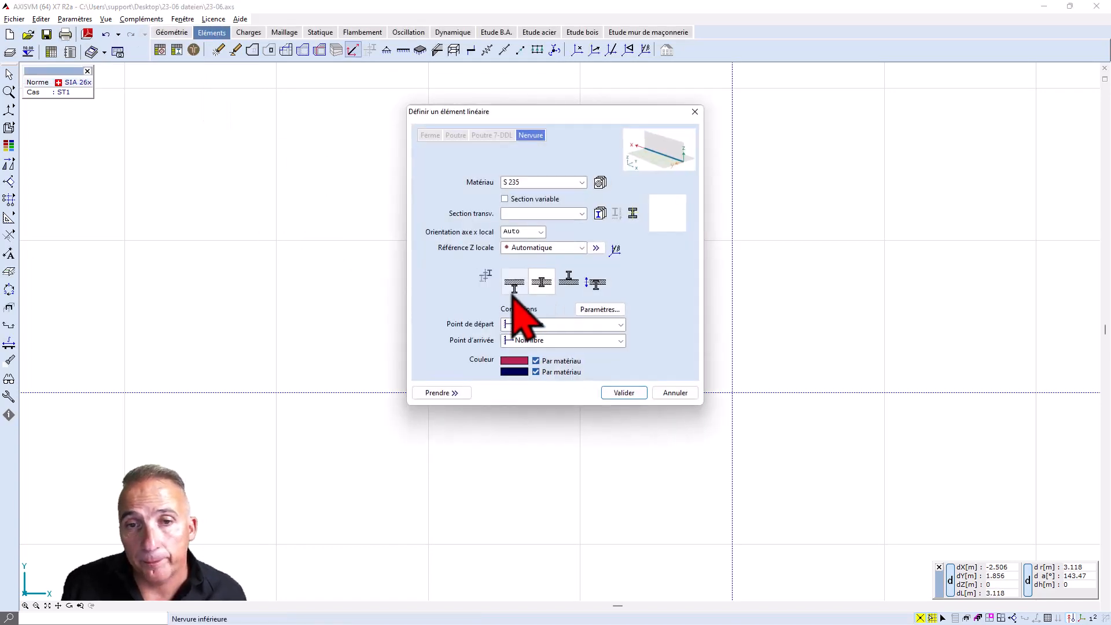
left_click(595, 215)
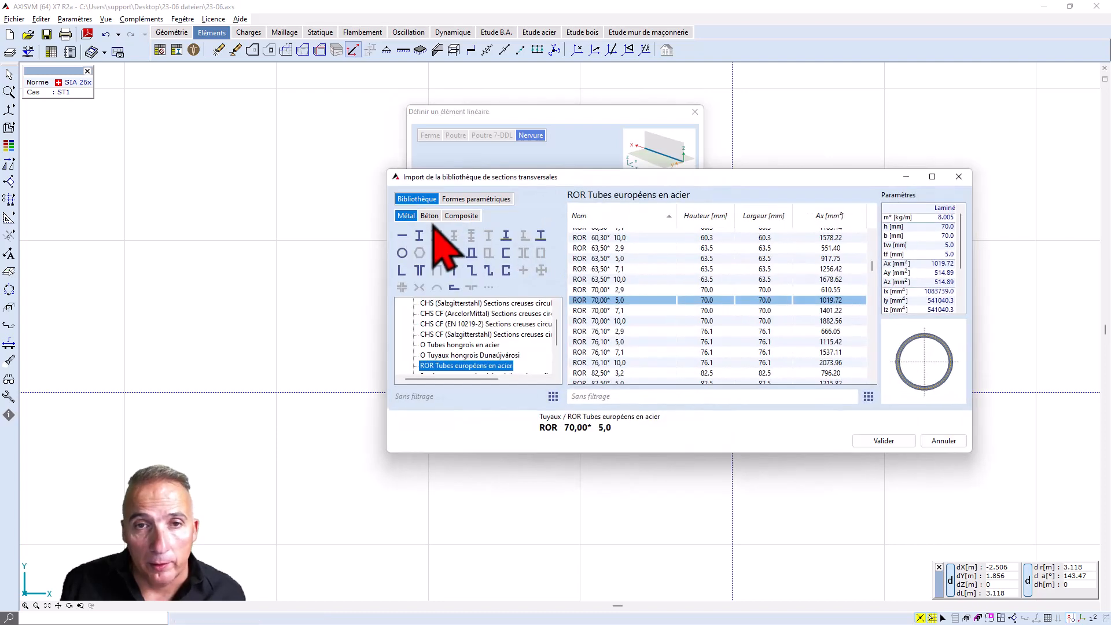
left_click(474, 200)
left_click(403, 235)
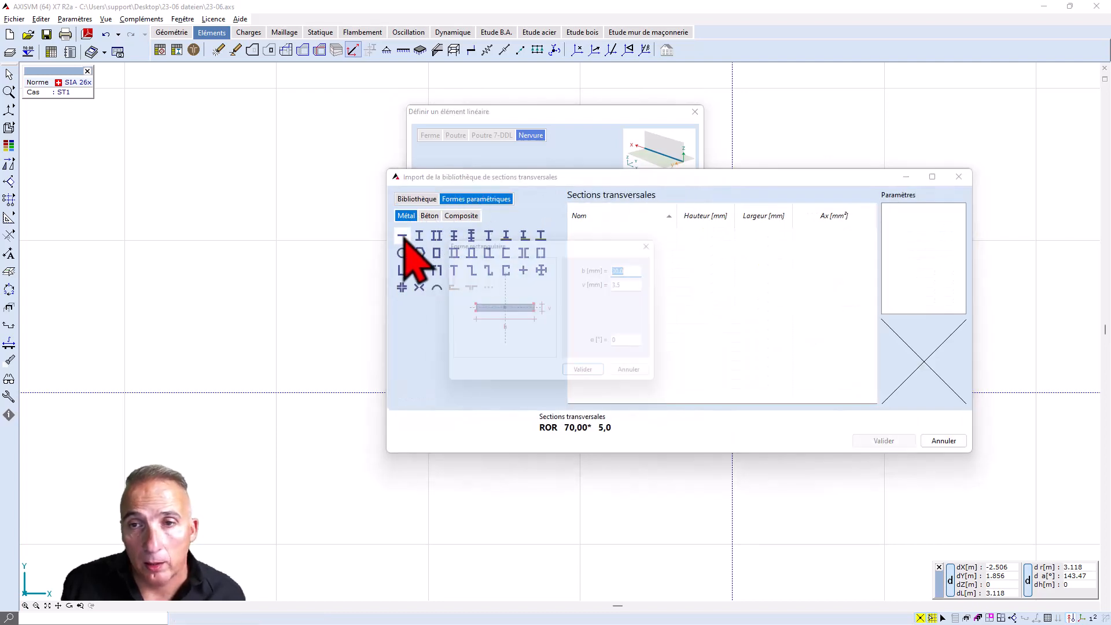
type("5")
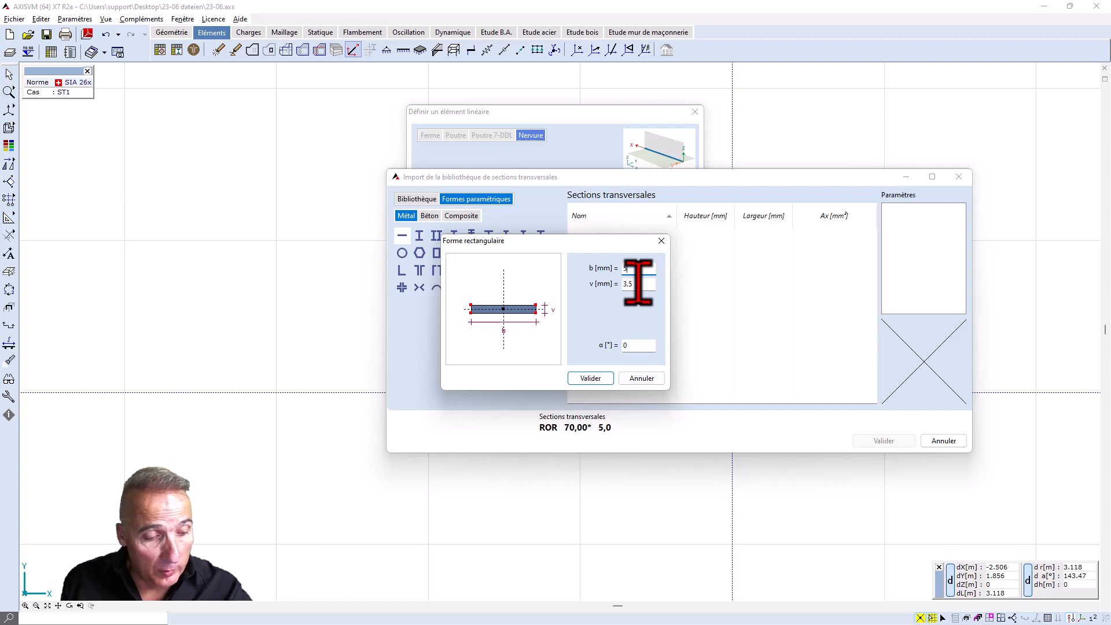
type("0")
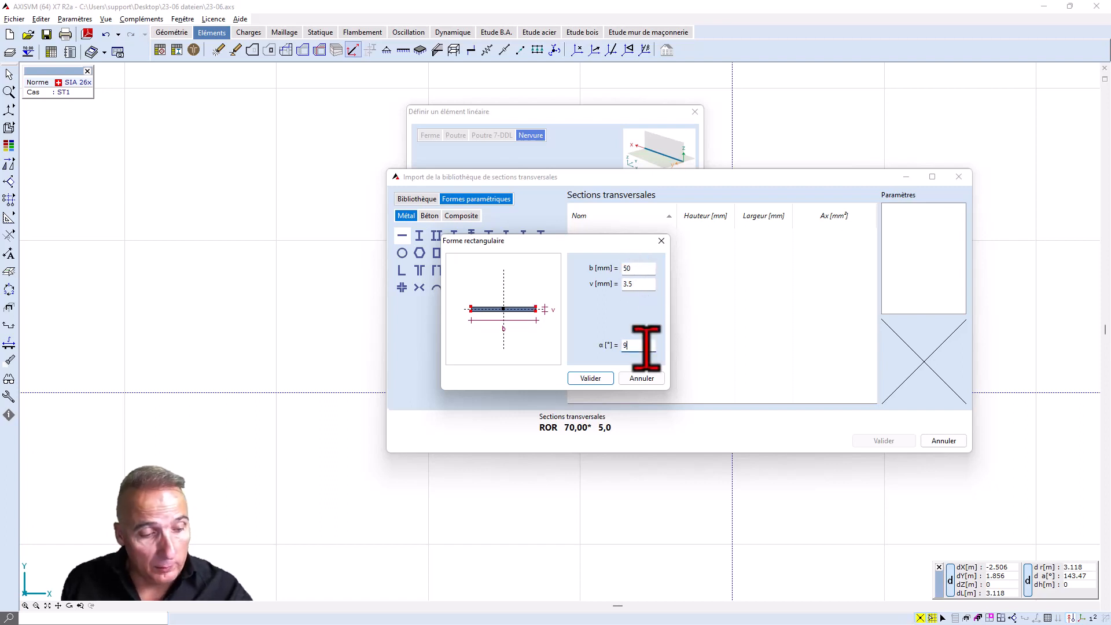
left_click(596, 378)
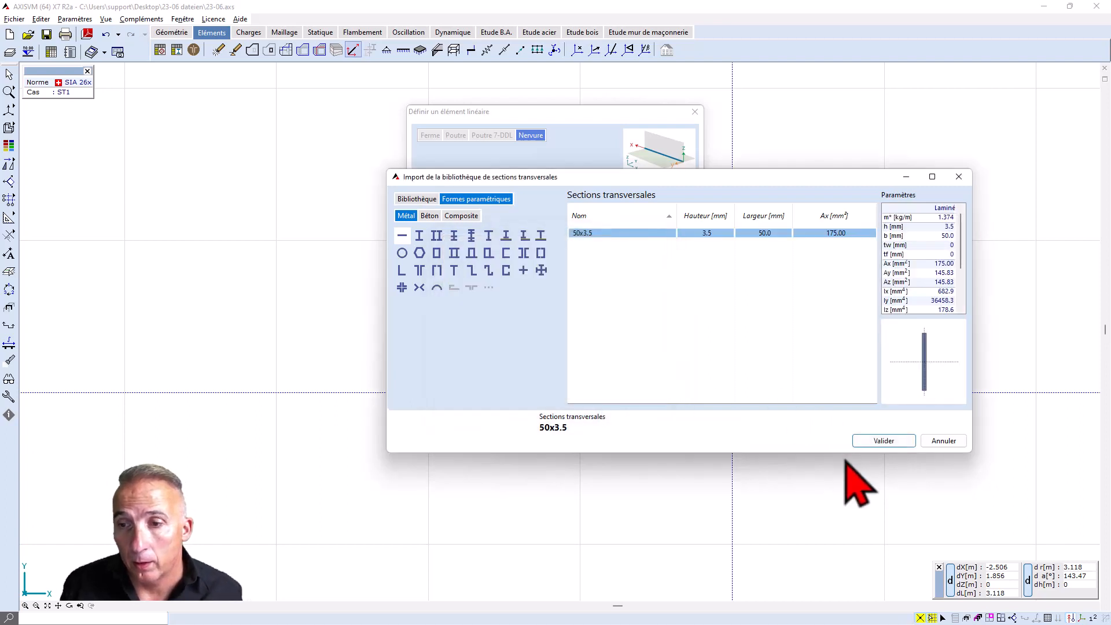
left_click(872, 442)
left_click(634, 389)
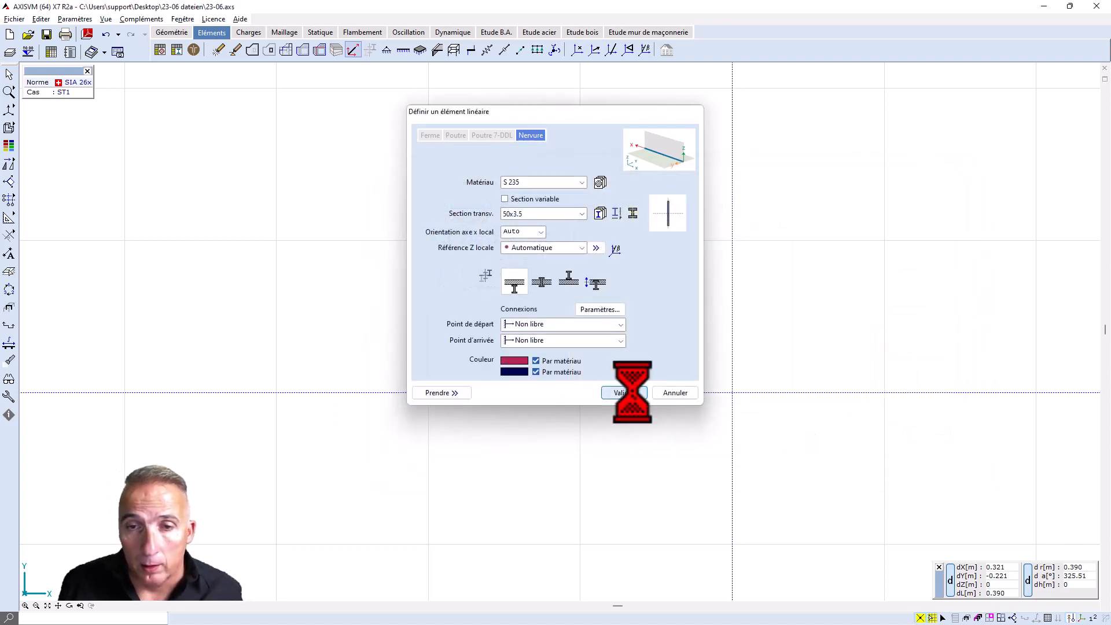
Step: Define centred ribs on the three inclined edge segments in S 235, using a parametric rectangular 100x3.5 mm metal section rotated by 90°
left_click(356, 53)
left_click(462, 327)
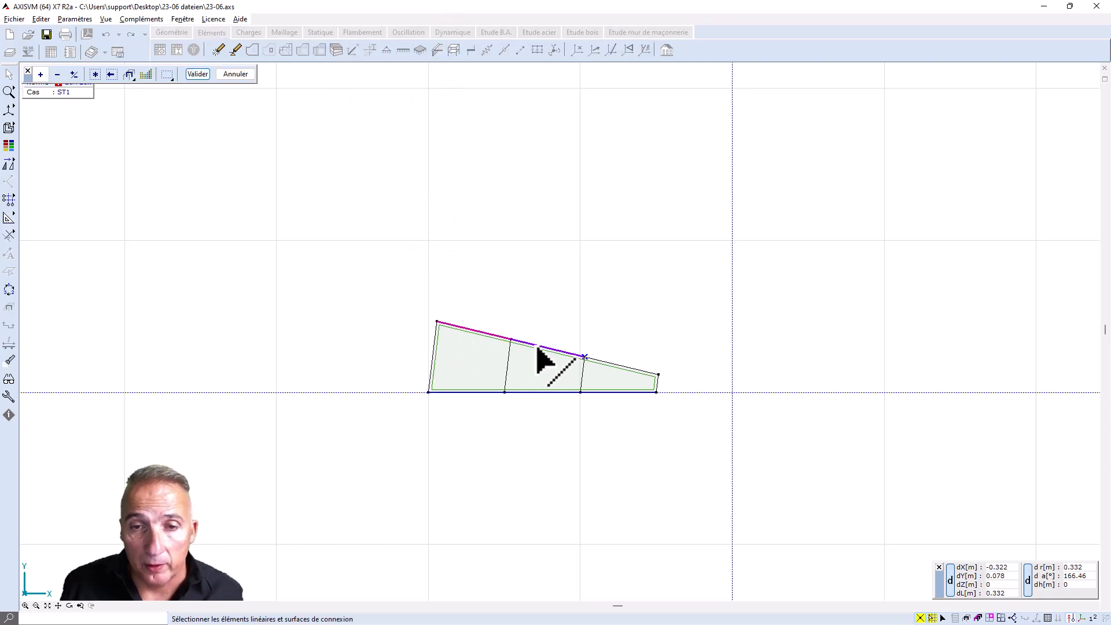
left_click(535, 345)
left_click(615, 365)
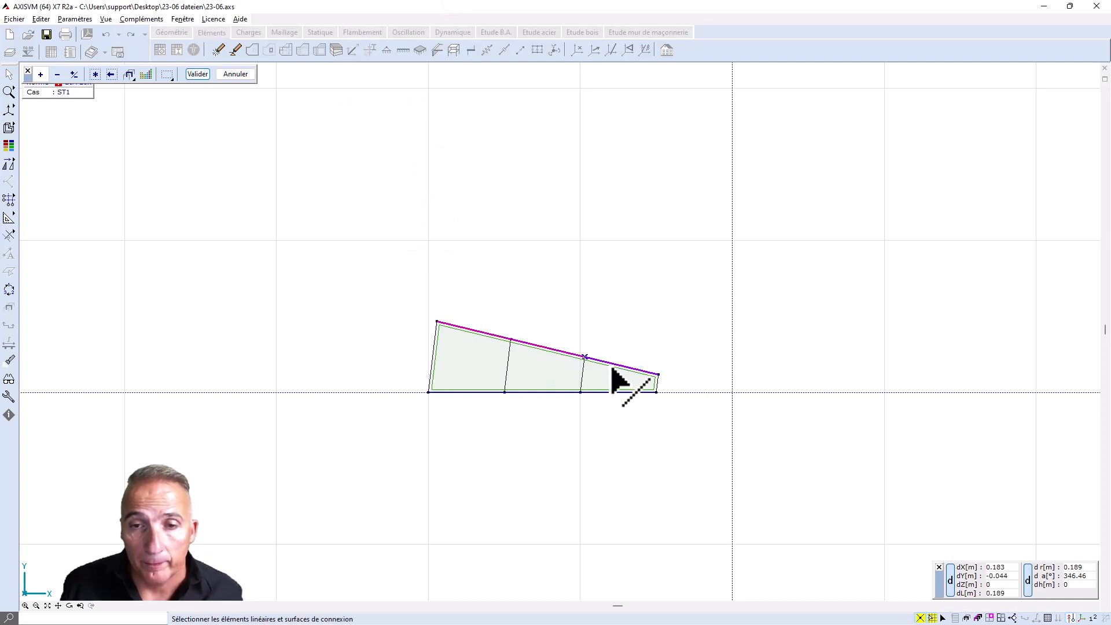
left_click(197, 73)
left_click(541, 281)
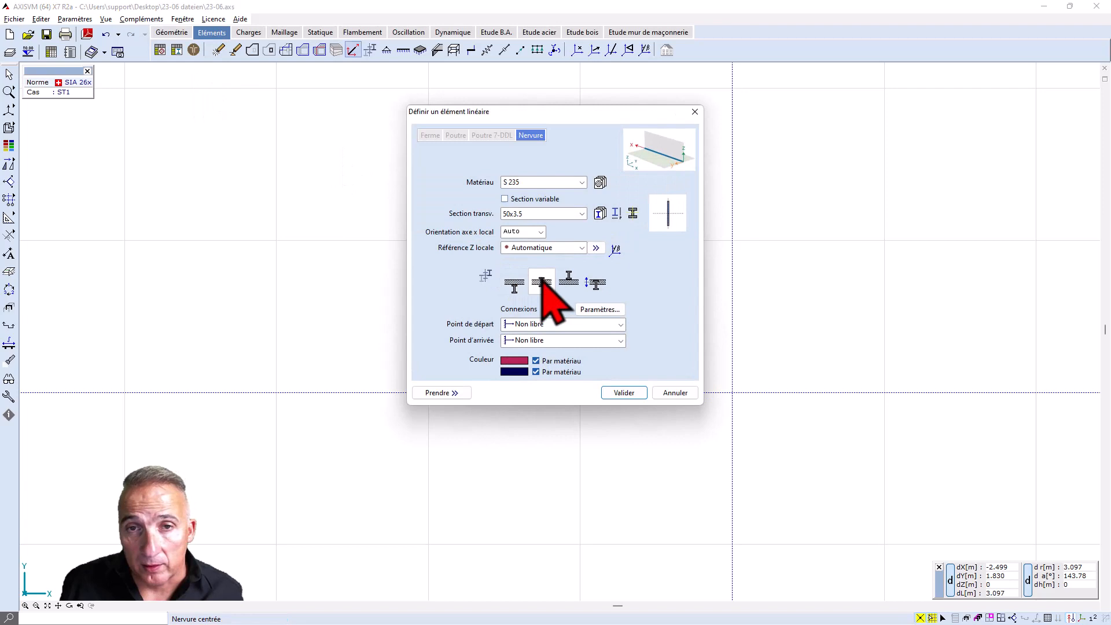
left_click(602, 214)
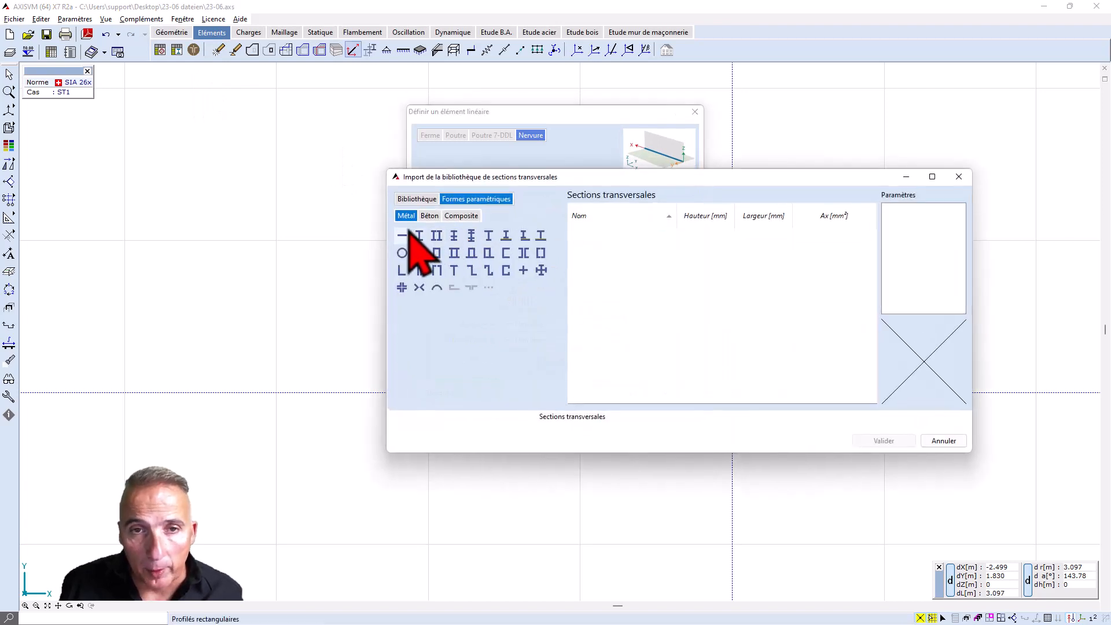
left_click(402, 235)
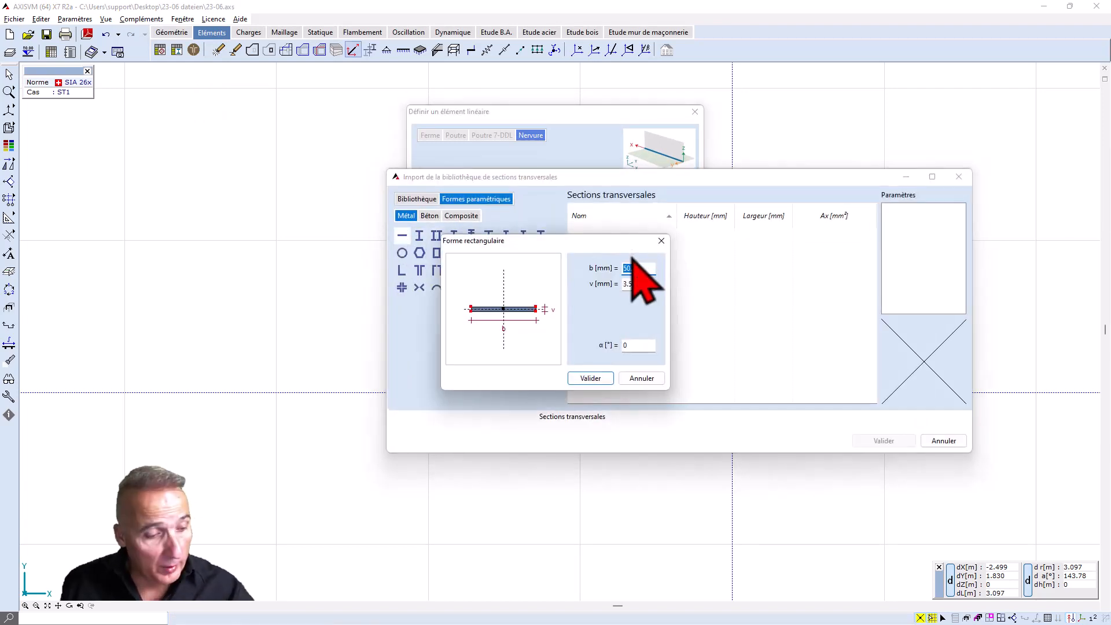
type("100")
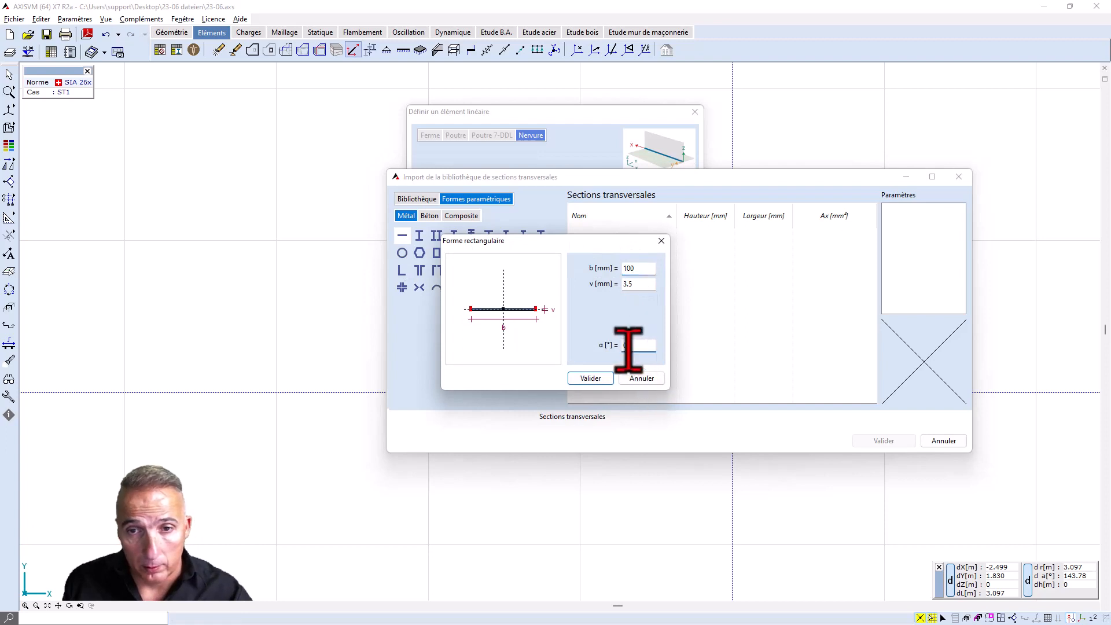
left_click(624, 346)
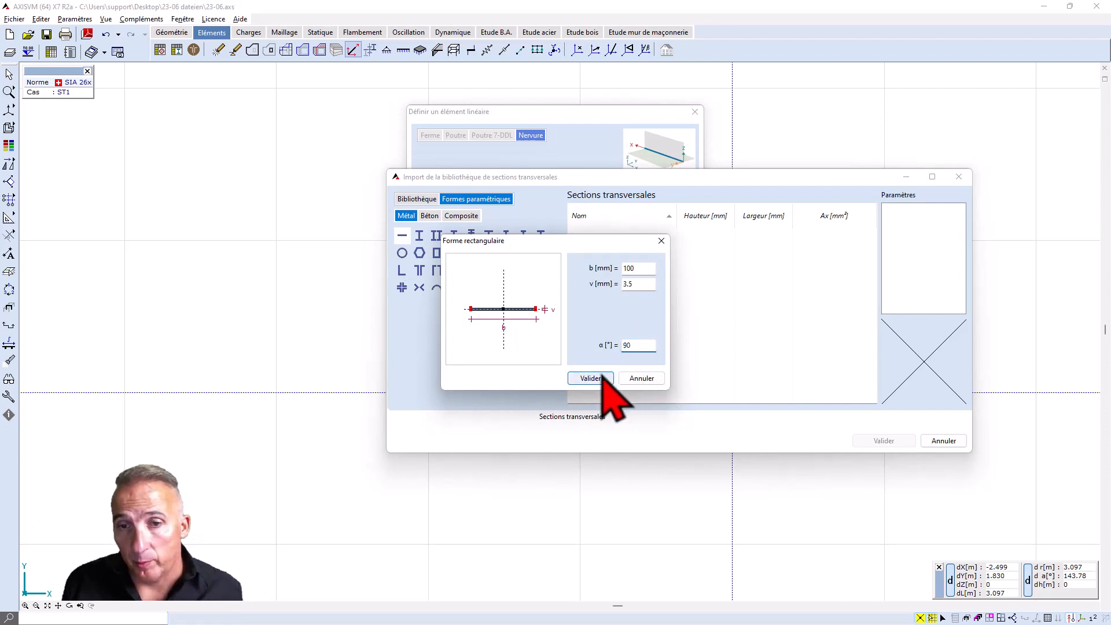
left_click(596, 378)
left_click(871, 441)
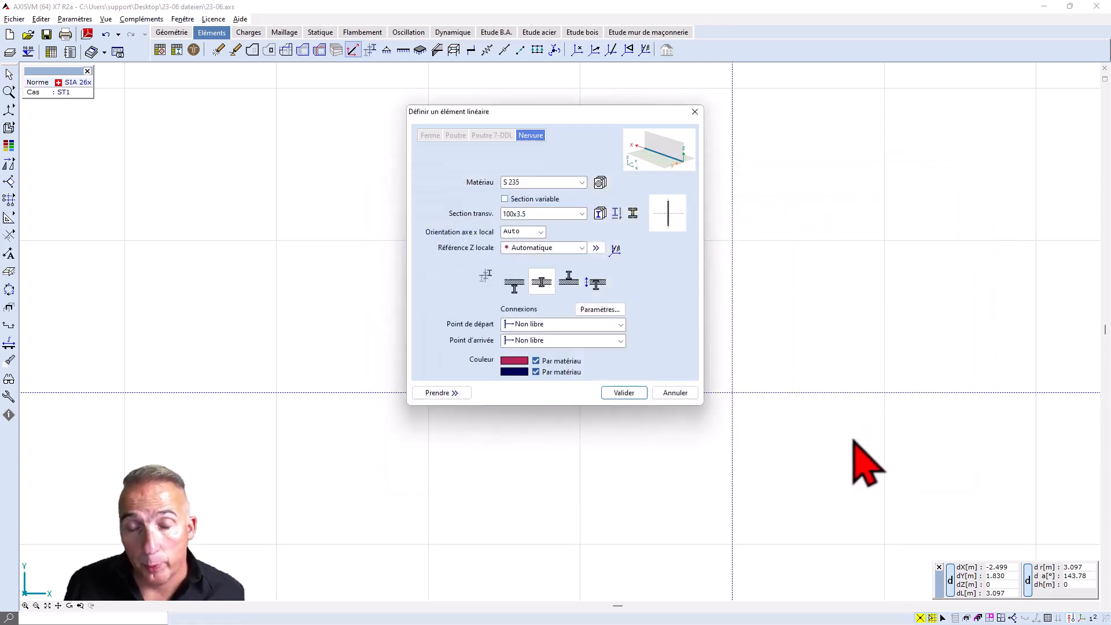
left_click(623, 393)
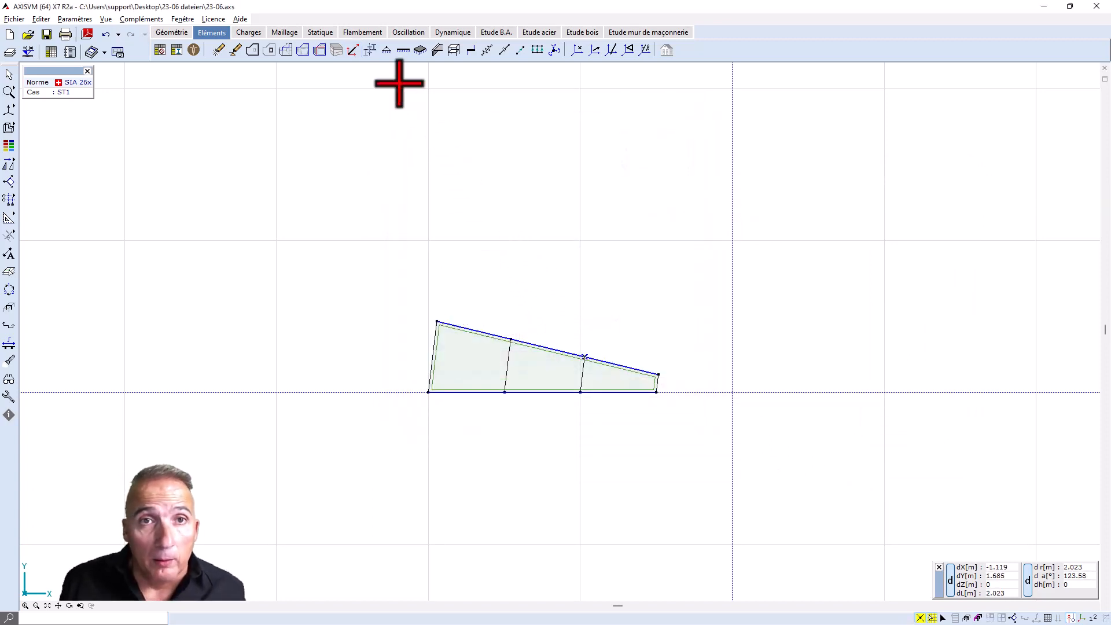
Step: Define bottom ribs on the two cross lines in S 235, using a parametric rectangular 30x3.5 mm metal section rotated by 90°
left_click(353, 51)
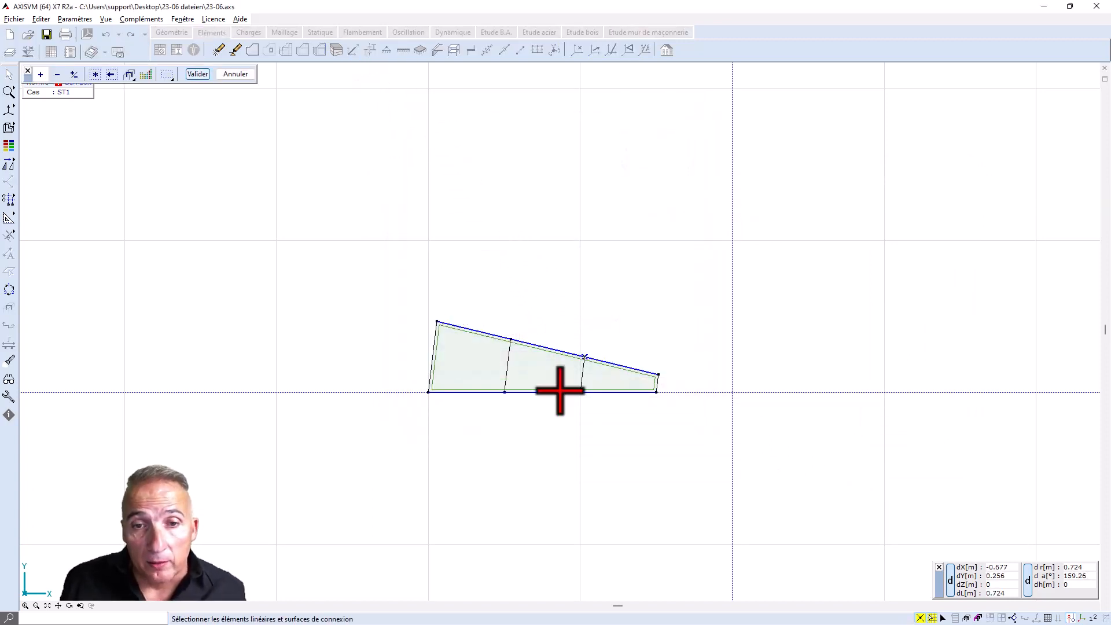
left_click(508, 370)
left_click(582, 377)
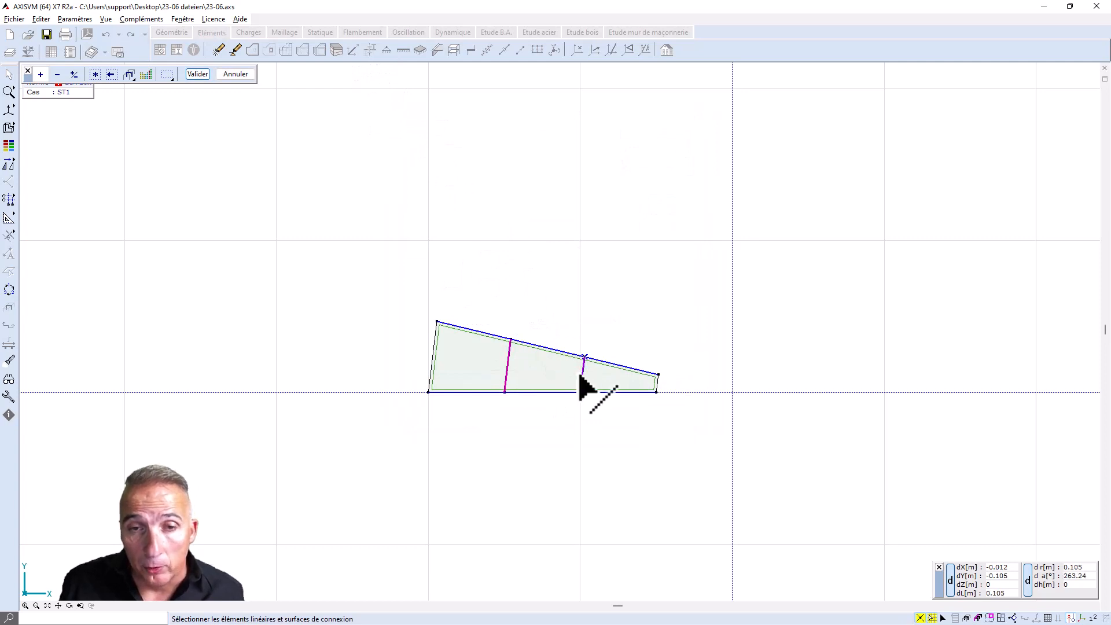
left_click(197, 75)
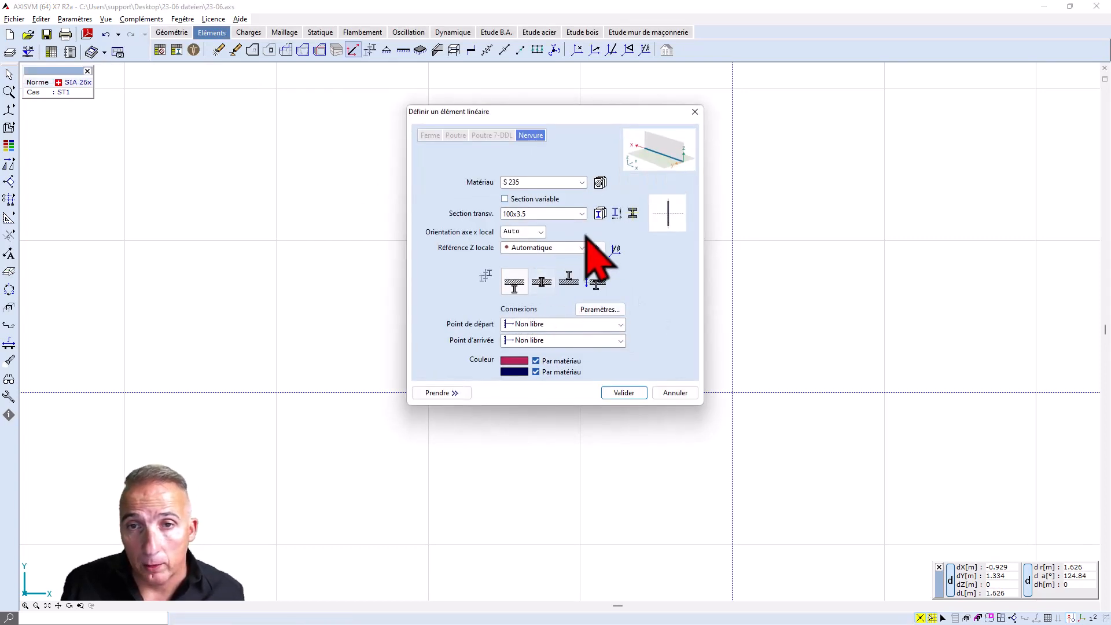
left_click(601, 215)
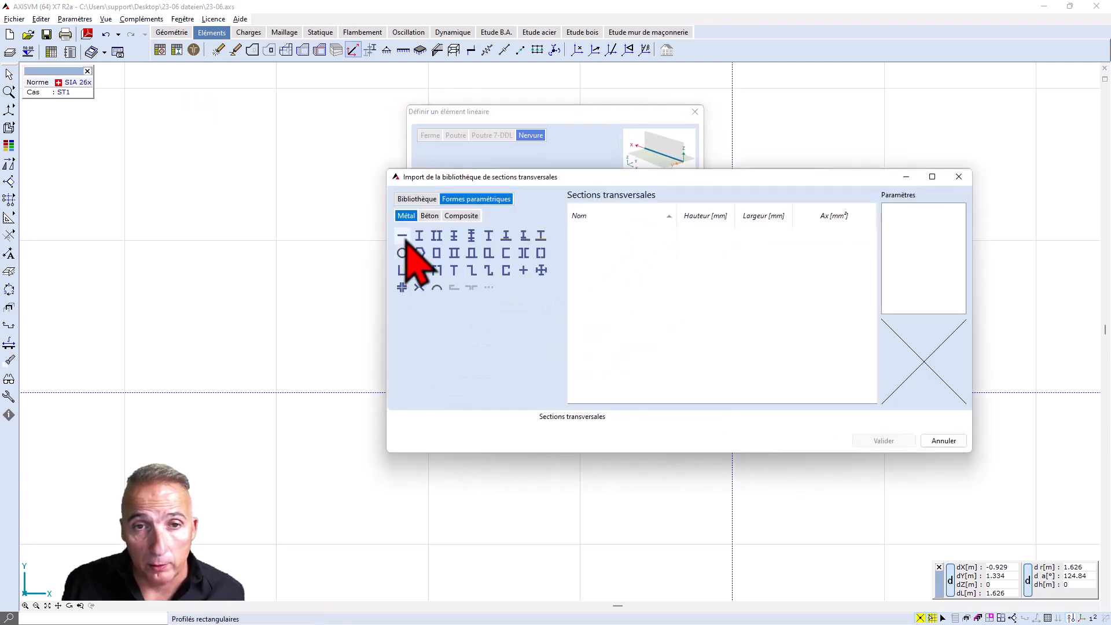
left_click(402, 235)
type("3")
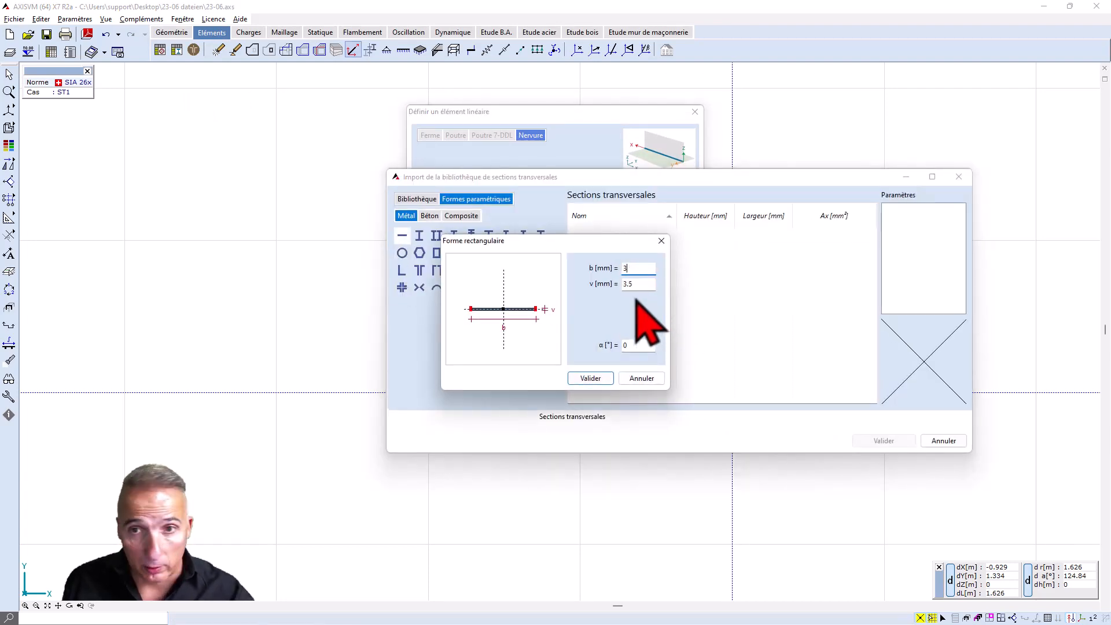
type("0")
left_click(630, 344)
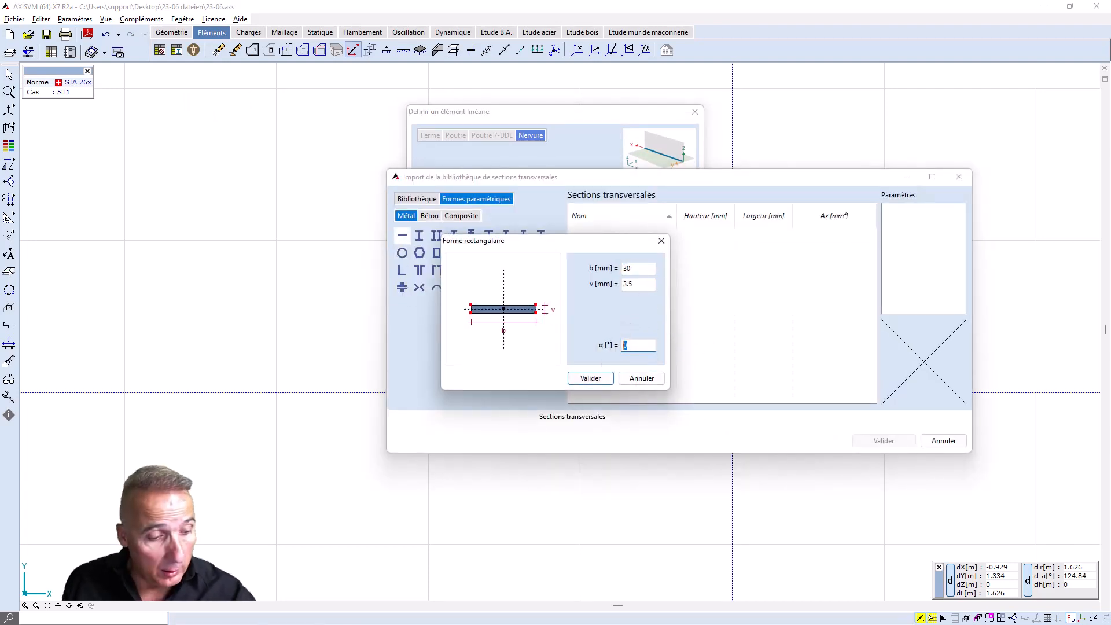
type("90")
left_click(596, 377)
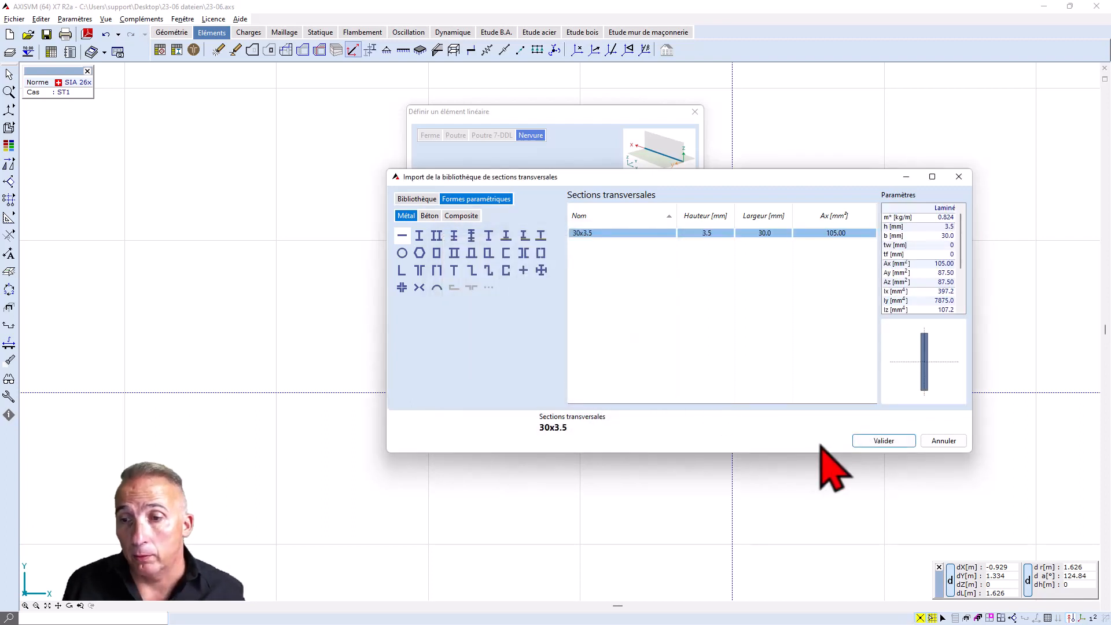
left_click(870, 441)
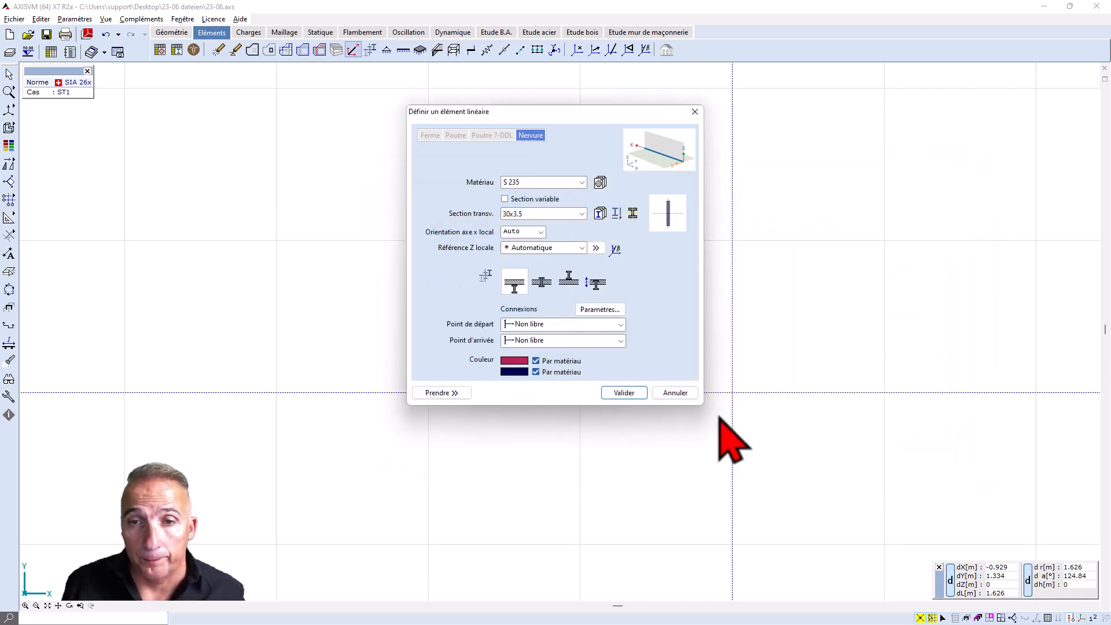
left_click(623, 392)
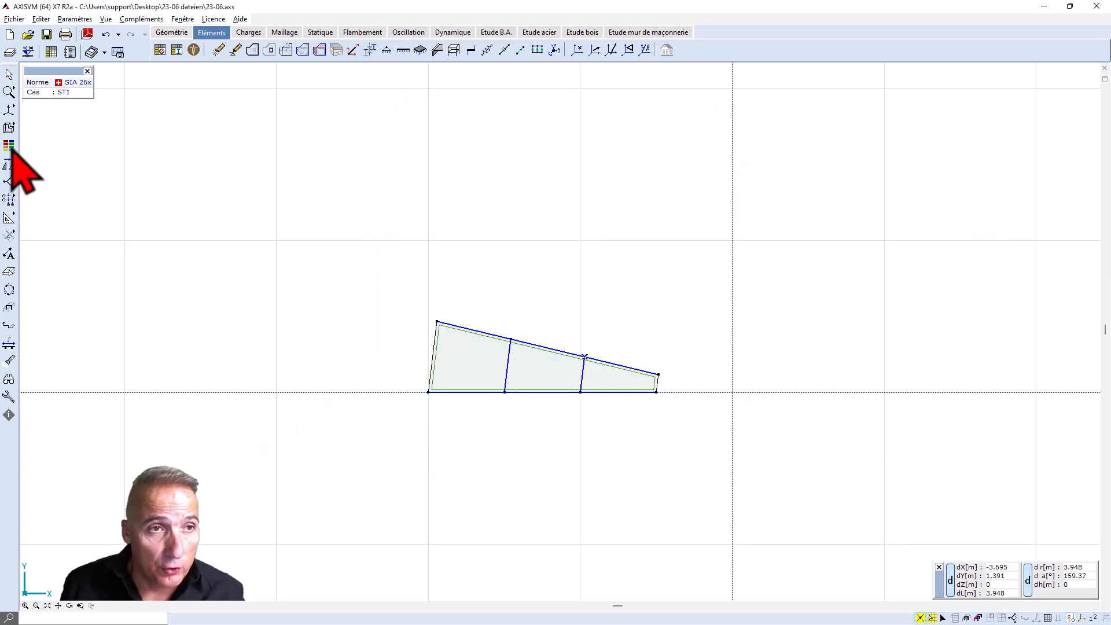
Step: Examine the ribbed plate as a rendered model in a rotated 3D view, and return to the wireframe display
mouse_move(9, 129)
left_click(62, 130)
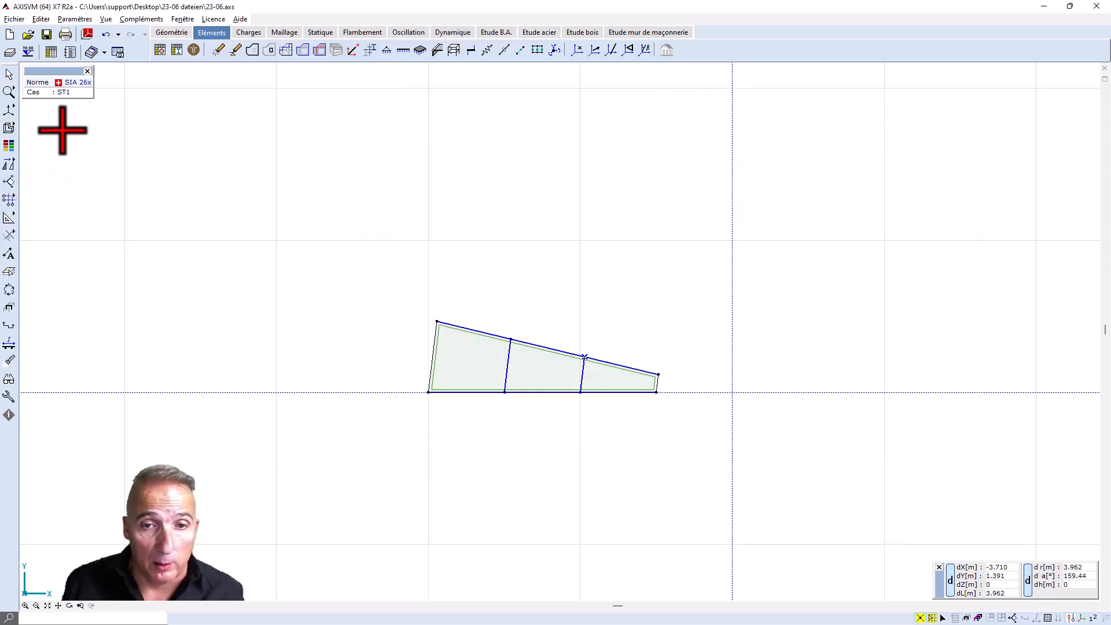
left_click(70, 605)
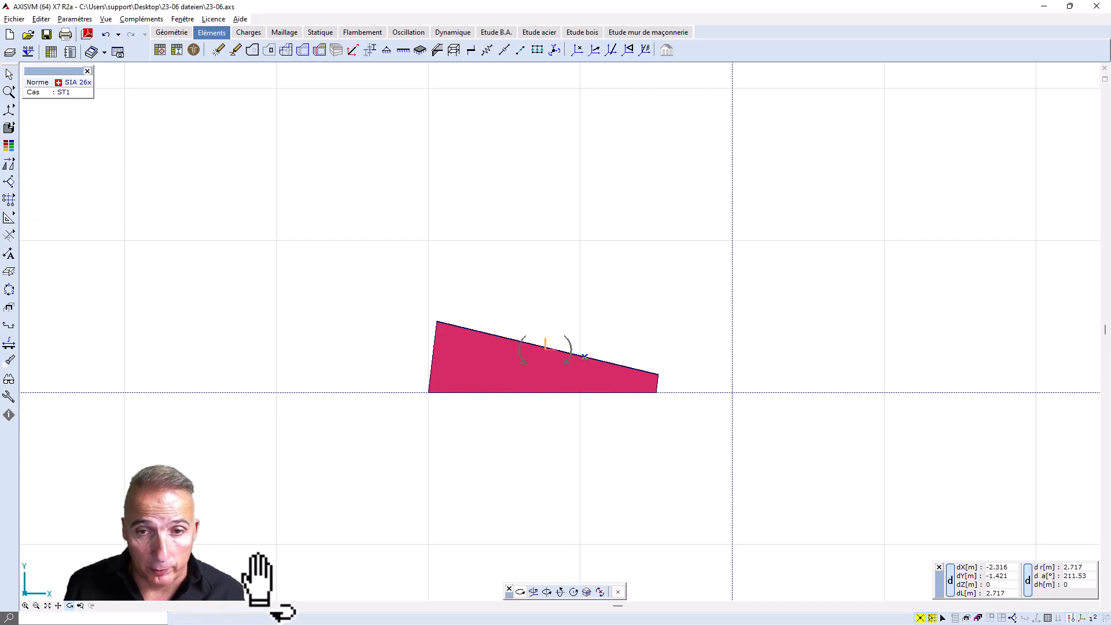
left_click_drag(416, 468, 164, 367)
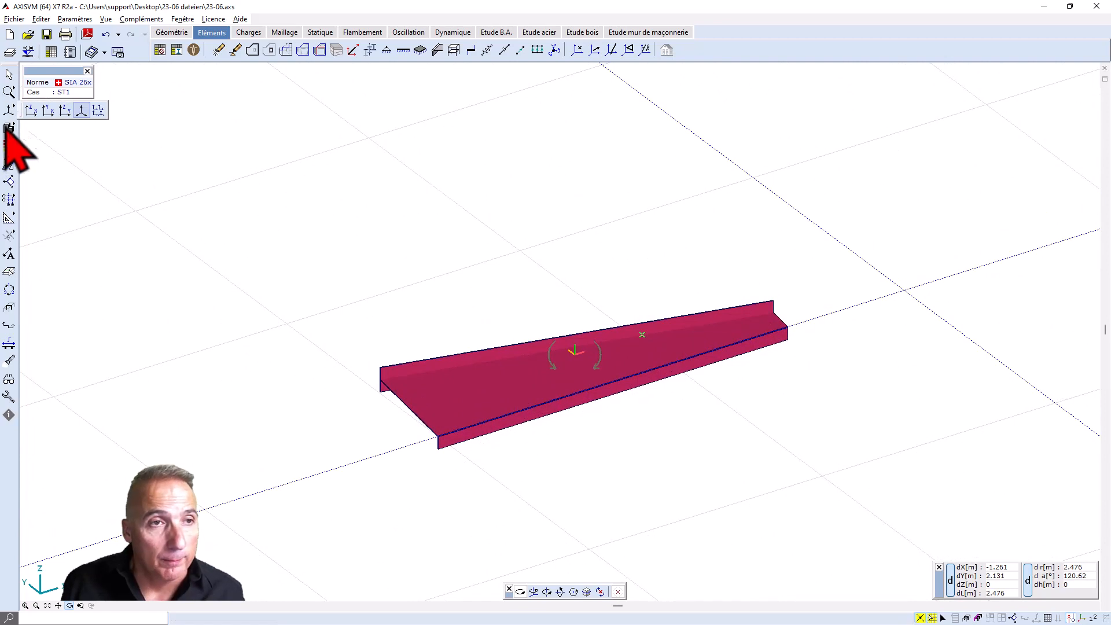
mouse_move(8, 127)
left_click(44, 129)
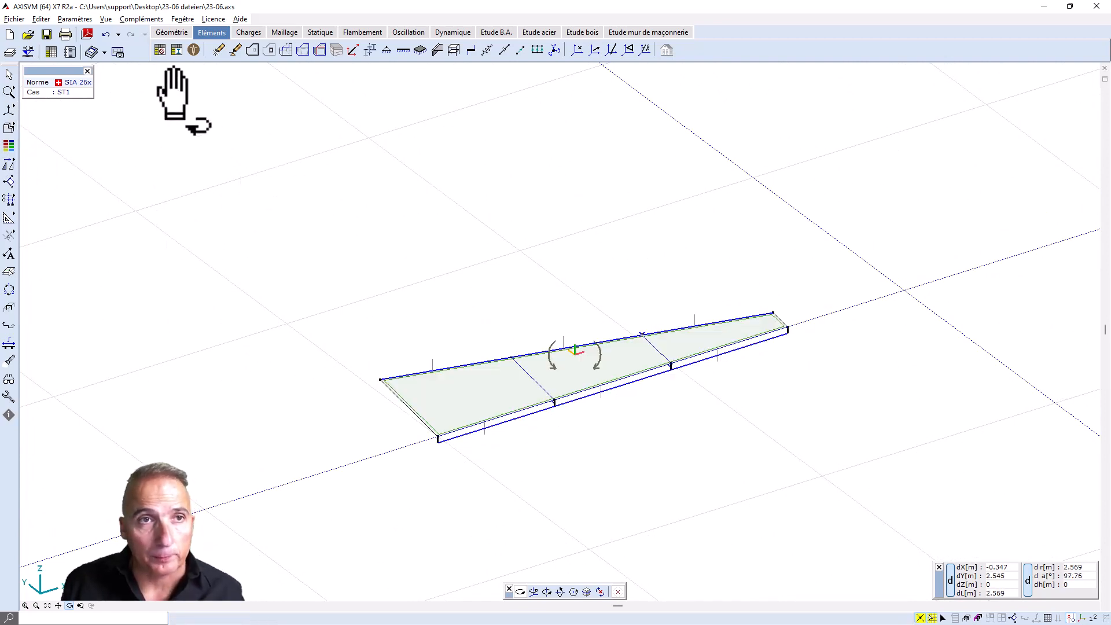
Step: Draw vertical lines at the plate's wide end: up and down from the front corner, and 1.15 m up from the back corner
left_click(171, 32)
left_click(185, 49)
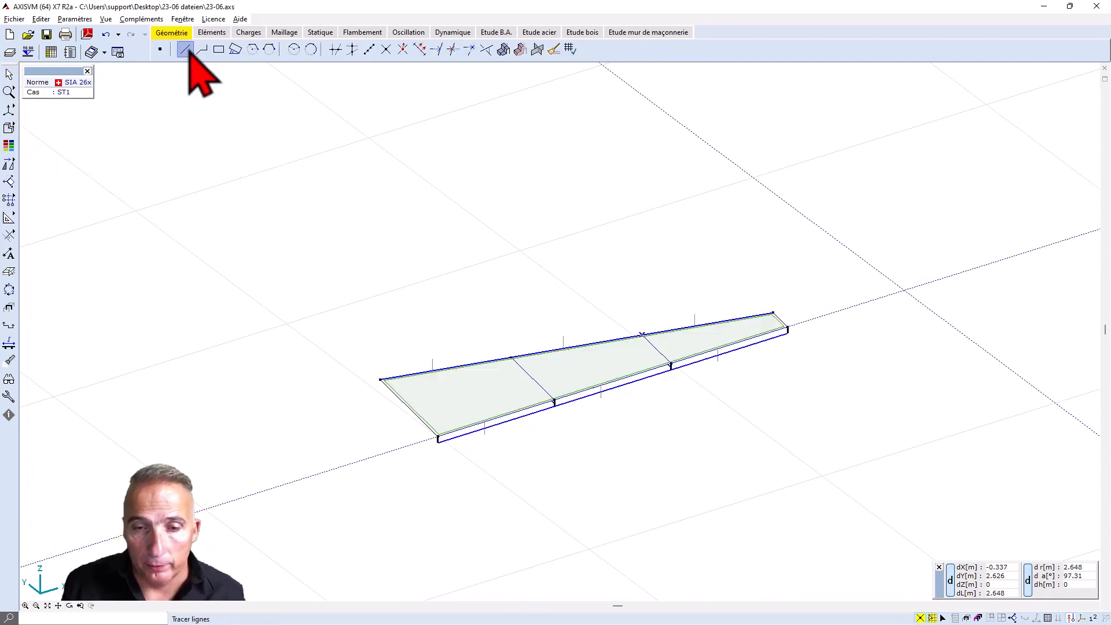
left_click(438, 436)
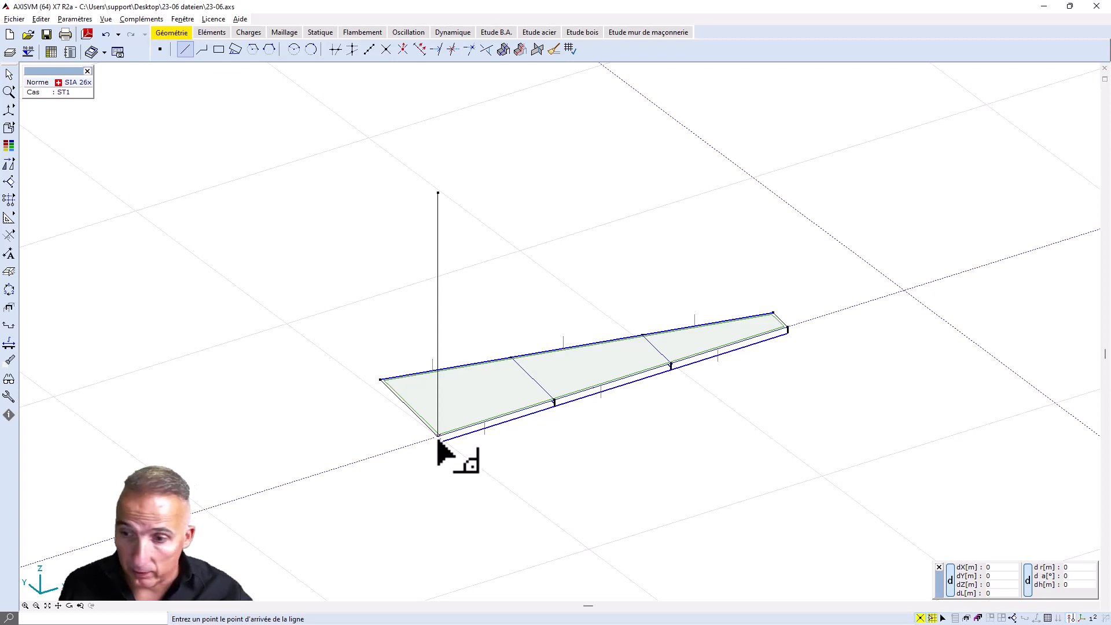
key("z")
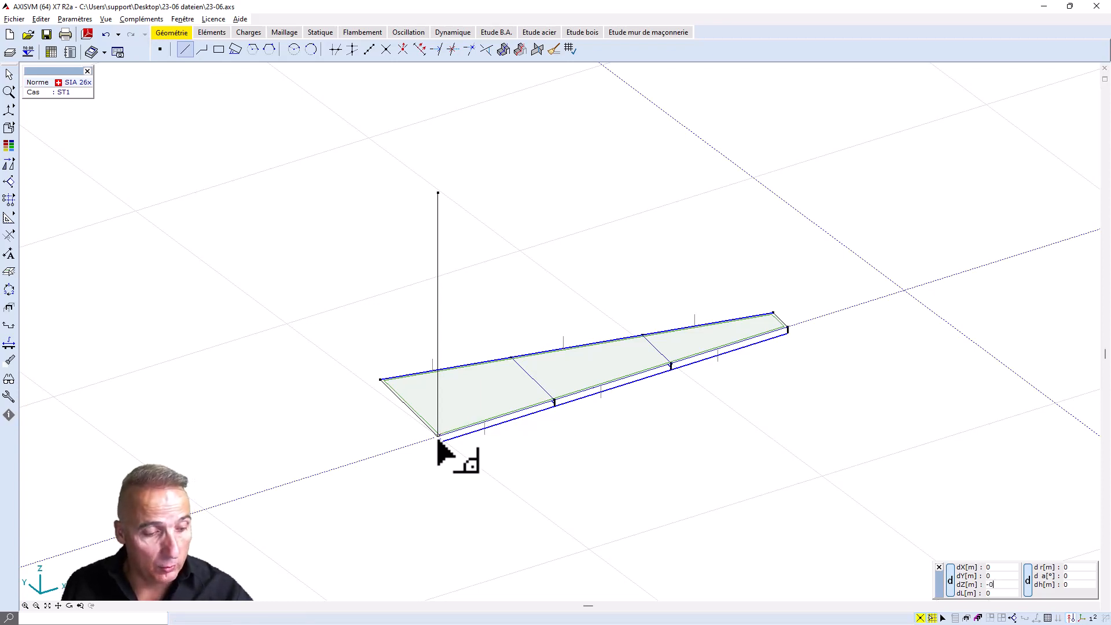
key("Return")
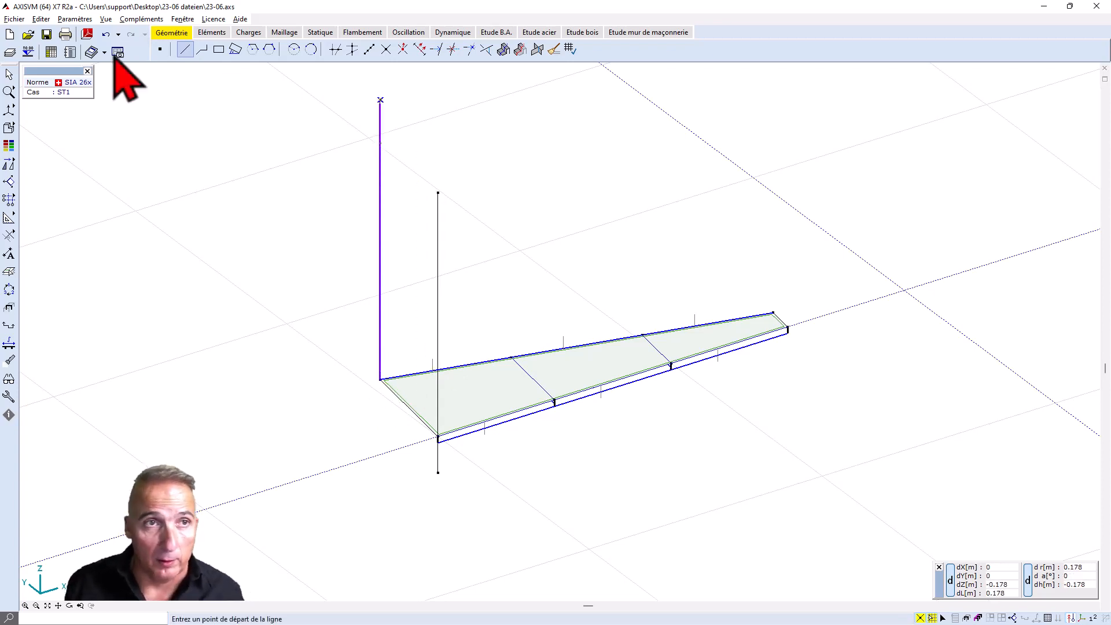
Step: Copy the wide end's back vertical line once, incrementally, to the back corner of the narrow end
left_click(9, 74)
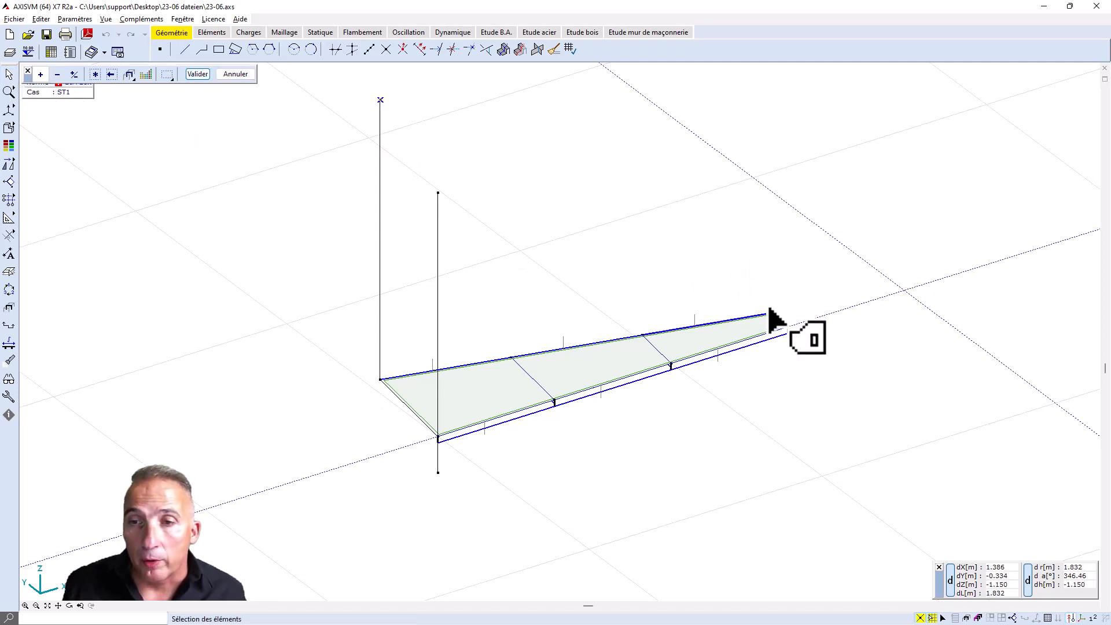
left_click(382, 243)
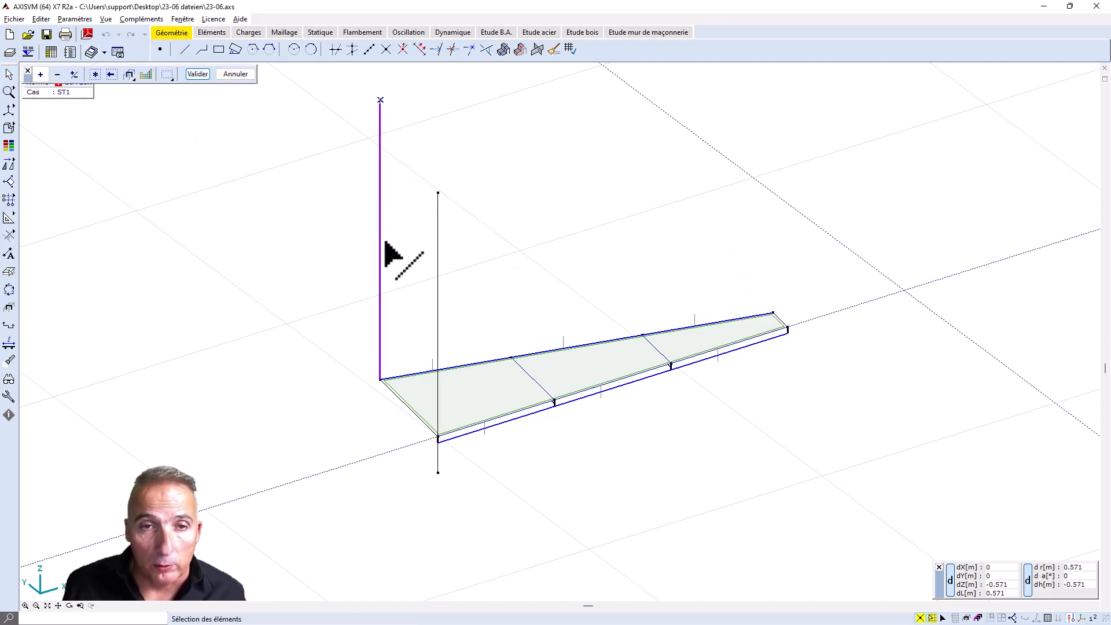
left_click(197, 74)
left_click(31, 165)
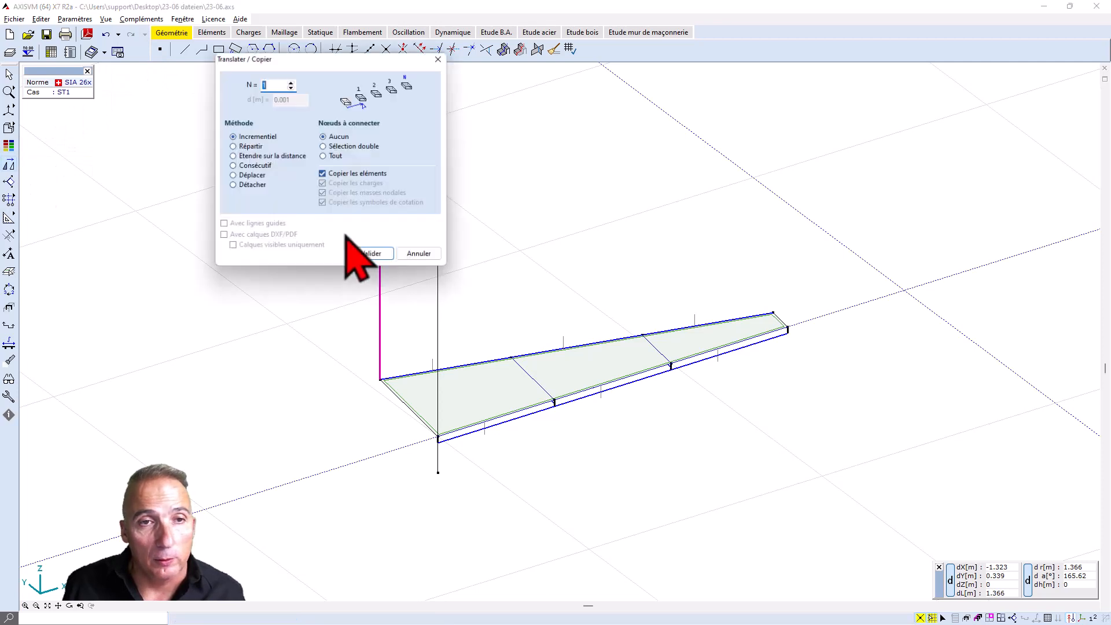
left_click(370, 255)
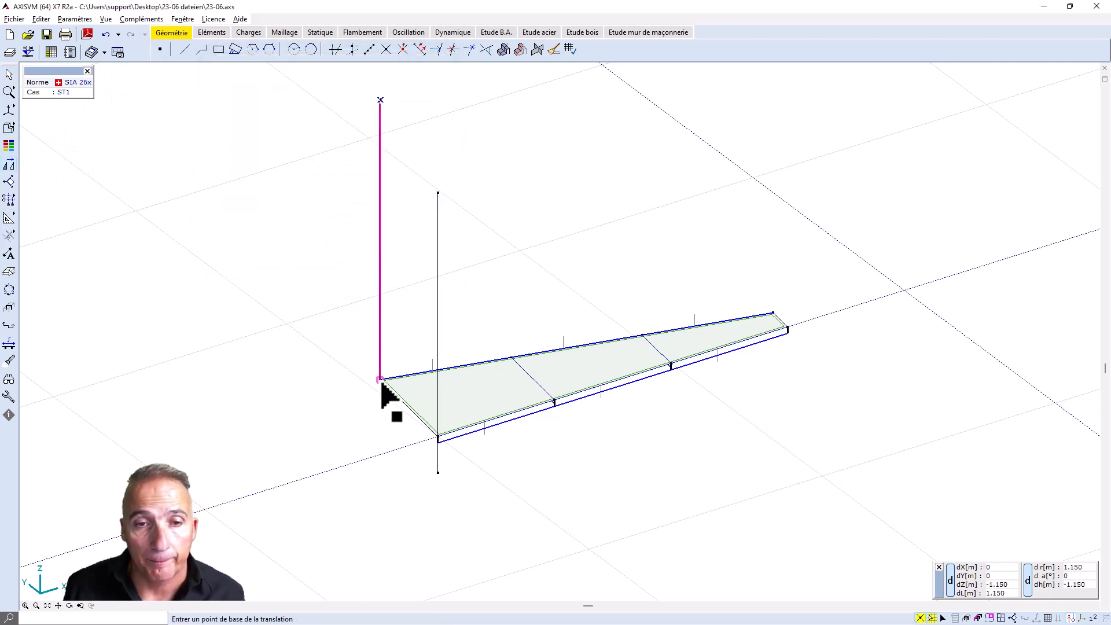
left_click(773, 316)
Step: Copy the two vertical lines of the wide end's front corner once, incrementally, to the front corner of the narrow end
left_click(9, 74)
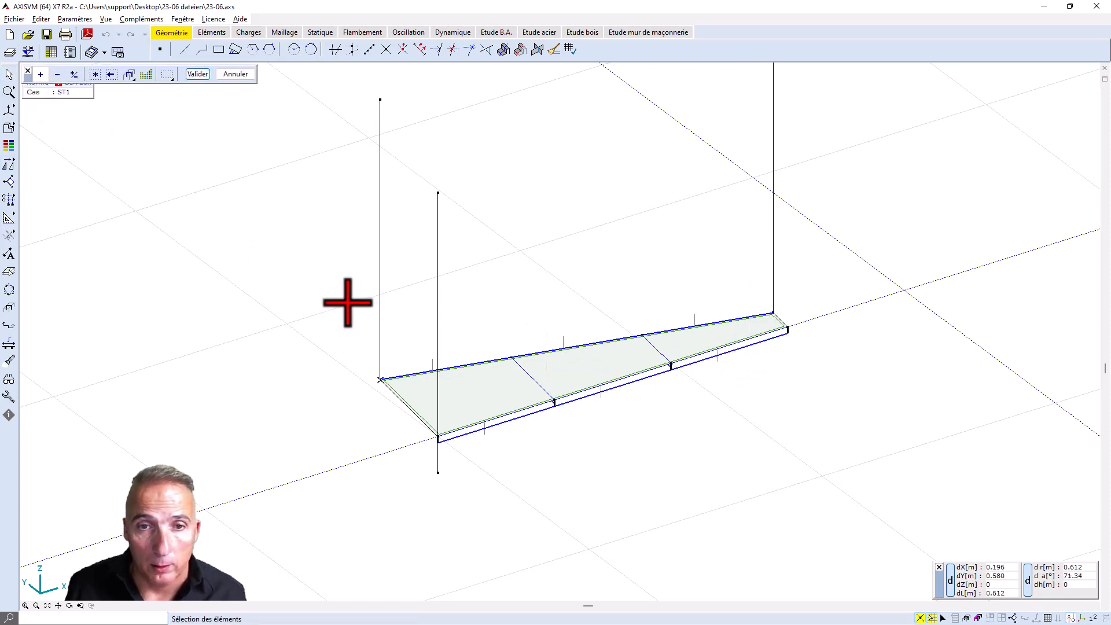
left_click(439, 314)
left_click(432, 467)
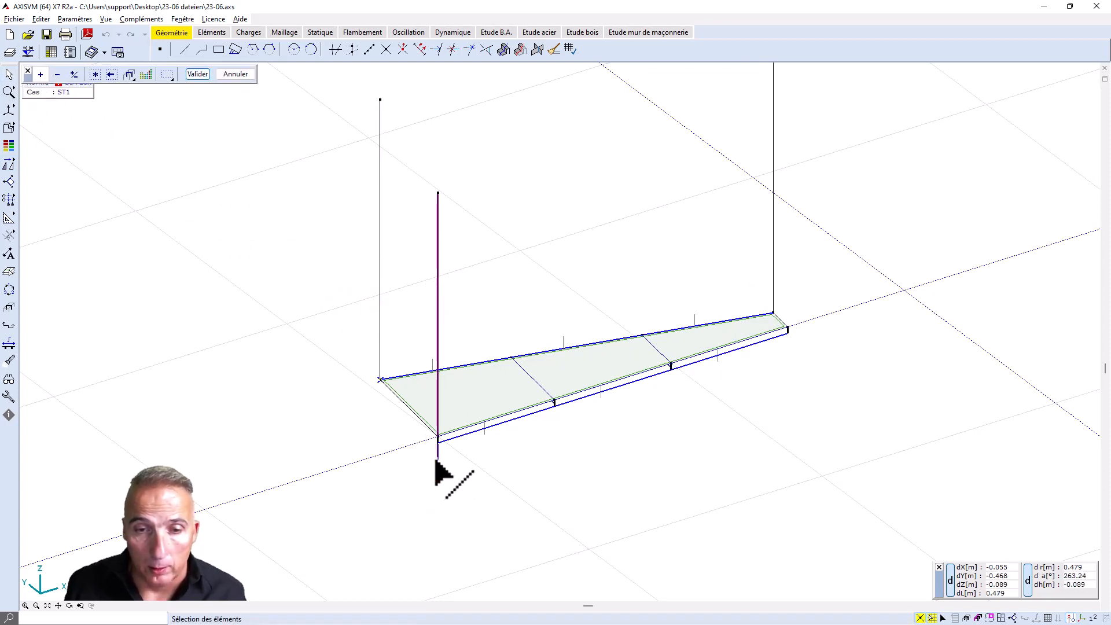
left_click(197, 74)
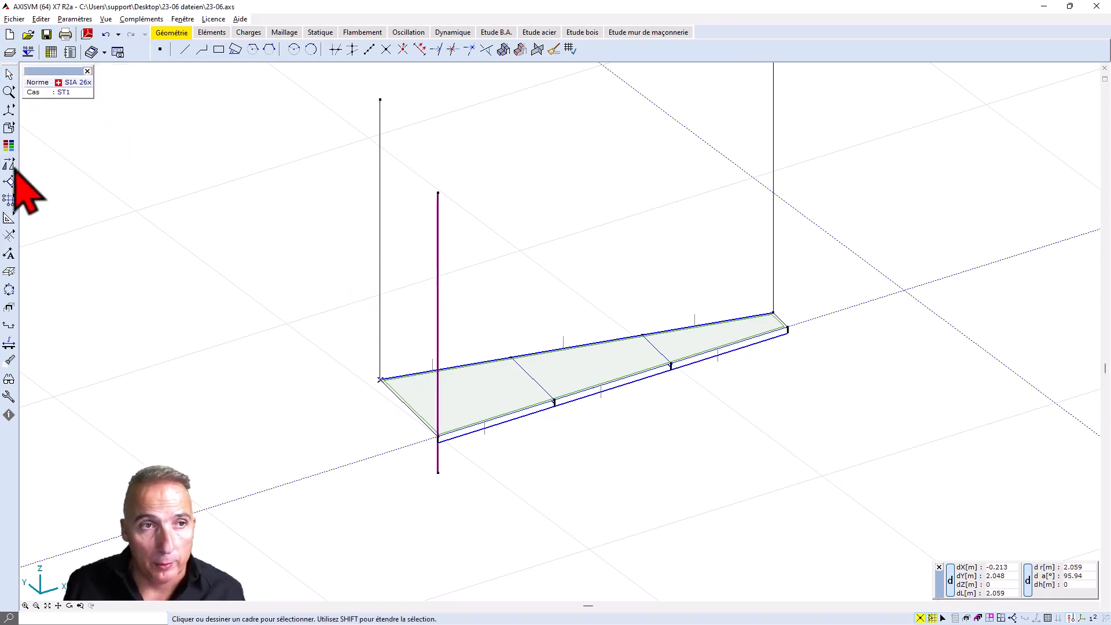
left_click(35, 164)
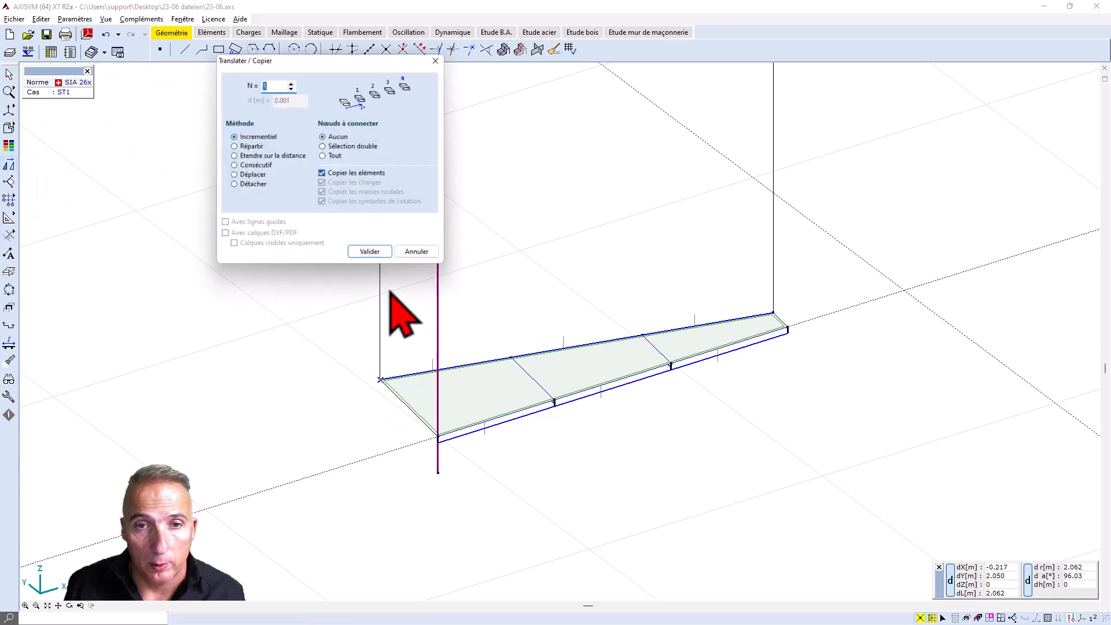
left_click(373, 256)
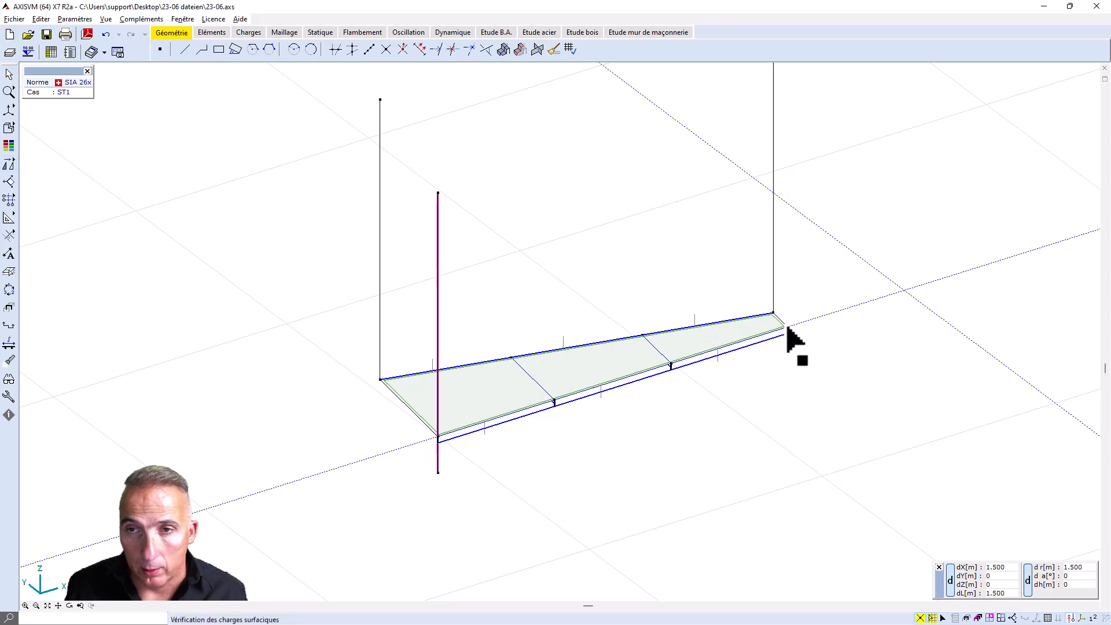
scroll(589, 359, "down", 5)
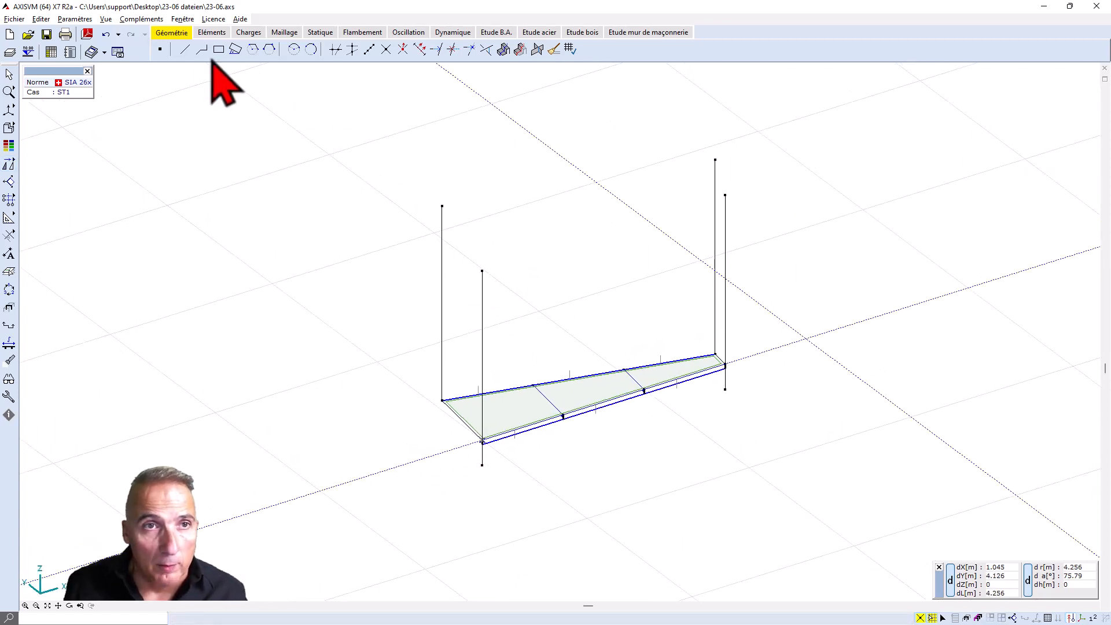
Step: Draw sloping lines joining the upper ends and the lower ends of the vertical lines at both ends of the plate, closing two side-panel outlines
left_click(442, 207)
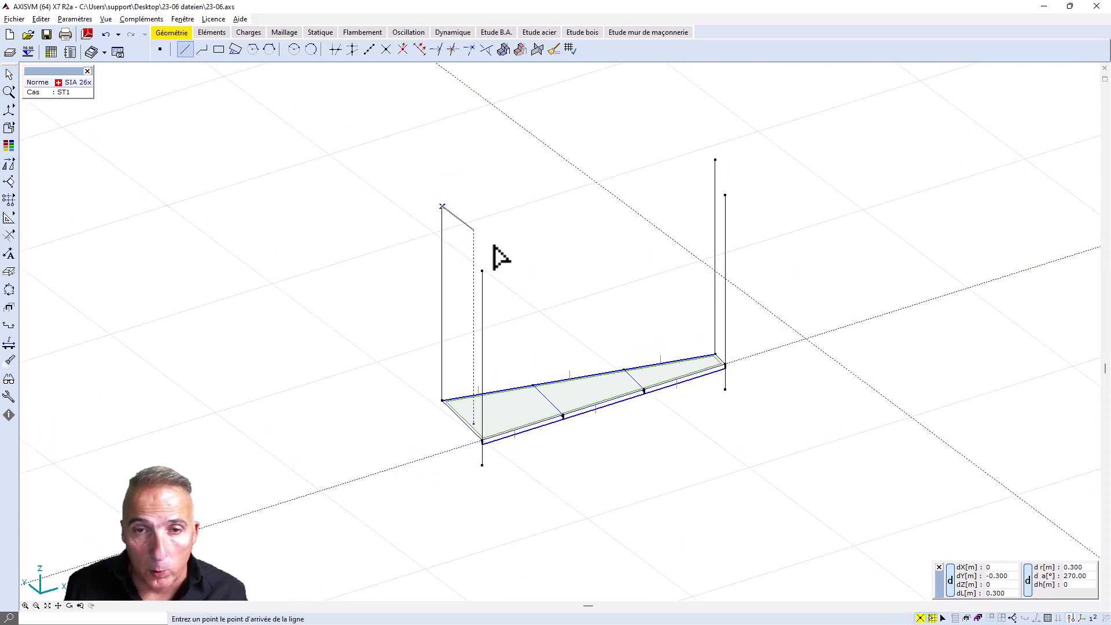
left_click(487, 309)
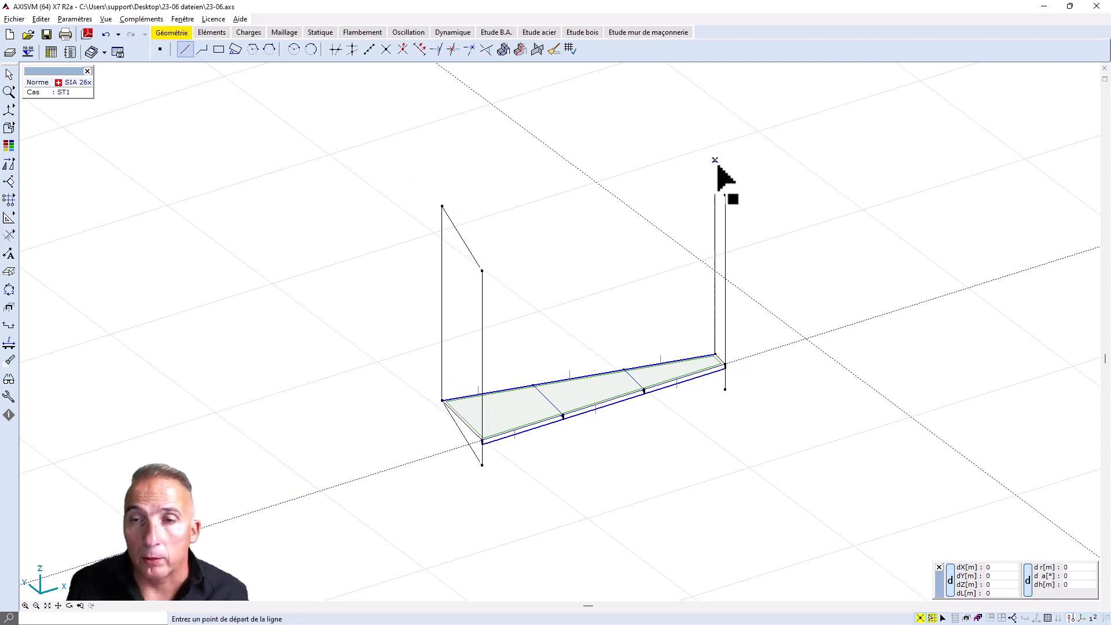
left_click(714, 355)
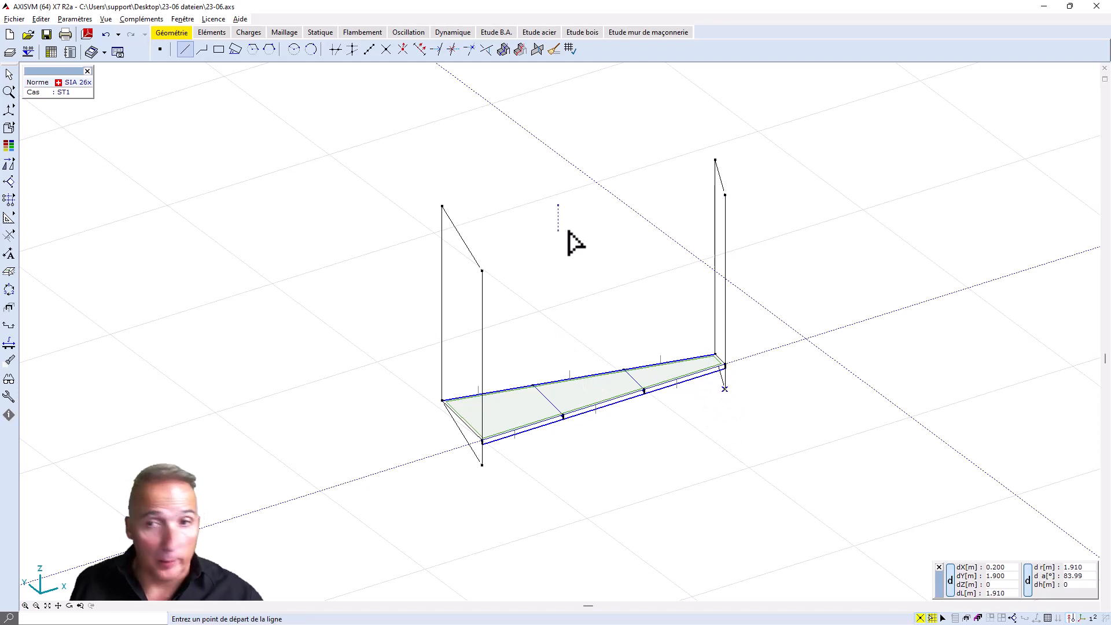
key("Escape")
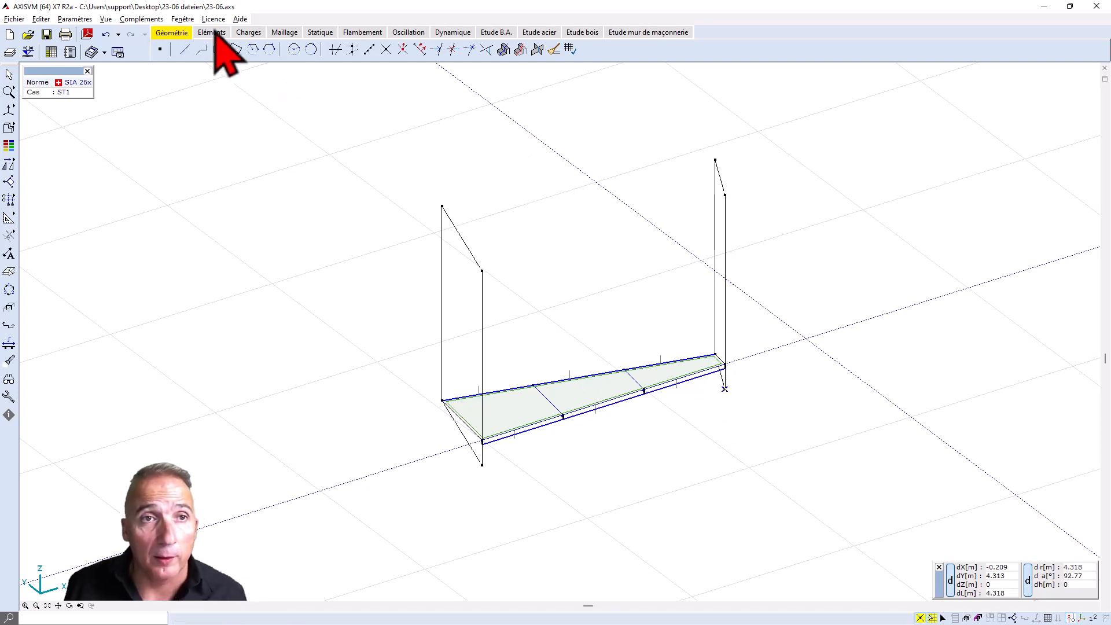
Step: Define both closed vertical side outlines as shell domains in S 235 with a thickness of 3.5 mm
left_click(213, 32)
left_click(252, 49)
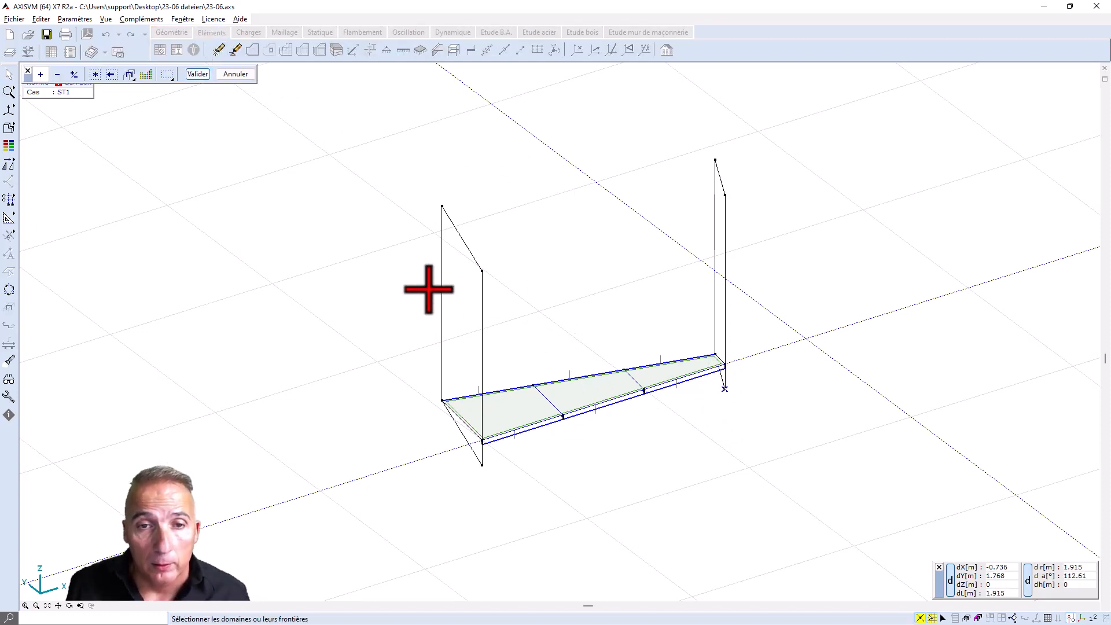
left_click(444, 305)
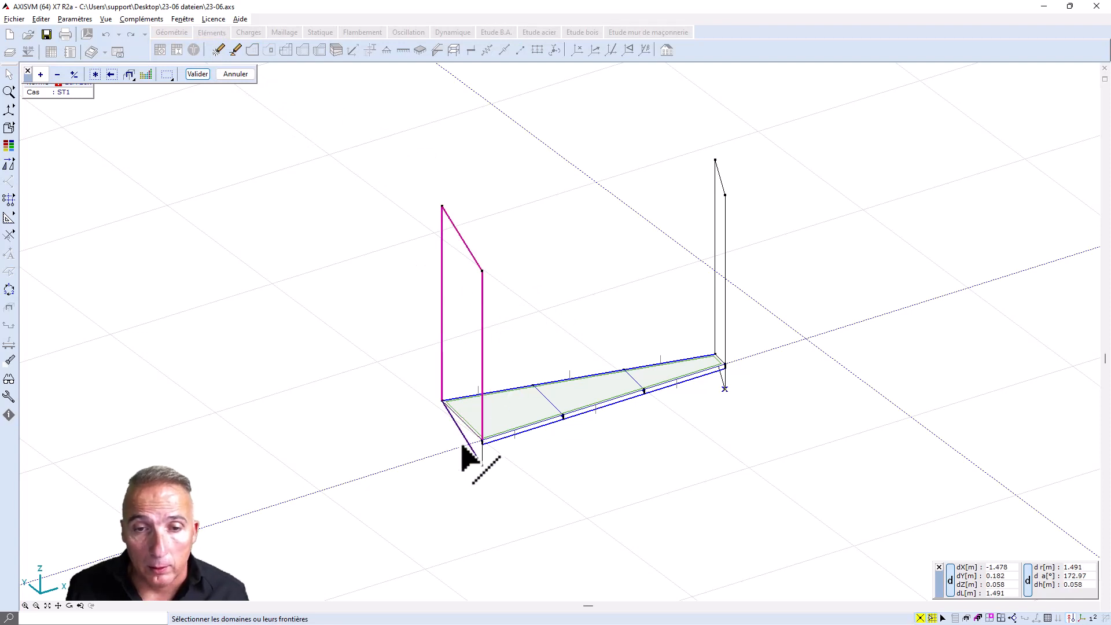
left_click(718, 242)
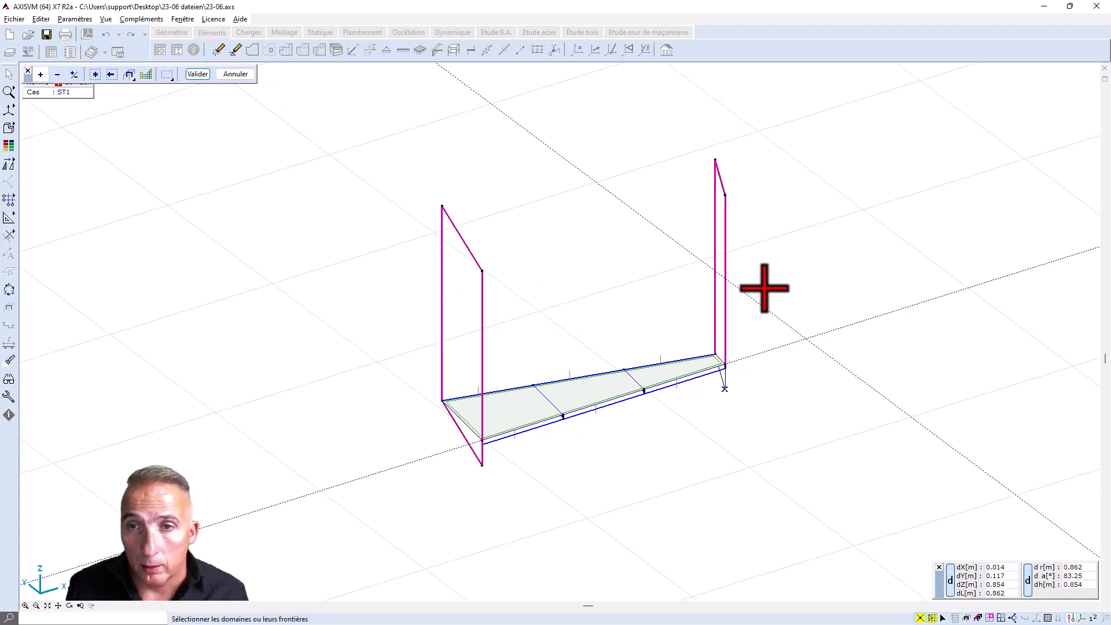
scroll(723, 370, "up", 3)
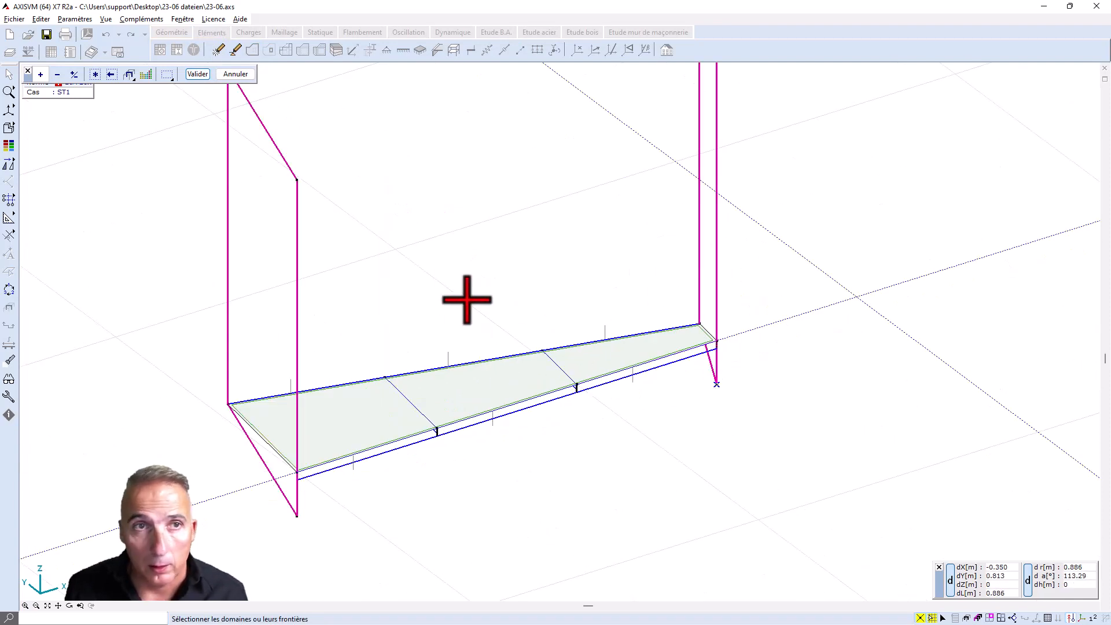
scroll(515, 300, "down", 3)
left_click(199, 74)
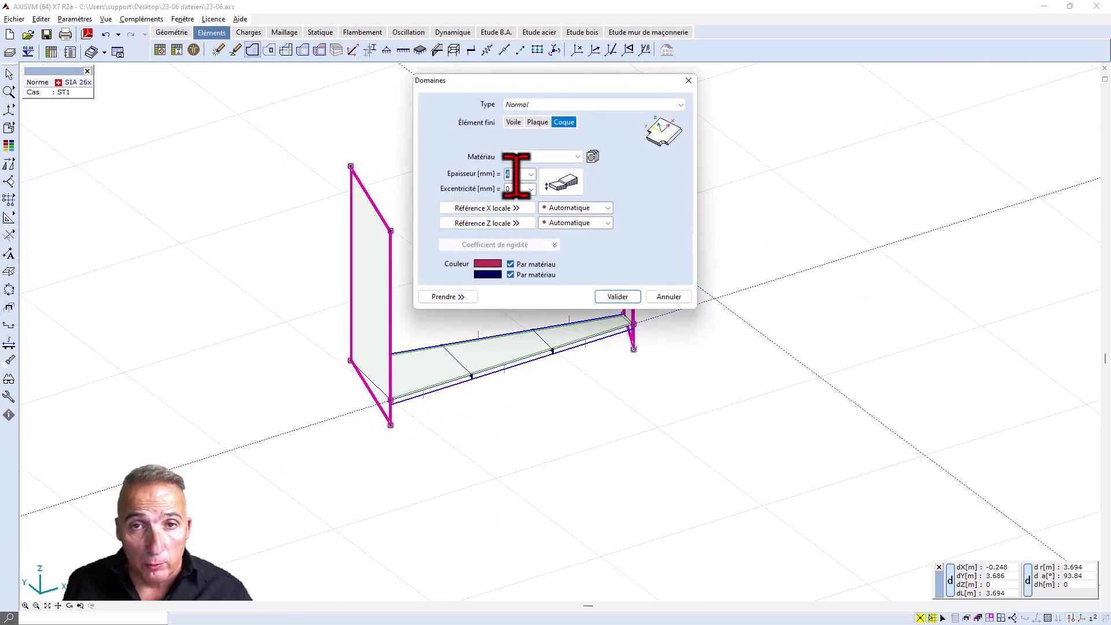
type("3.5")
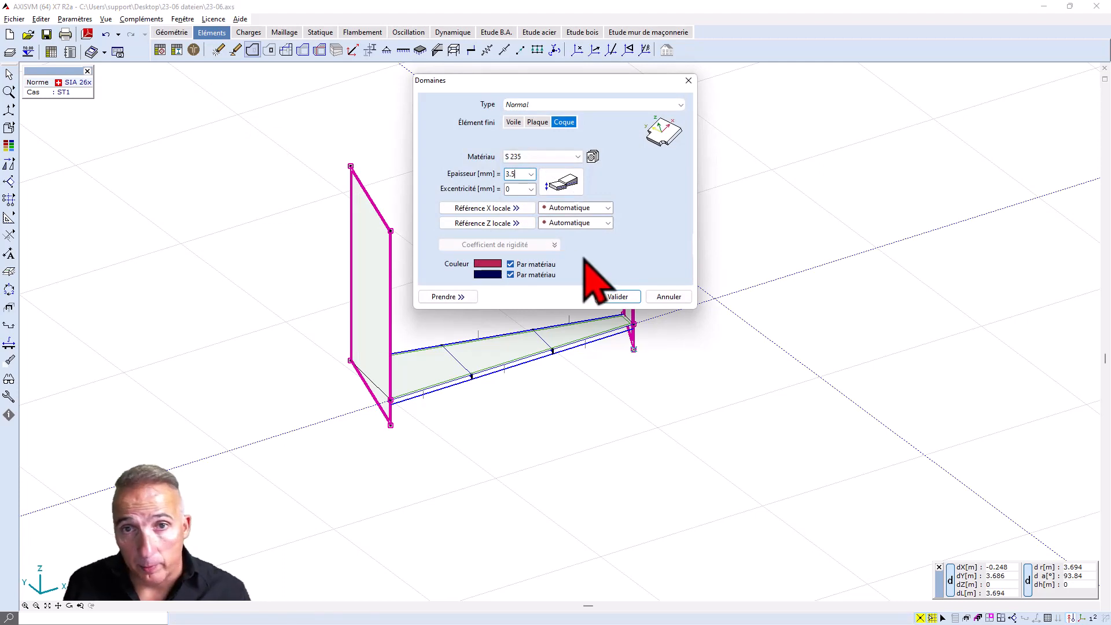
left_click(617, 296)
middle_click_drag(613, 300, 688, 343)
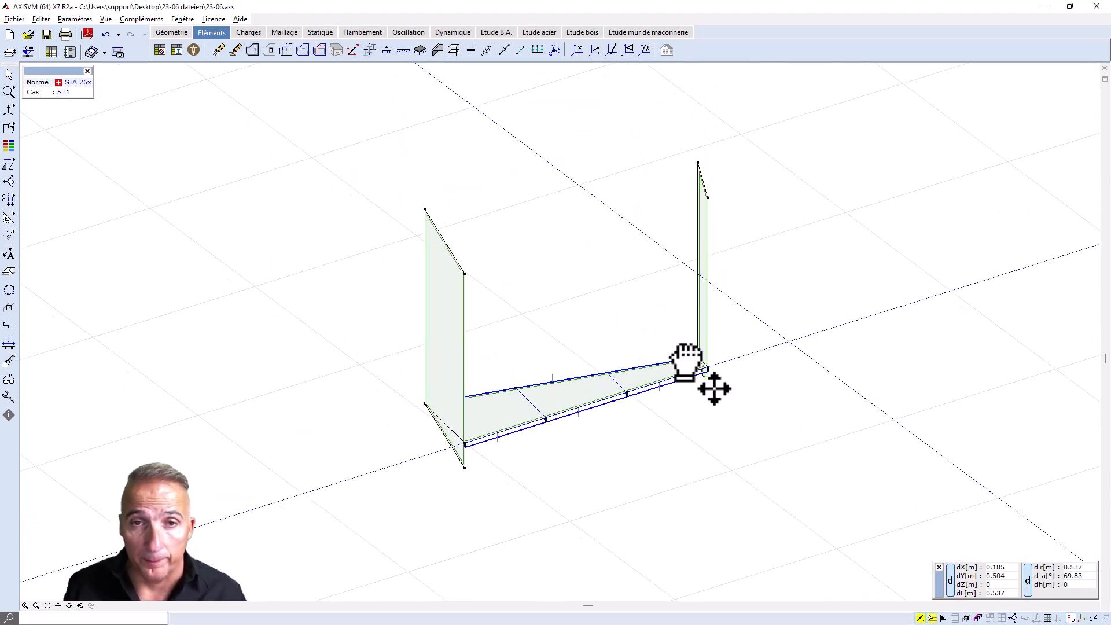
Step: Define a bottom rib on the wide-end panel's lower sloping edge in S 235, using an HEA 160 section and a 0° reference angle
left_click(369, 51)
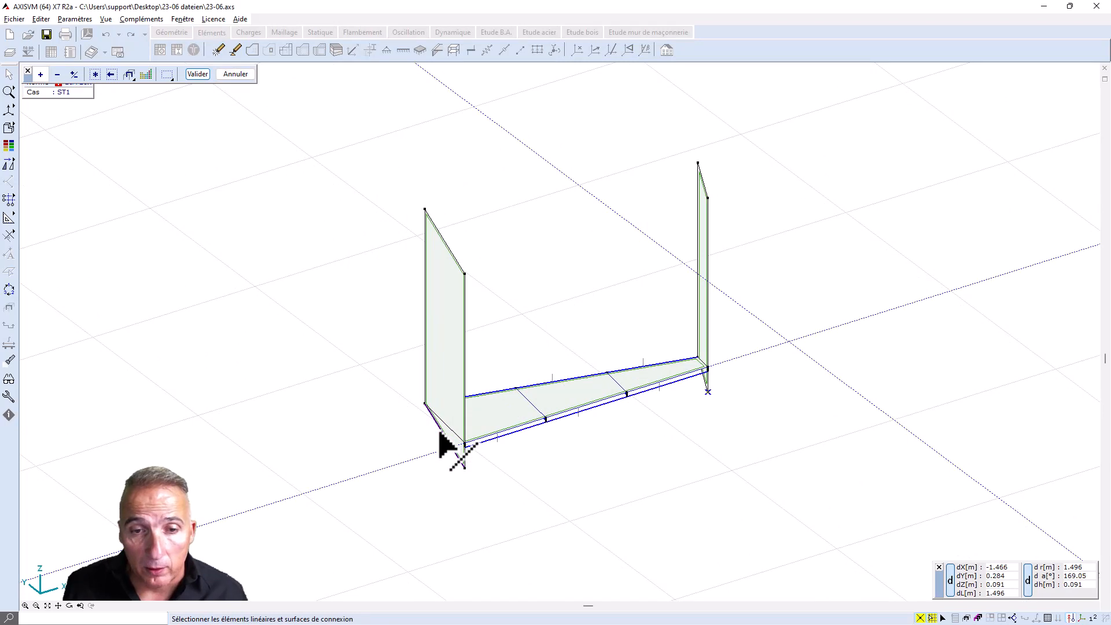
left_click(198, 74)
left_click(514, 282)
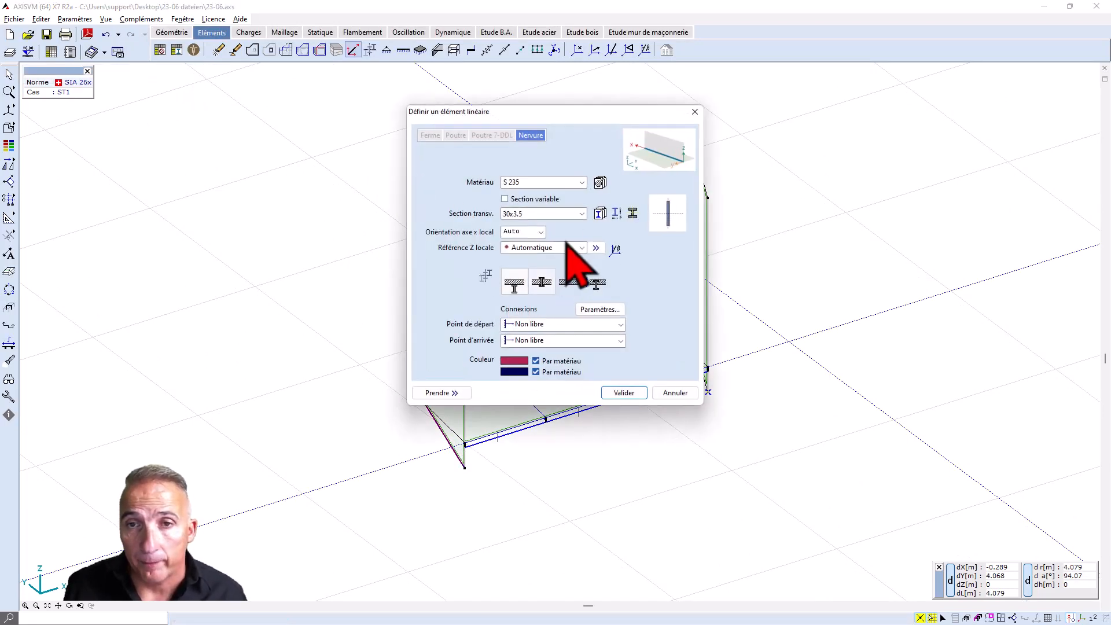
left_click(600, 213)
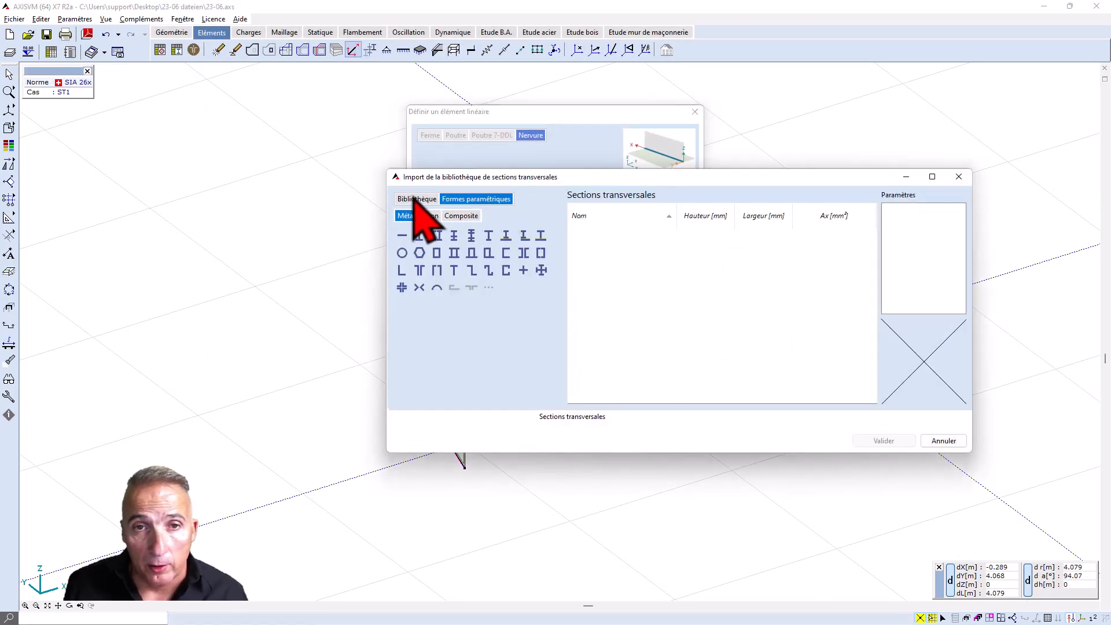
left_click(415, 199)
left_click(420, 235)
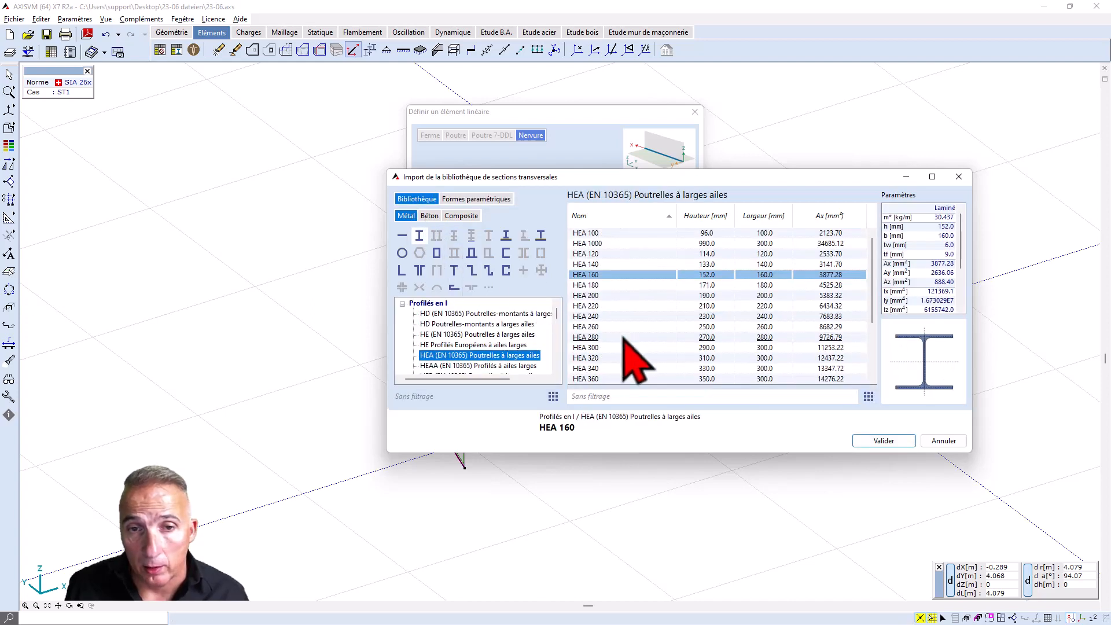
left_click(874, 442)
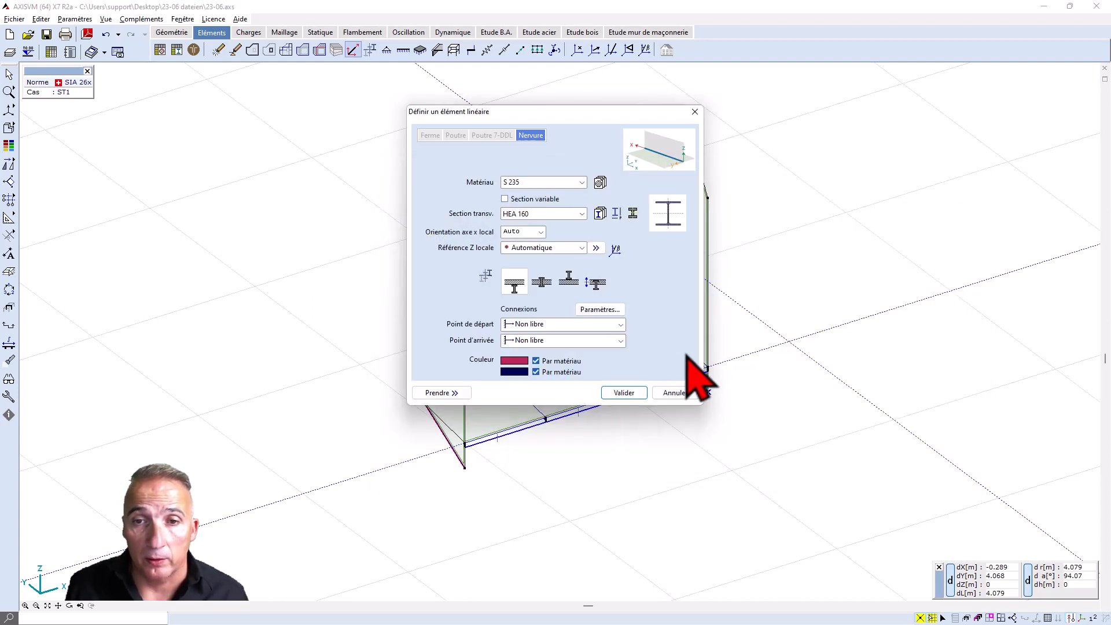
left_click(615, 249)
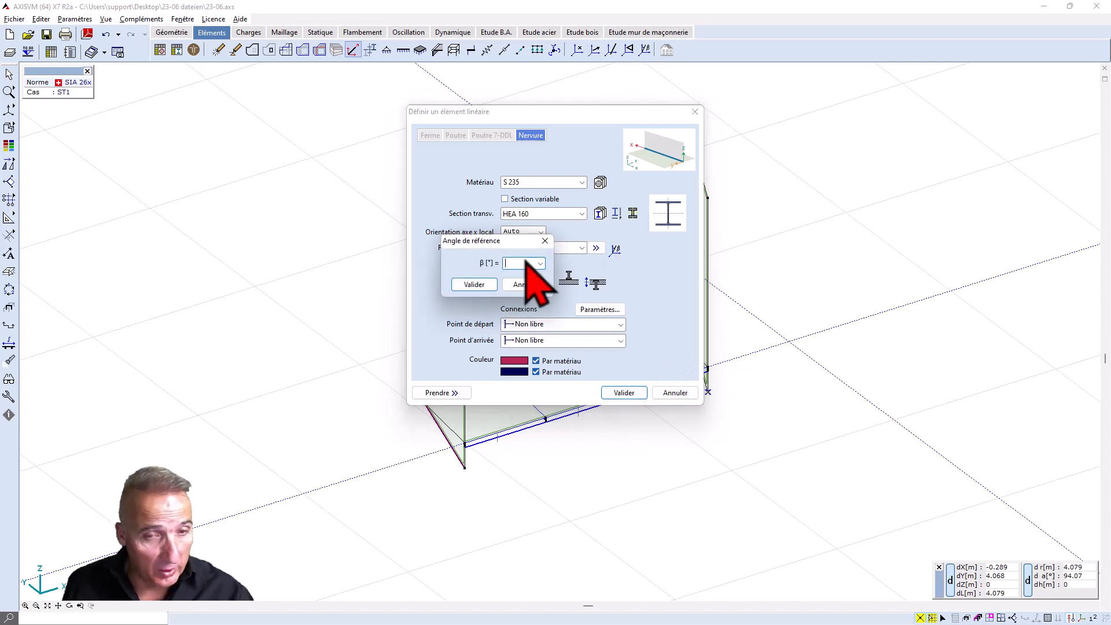
type("0")
key("Return")
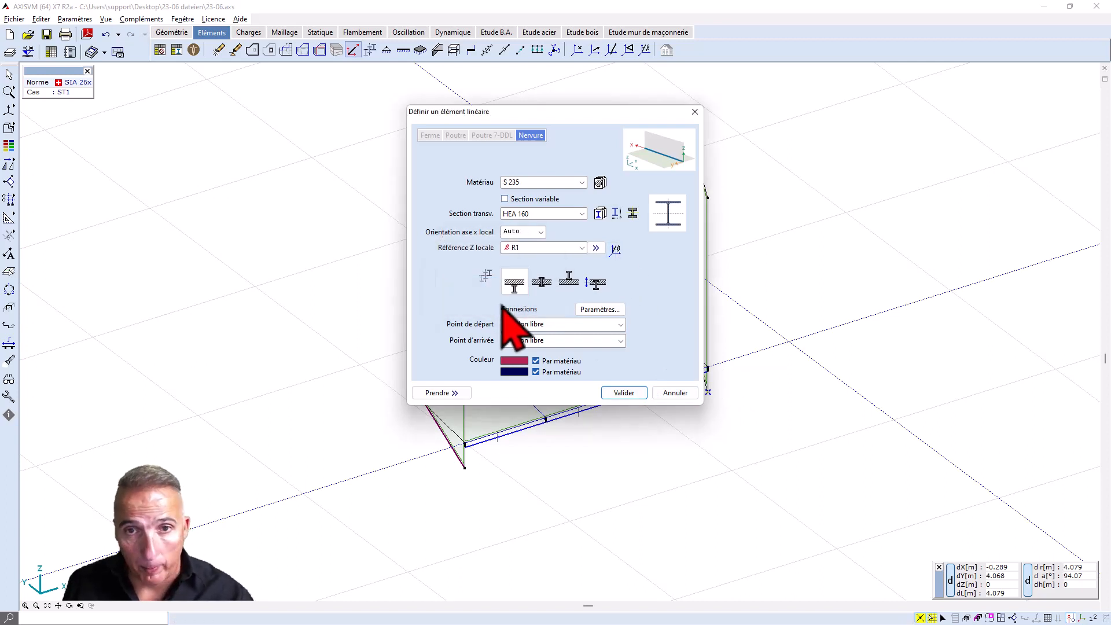
left_click(623, 393)
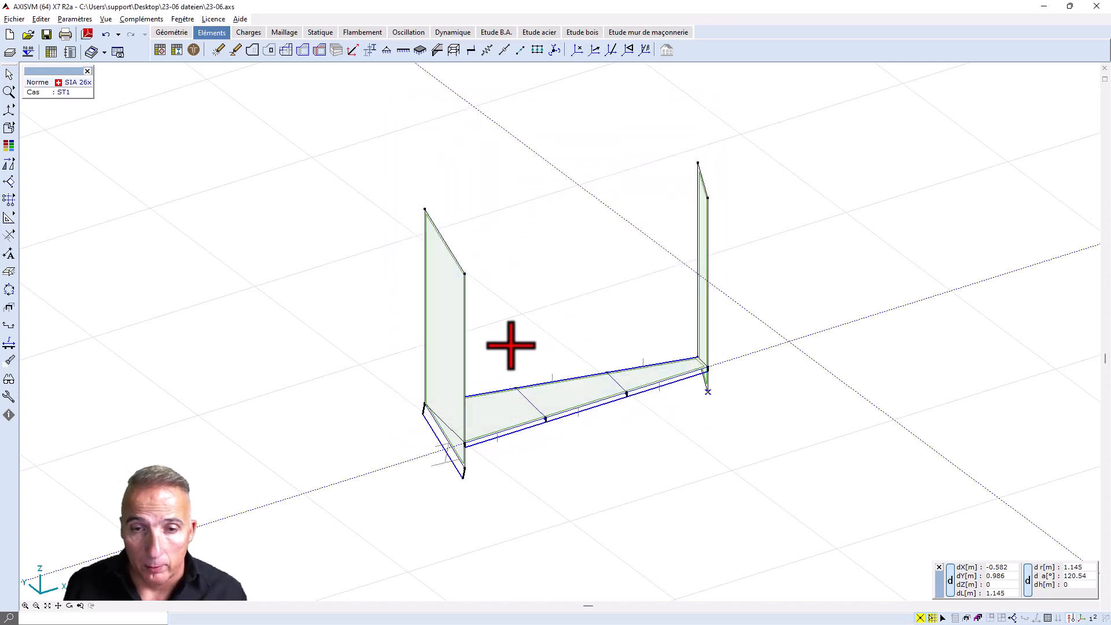
Step: Define centred ribs on the upper sloping edges of both side panels in S 235, using the European steel tube section ROR 70,00* 5,0
left_click(354, 51)
left_click(437, 234)
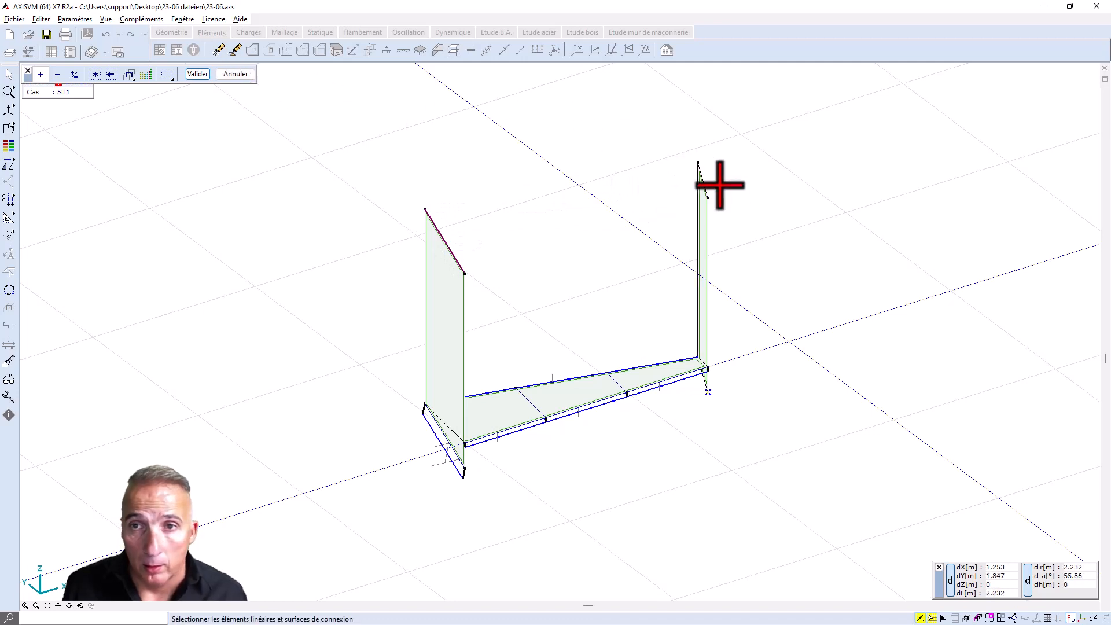
left_click(707, 184)
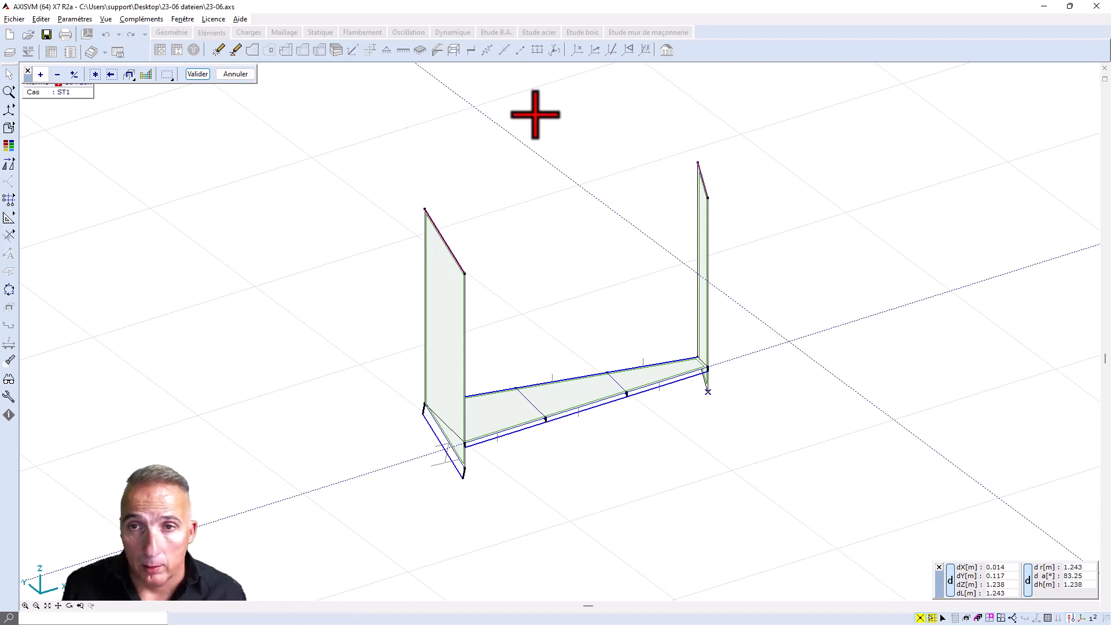
left_click(198, 73)
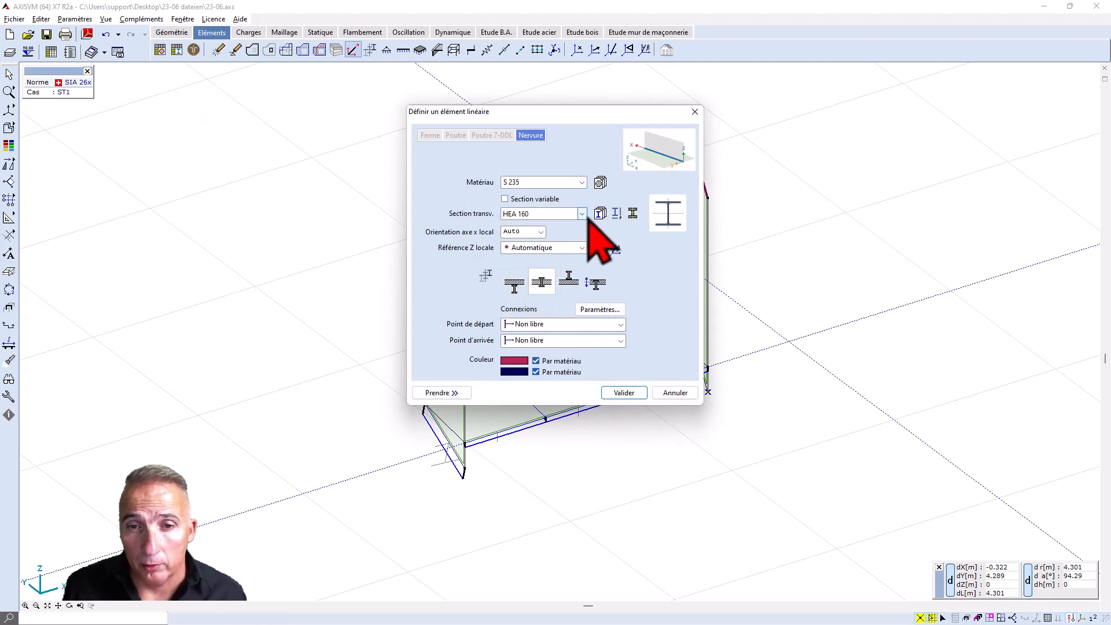
left_click(600, 214)
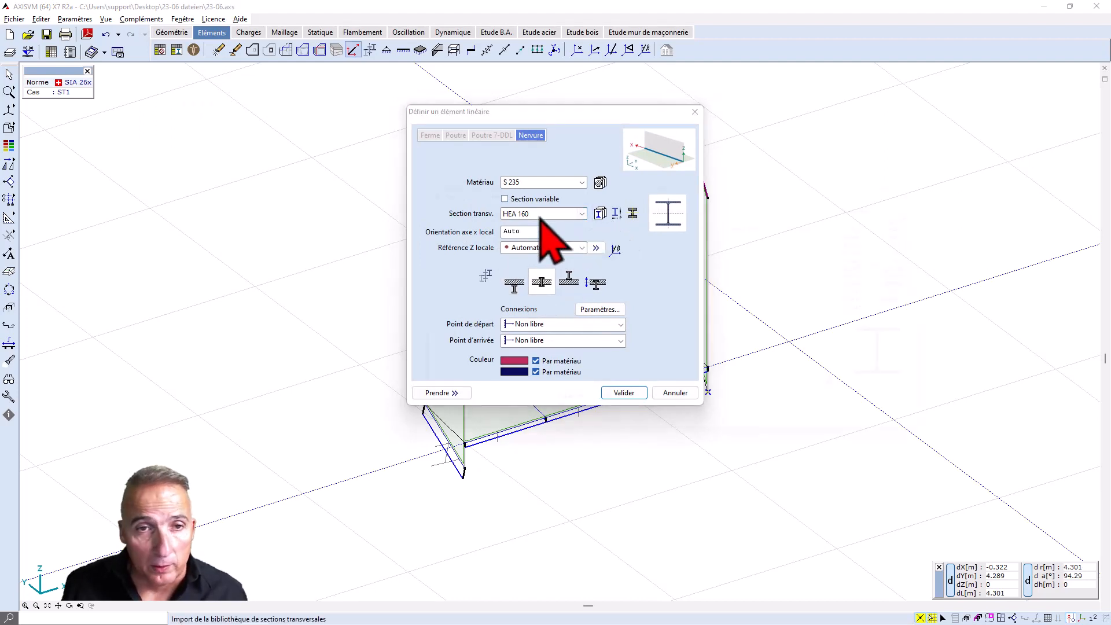
left_click(402, 253)
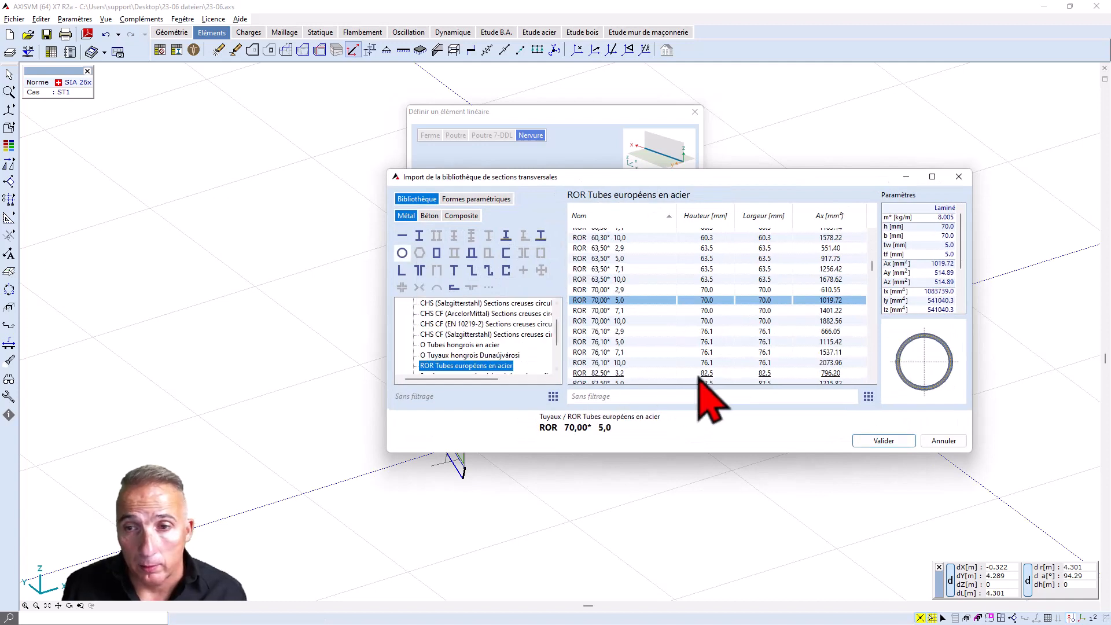
left_click(873, 444)
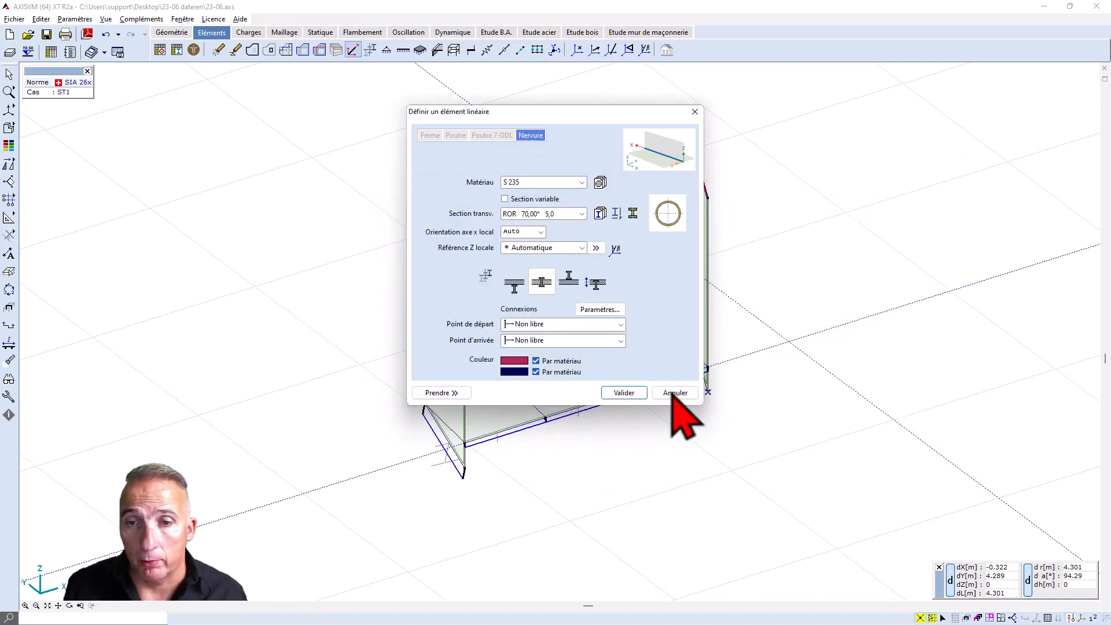
left_click(616, 394)
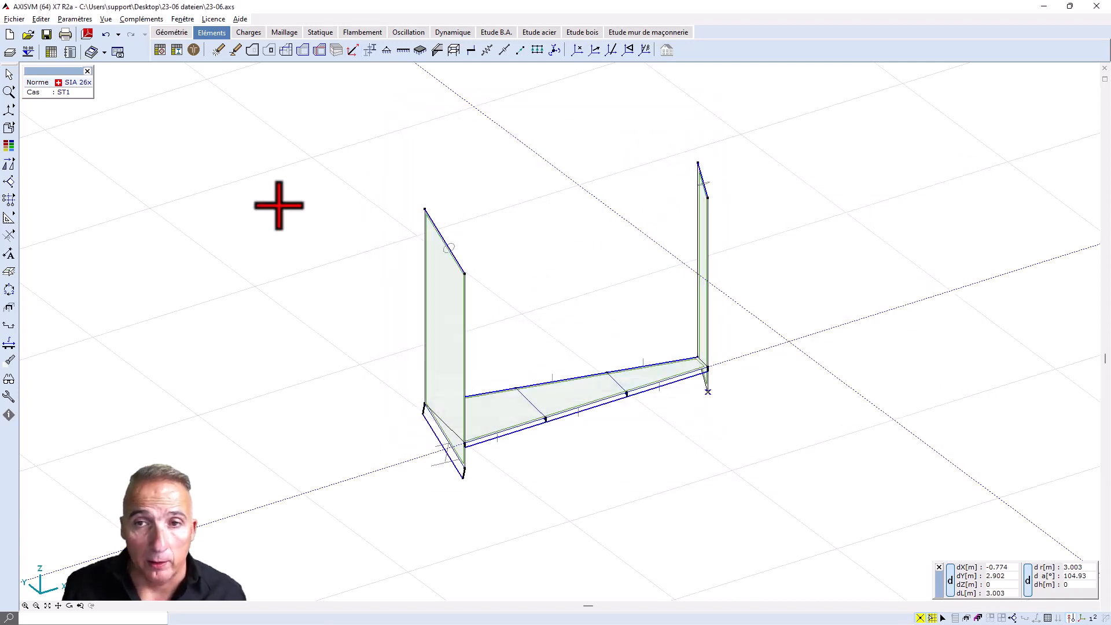
Step: Check the whole model's sections in the rendered display, and return to the unrendered view
left_click(14, 131)
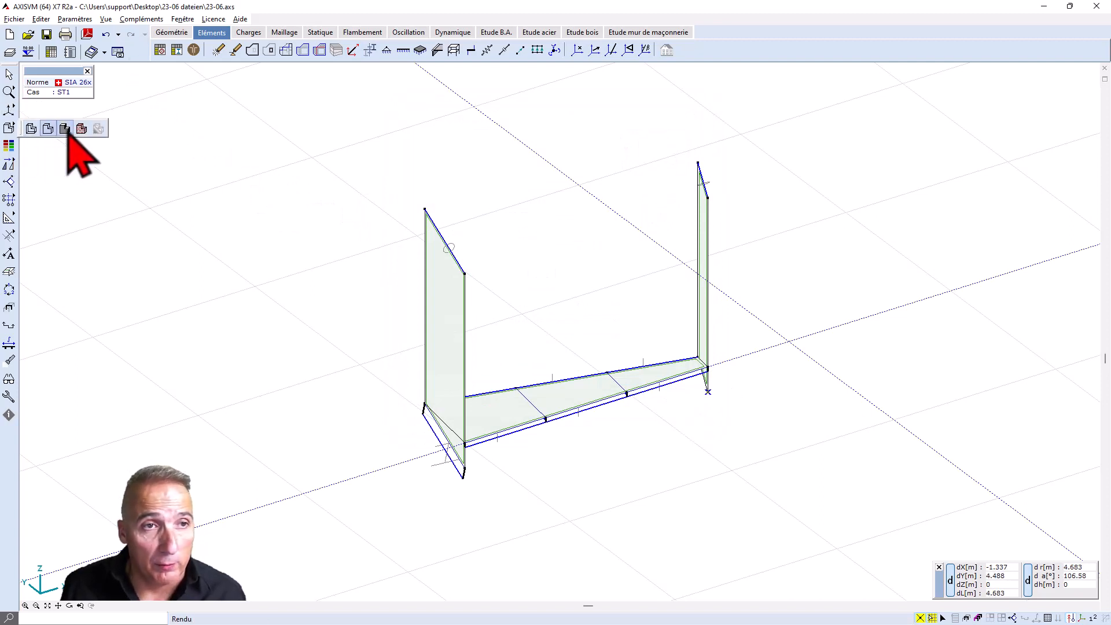
left_click(65, 127)
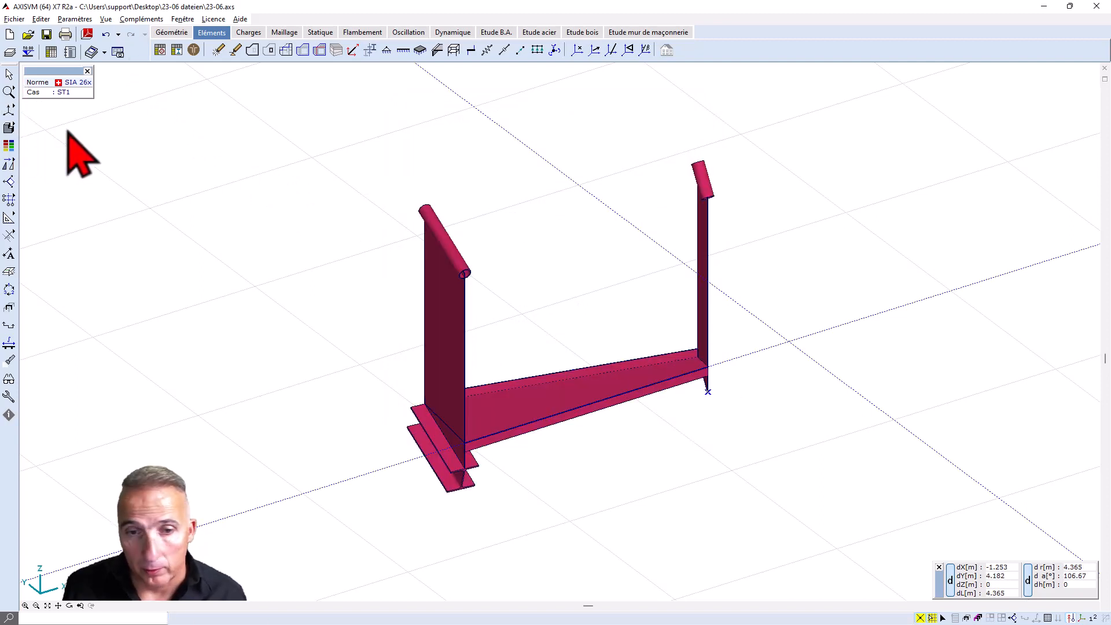
left_click(11, 129)
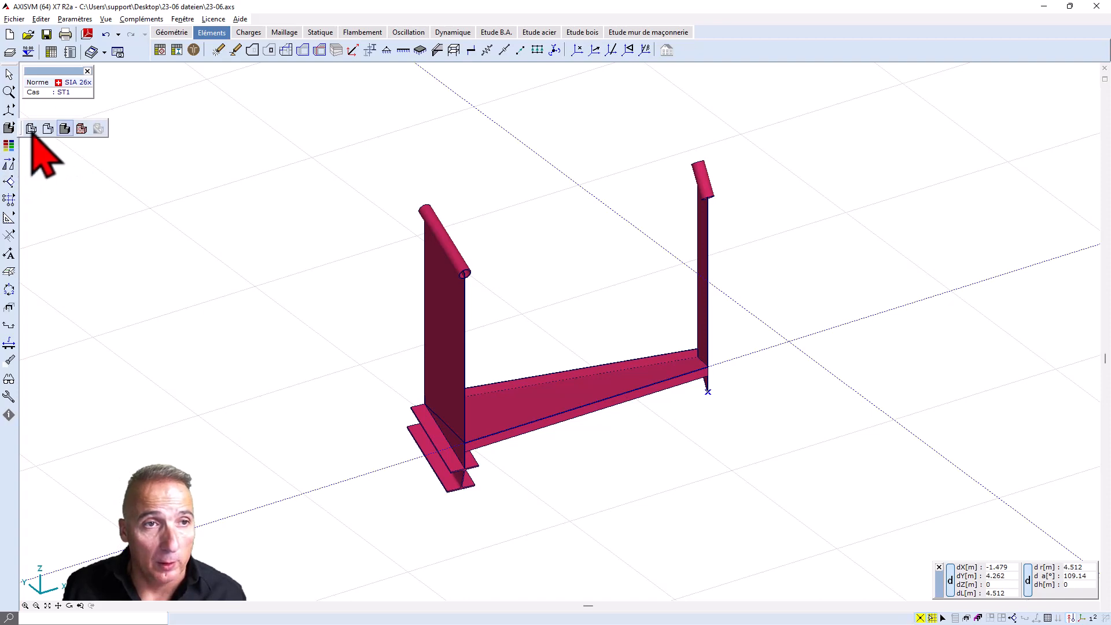
left_click(49, 128)
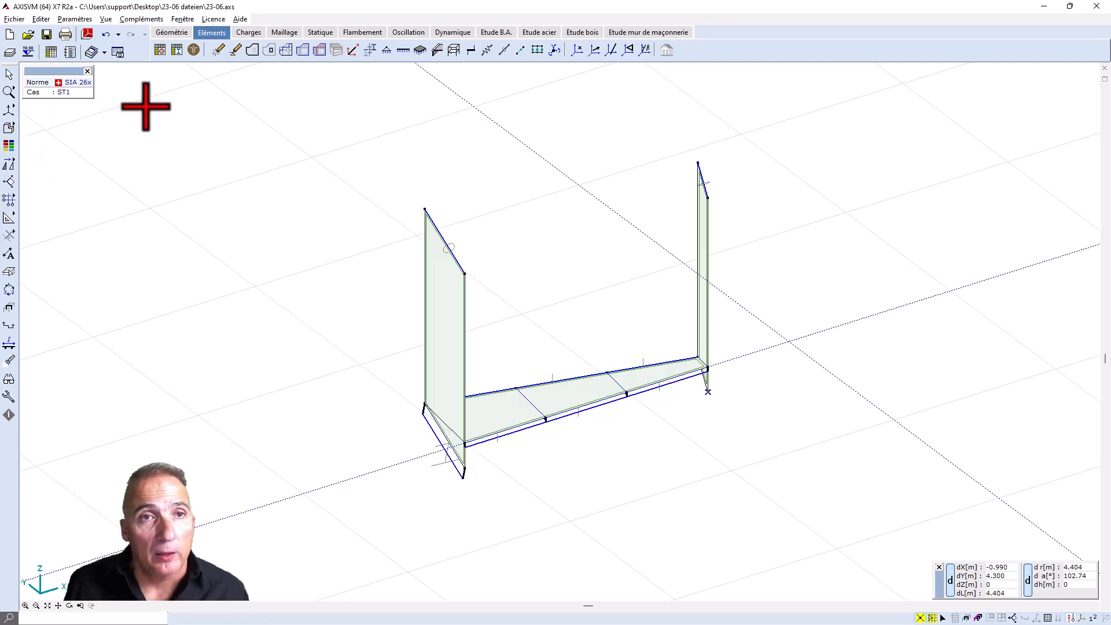
Step: Rename the existing load case as g and add two static load cases named n and p
left_click(255, 32)
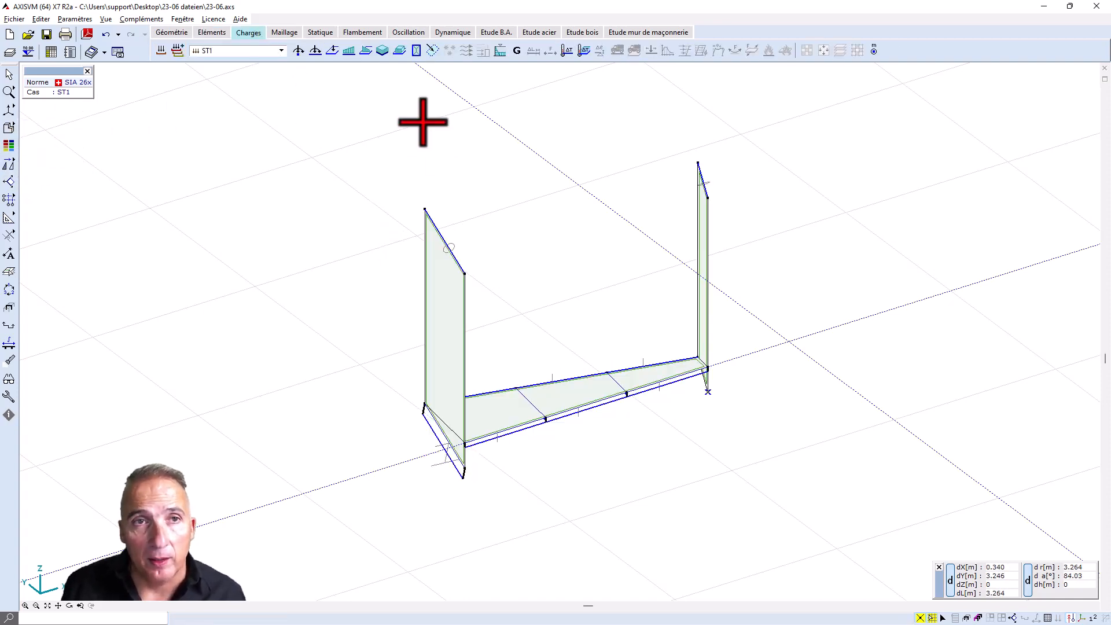
left_click(163, 52)
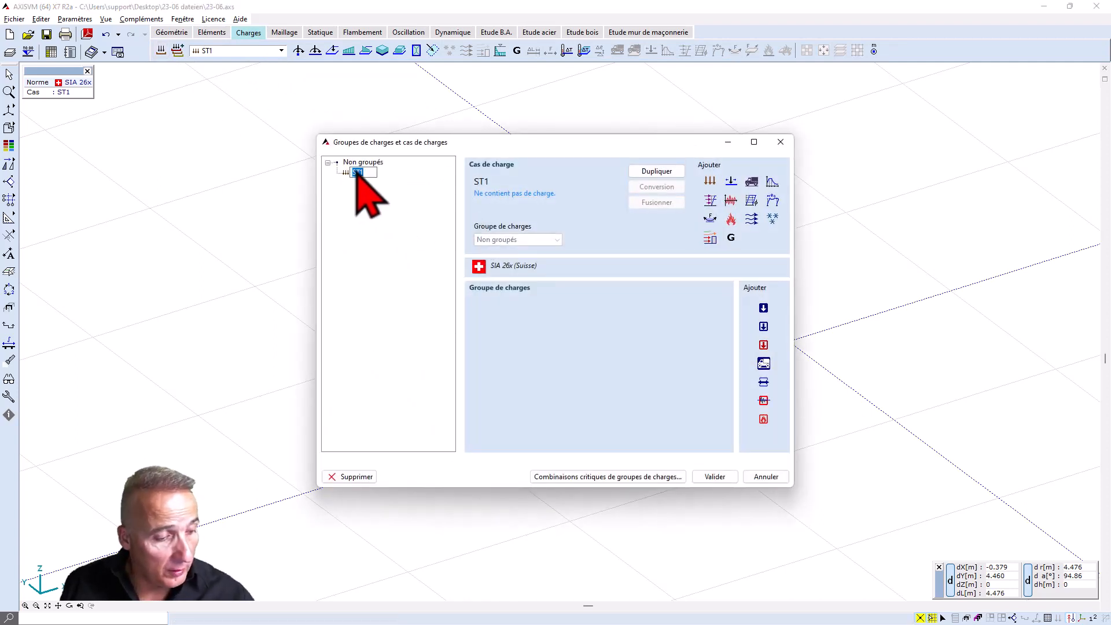
type("g")
key("Return")
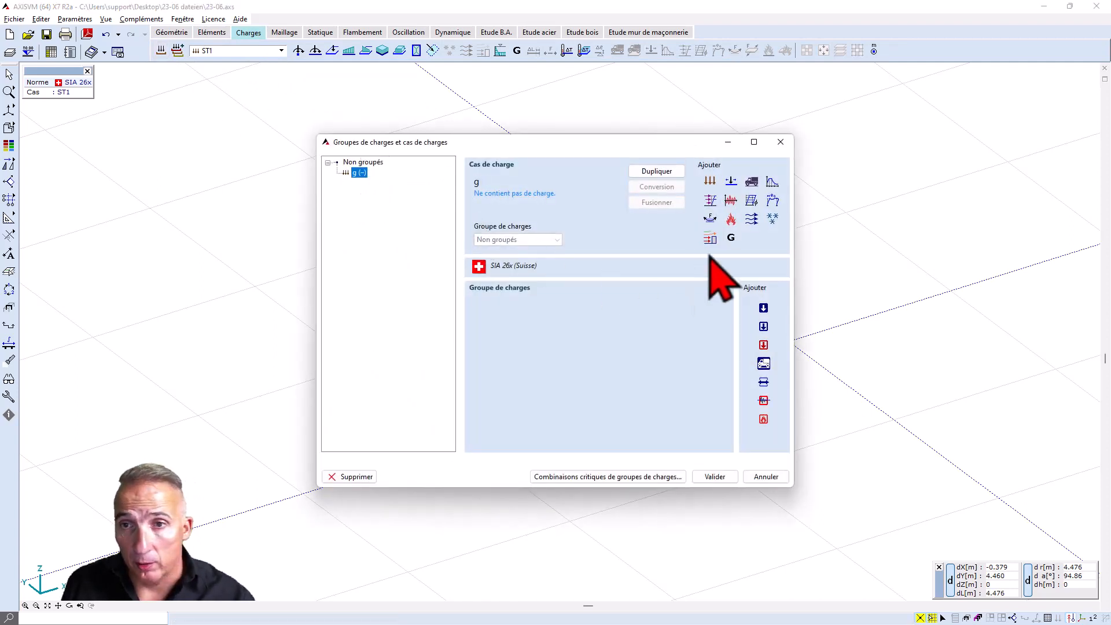
left_click(710, 181)
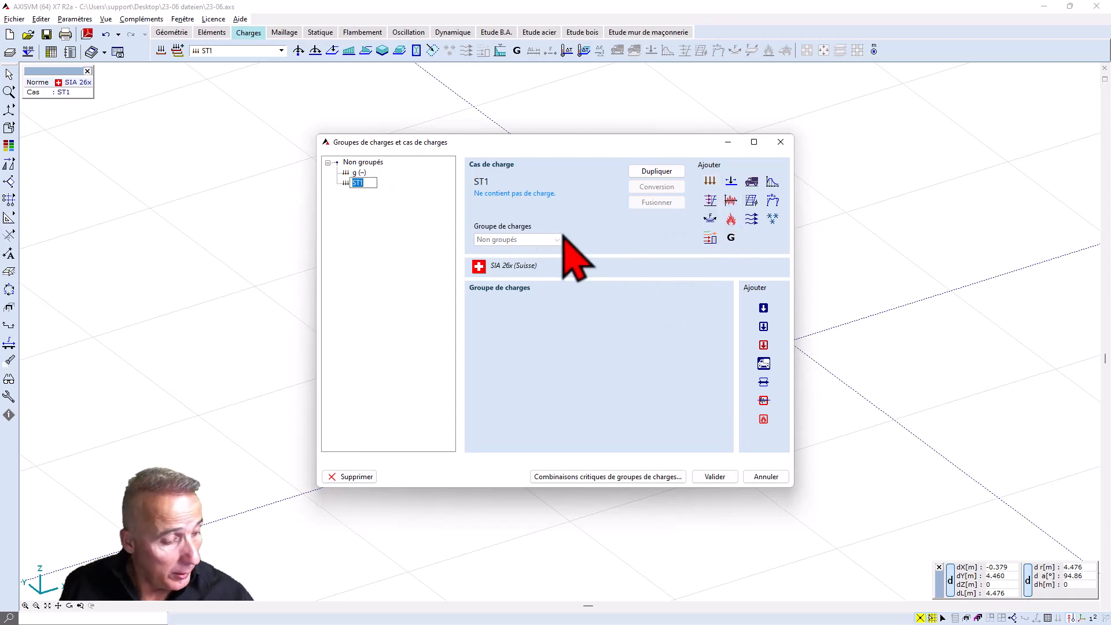
type("n")
key("Return")
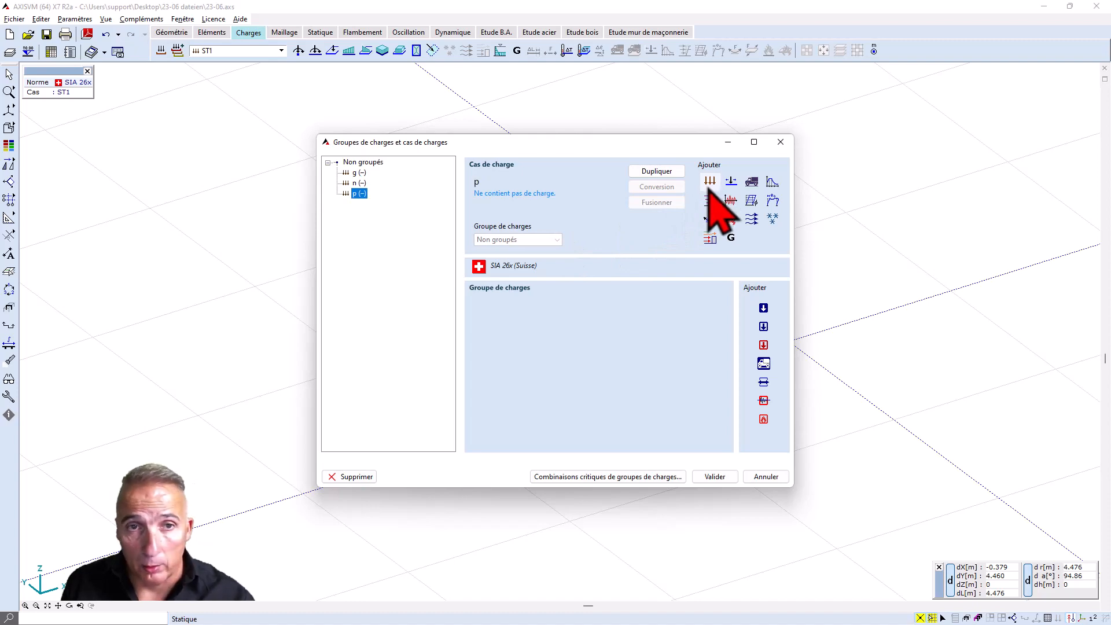
Step: Add a permanent load group of Type2, Charges permanentes, and assign load case g to it
left_click(768, 317)
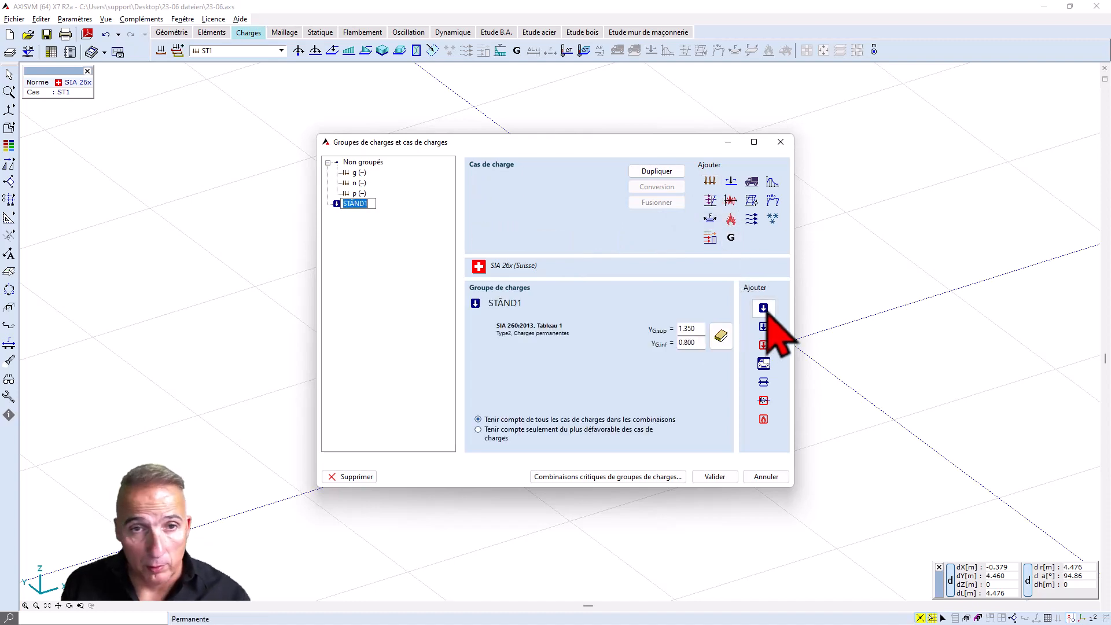
key("Return")
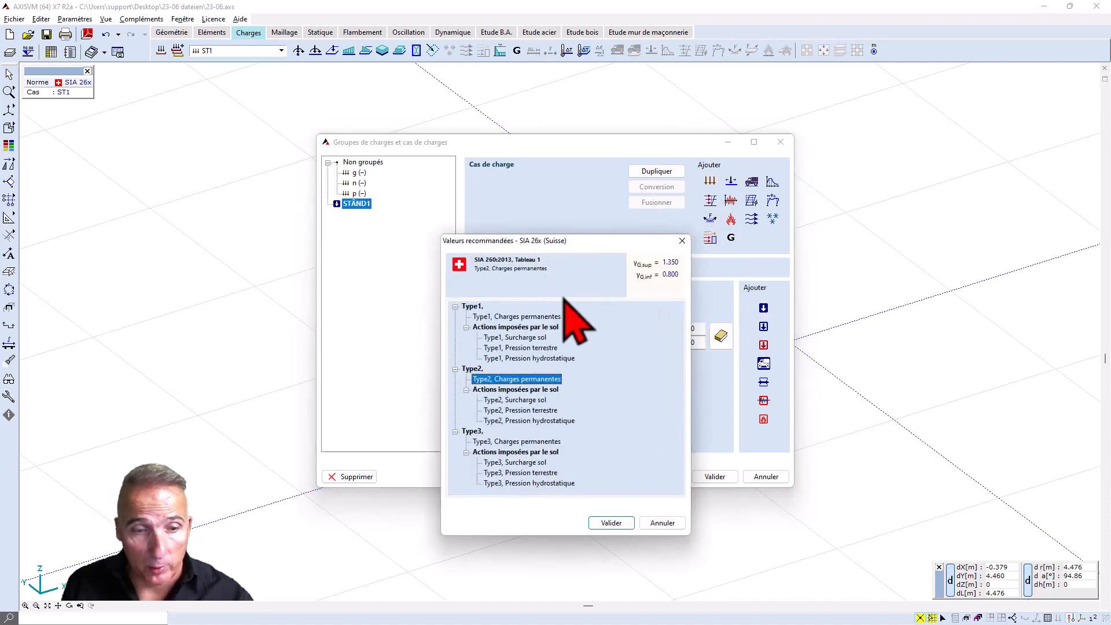
key("Return")
left_click_drag(356, 172, 365, 204)
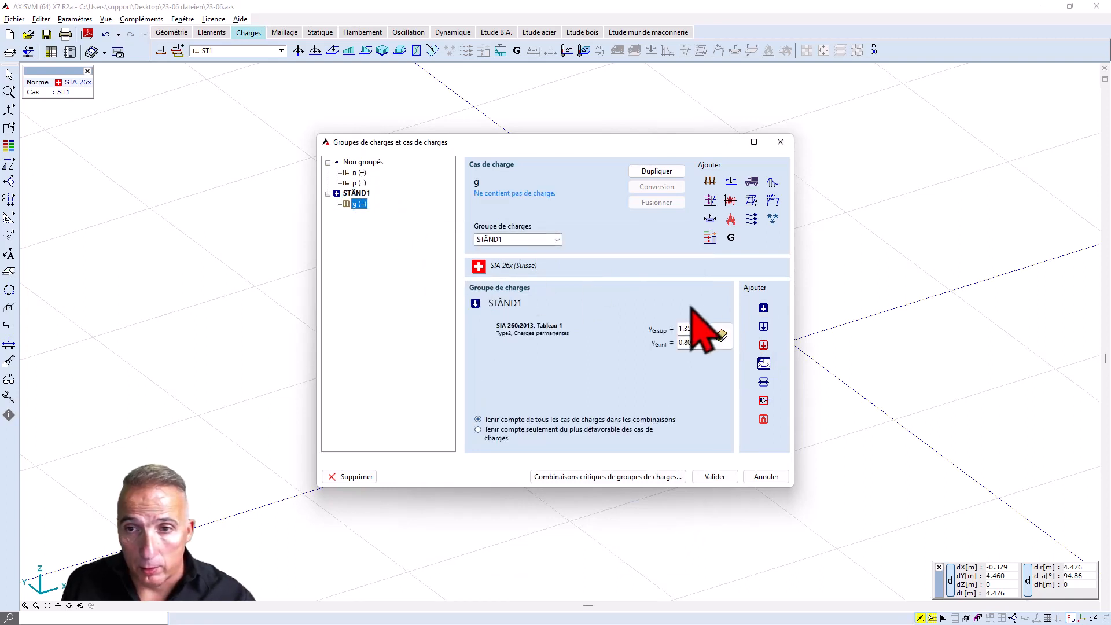
Step: Add a variable load group for Catégorie A: zones résidentielles, domestiques, and assign load case n to it
left_click(763, 326)
key("Return")
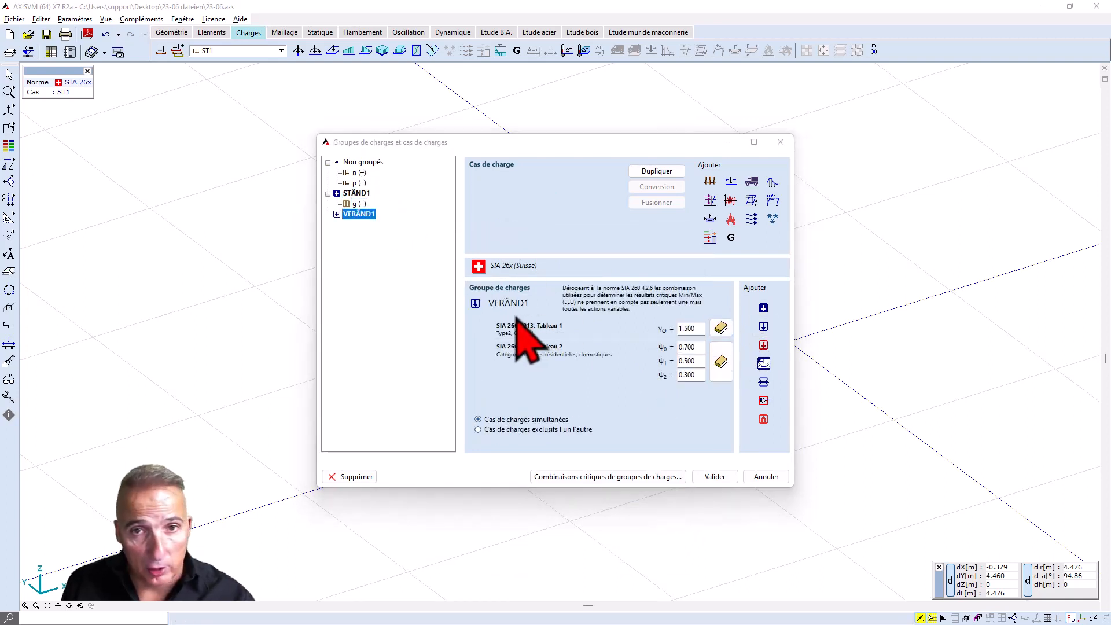
left_click(611, 461)
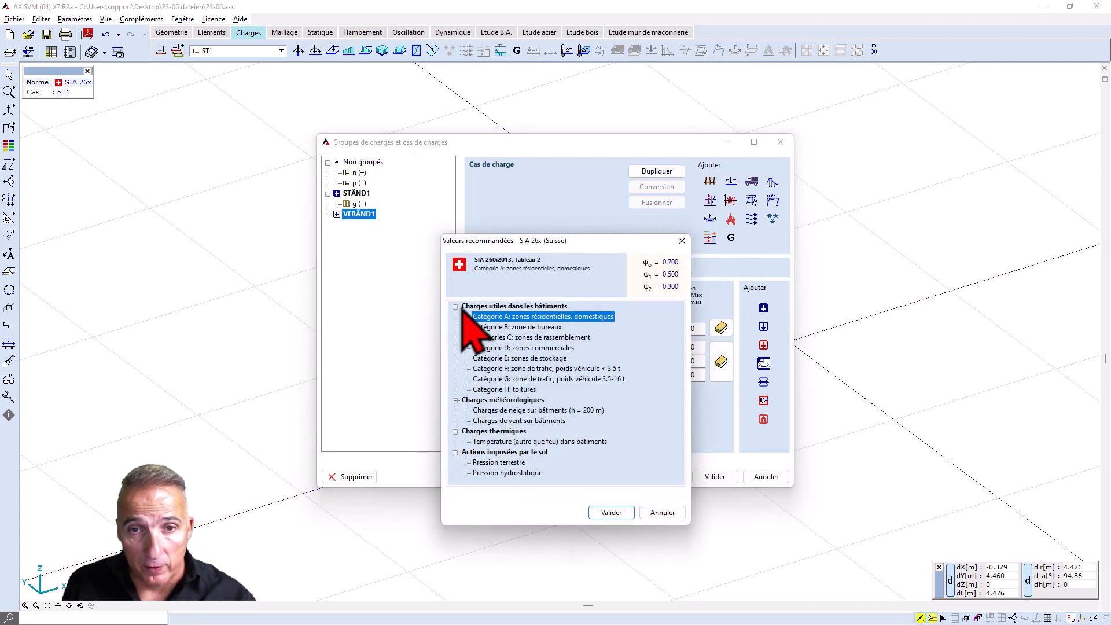
left_click(606, 512)
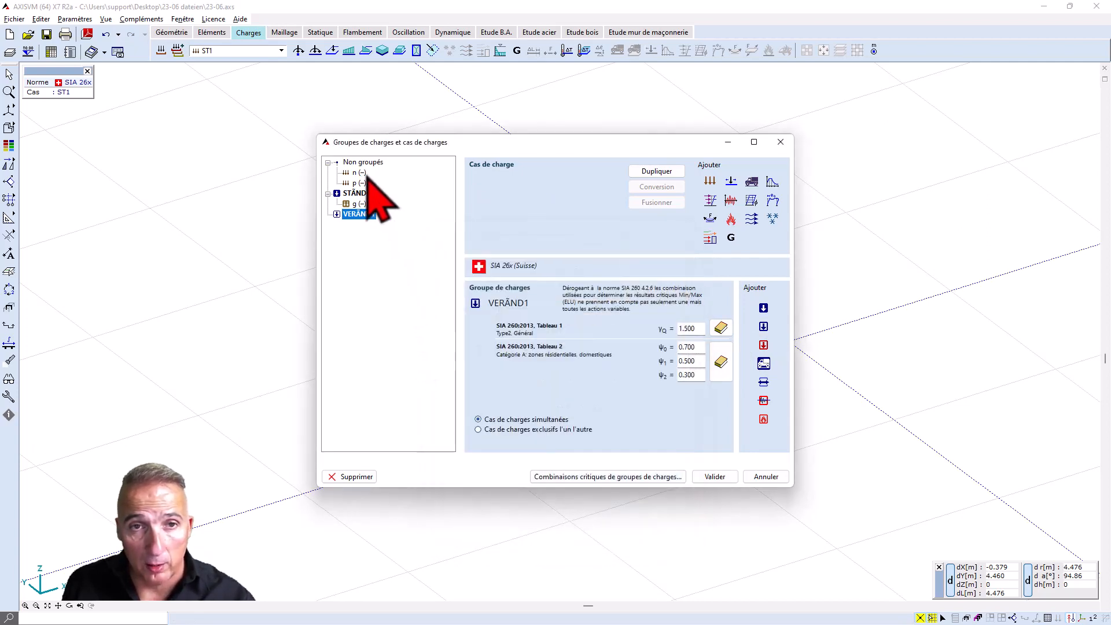
left_click(359, 173)
left_click_drag(362, 173, 365, 214)
Step: Add a second variable load group of Type2, Général with ψ0 0.4, ψ1 0.4 and ψ2 0, and assign load case p to it
left_click(763, 326)
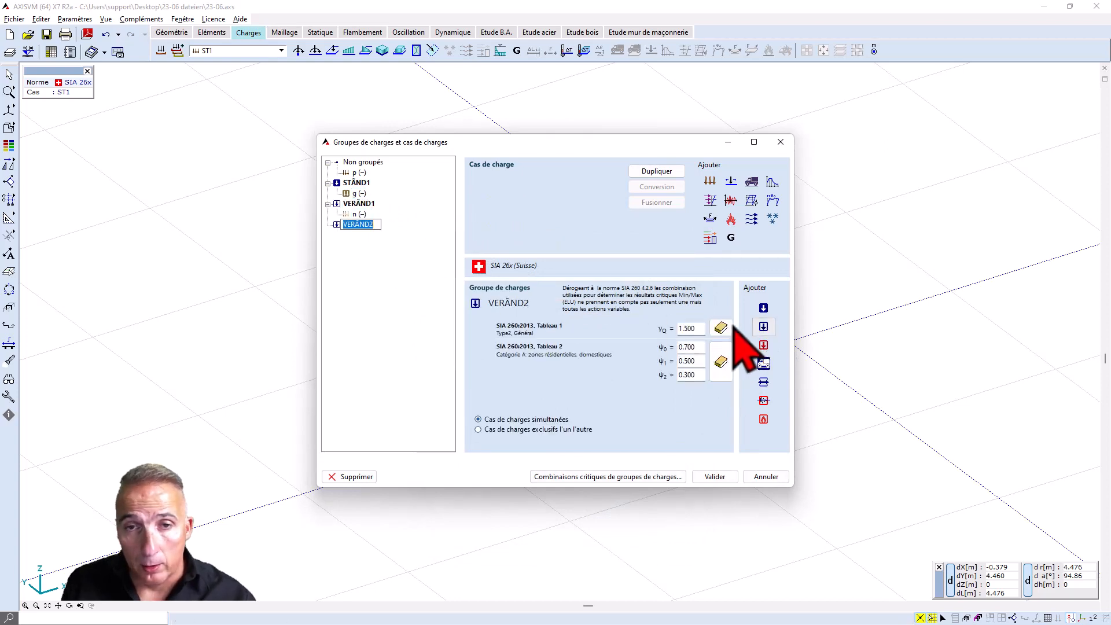
left_click(441, 295)
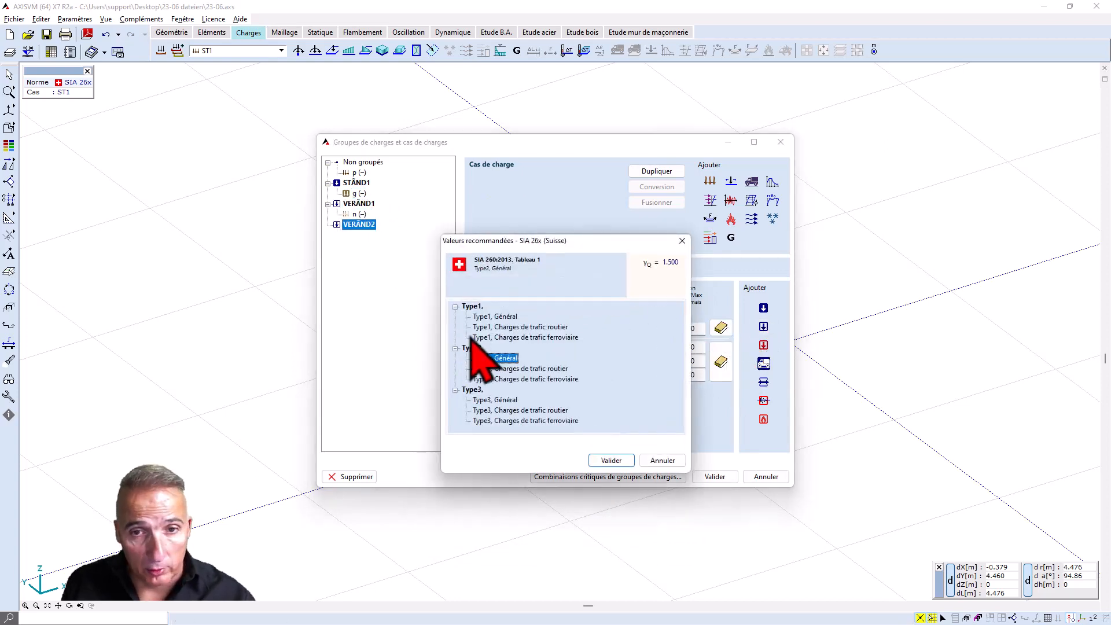
left_click(611, 460)
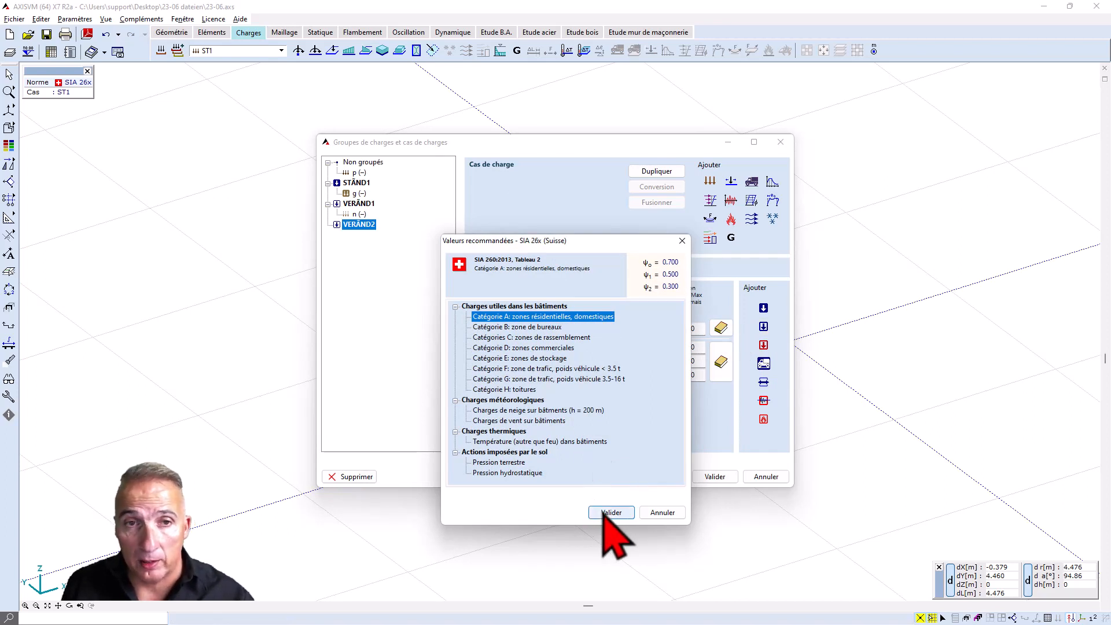
left_click(611, 512)
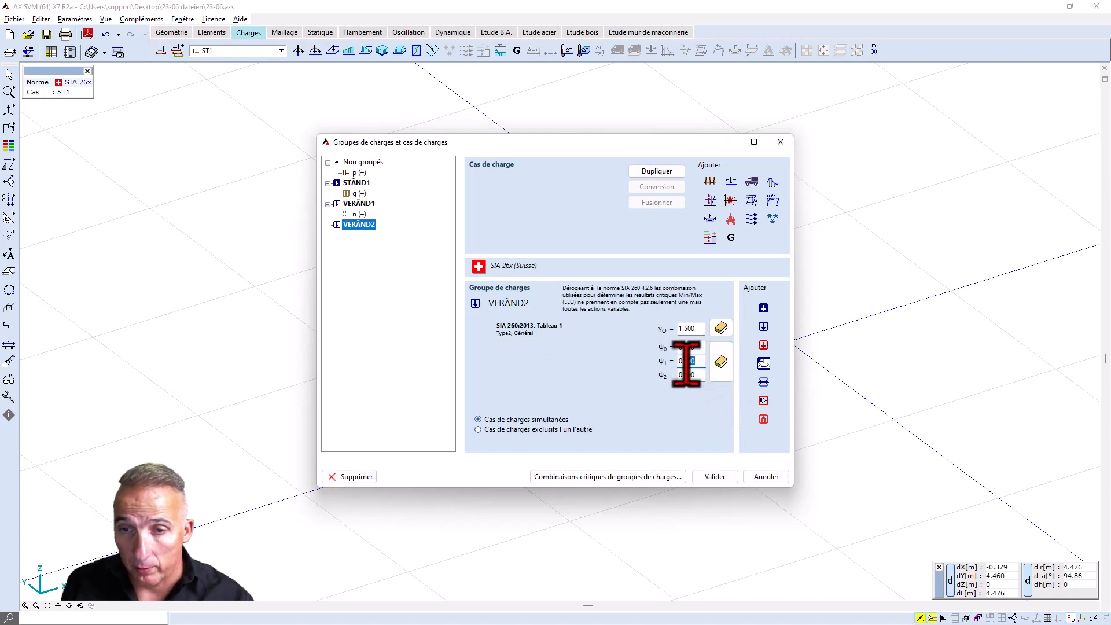
left_click_drag(698, 376, 671, 376)
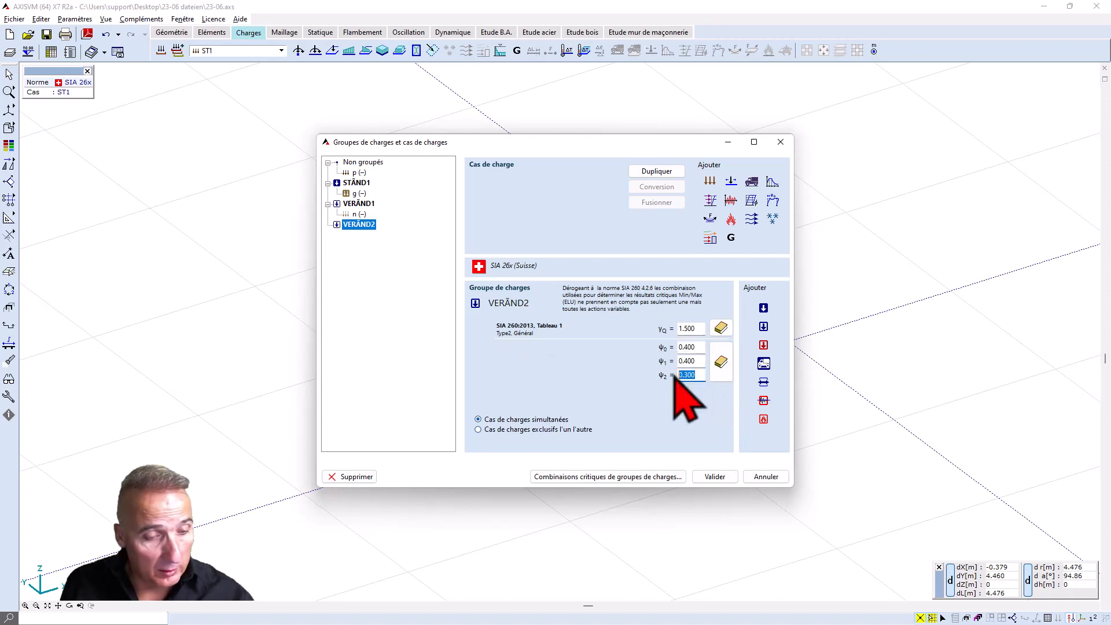
type("0")
left_click(365, 173)
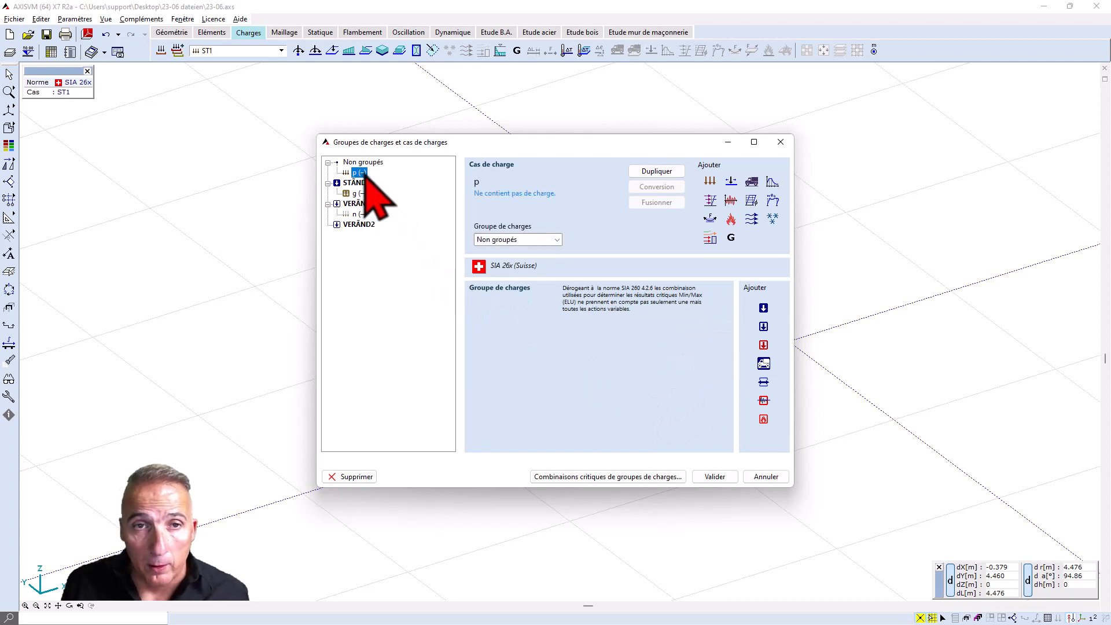
left_click_drag(364, 173, 370, 228)
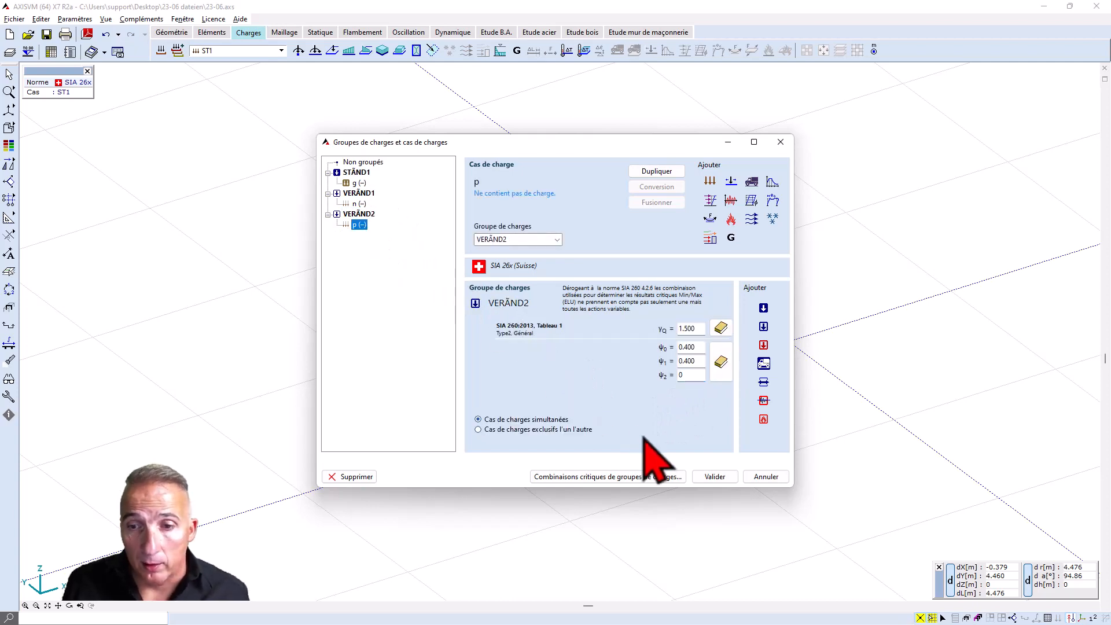
left_click(715, 477)
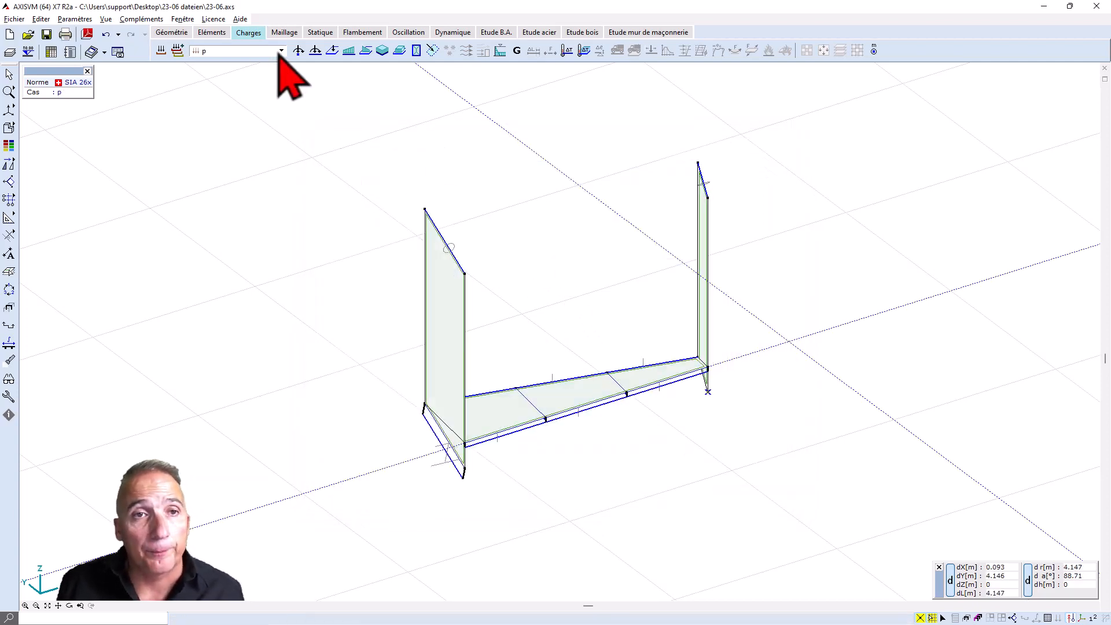
Step: Apply self-weight to all elements of the model in load case g
left_click(281, 51)
left_click(225, 83)
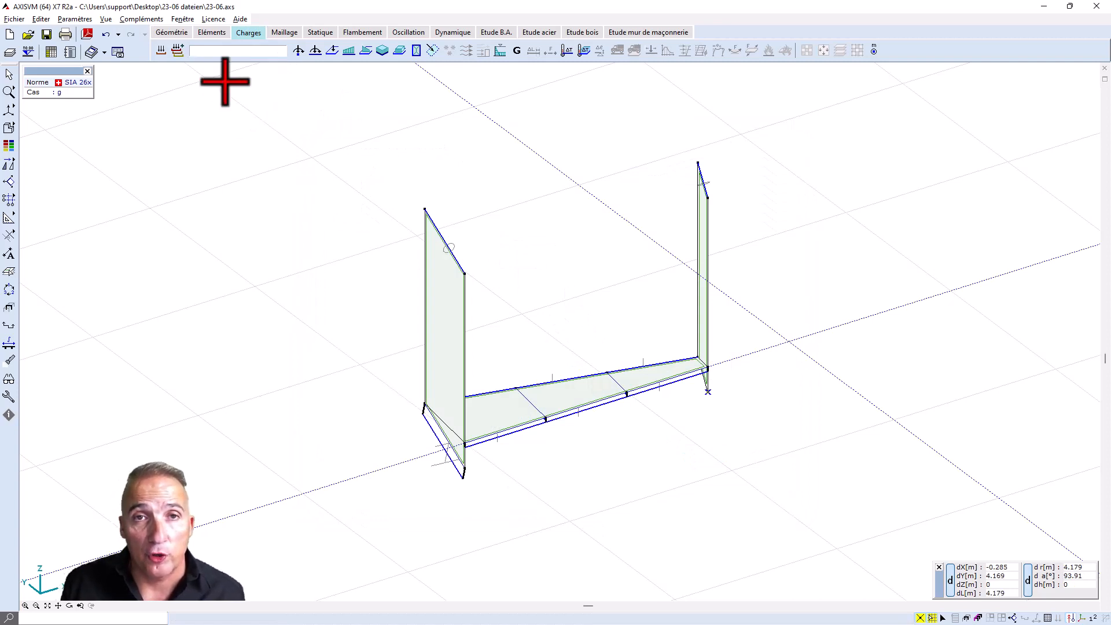
left_click(516, 51)
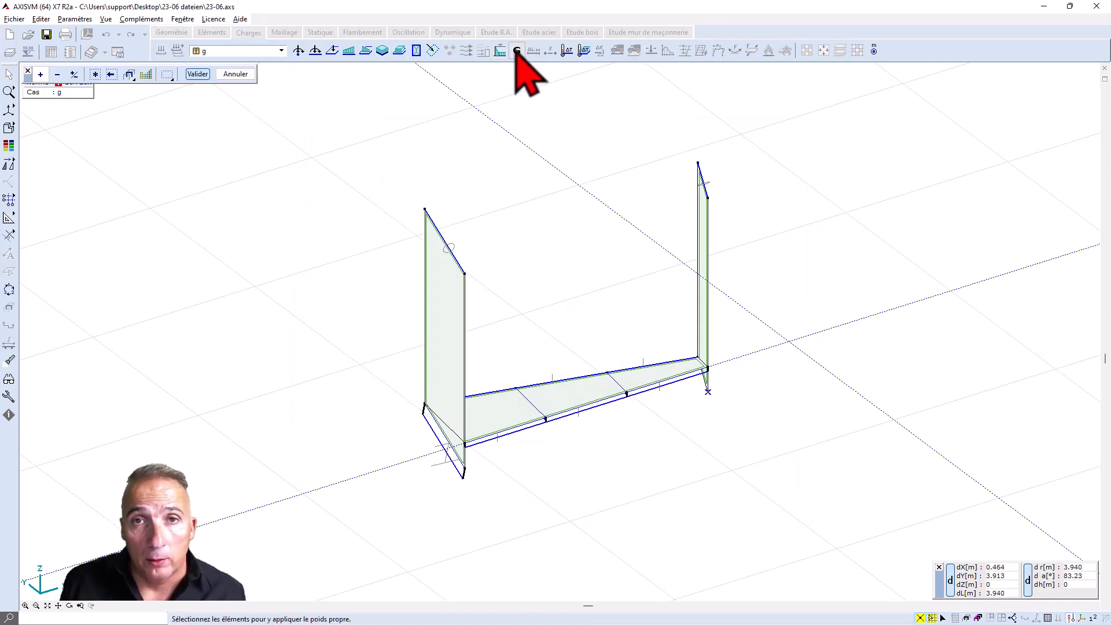
left_click(95, 74)
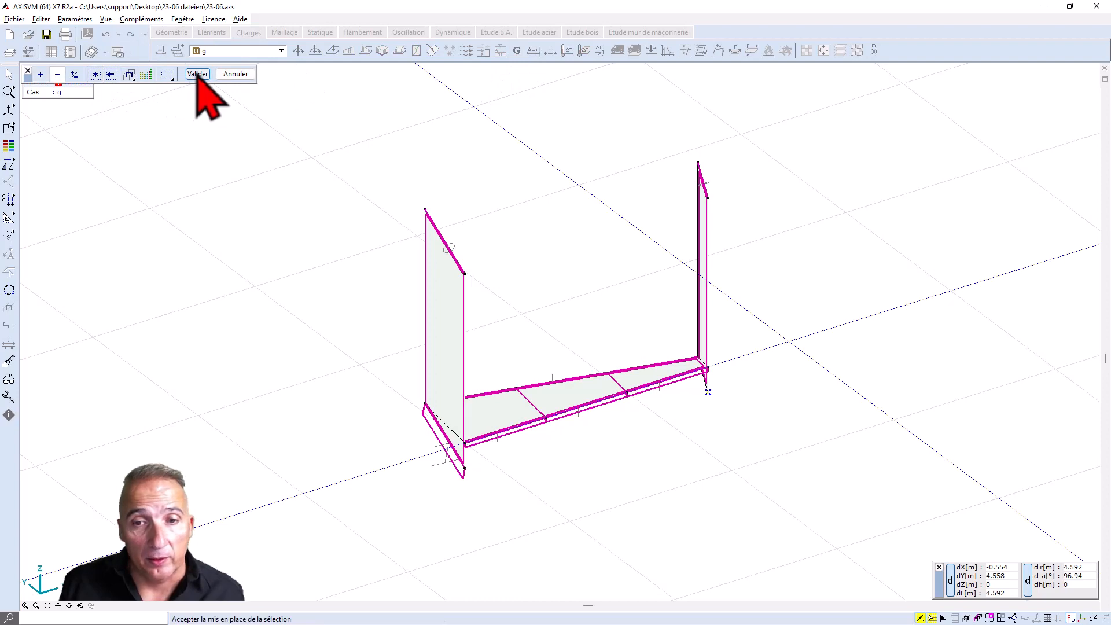
left_click(197, 74)
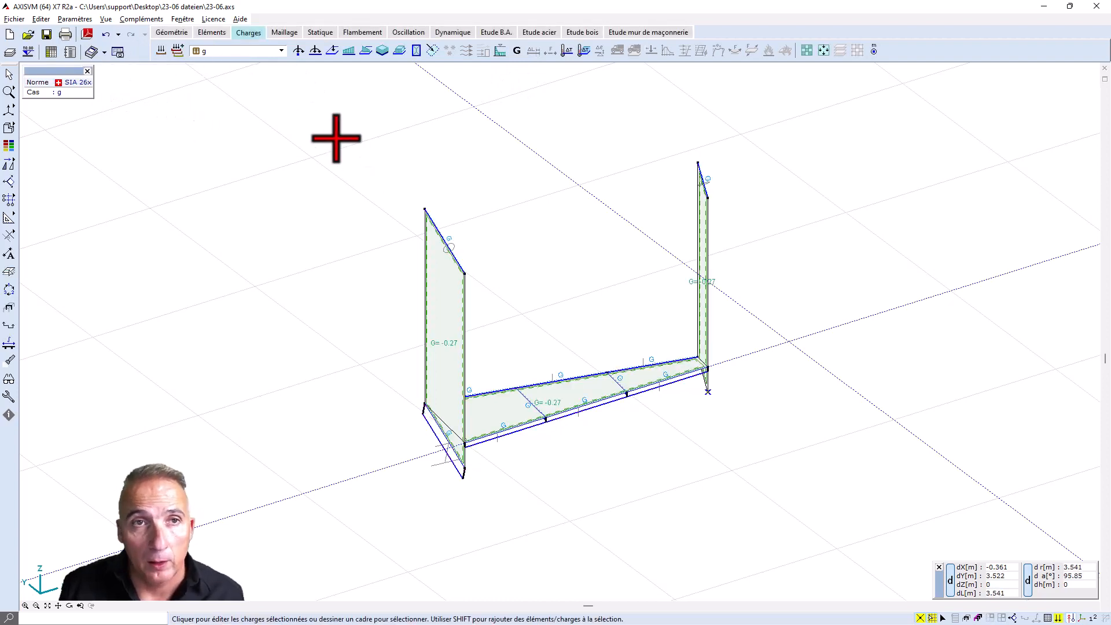
Step: Apply a uniform global surface load pZ of -0.75 kN/m² to the tapered step plate in load case g
scroll(518, 208, "up", 1)
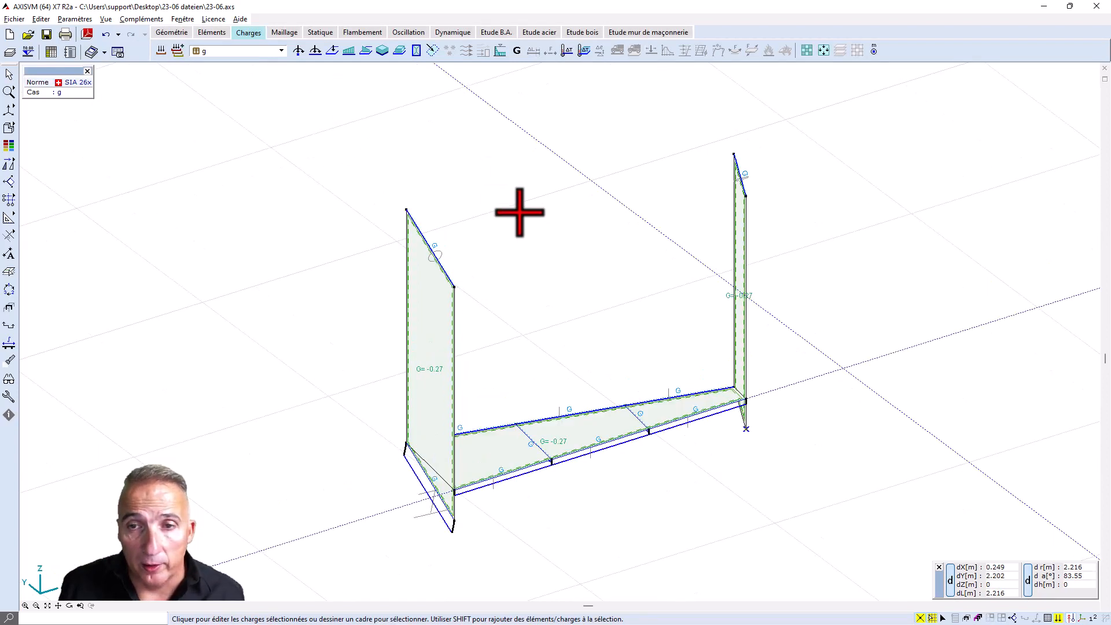
middle_click_drag(545, 267, 553, 261)
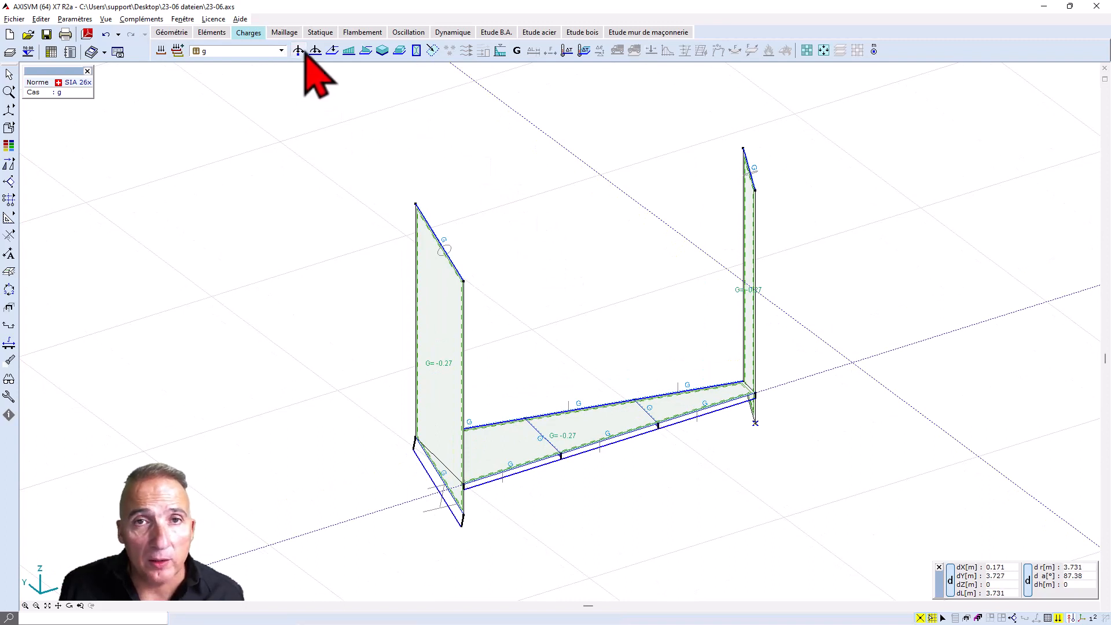
left_click(399, 51)
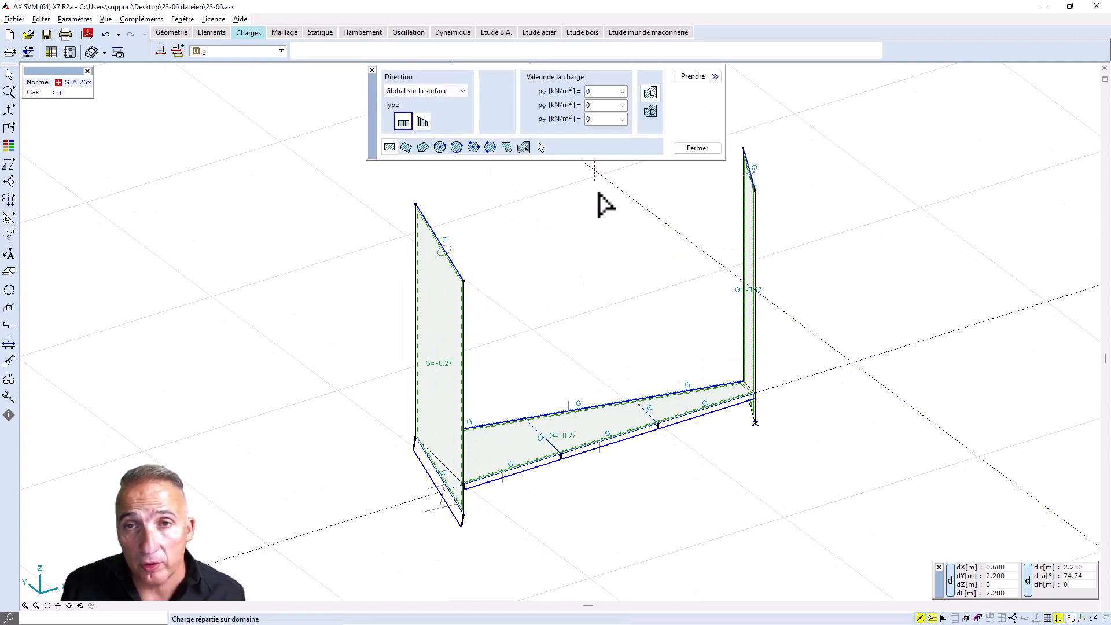
double_click(600, 118)
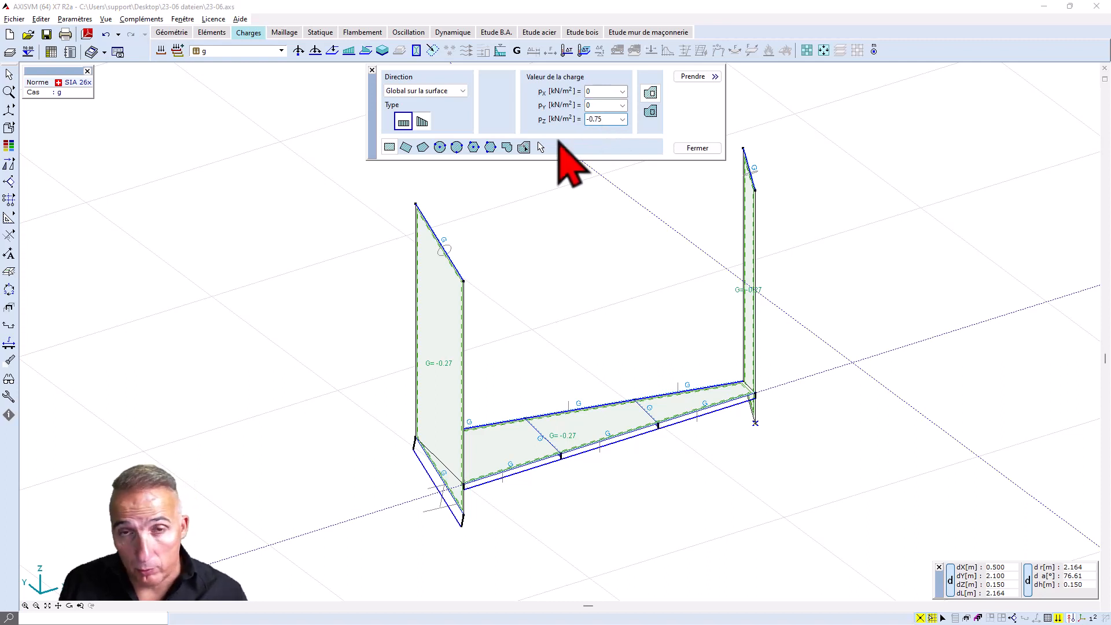
left_click(524, 147)
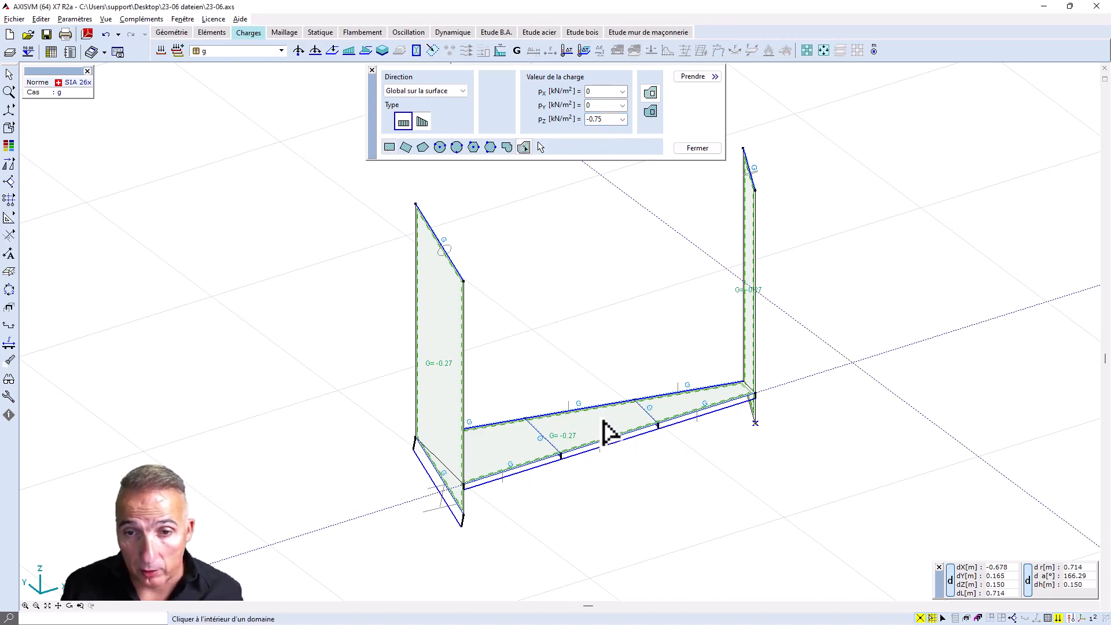
left_click(628, 431)
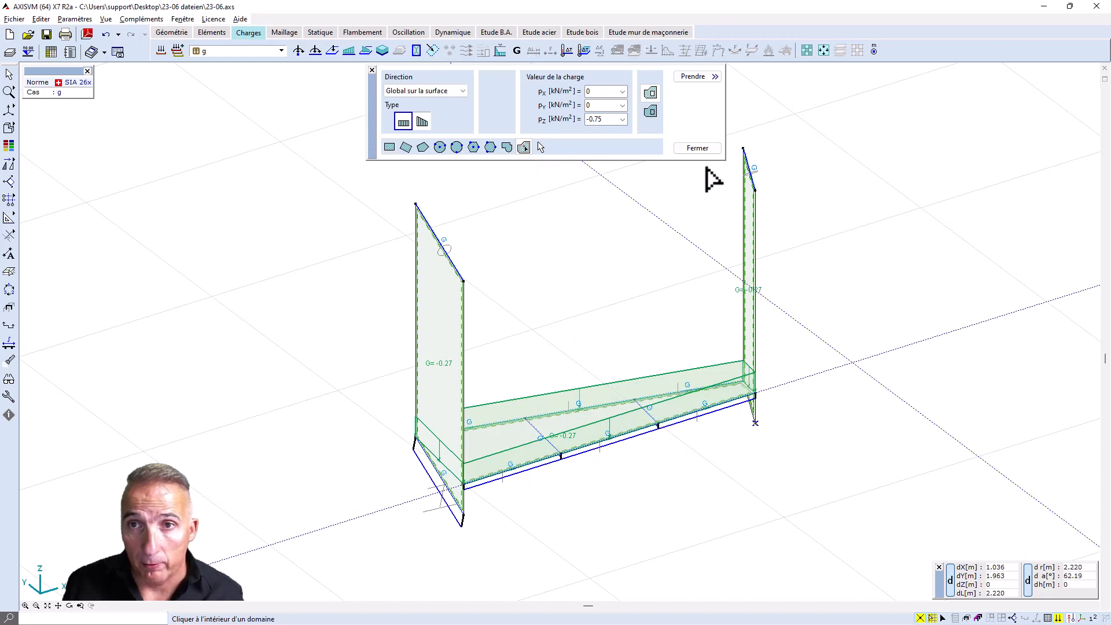
left_click(697, 148)
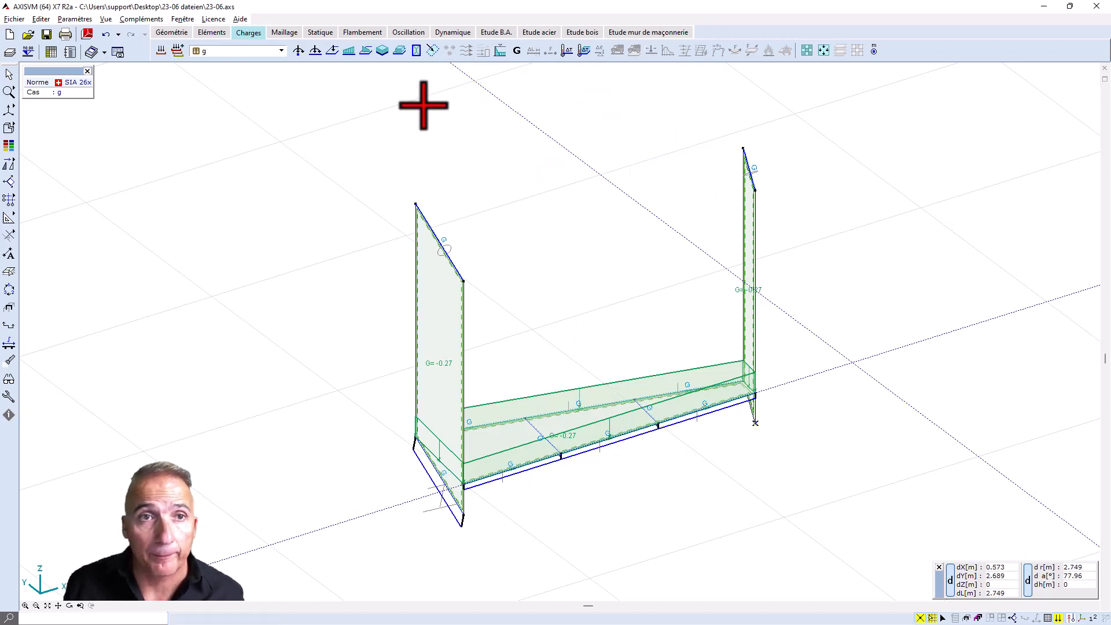
Step: Apply a uniform global surface load pZ of -4 kN/m² to the tapered step plate in load case n
left_click(281, 50)
left_click(223, 103)
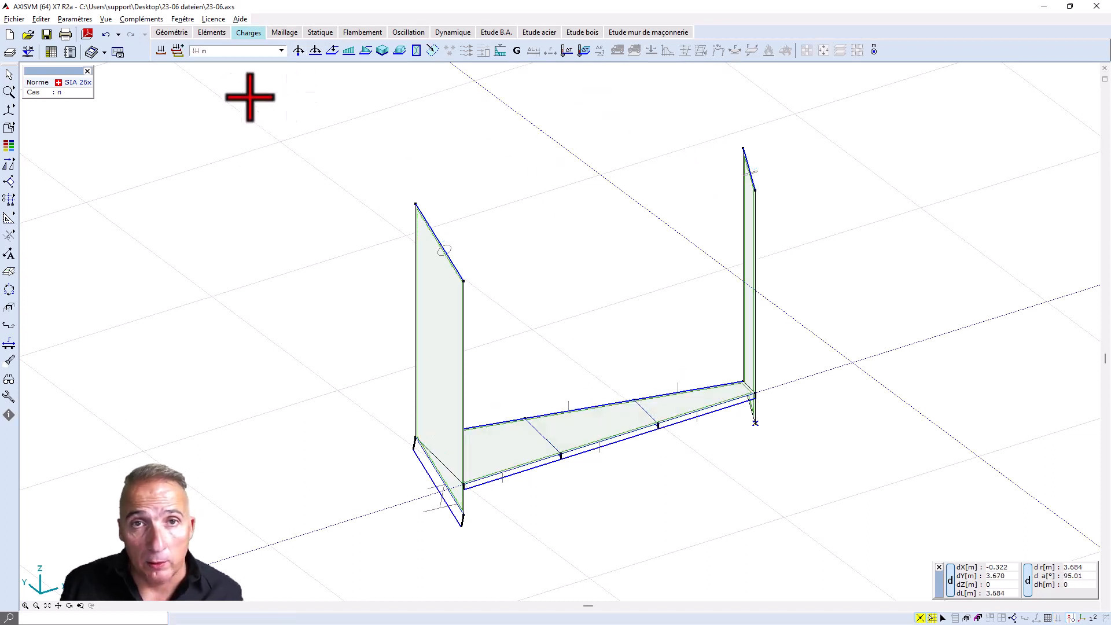
left_click(399, 51)
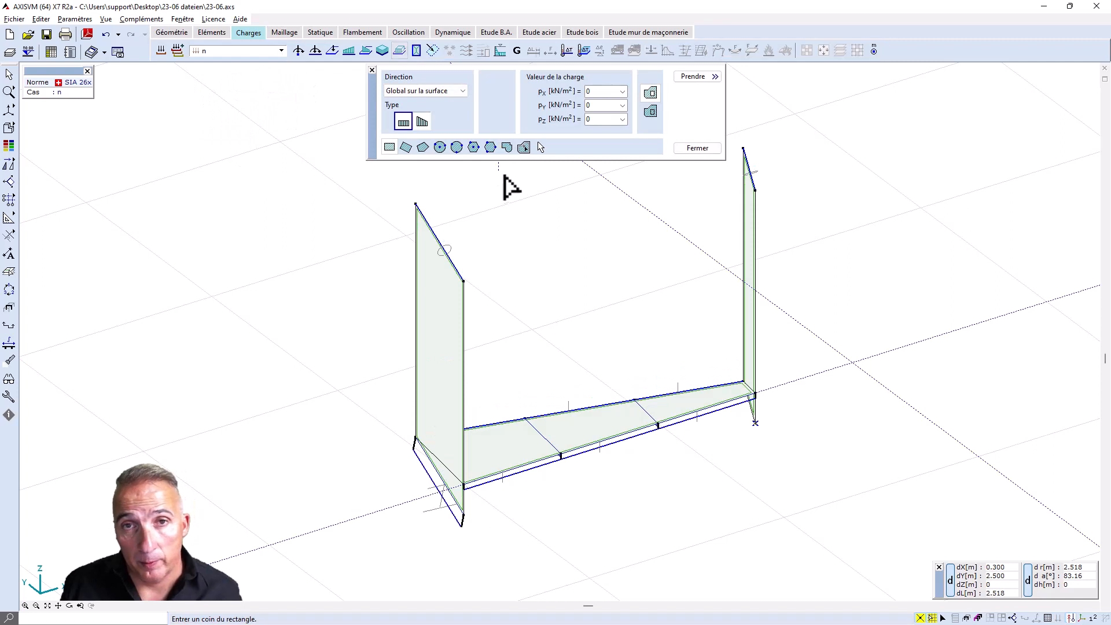
double_click(591, 118)
type("-")
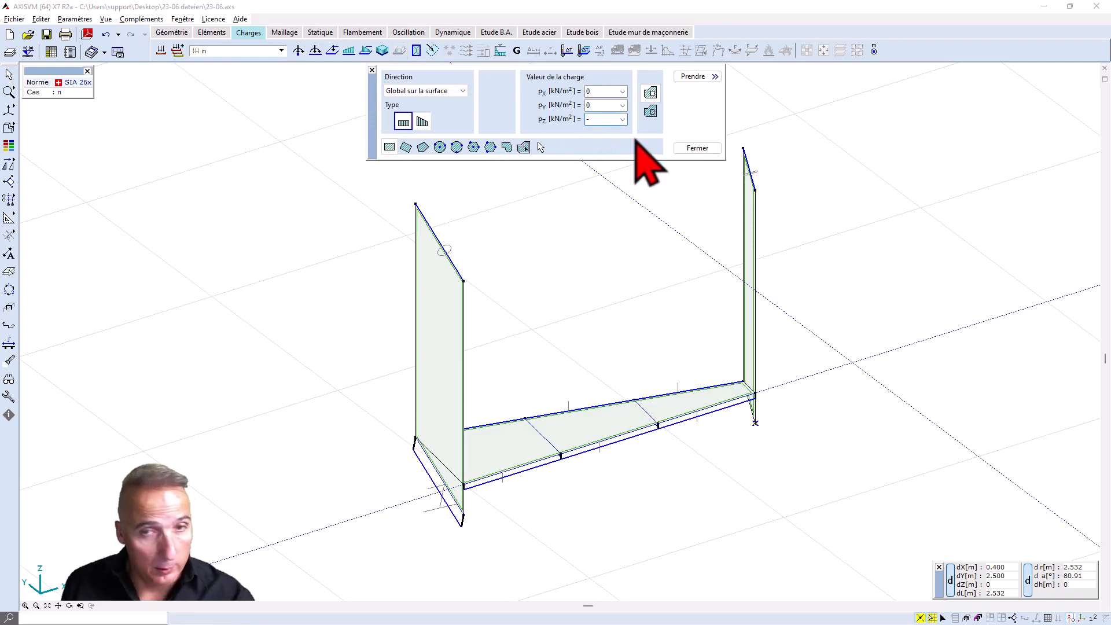
type("4")
left_click(523, 146)
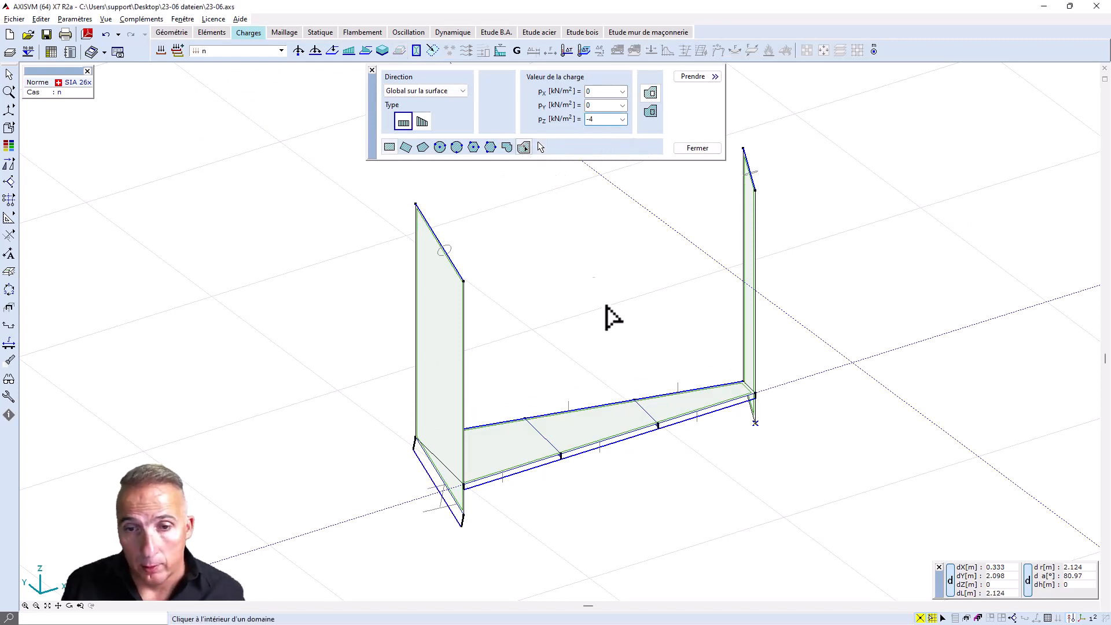
left_click(599, 415)
left_click(694, 149)
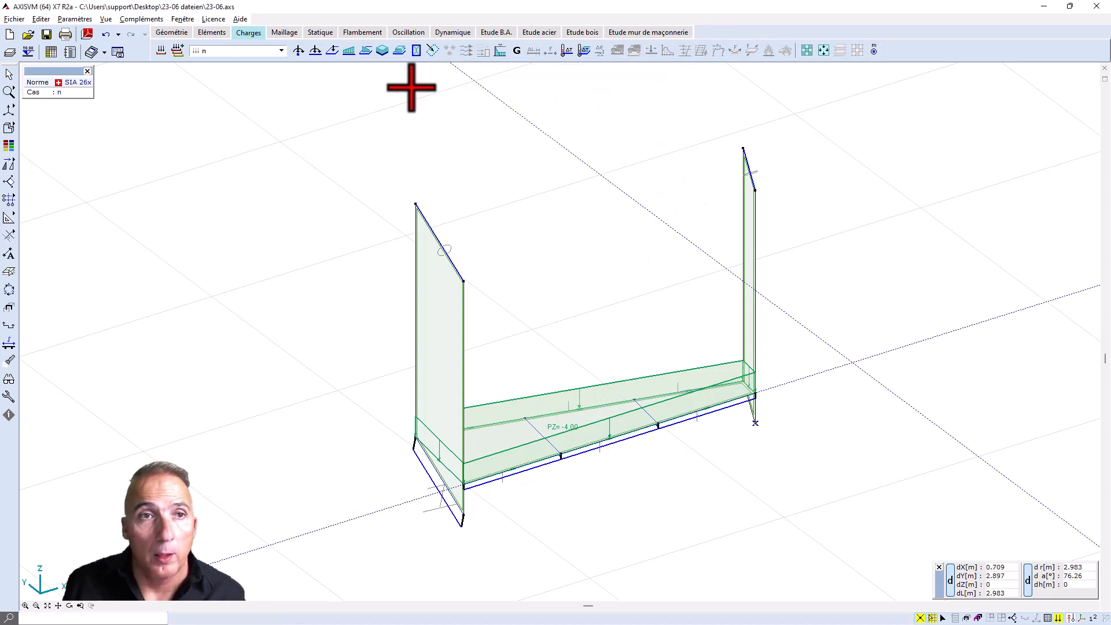
Step: Apply a line load pz of -0.8 kN/m at both ends, direction Relative à la bordure, along the outer handrail in load case p
left_click(282, 52)
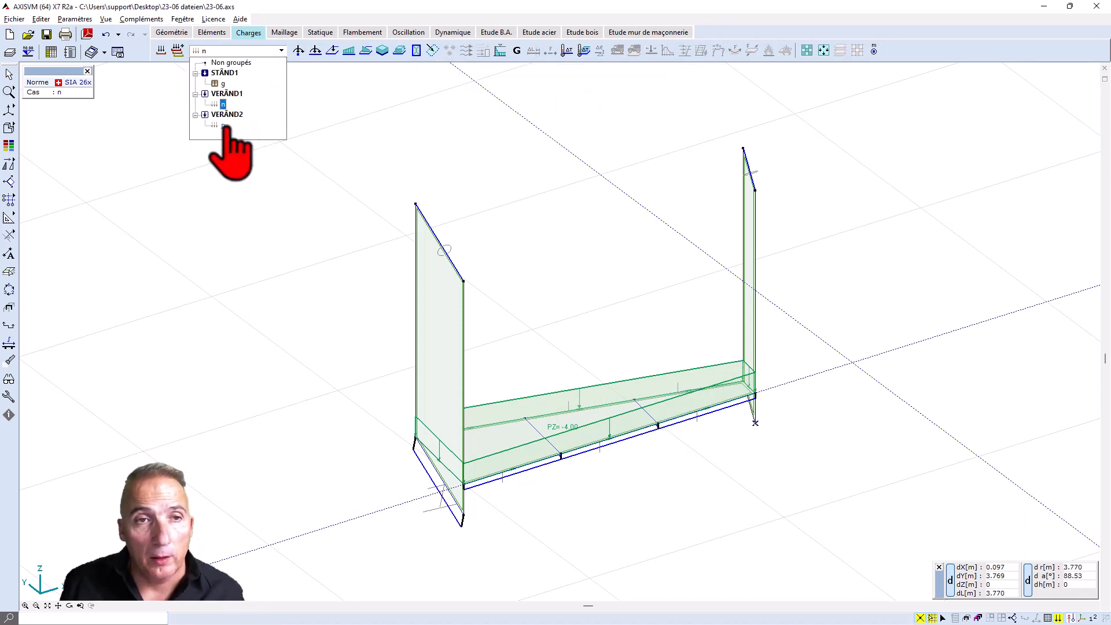
left_click(231, 114)
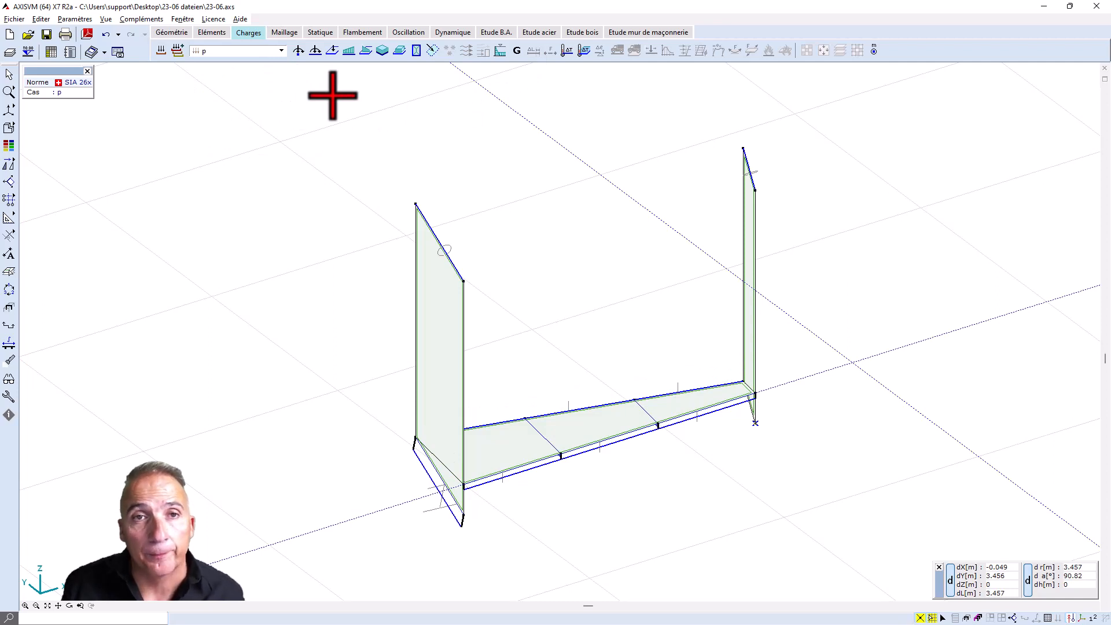
left_click(365, 51)
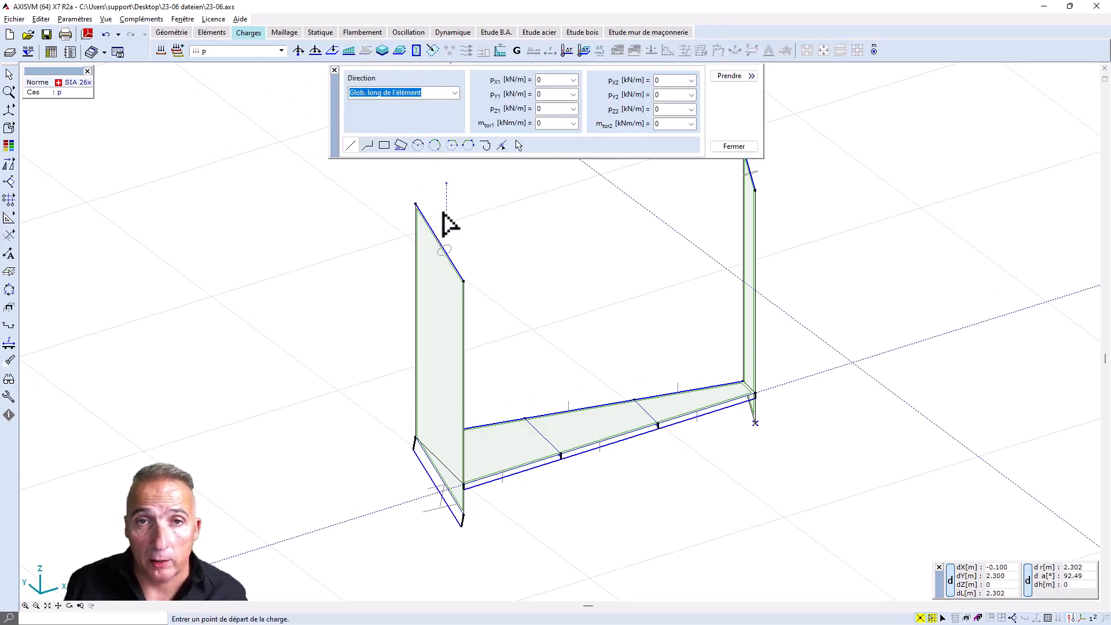
left_click(549, 108)
type("-0.8")
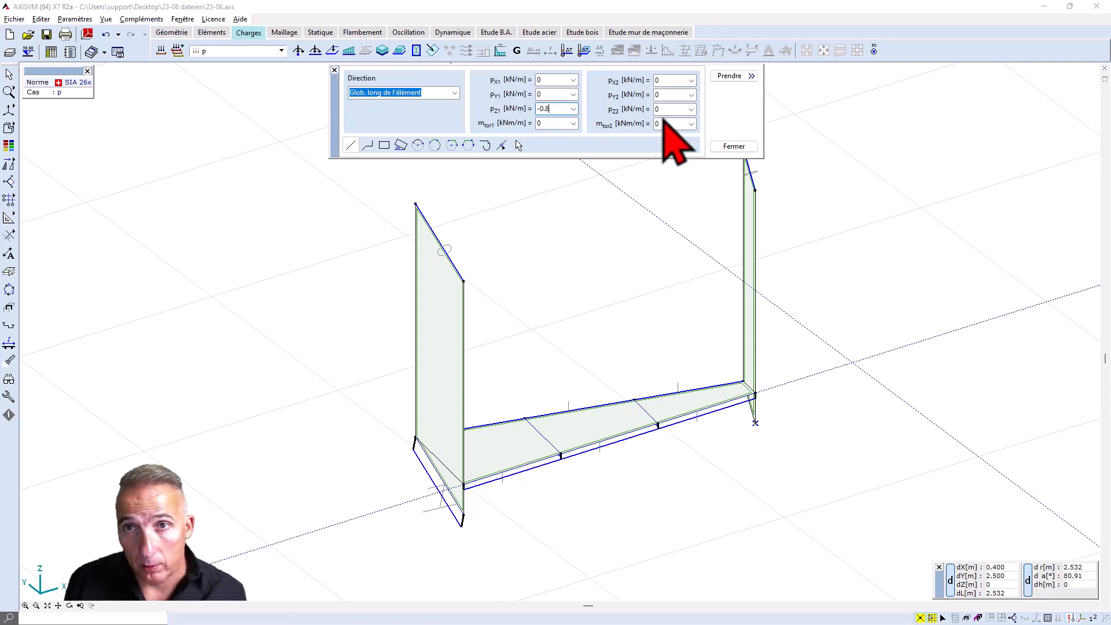
left_click(662, 108)
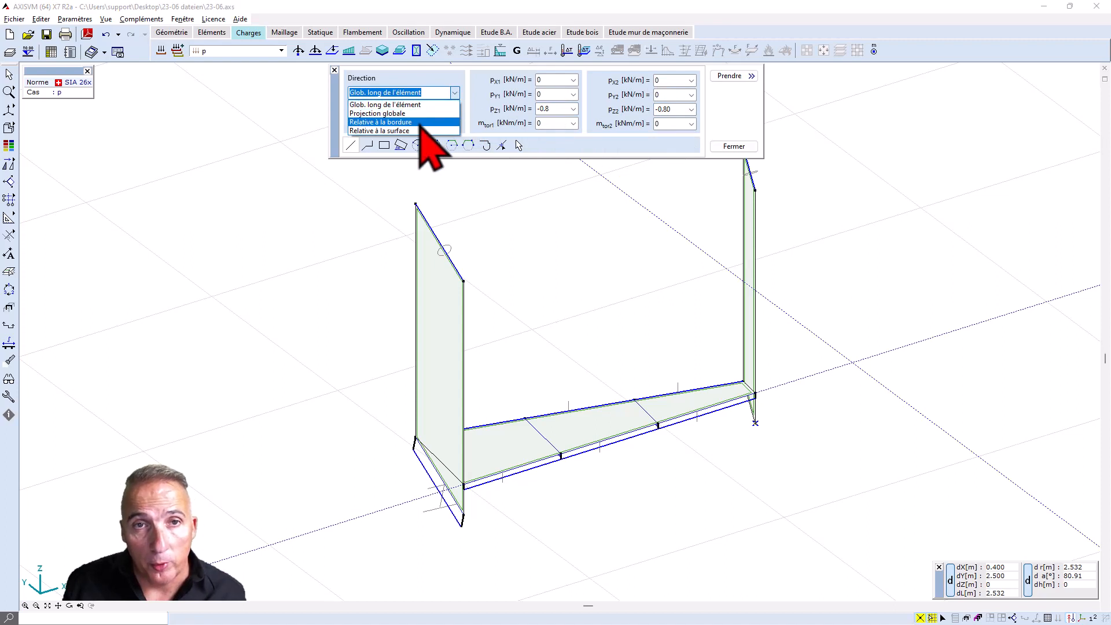
left_click(420, 124)
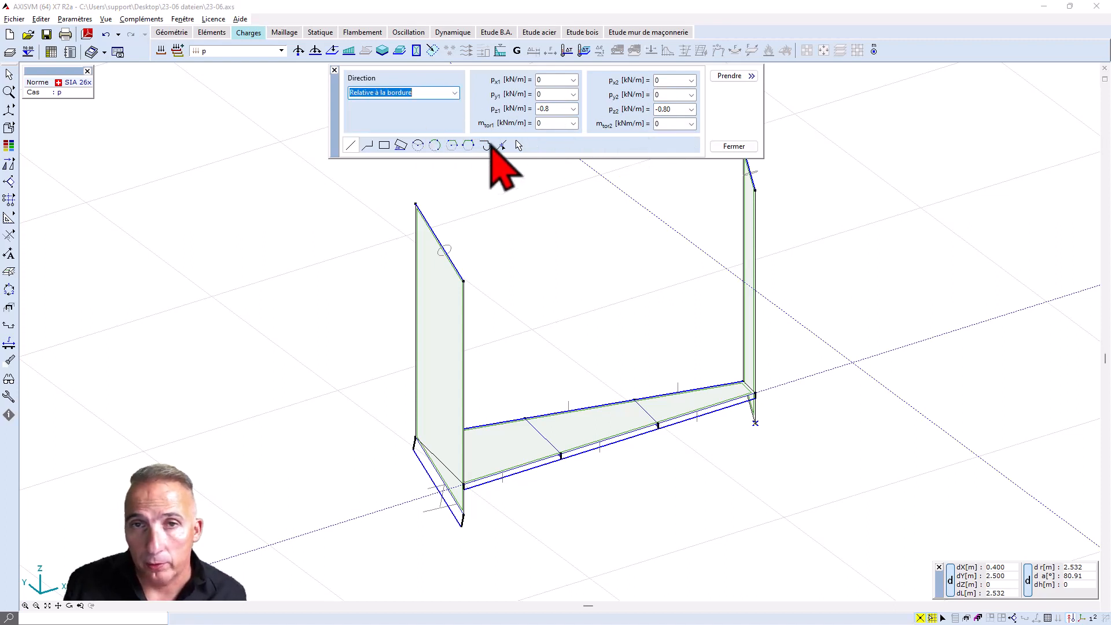
left_click(416, 205)
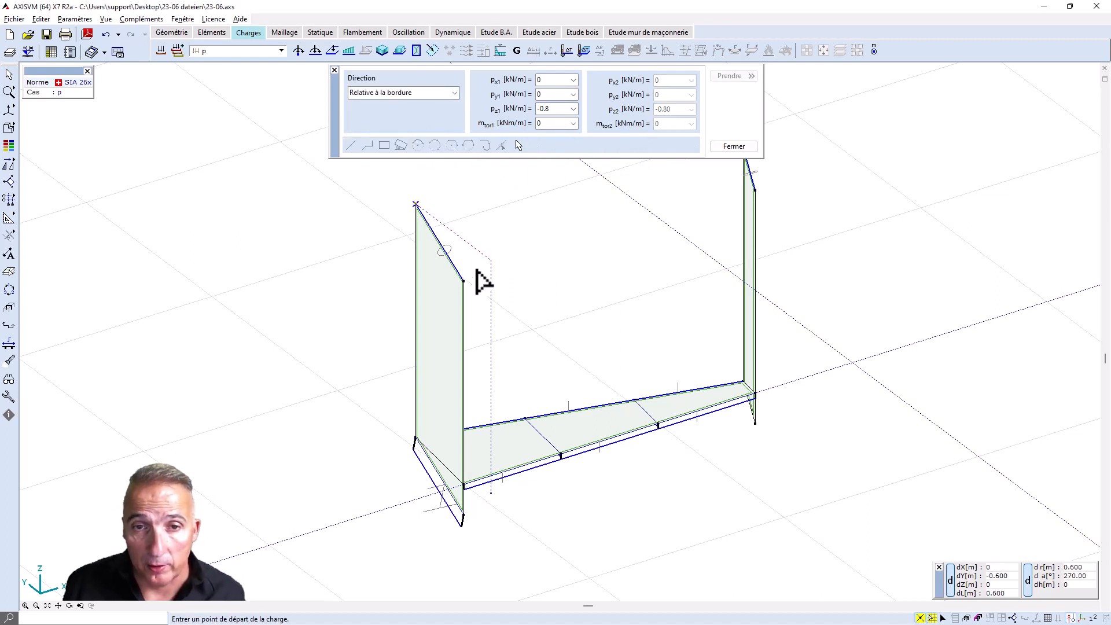
left_click(465, 282)
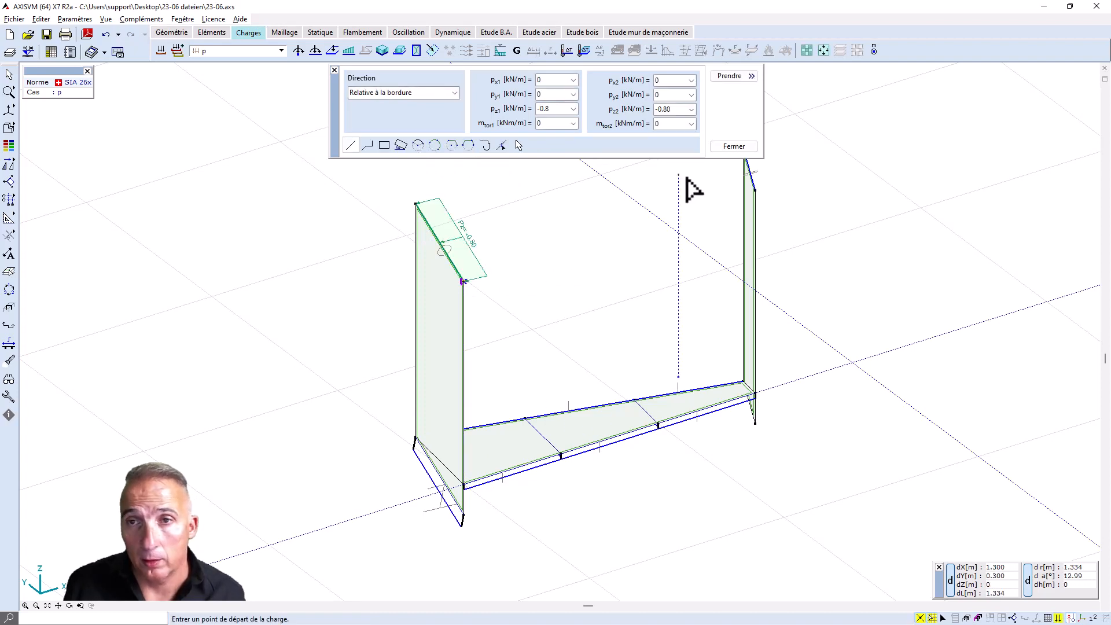
left_click(733, 147)
Step: Copy the entire step with its elements and loads by incremental rotation about the axis centre point, with N 19 and h 0.15 m
middle_click_drag(560, 290, 540, 310)
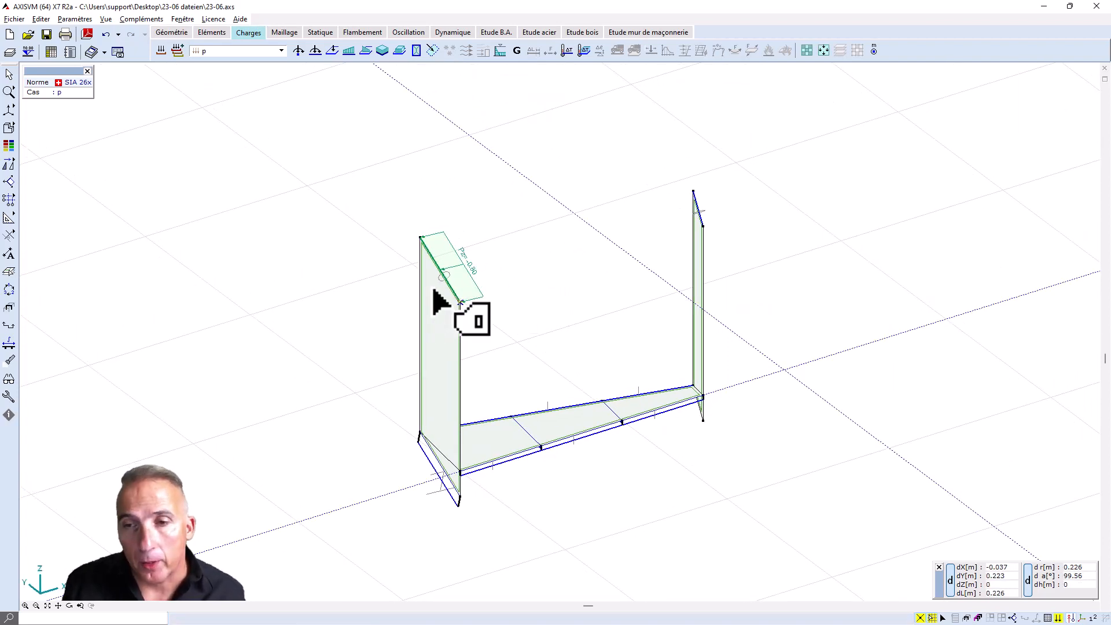
mouse_move(469, 279)
middle_mouse_down()
mouse_move(520, 280)
mouse_move(478, 298)
middle_mouse_up()
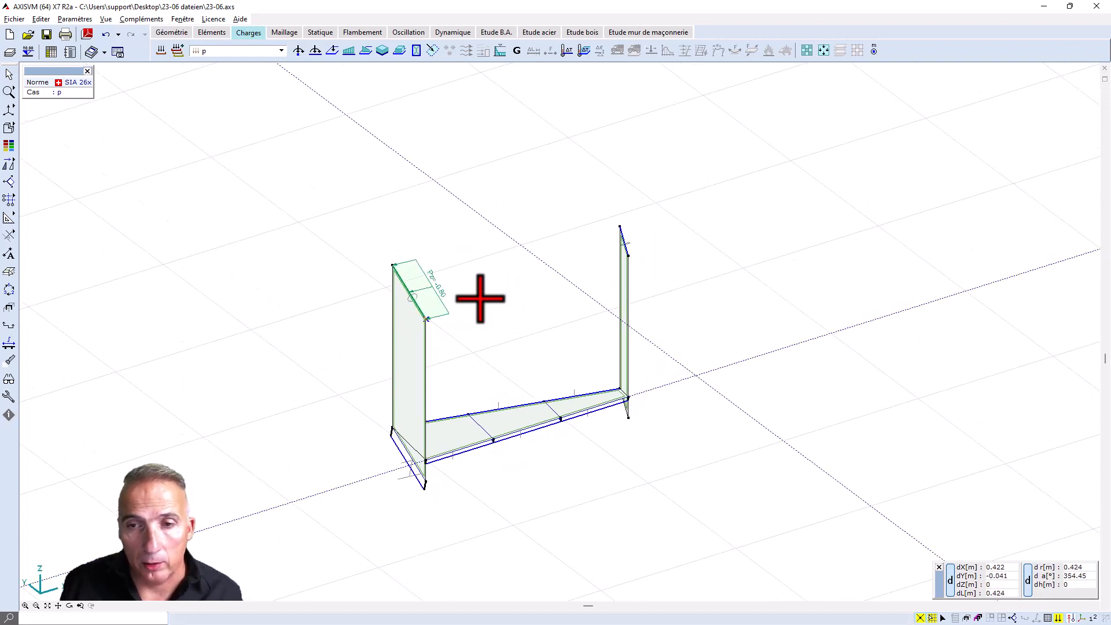
left_click(13, 165)
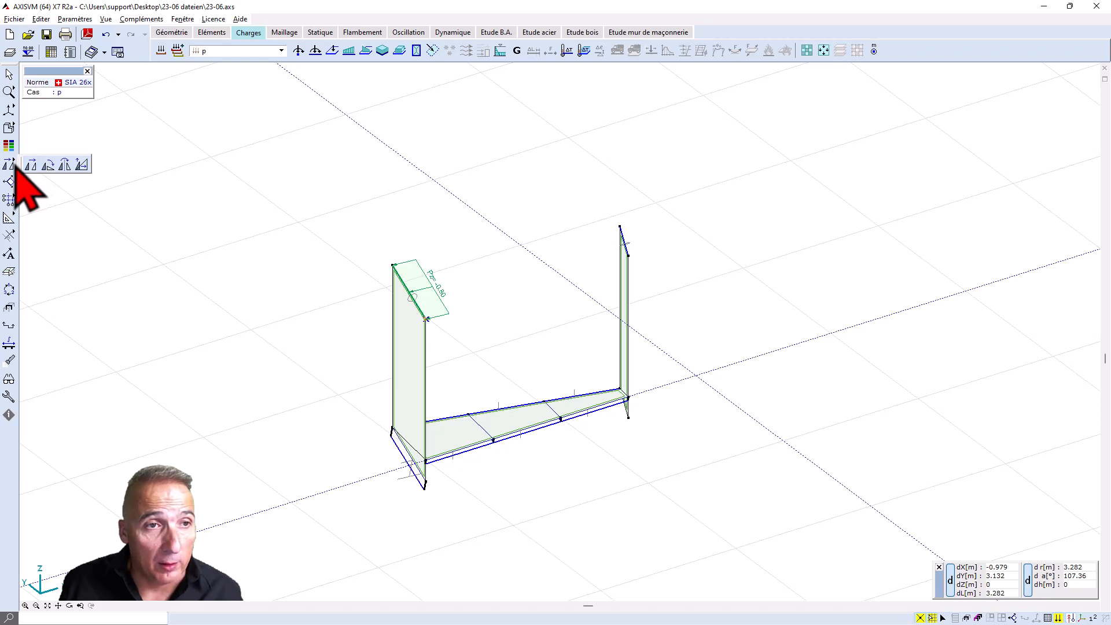
left_click(47, 165)
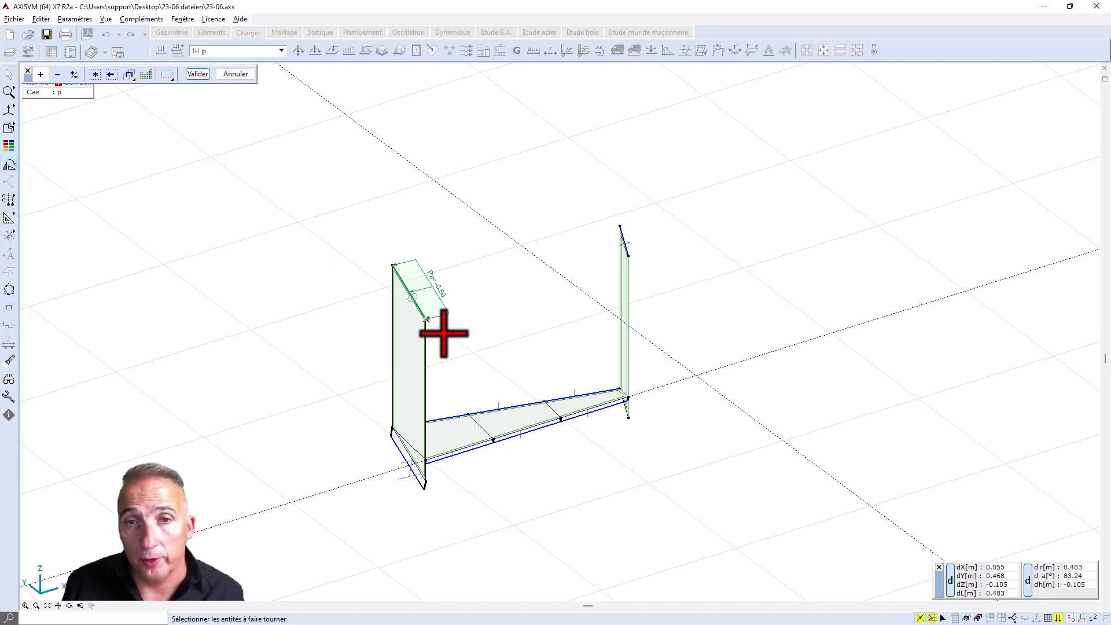
left_click(119, 75)
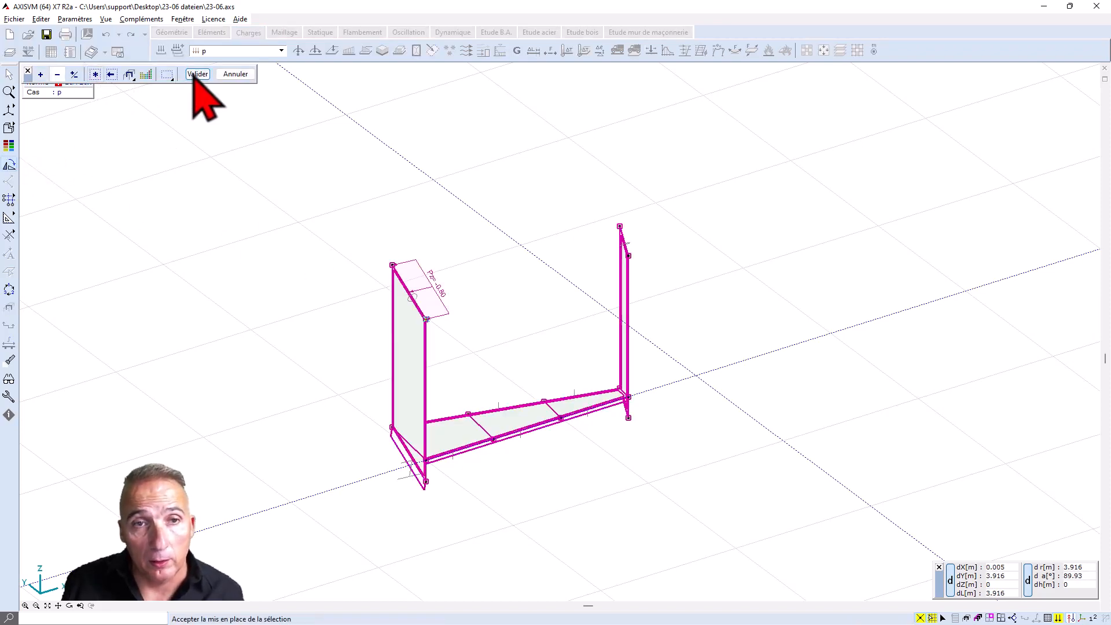
left_click(197, 74)
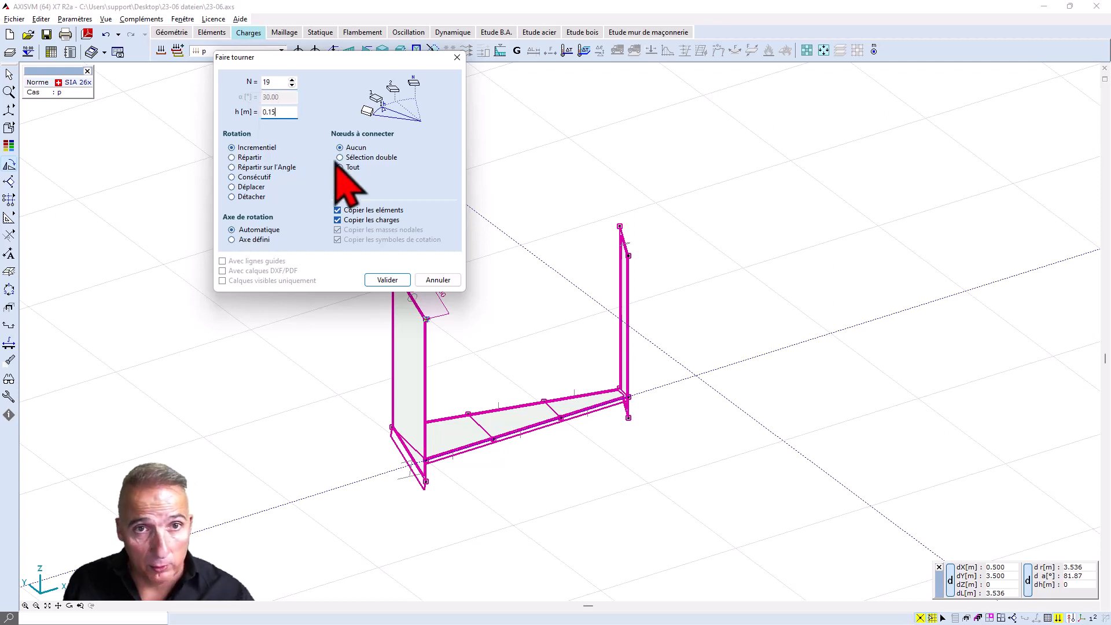
left_click(388, 280)
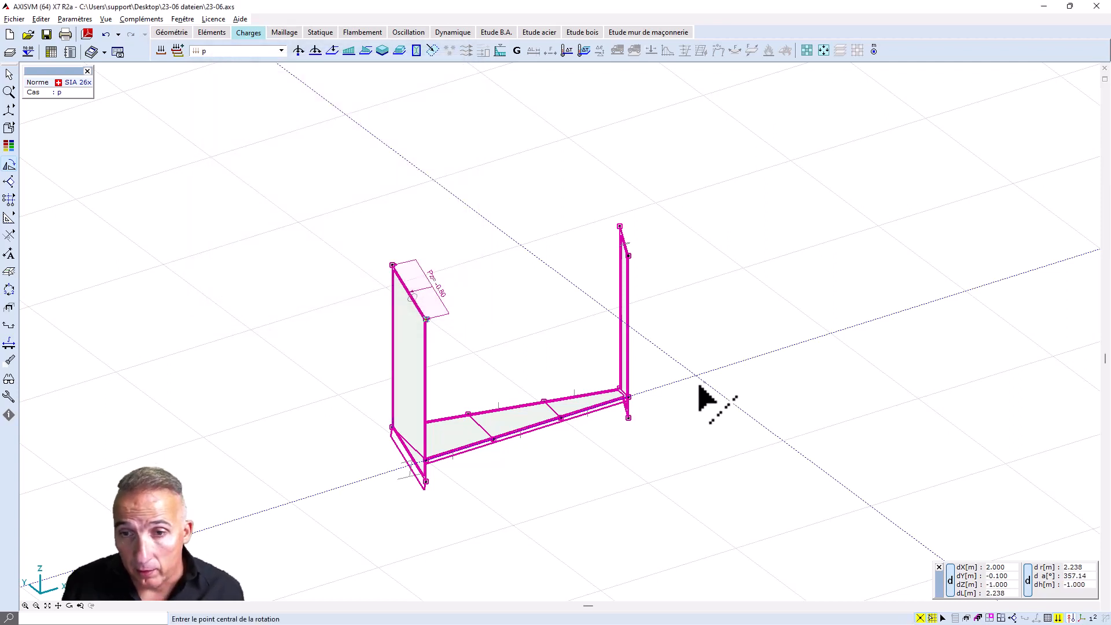
left_click(426, 463)
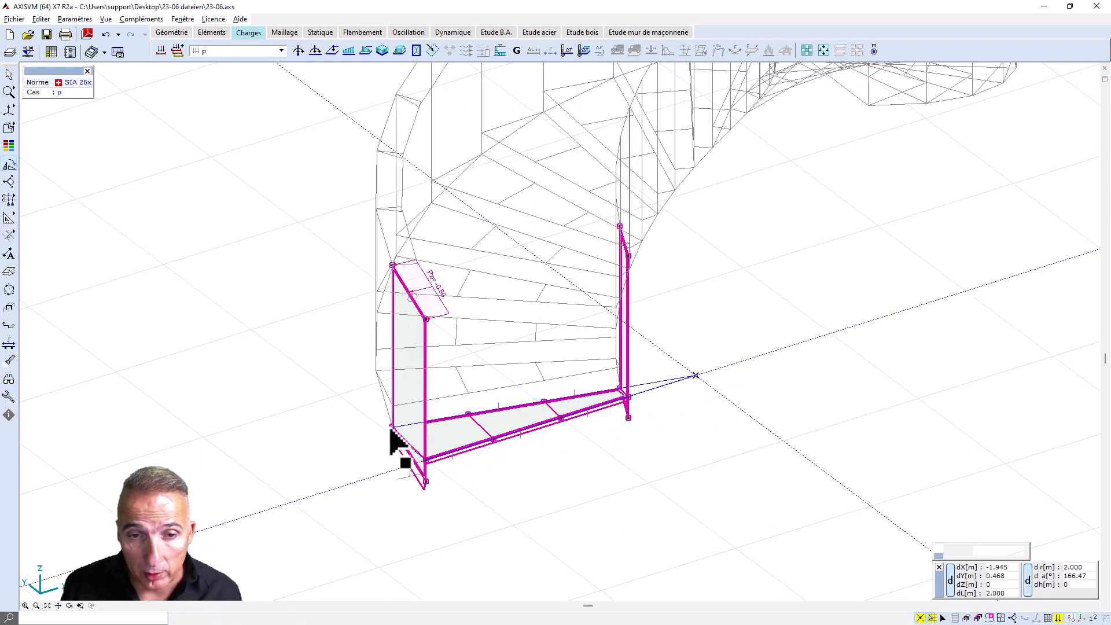
left_click(391, 430)
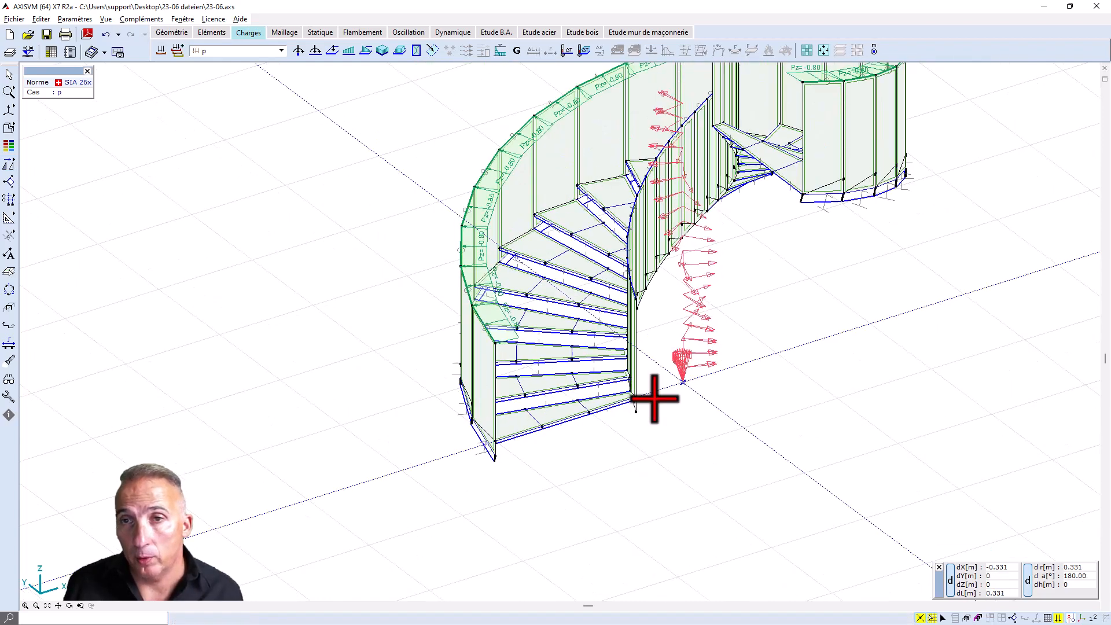
Step: Hide the Référence symbols in the model display
middle_click_drag(715, 364, 657, 433)
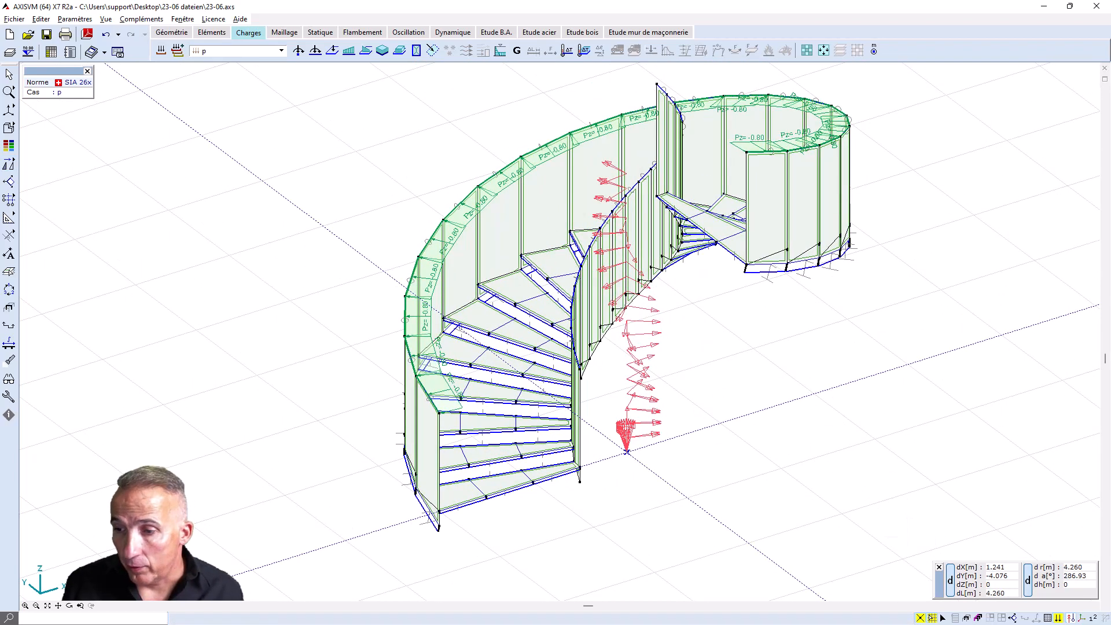
left_click(1071, 617)
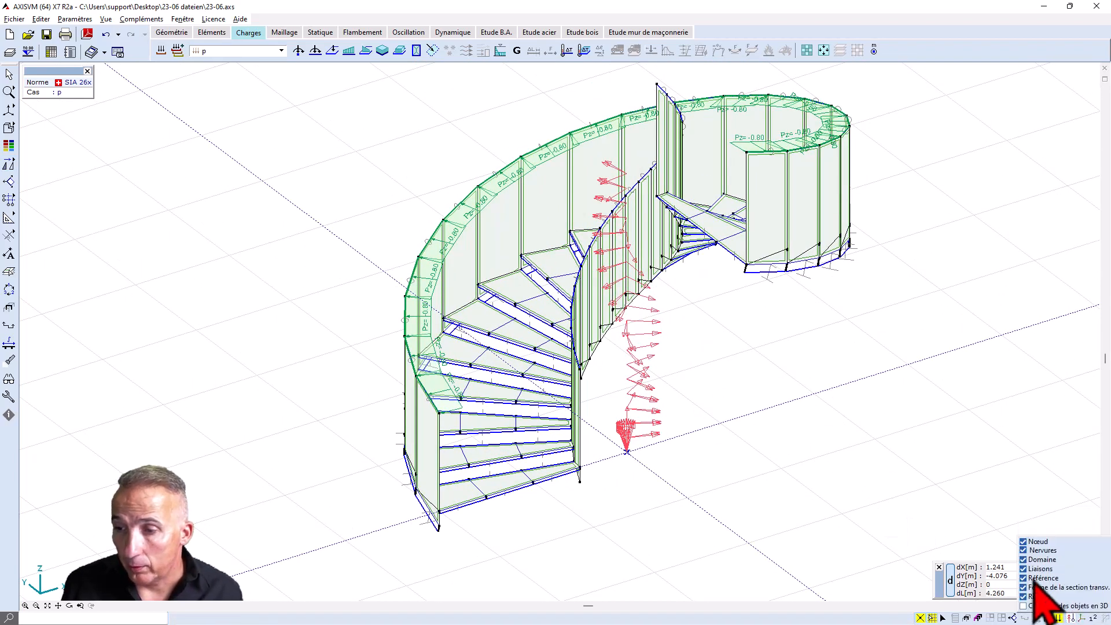
left_click(1023, 579)
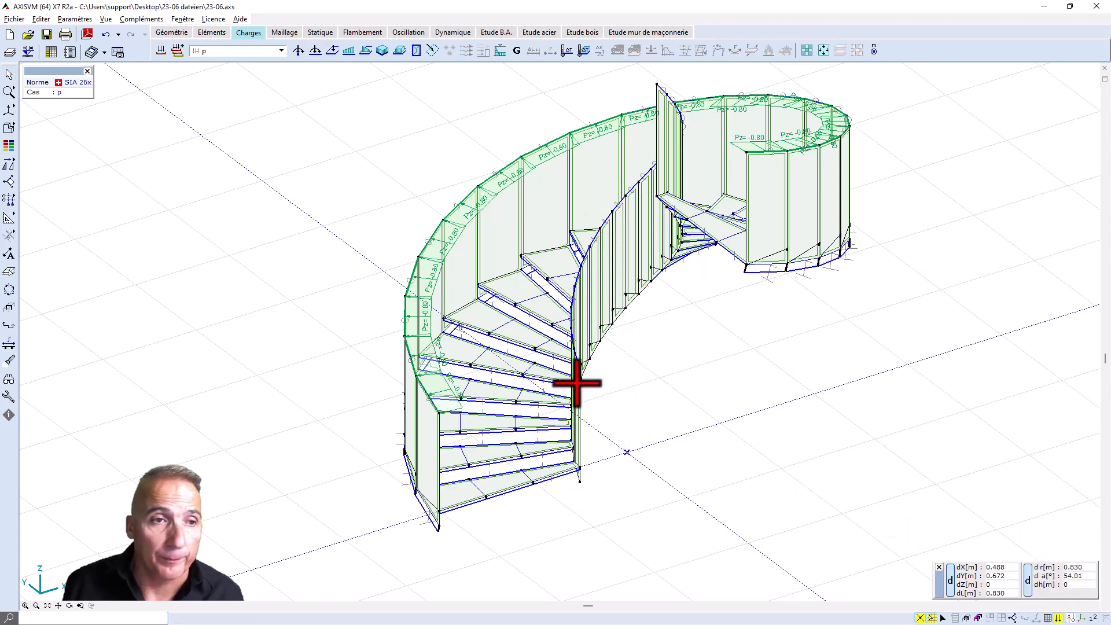
Step: Inspect the whole spiral staircase in rendered display and return to the line display showing the loads
mouse_move(10, 127)
left_click(64, 124)
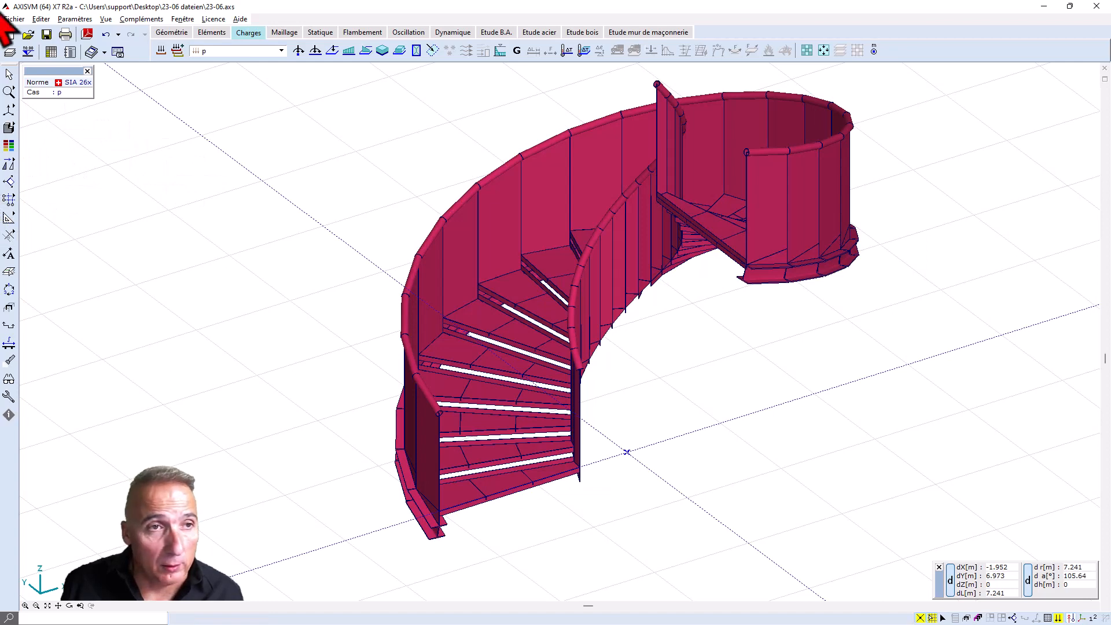
mouse_move(10, 129)
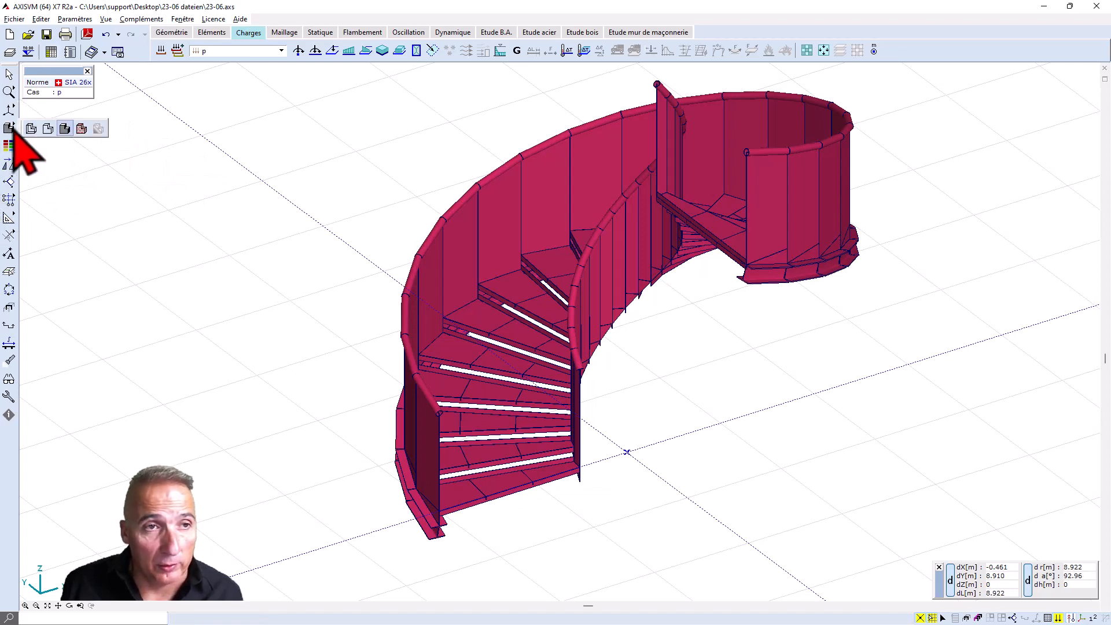
left_click(48, 128)
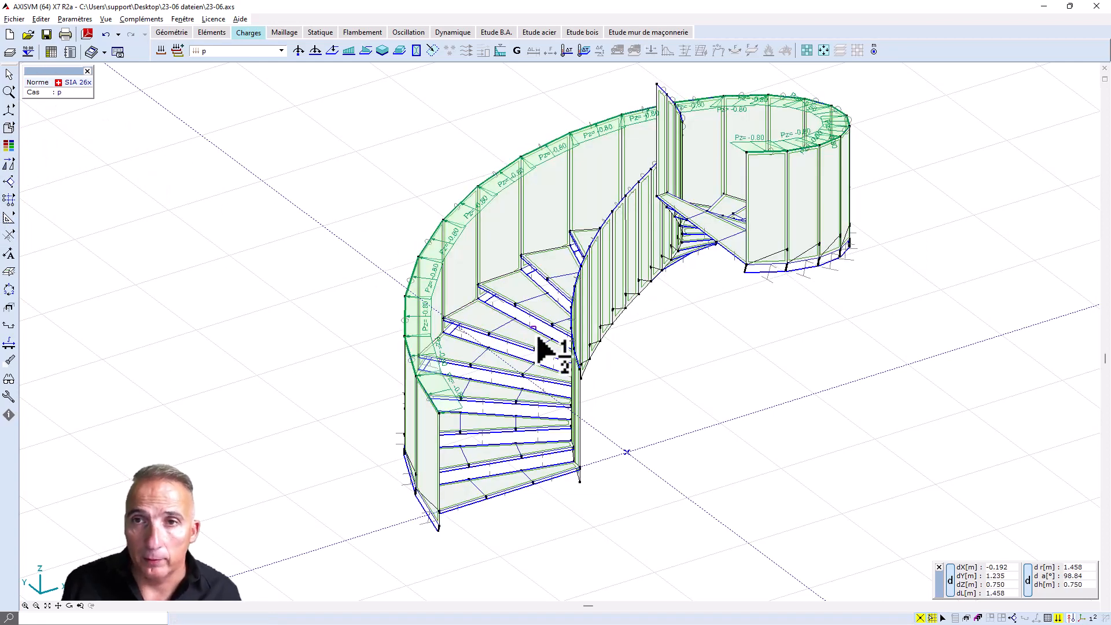
Step: Delete the three lines and their linear elements along the front edge of the lowest step
middle_click_drag(550, 347, 545, 367)
scroll(556, 398, "up", 1)
middle_click_drag(550, 409, 572, 383)
scroll(550, 381, "down", 1)
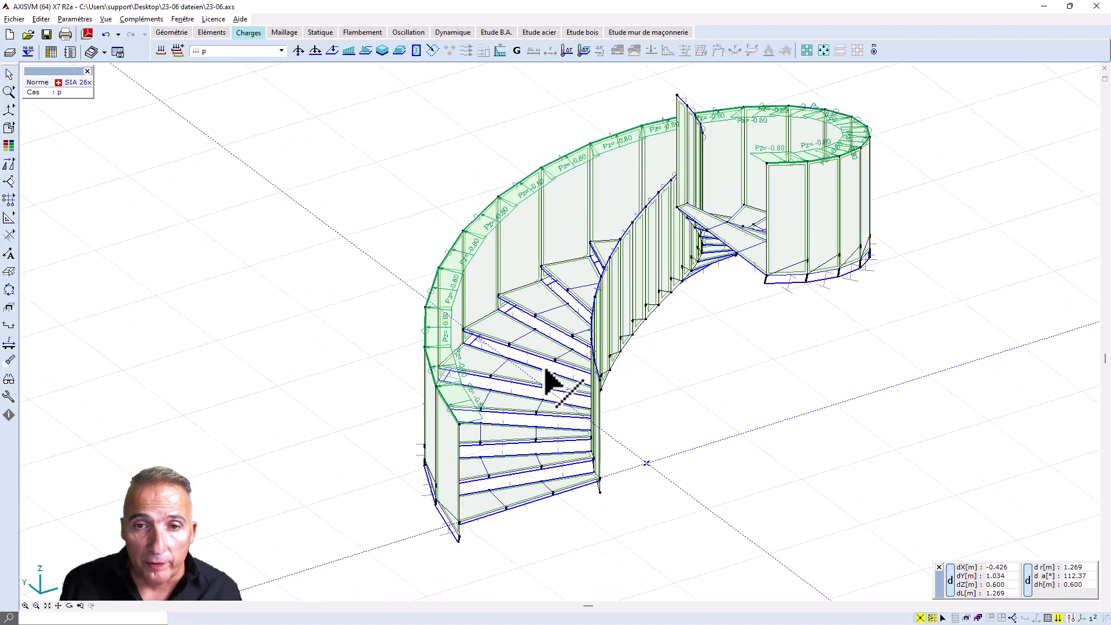
left_click(170, 33)
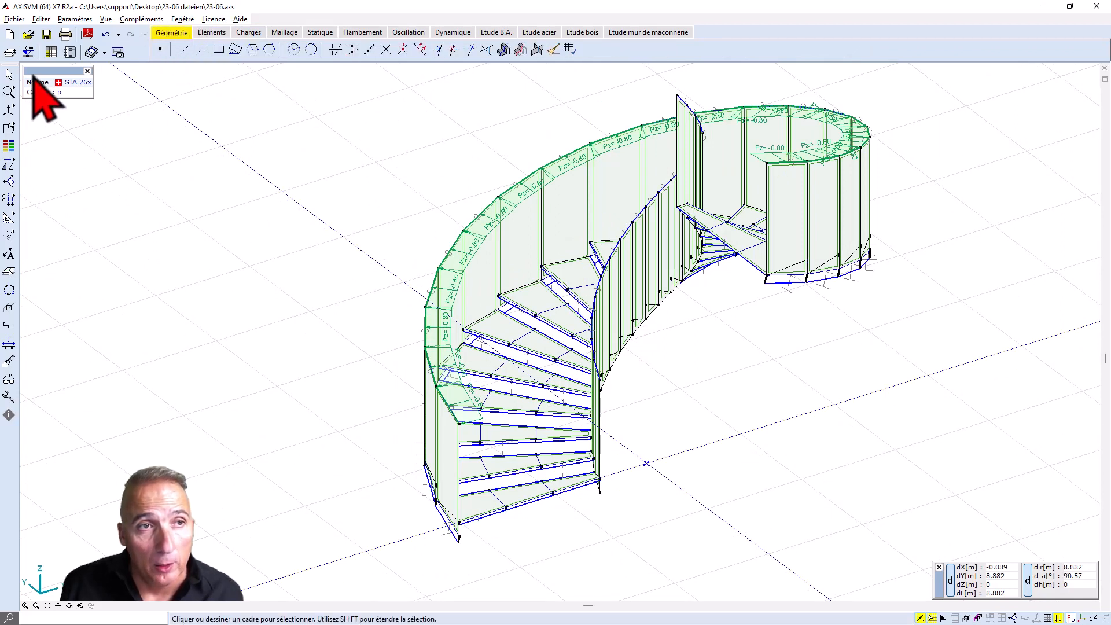
left_click(9, 75)
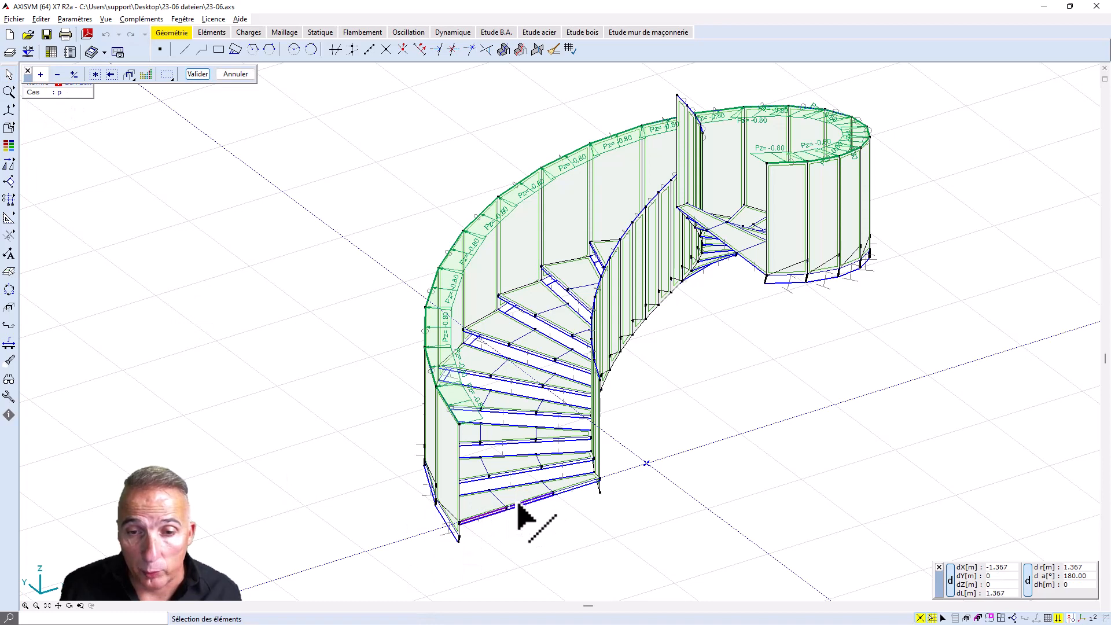
left_click(564, 492)
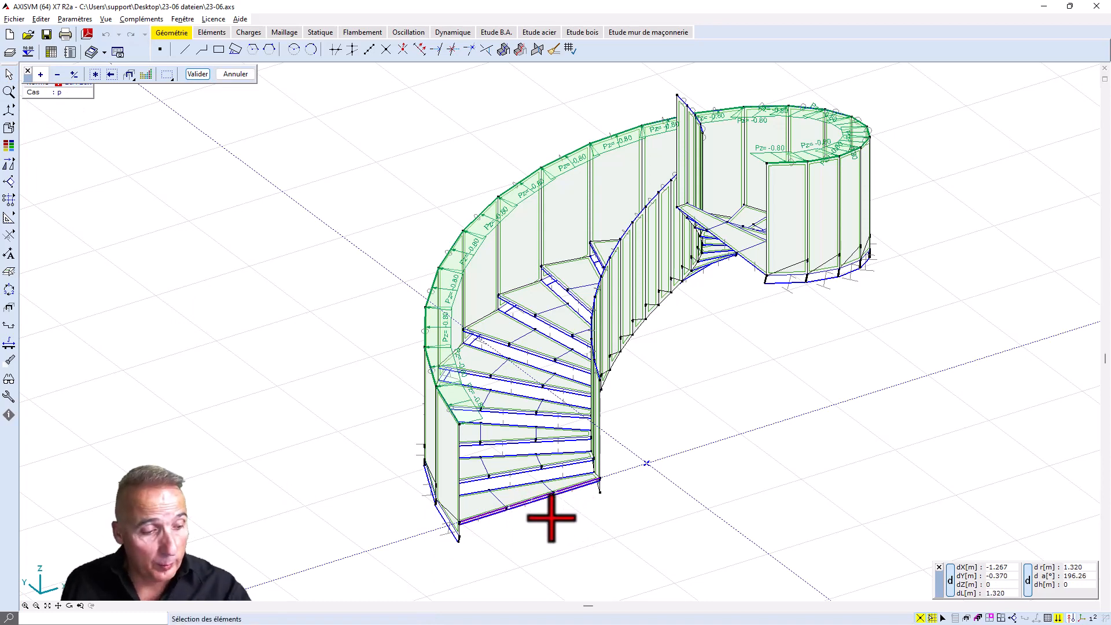
key("Return")
key("Delete")
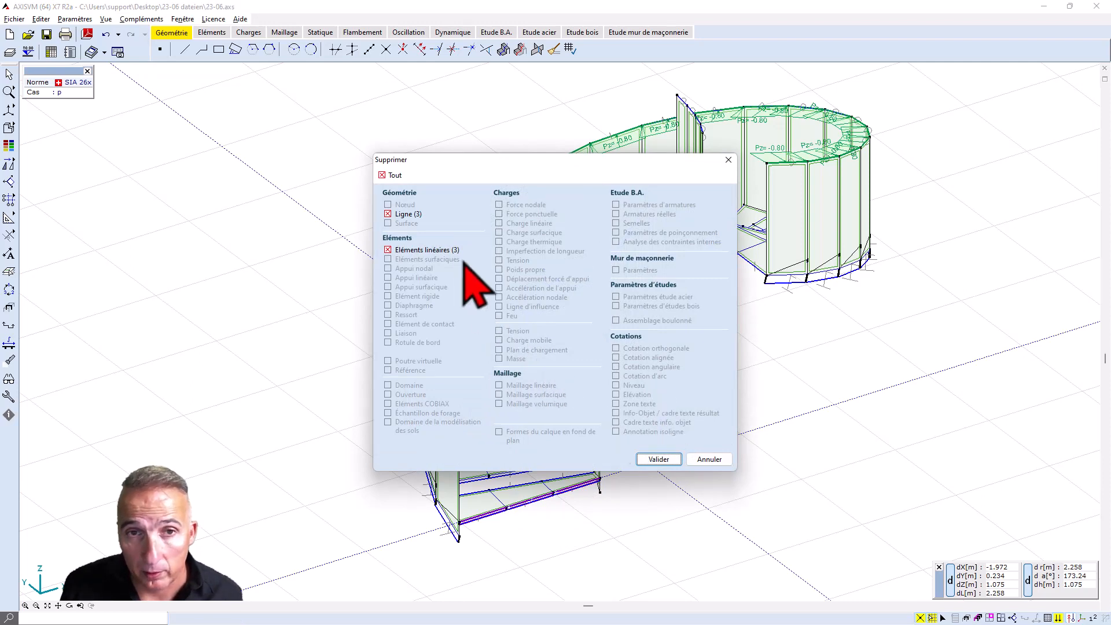
left_click(658, 458)
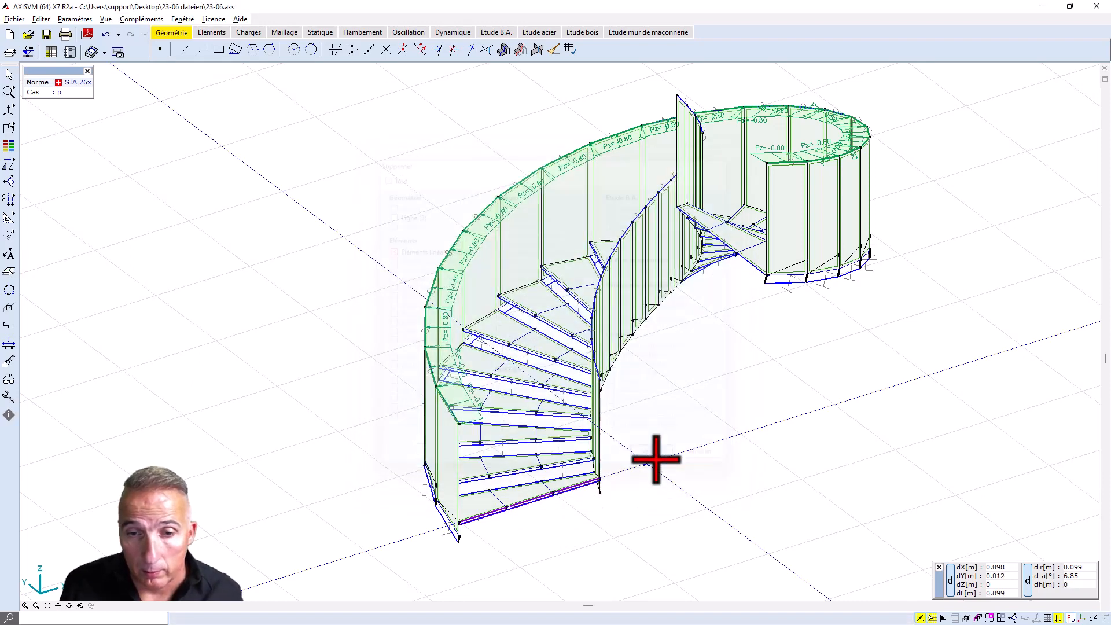
Step: Draw a line closing the base of the lowest step's front and define the enclosed face as a 3.5 mm thick shell domain
left_click(184, 49)
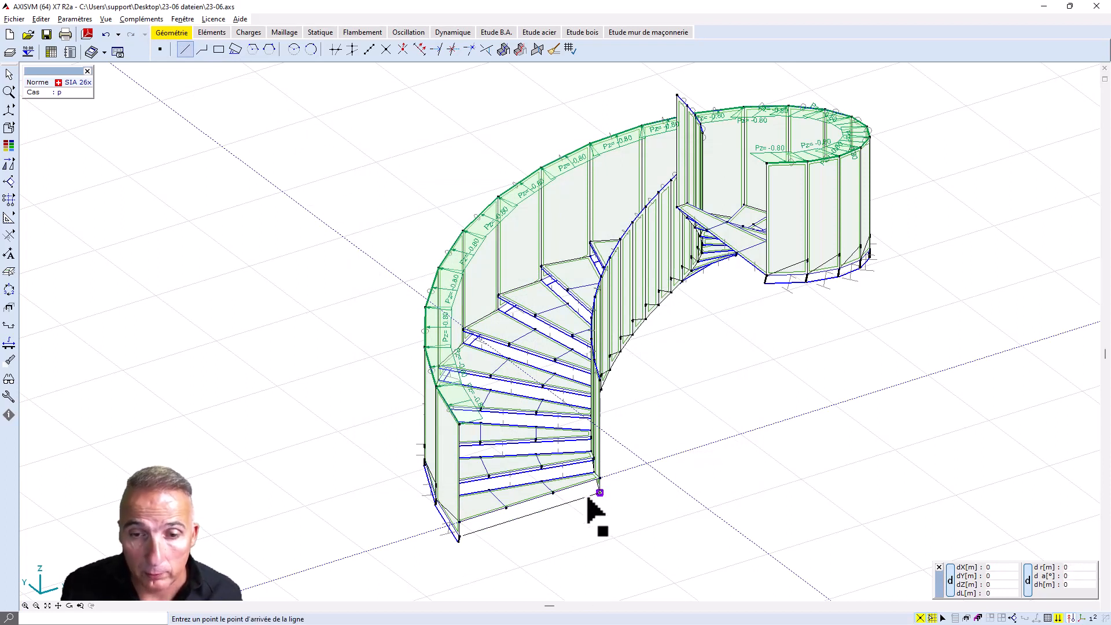
left_click(214, 33)
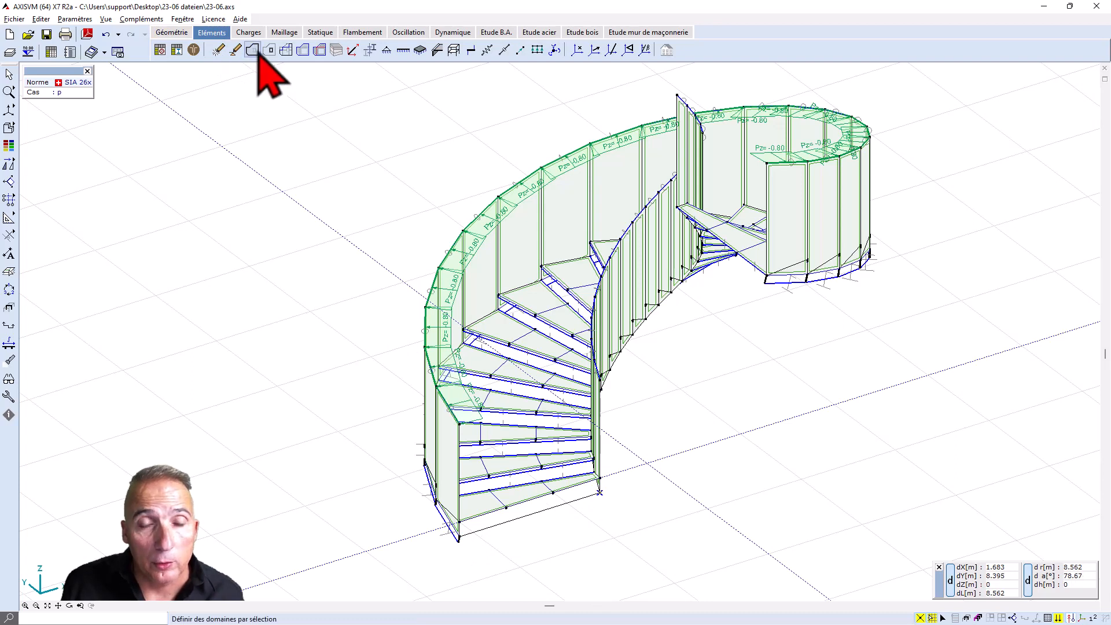
left_click(255, 51)
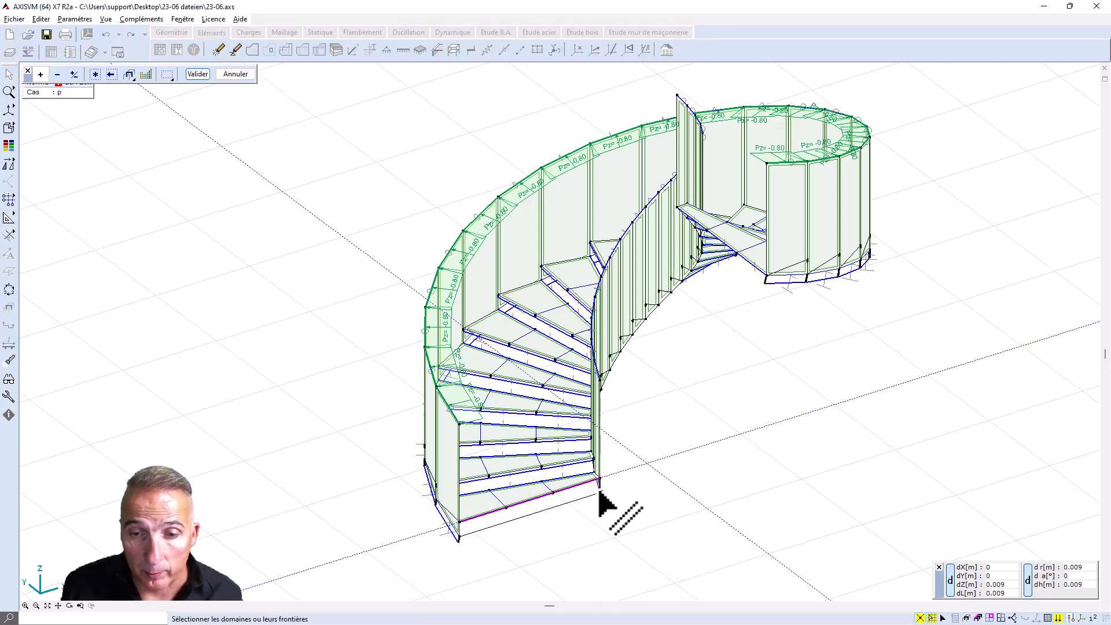
left_click(575, 506)
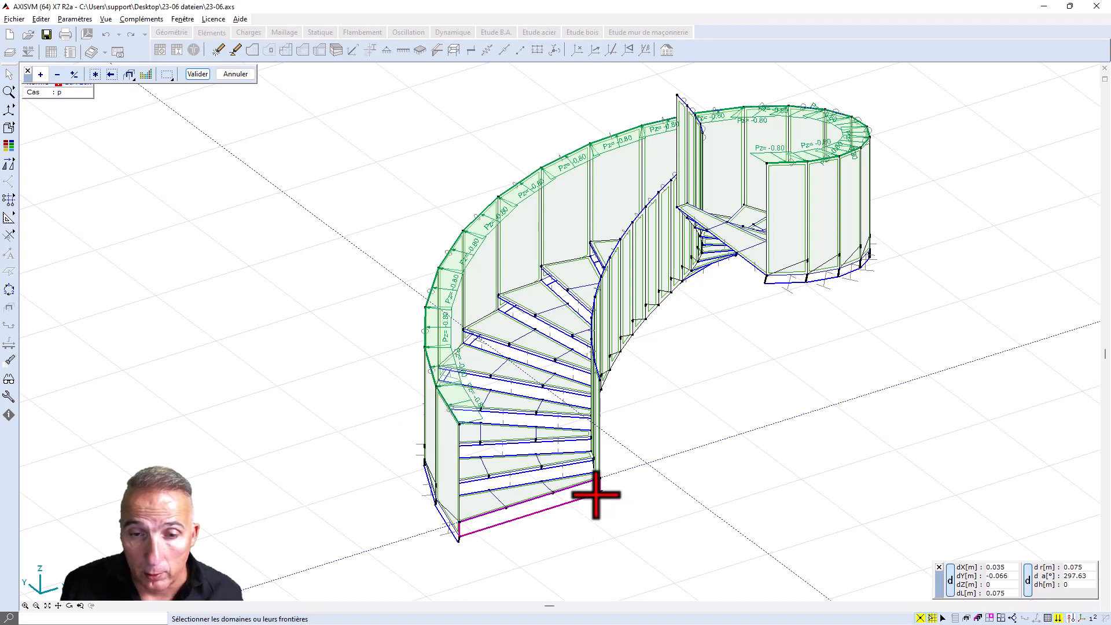
left_click(199, 74)
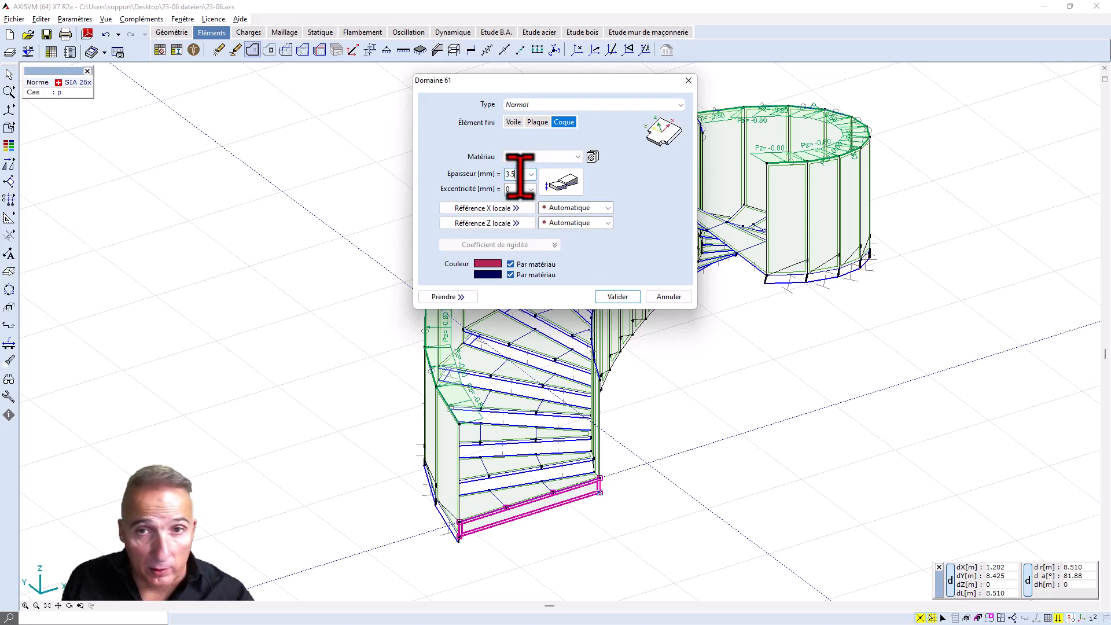
left_click(619, 297)
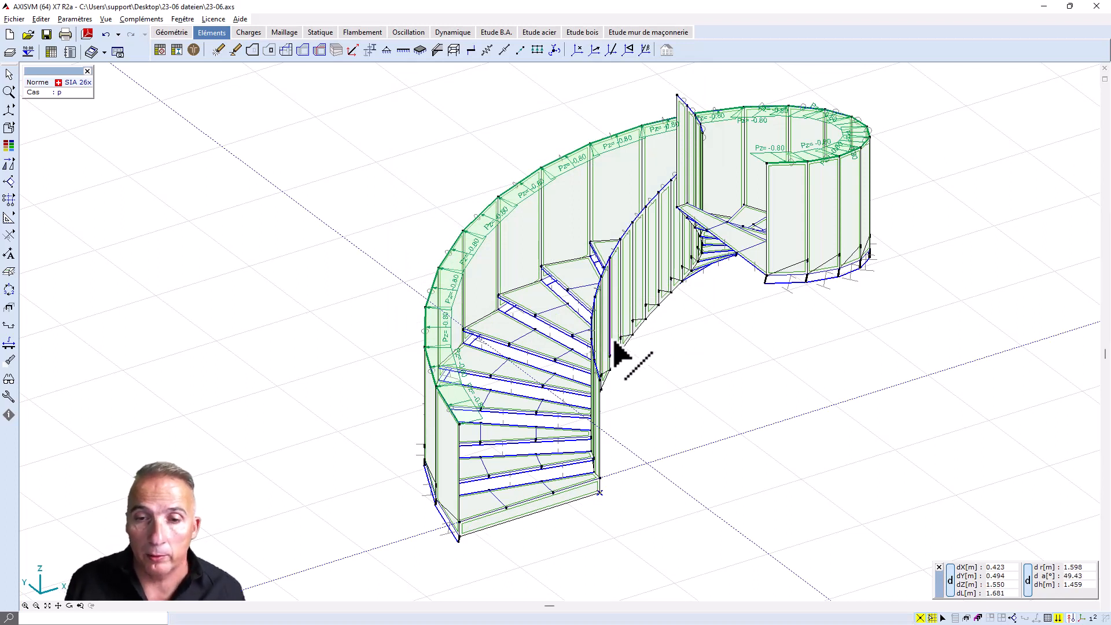
Step: Insert a node at the midpoint of the uppermost step's free end edge
middle_click_drag(661, 358, 630, 386)
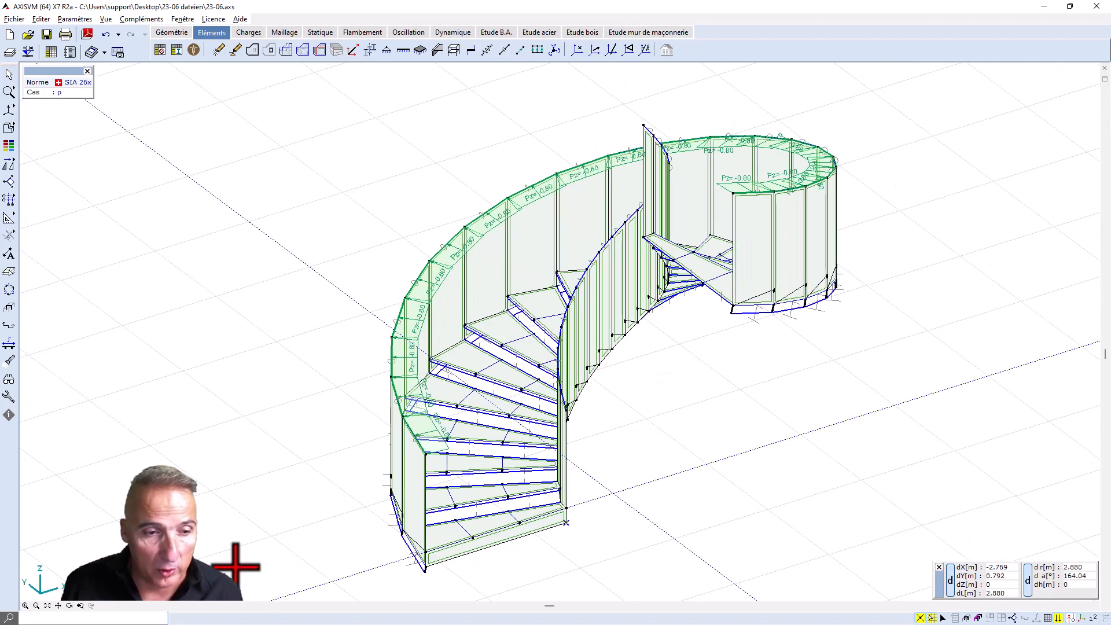
left_click(69, 605)
left_click_drag(409, 397, 685, 222)
scroll(686, 219, "up", 5)
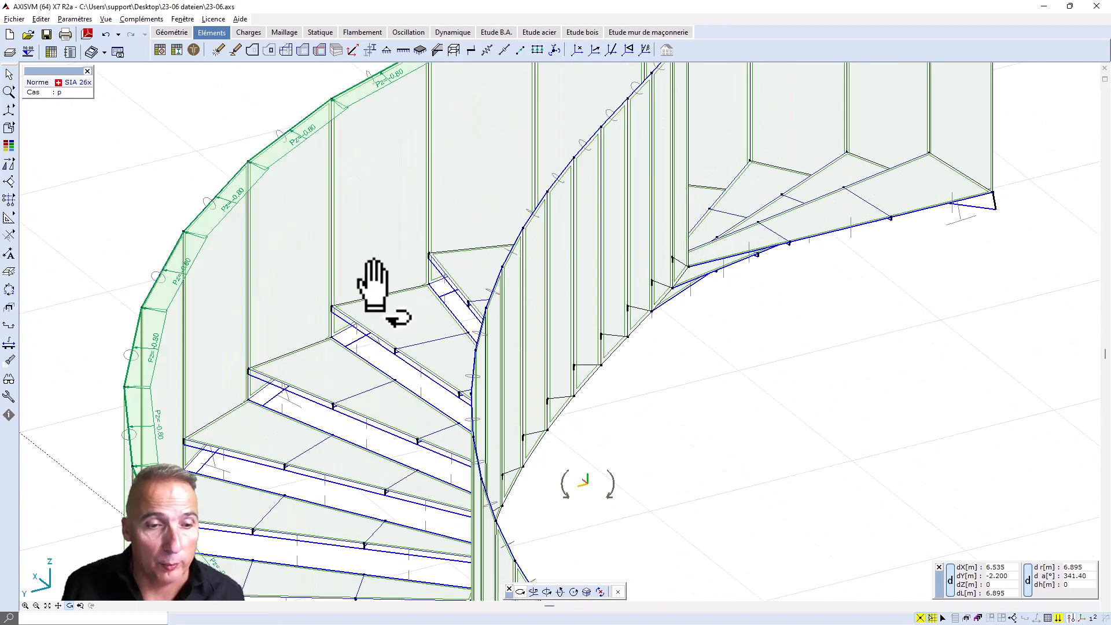
middle_click_drag(428, 283, 483, 297)
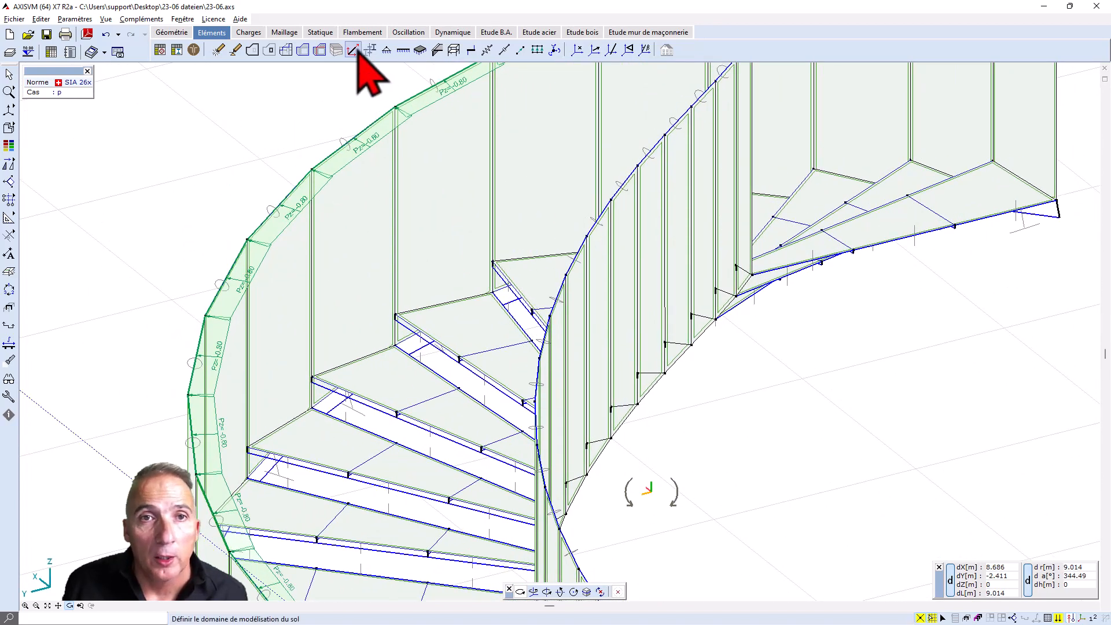
left_click(171, 32)
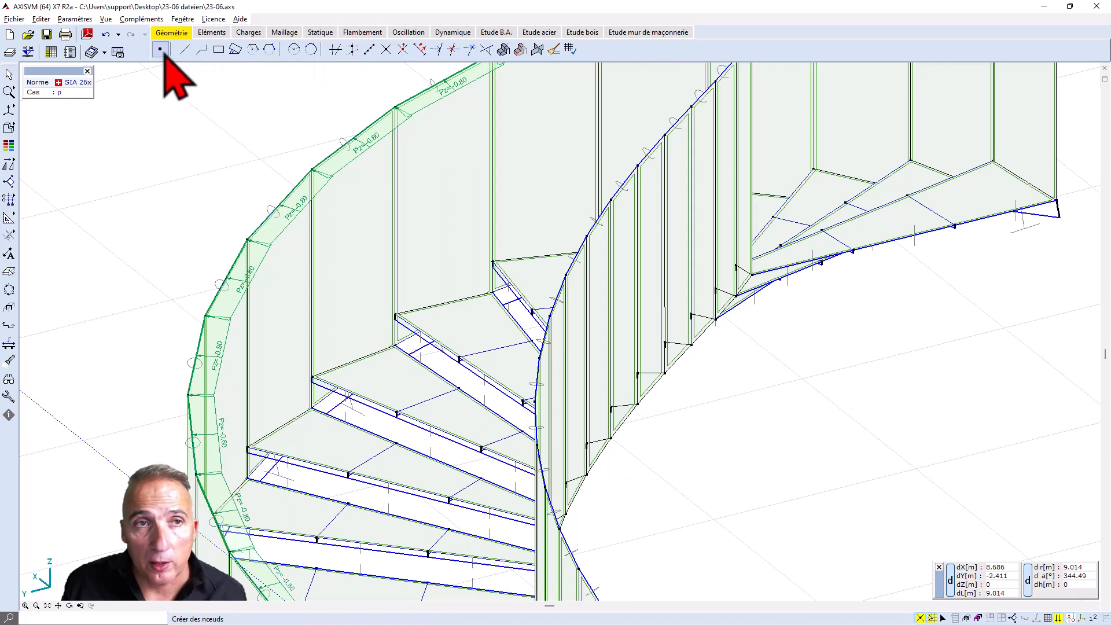
left_click(905, 240)
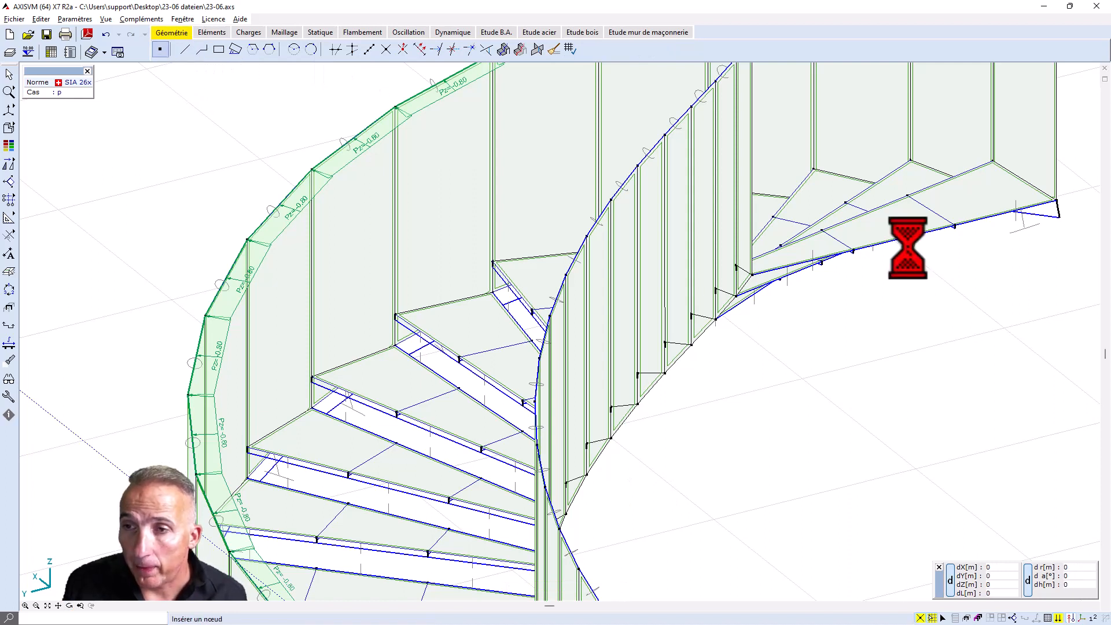
Step: Define global nodal supports on the three nodes of the uppermost step's end edge, rigid in X, Y, Z translation with XX, YY, ZZ rotations free
left_click(212, 33)
left_click(386, 50)
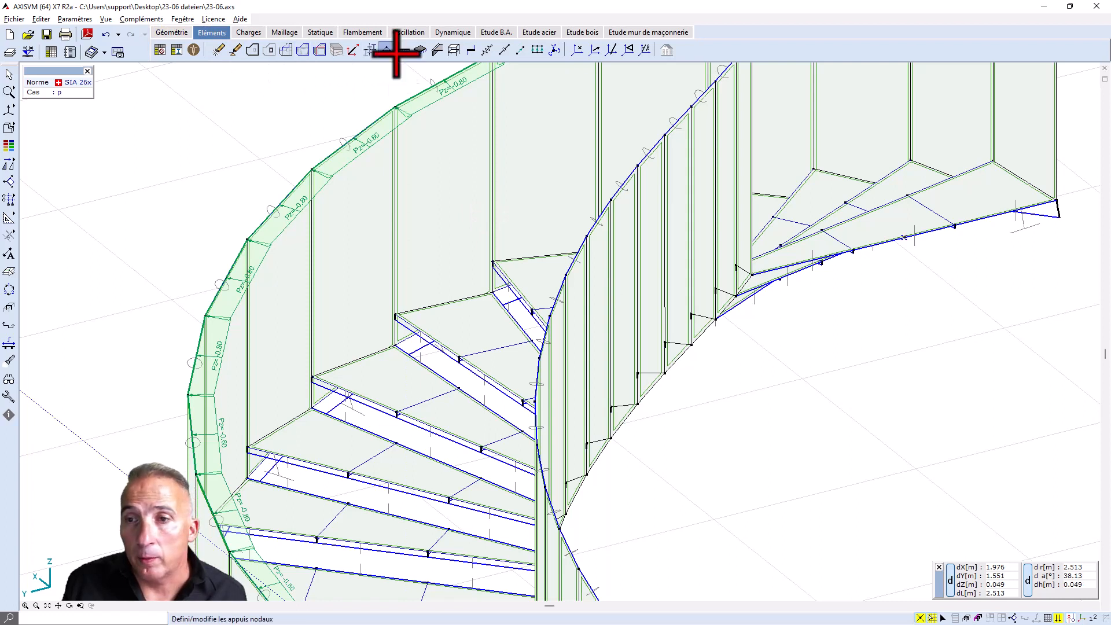
left_click(904, 238)
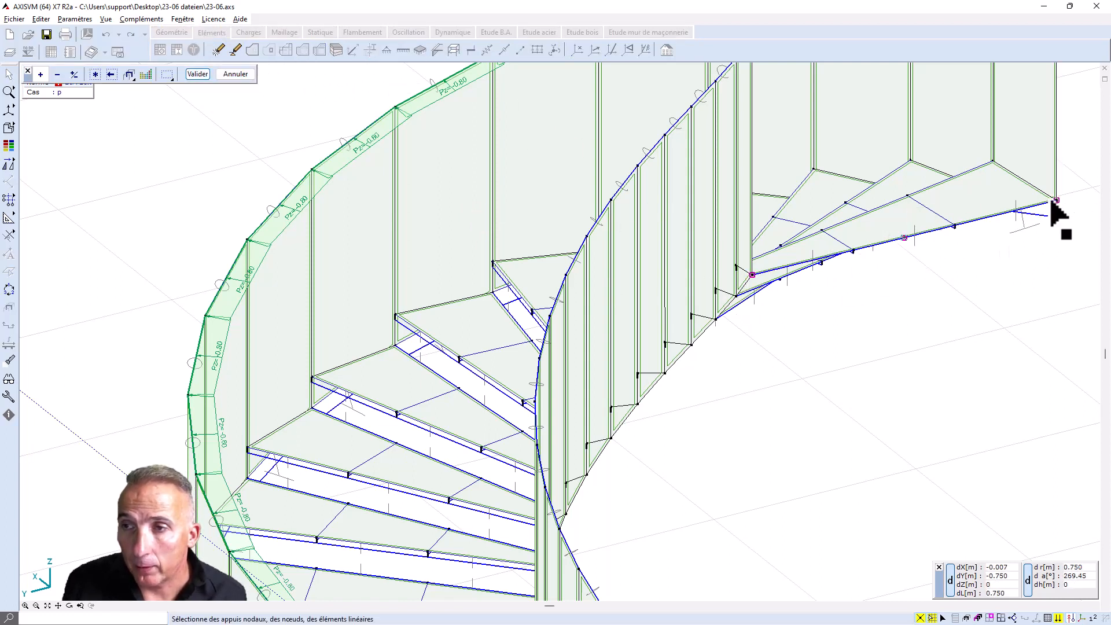
key("Return")
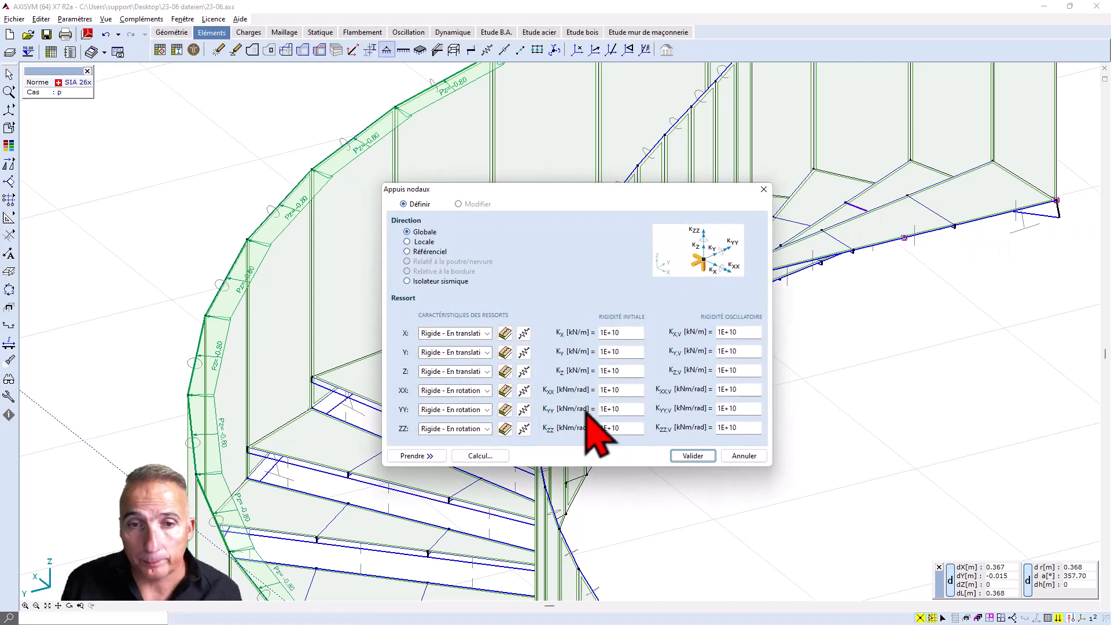
left_click(475, 390)
left_click(459, 405)
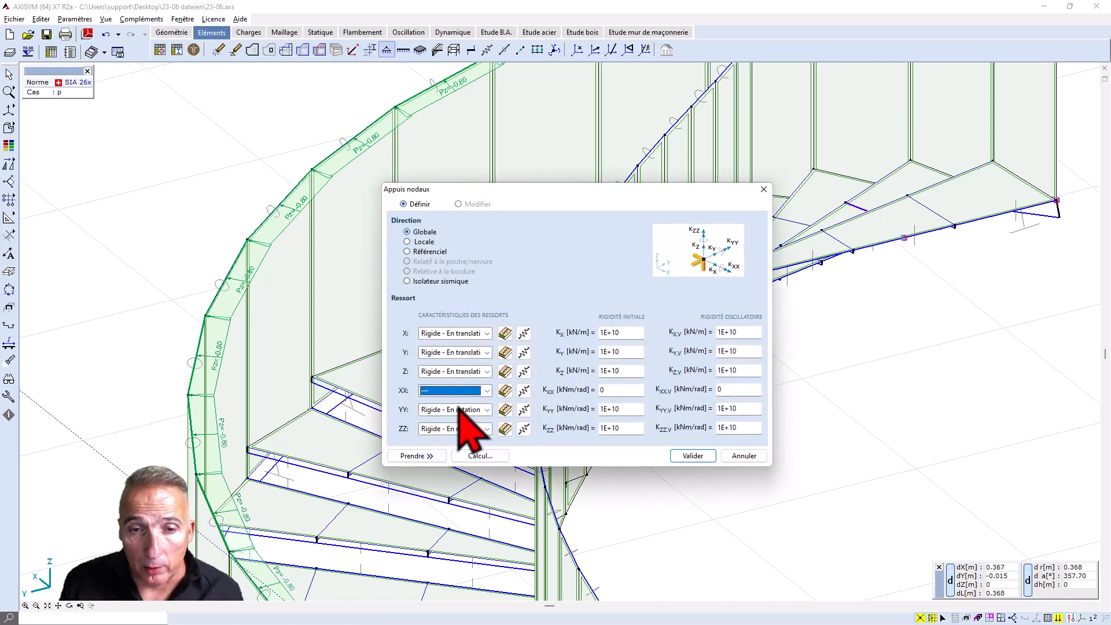
left_click(461, 409)
left_click(458, 420)
left_click(456, 429)
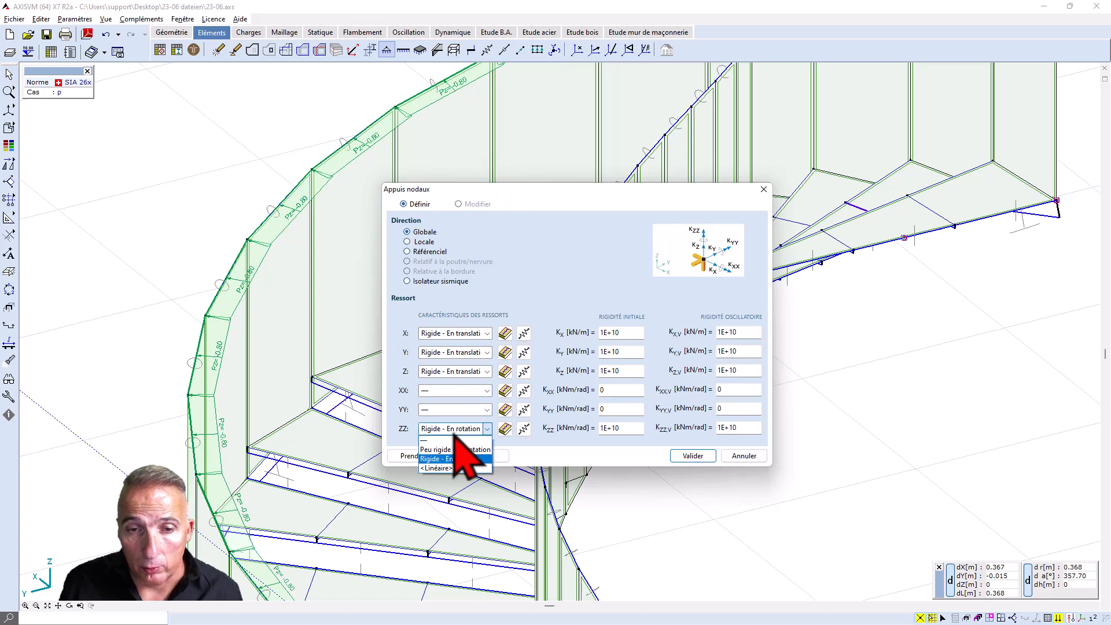
left_click(449, 440)
left_click(691, 456)
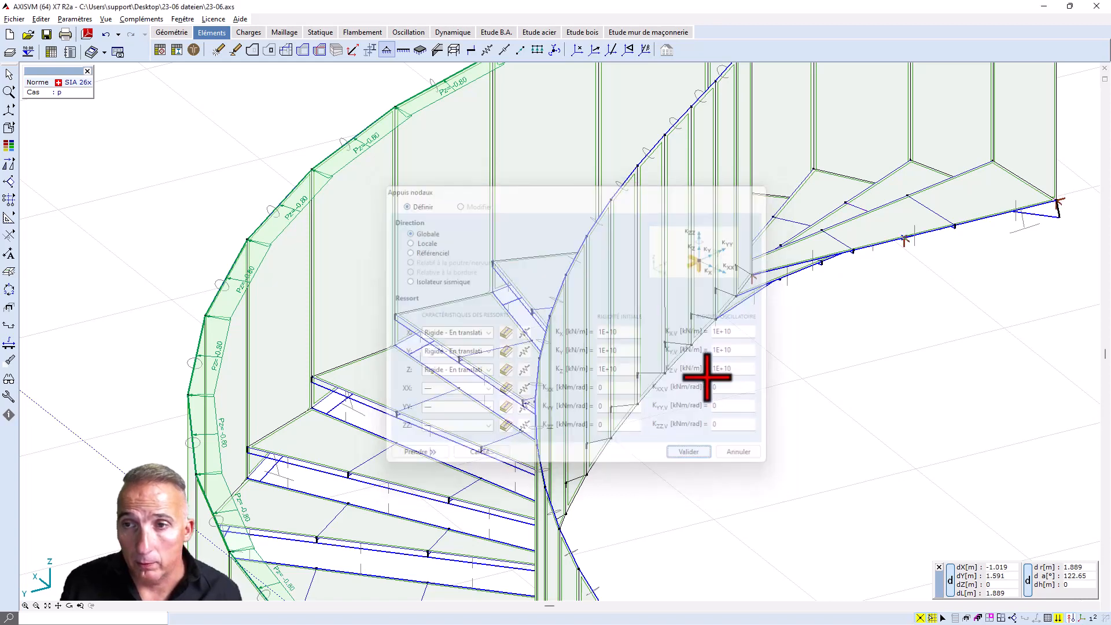
Step: Define an edge-relative line support along the bottom front edge of the lowest step, with translational stiffnesses 1E+7 and Kxx, Kyy, Kzz set to 0
scroll(717, 300, "down", 4)
middle_click_drag(727, 412, 701, 302)
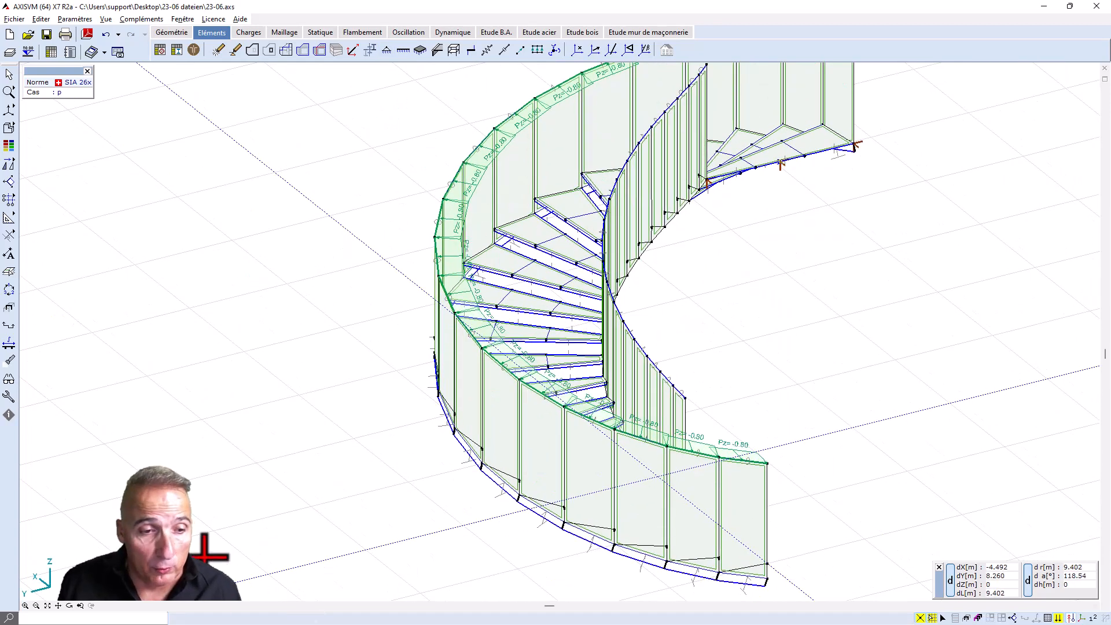
left_click(69, 605)
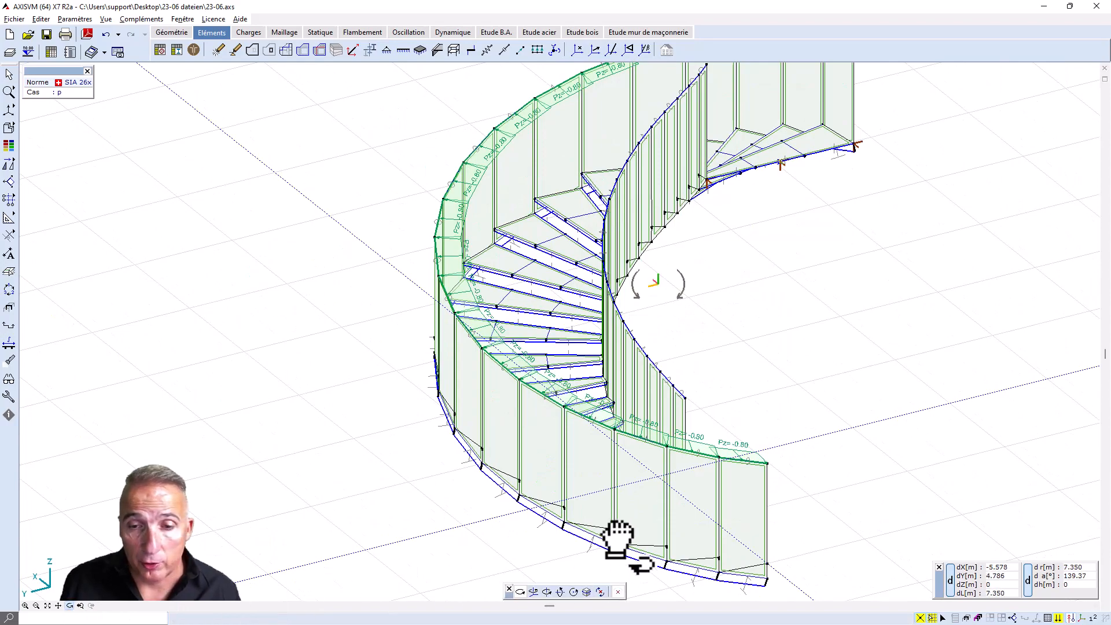
left_click_drag(619, 533, 544, 521)
key("Escape")
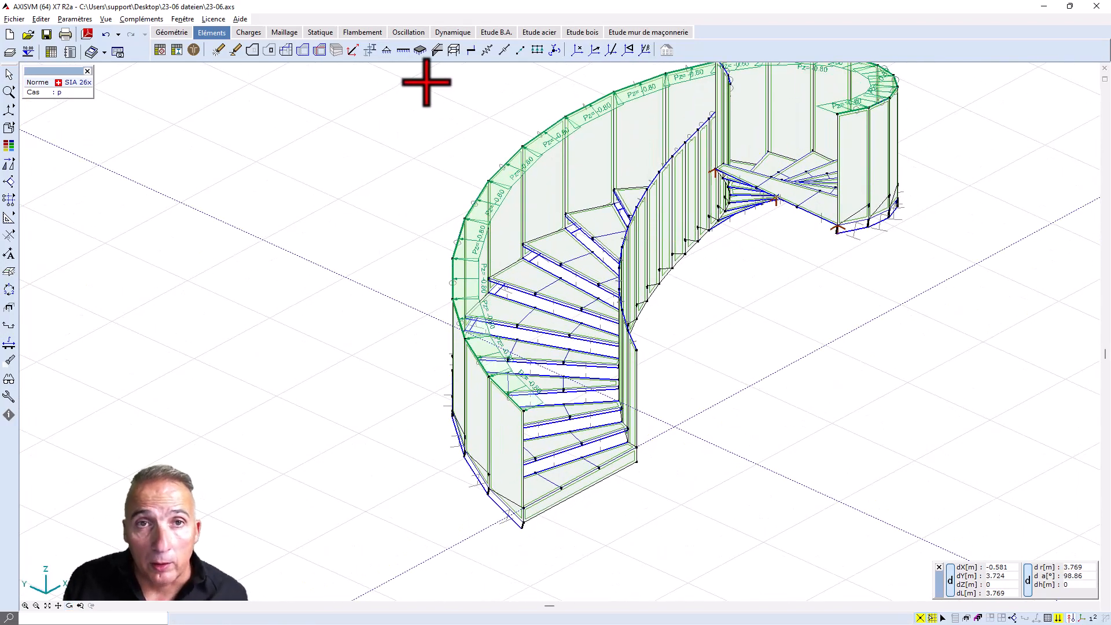
left_click(403, 51)
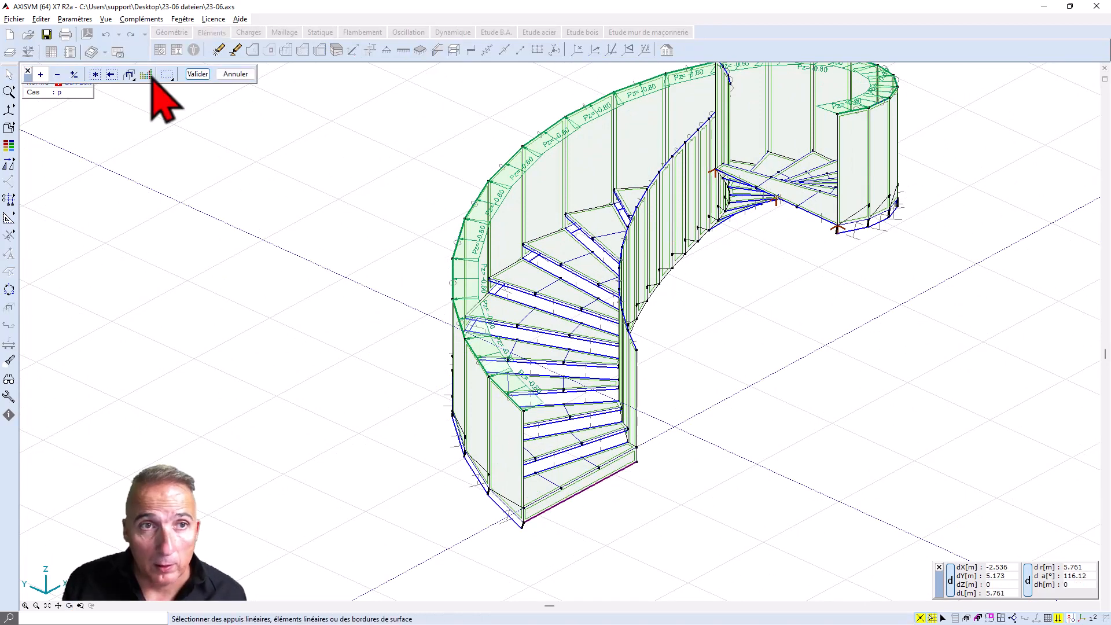
left_click(197, 74)
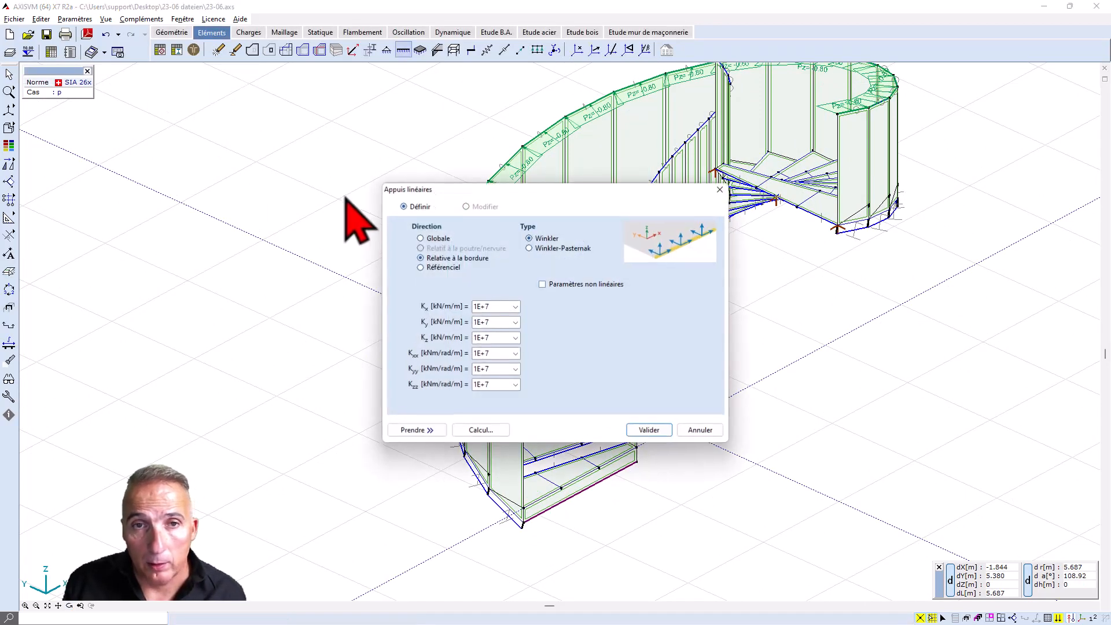
left_click(515, 354)
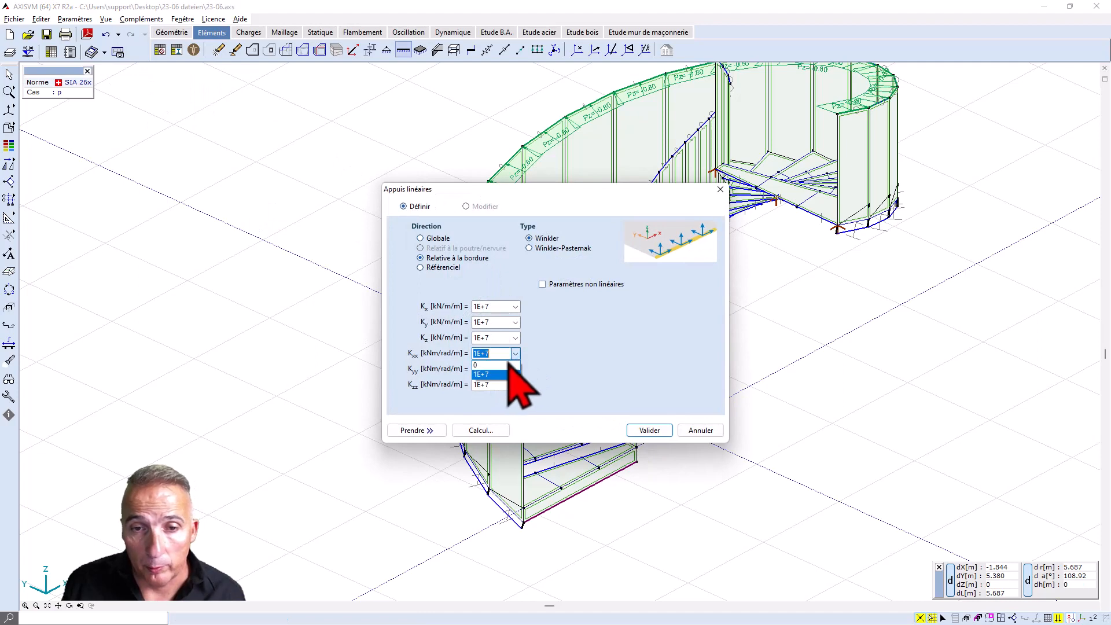
left_click(498, 365)
left_click(515, 369)
left_click(497, 380)
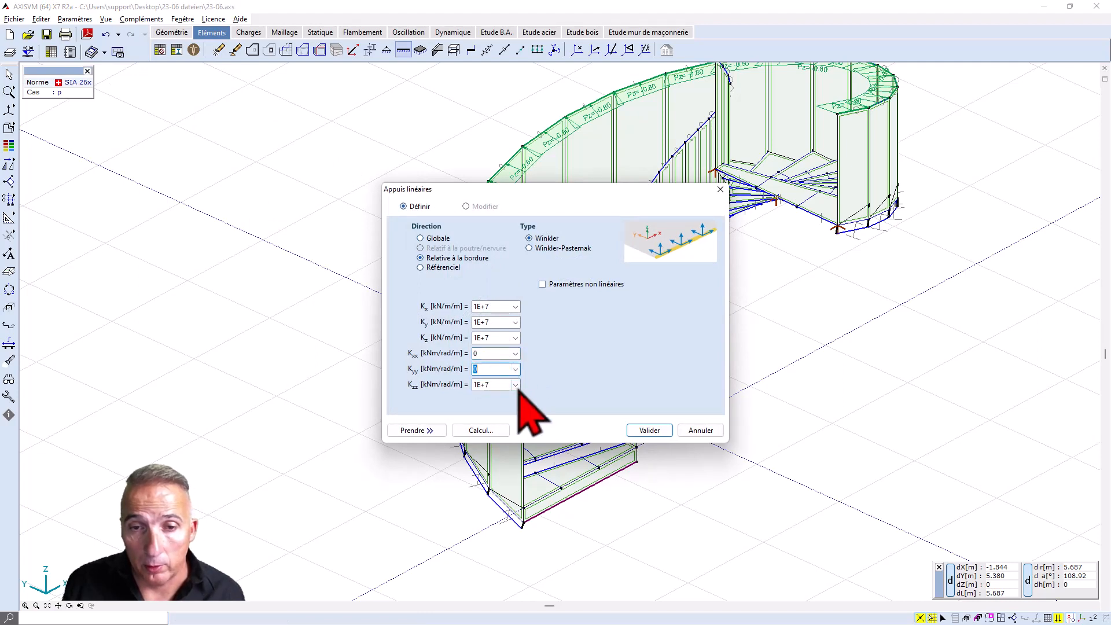
left_click(516, 385)
left_click(508, 396)
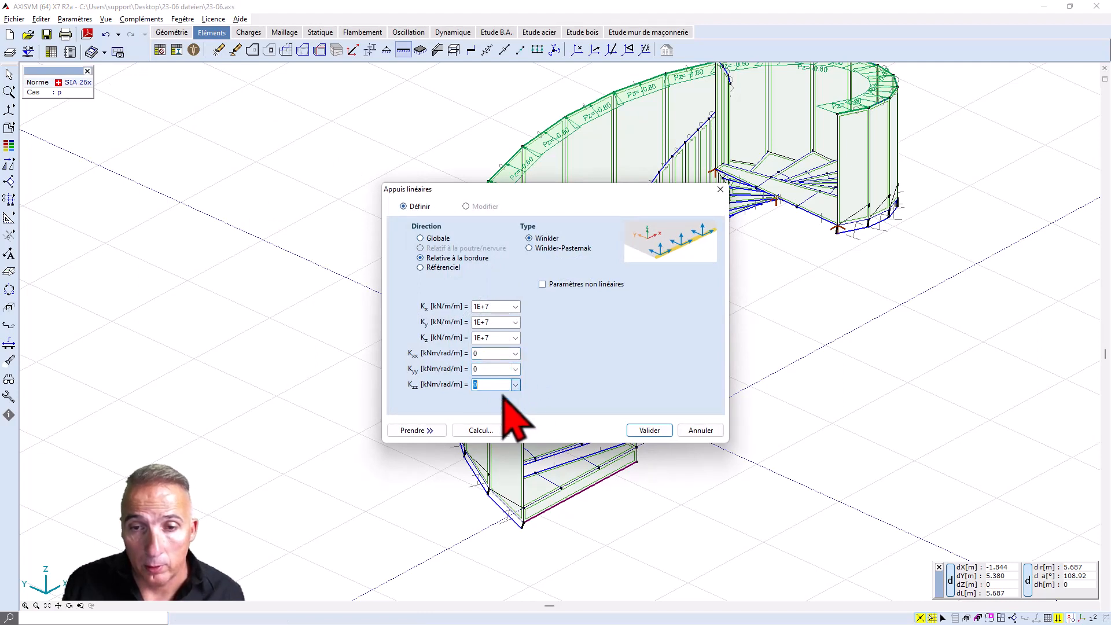
left_click(640, 433)
Step: Mesh all domains with triangular elements of 0.15 m average size and uniform contour division, without adjusting the mesh to column heads
scroll(644, 379, "down", 1)
middle_click_drag(678, 365, 634, 396)
scroll(635, 397, "up", 1)
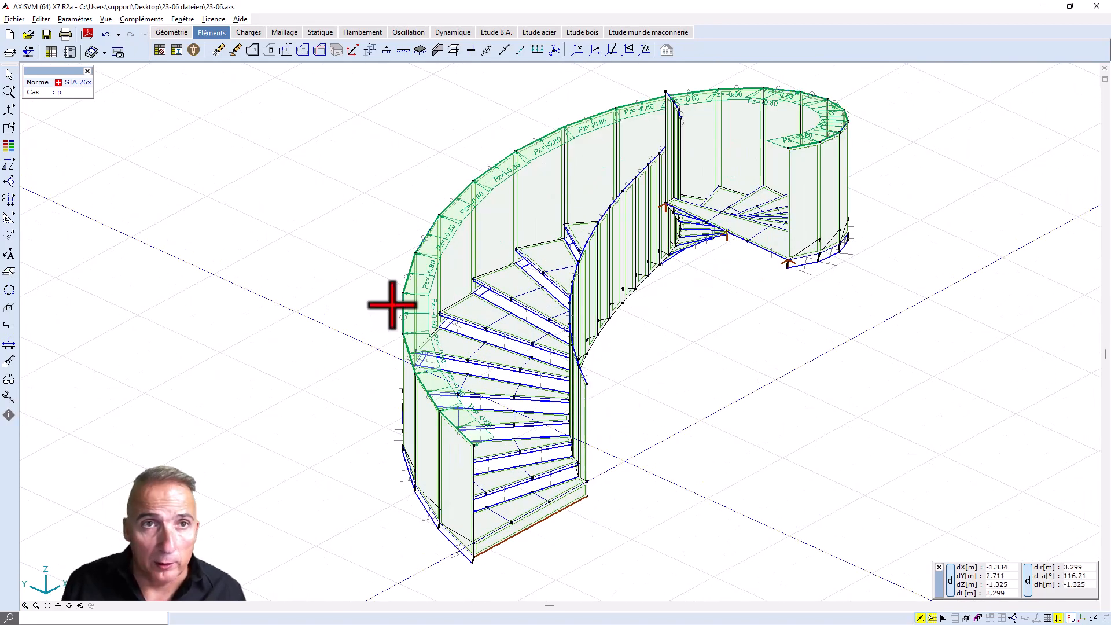
left_click(286, 33)
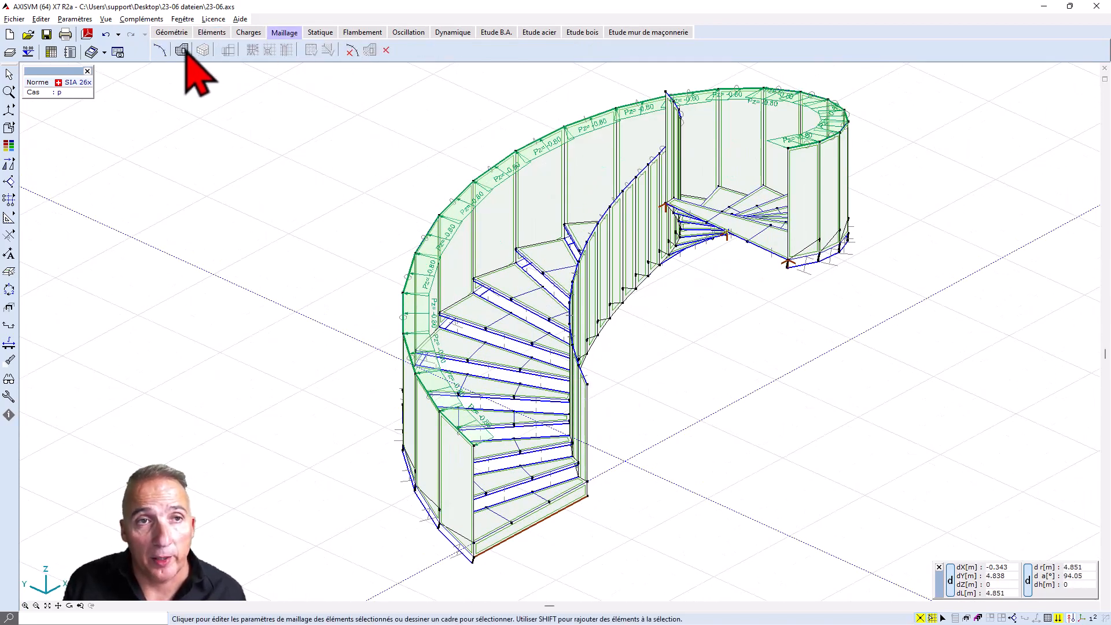
left_click(182, 51)
left_click(96, 75)
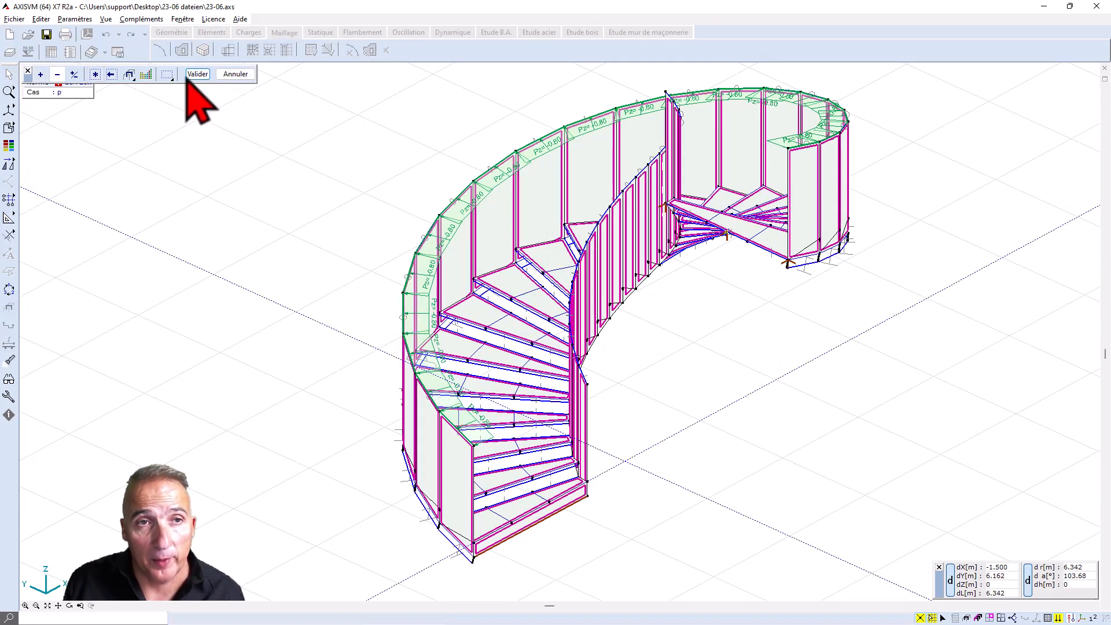
left_click(198, 74)
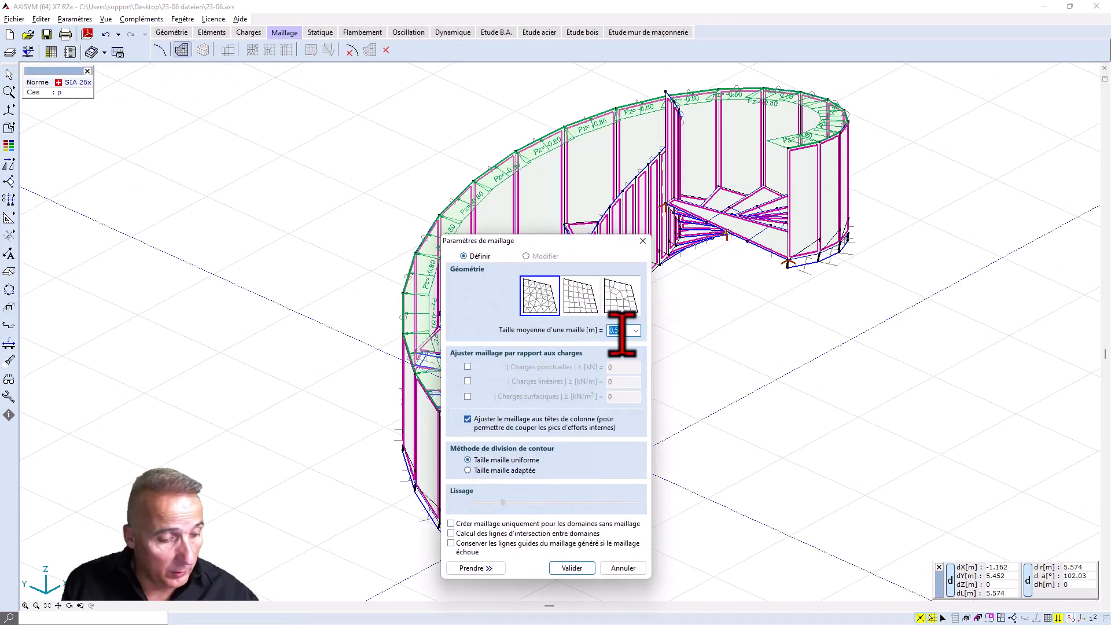
type("5")
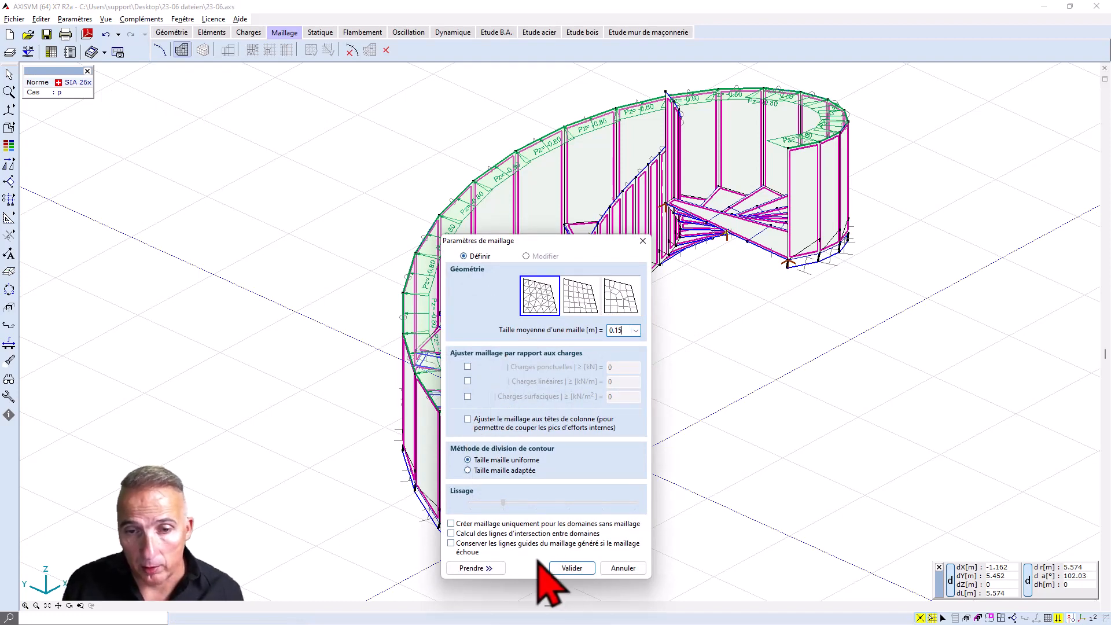
left_click(572, 567)
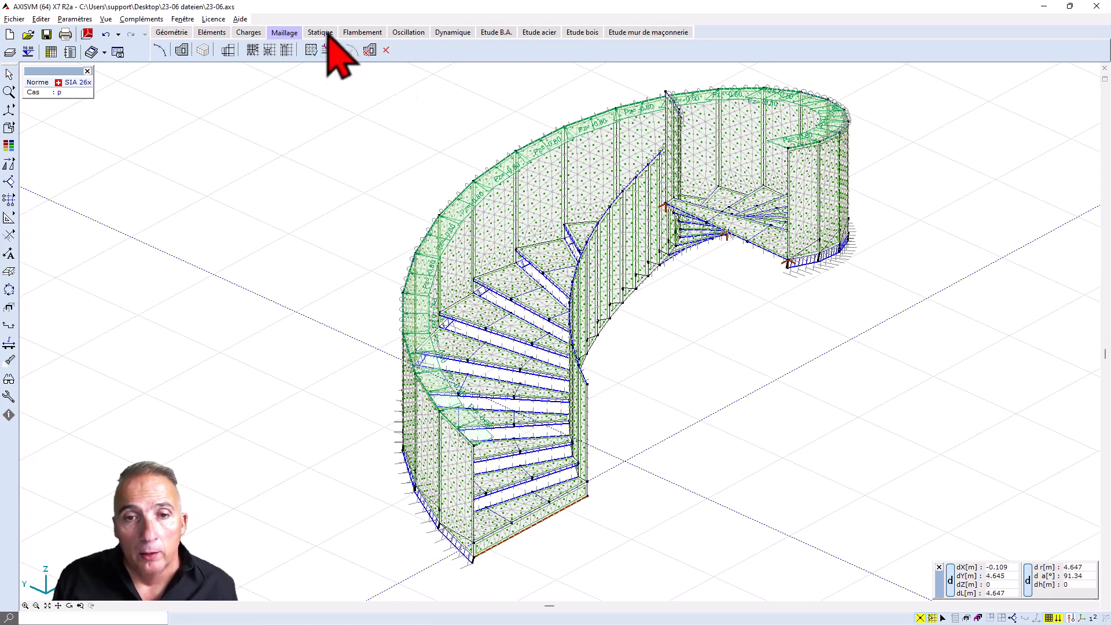
Step: Switch the staircase to rendered display and hide the finite element mesh
mouse_move(9, 128)
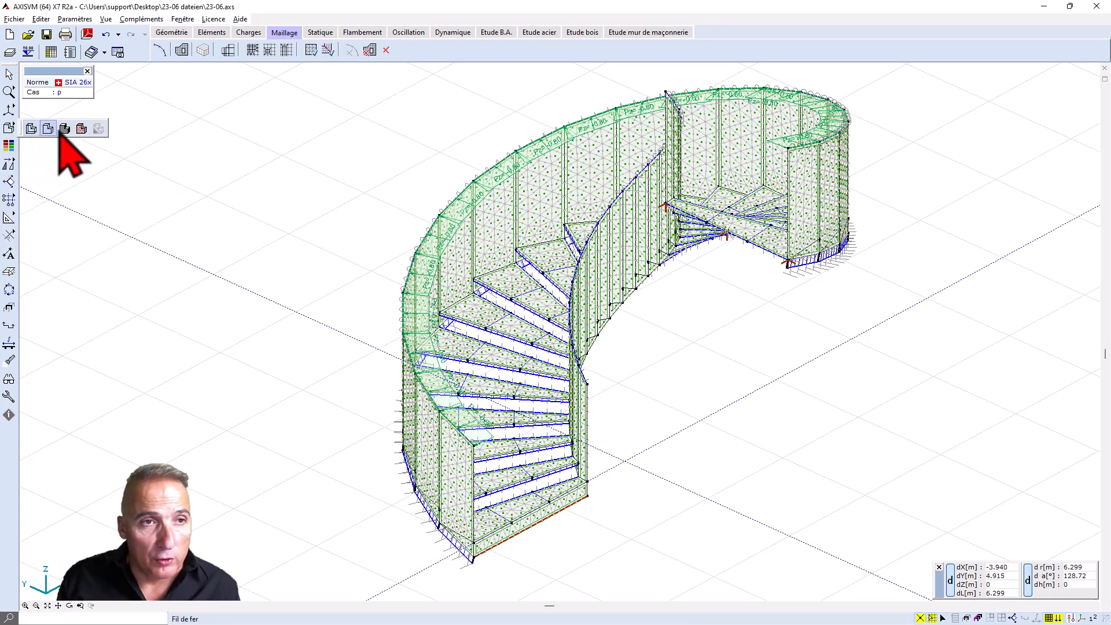
left_click(65, 129)
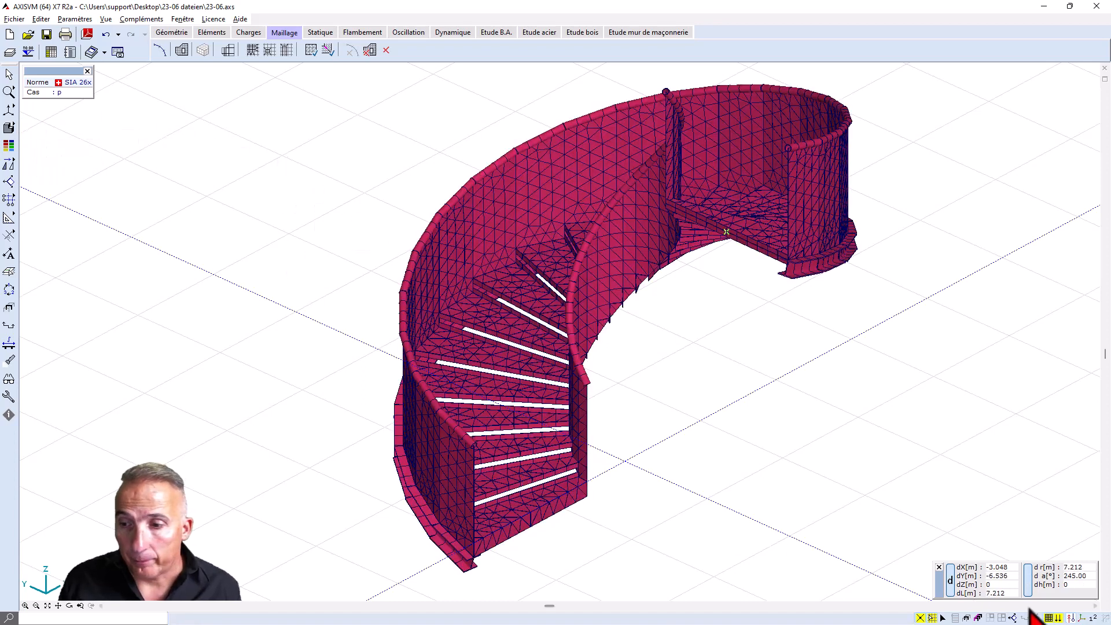
left_click(1050, 618)
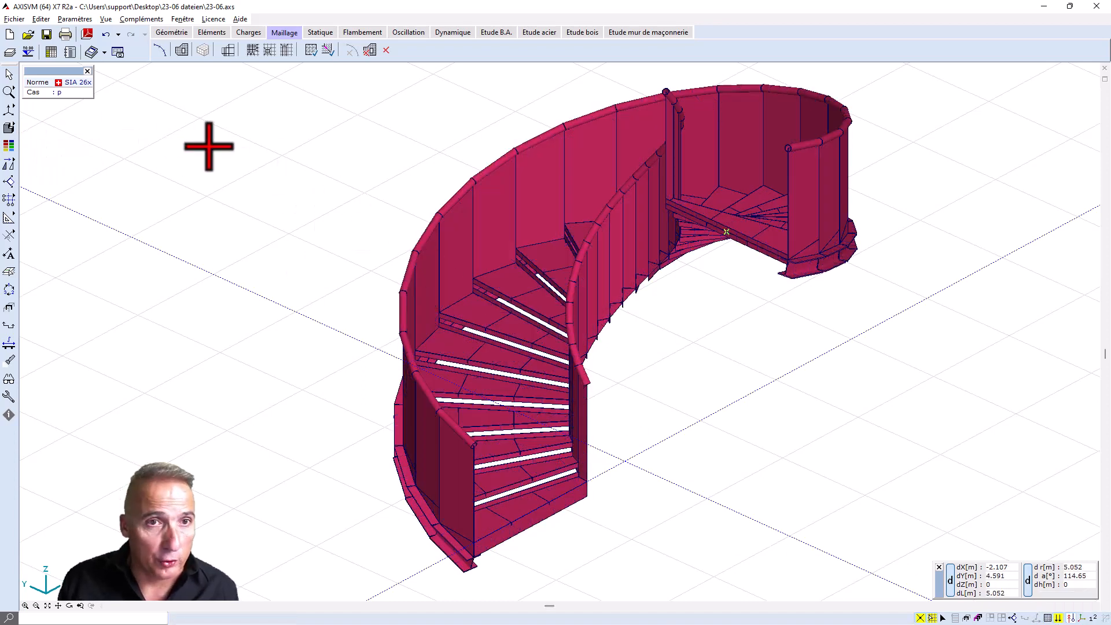
left_click(212, 33)
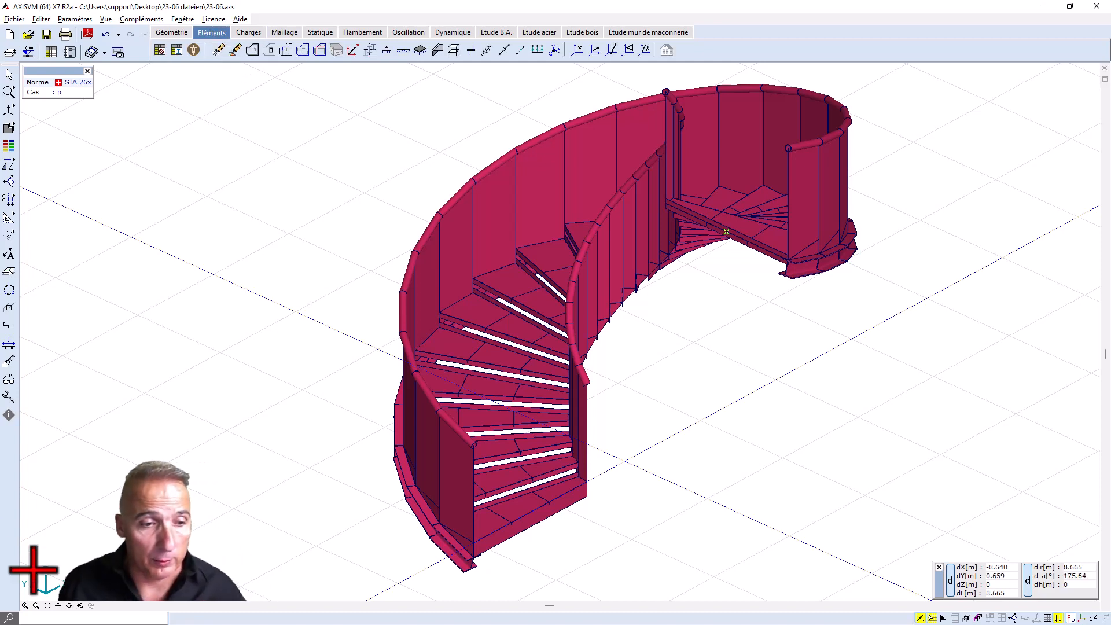
Step: Select all wall domains with the search entry *murs and give them a custom fill colour of RGB 54, 131, 178
left_click(58, 618)
type("*murs")
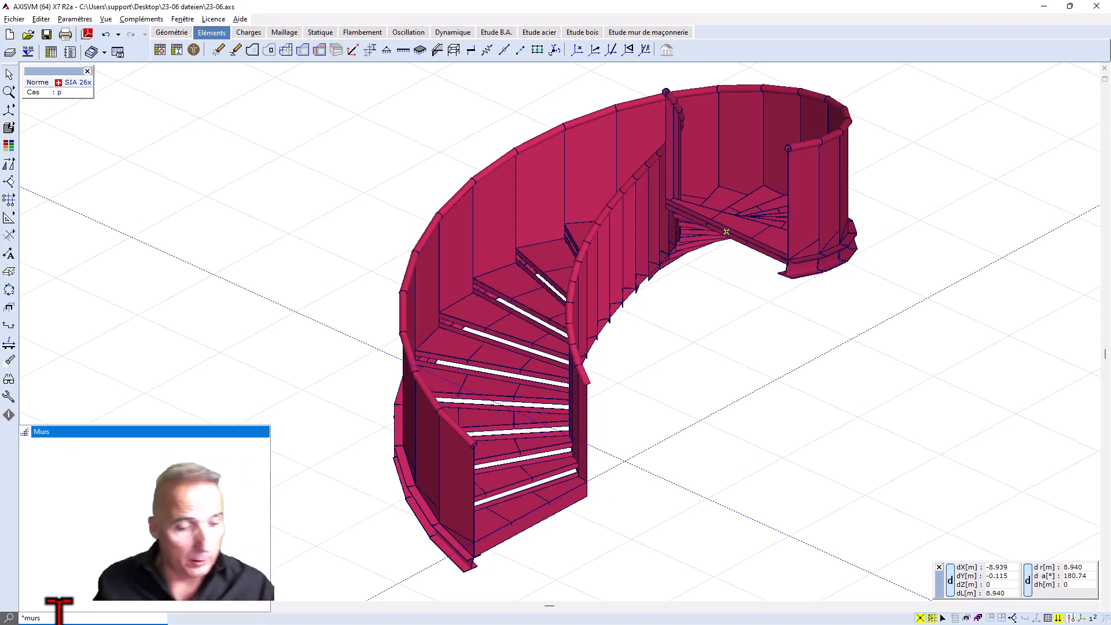
key("Return")
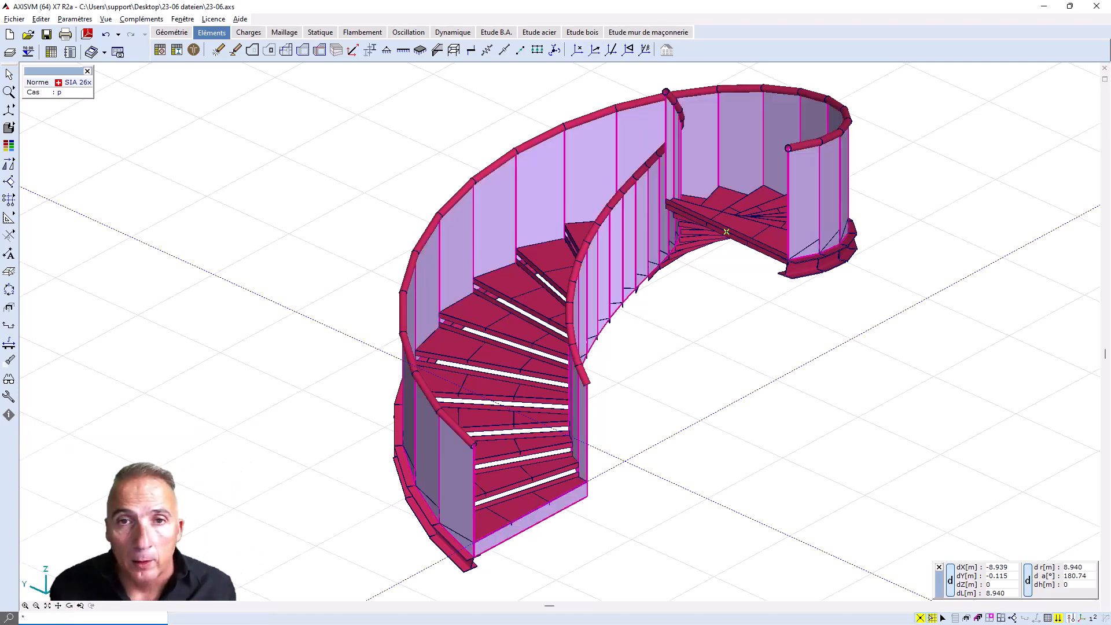
left_click(450, 253)
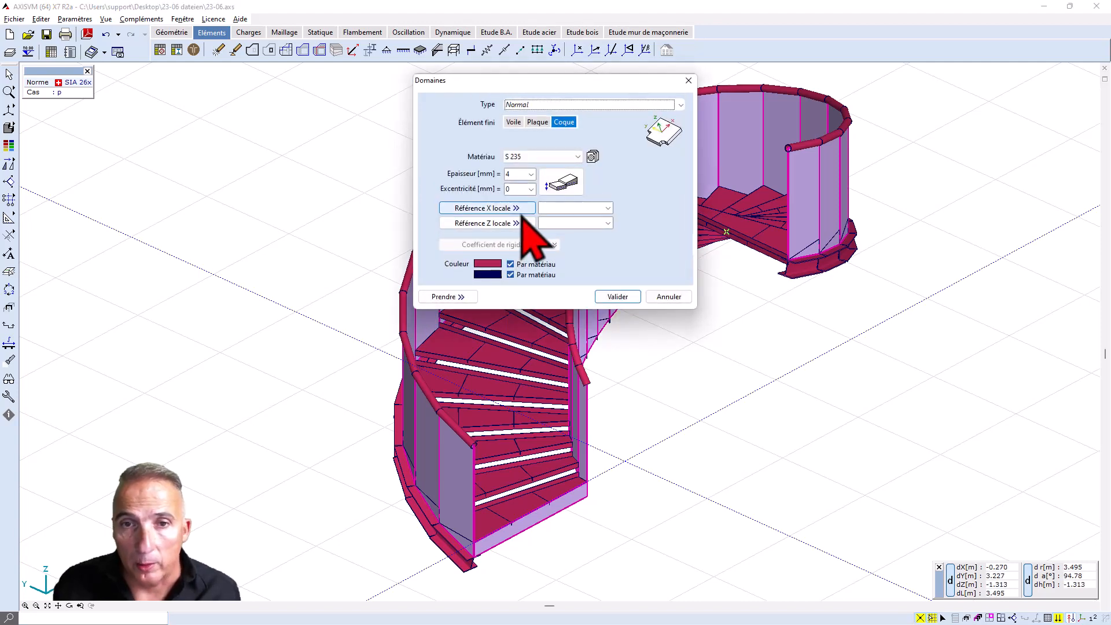
left_click(489, 263)
left_click(492, 263)
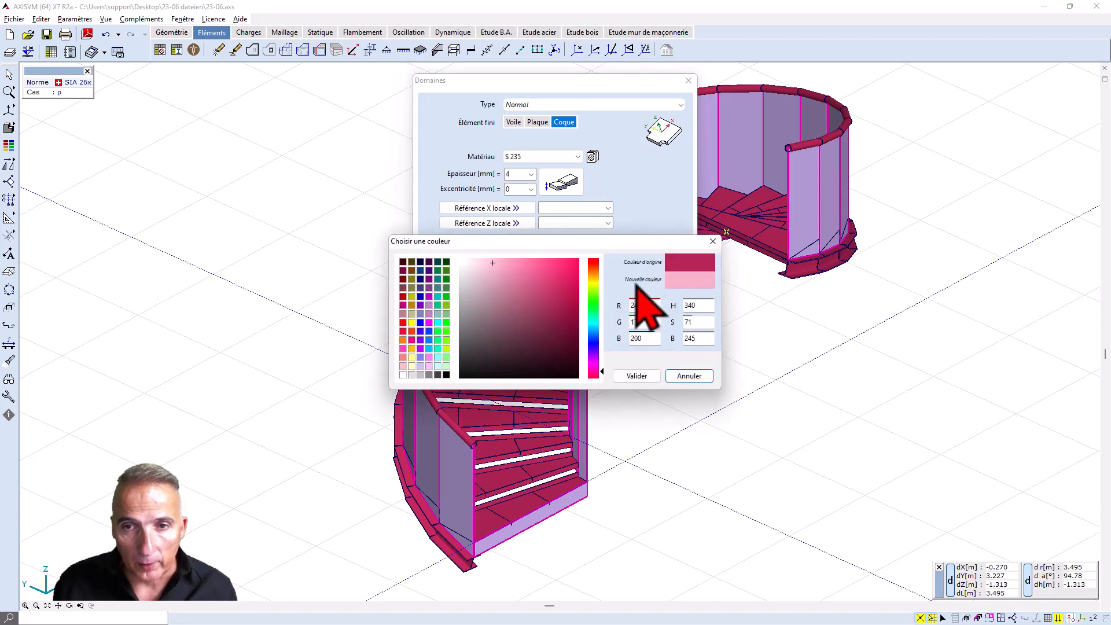
double_click(645, 305)
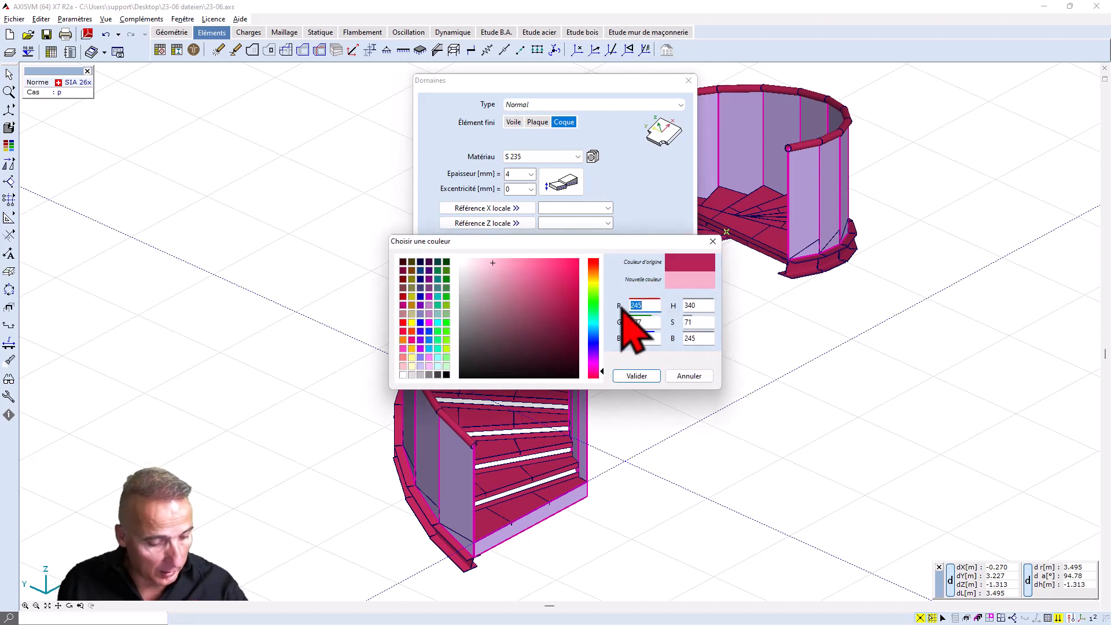
type("54")
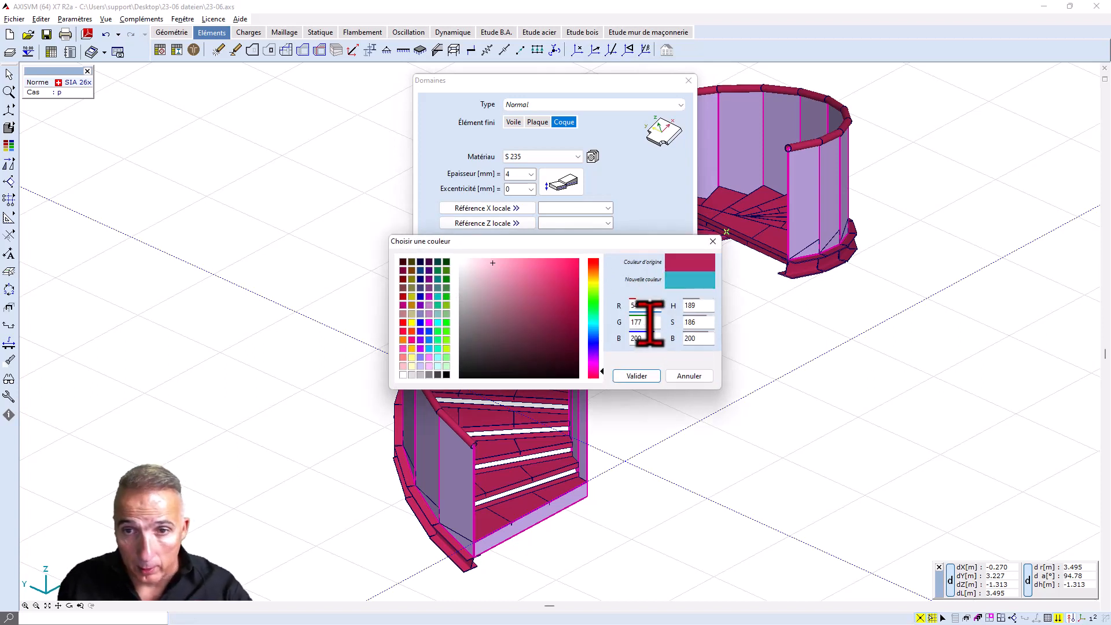
double_click(639, 324)
type("131")
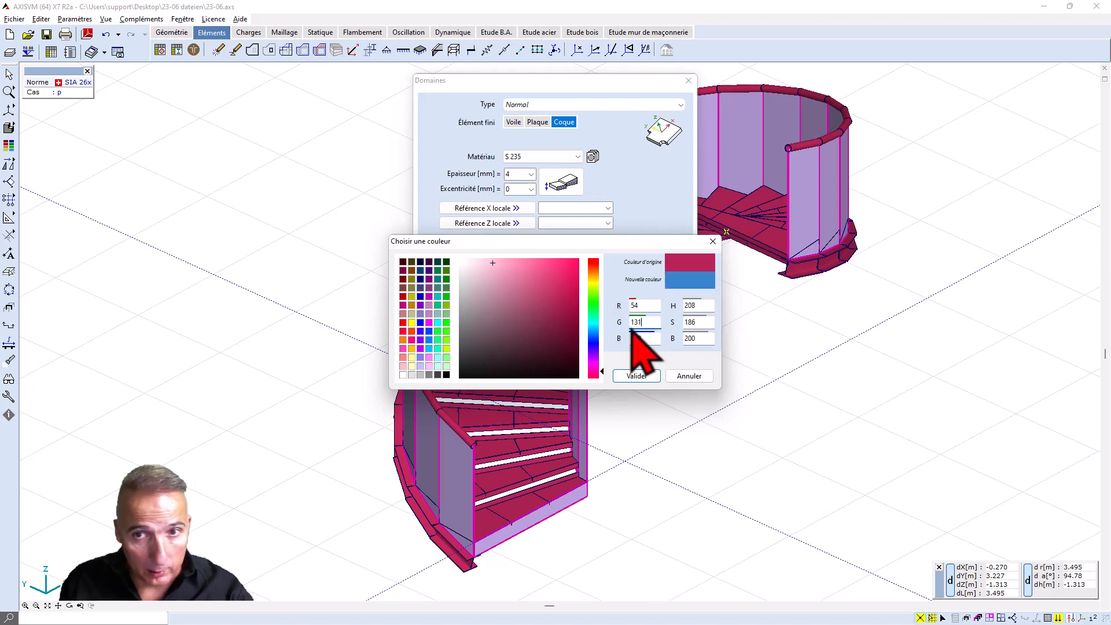
key("Tab")
type("178")
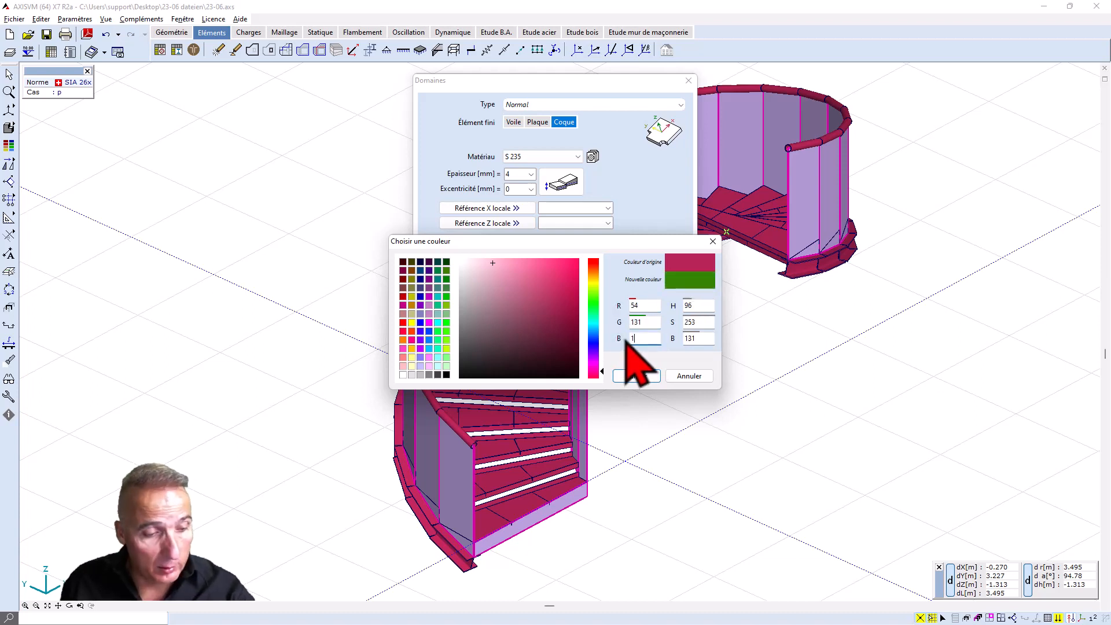
left_click(636, 375)
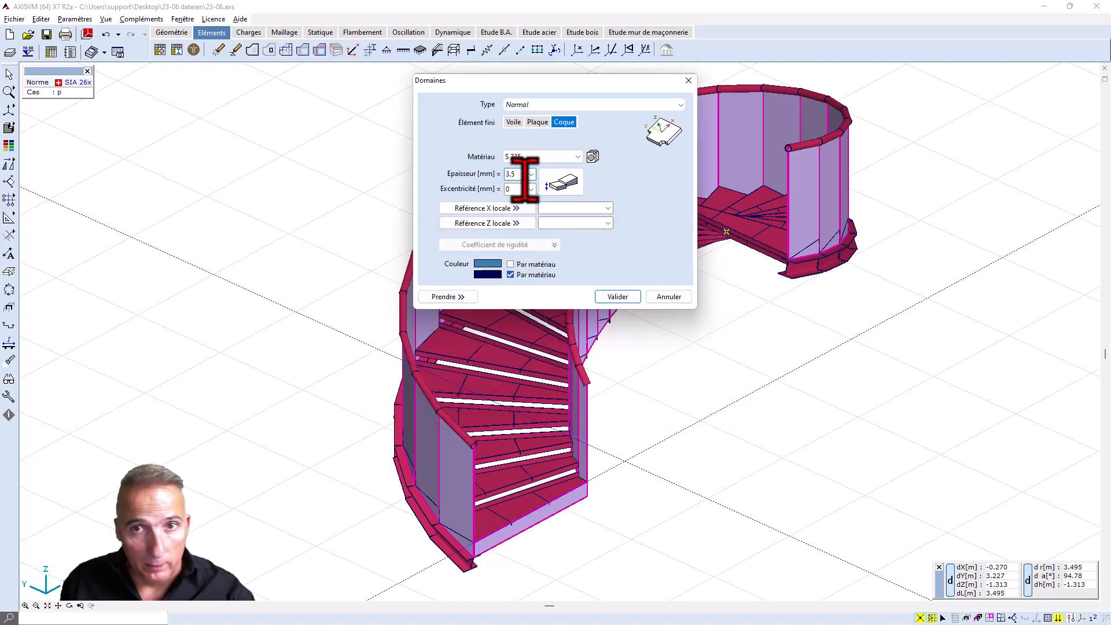
left_click(617, 296)
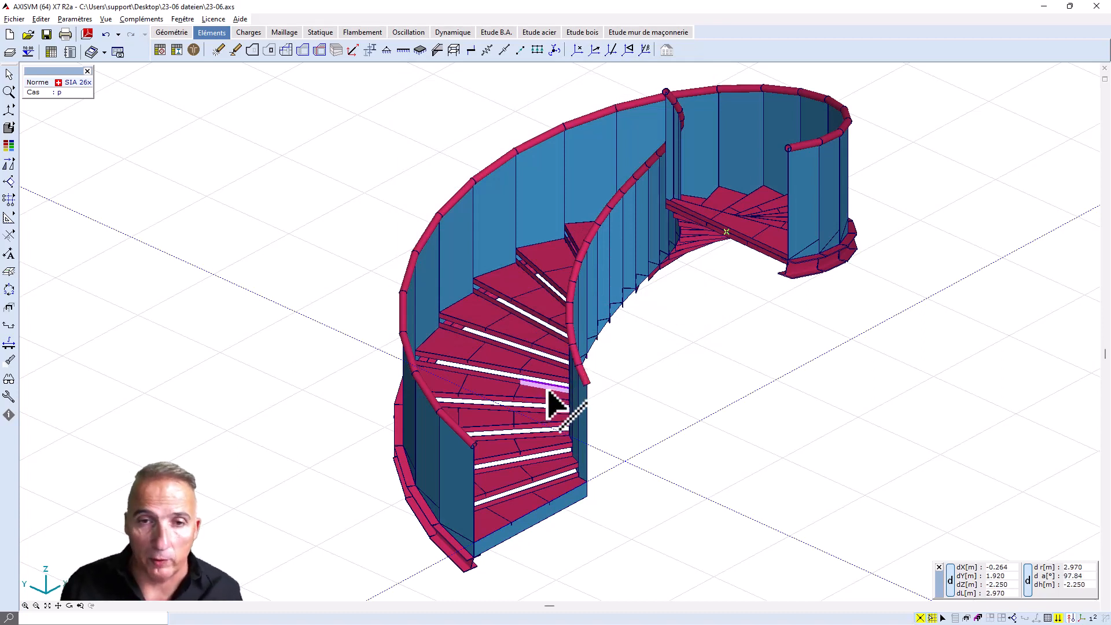
Step: Switch from rendered to line display and run the linear static analysis, automatically adding the missing self-weight to load case g
middle_click_drag(541, 390, 562, 397)
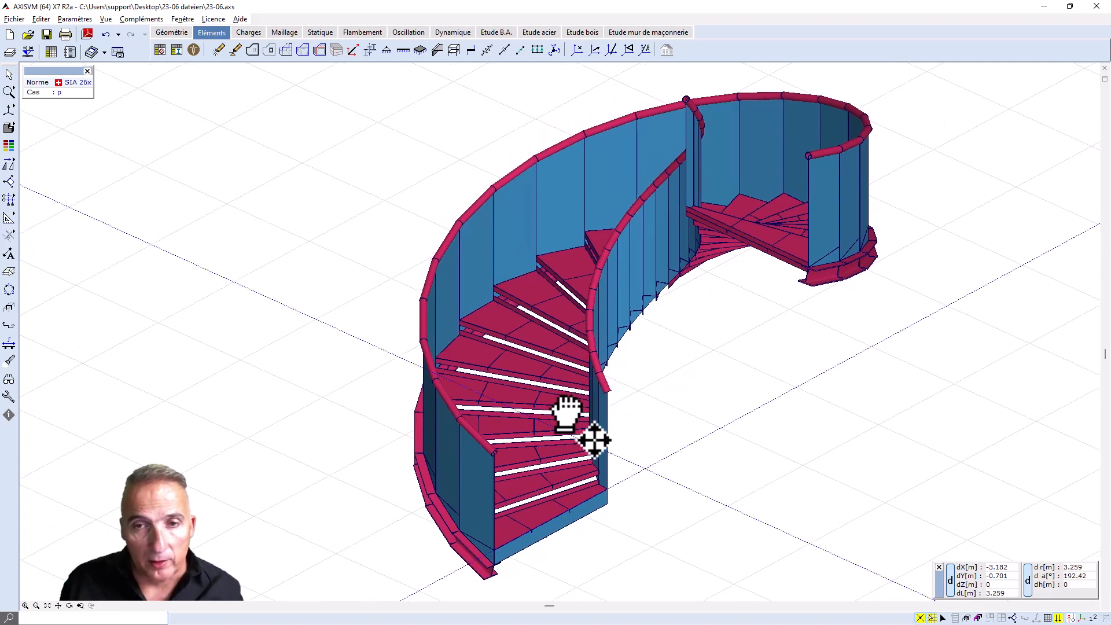
left_click(319, 32)
mouse_move(9, 128)
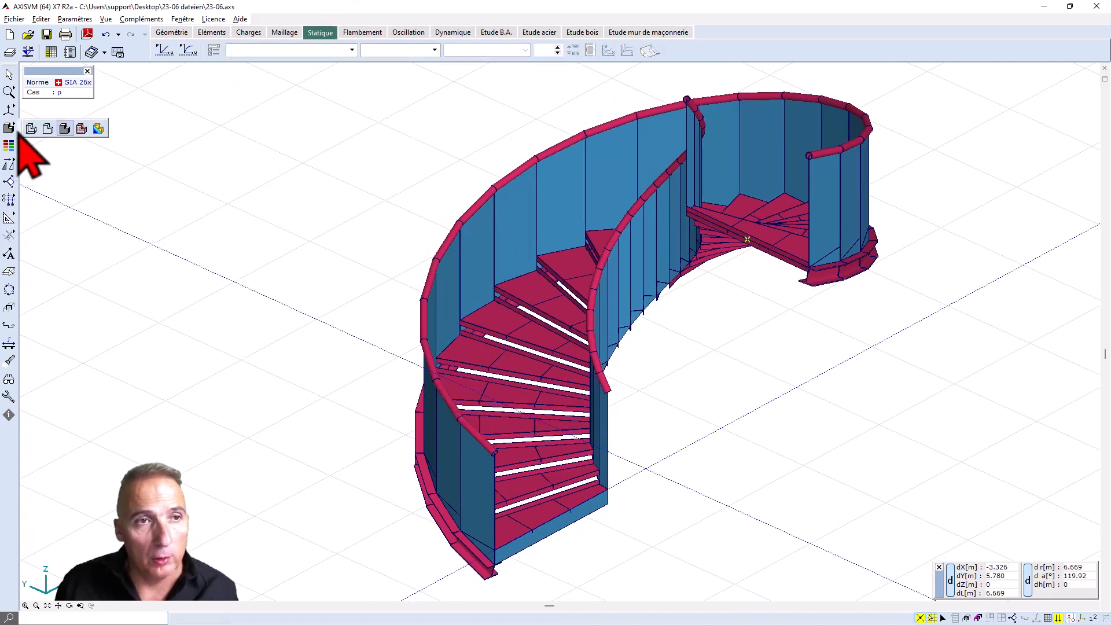
left_click(48, 129)
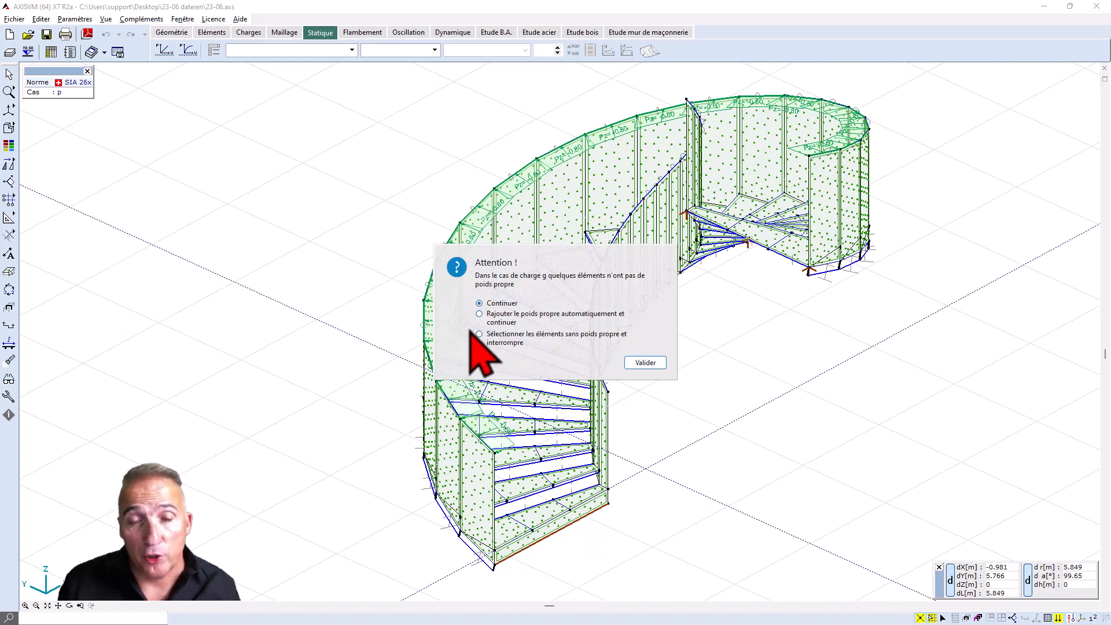
left_click(485, 316)
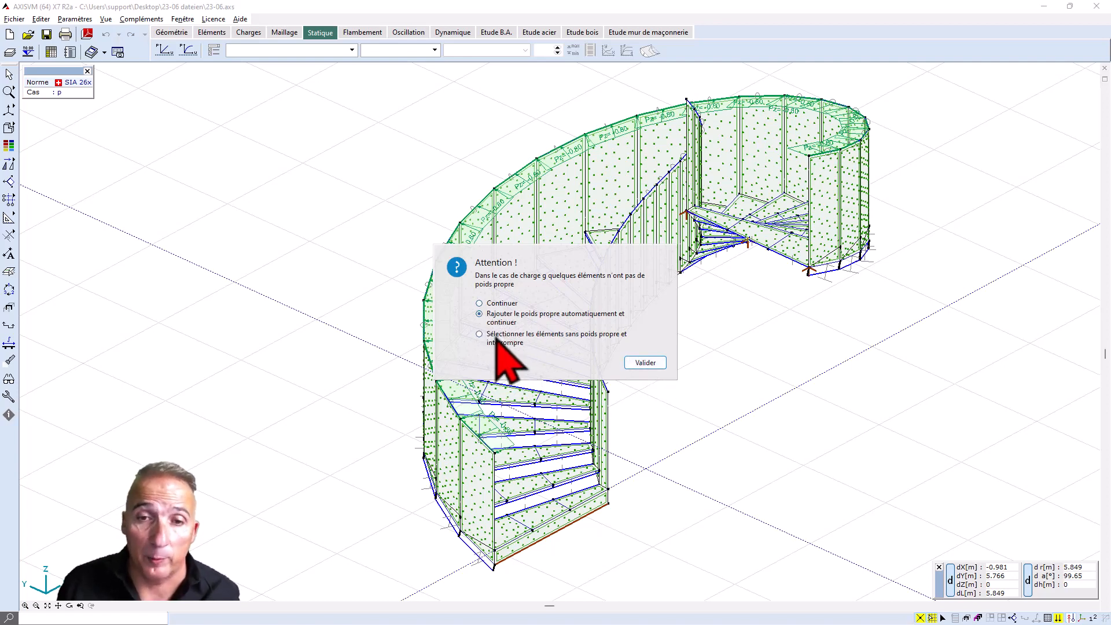
left_click(644, 363)
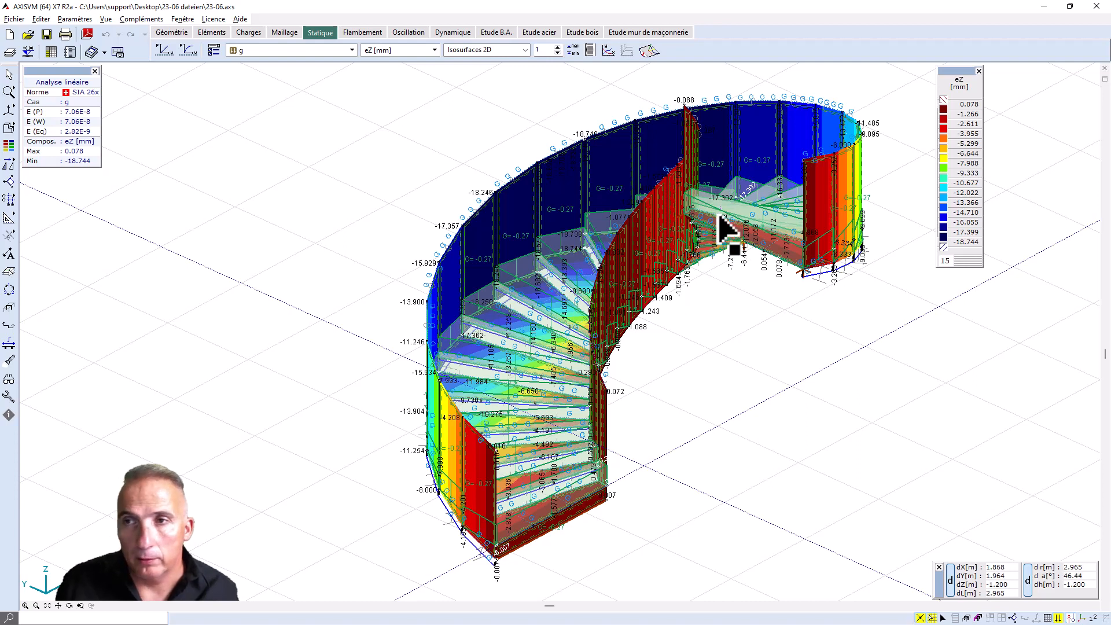
Step: Display the eZ displacements for the Critique Minimum combination and read a node's value on the upper steps
left_click(352, 50)
left_click(241, 115)
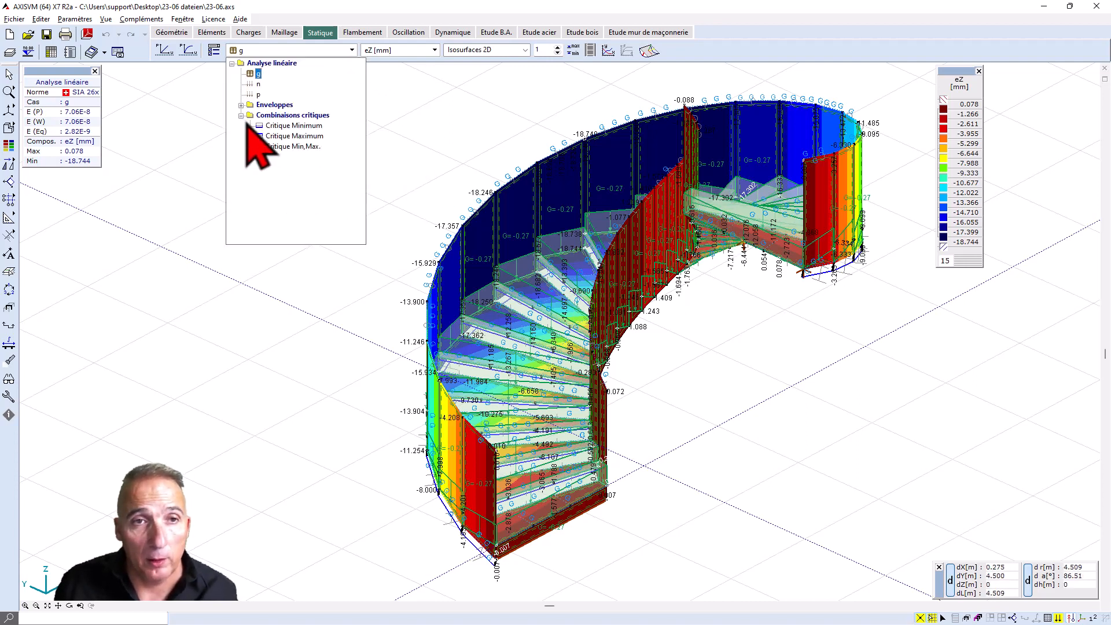
left_click(278, 125)
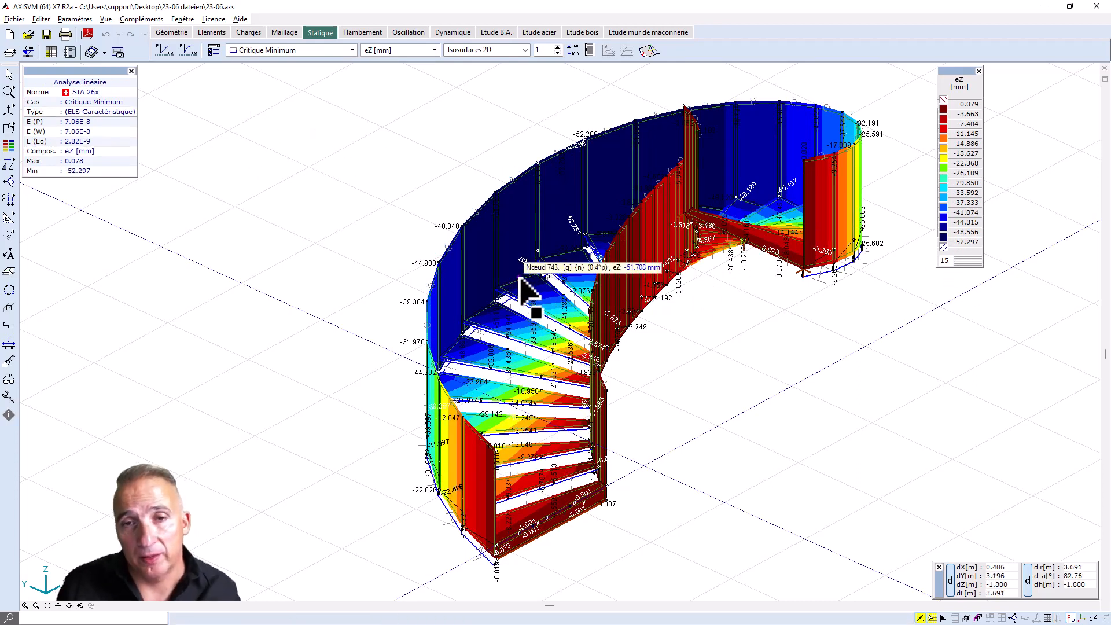
mouse_move(523, 299)
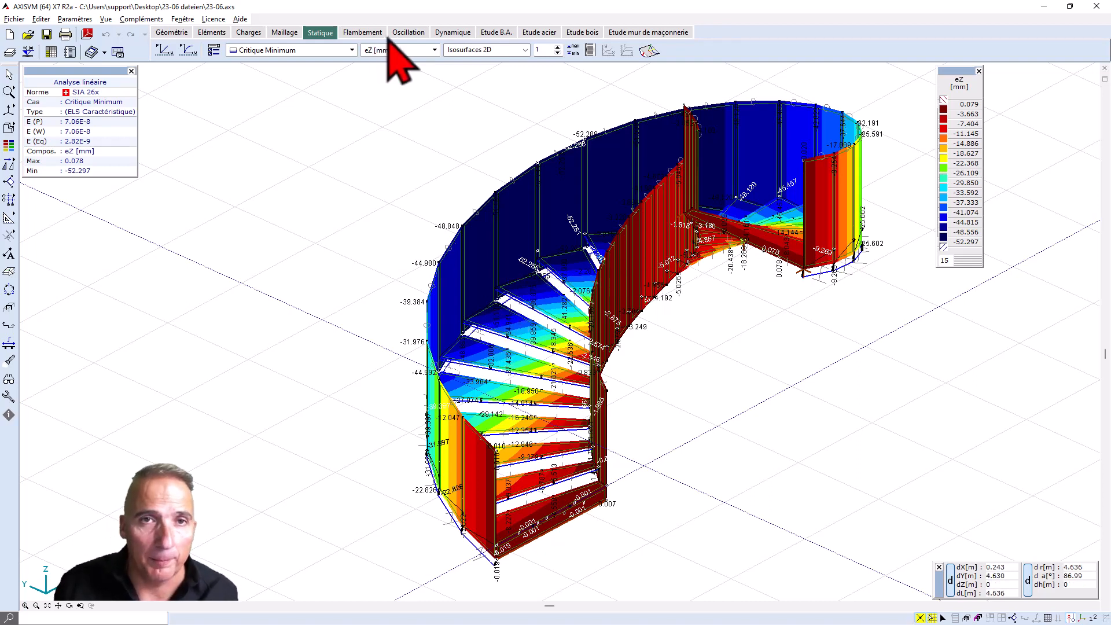
Step: Display the top-face von Mises surface stresses (SVM T) for the Critique Maximum combination
left_click(434, 50)
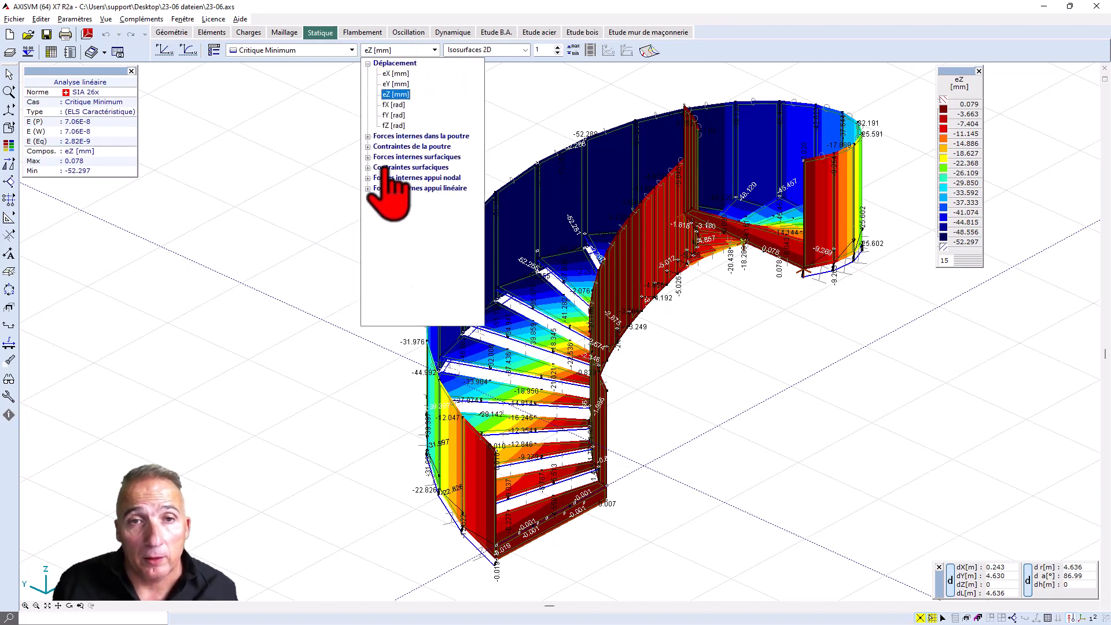
left_click(368, 168)
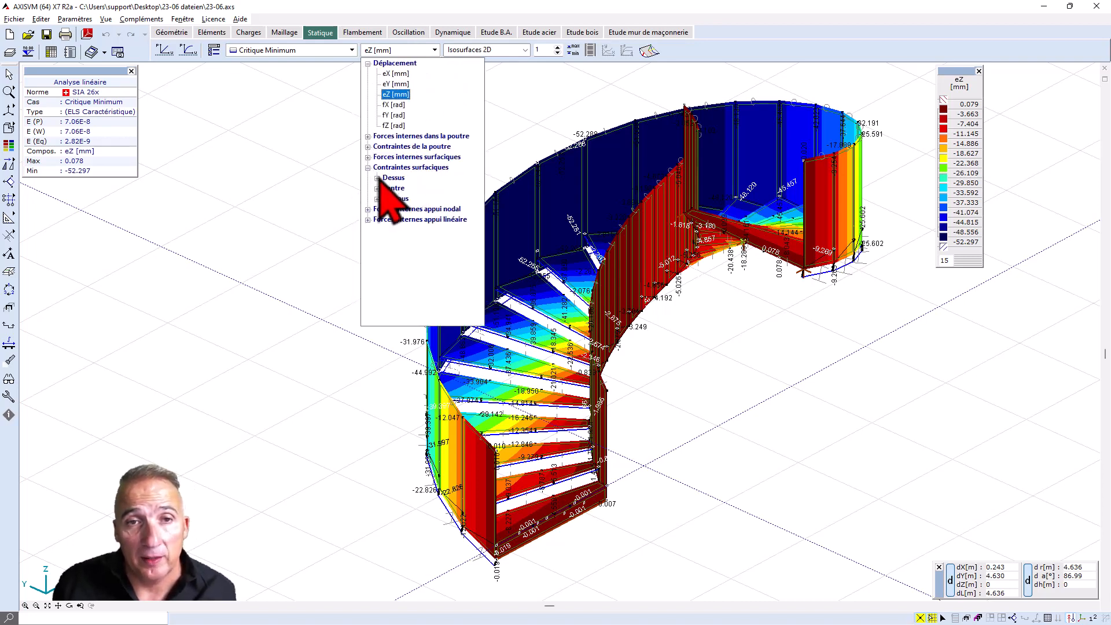
left_click(377, 179)
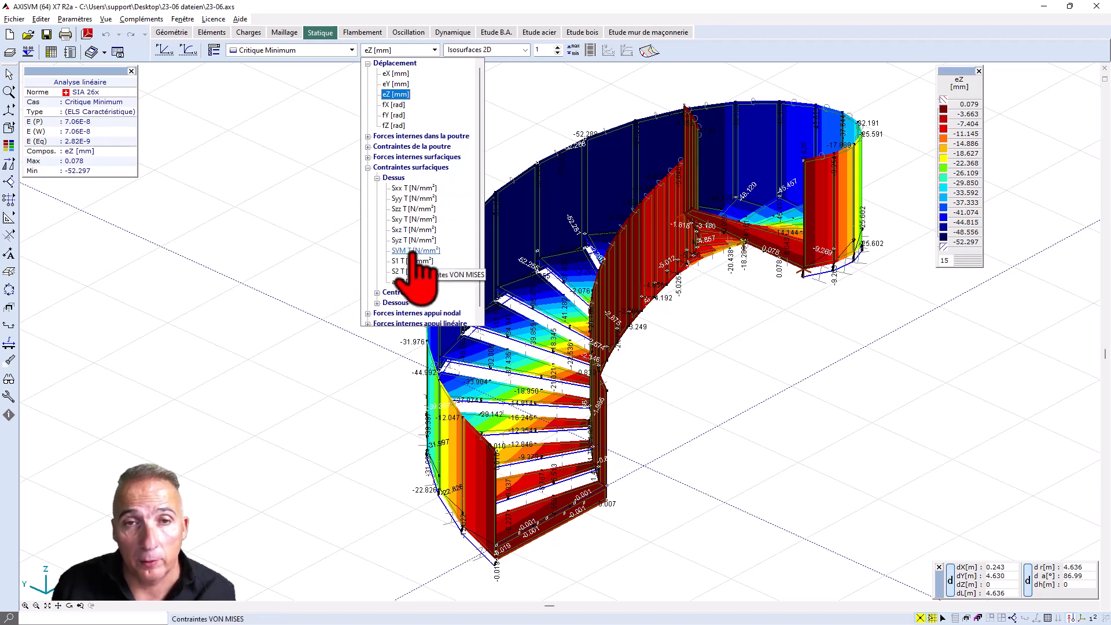
left_click(413, 251)
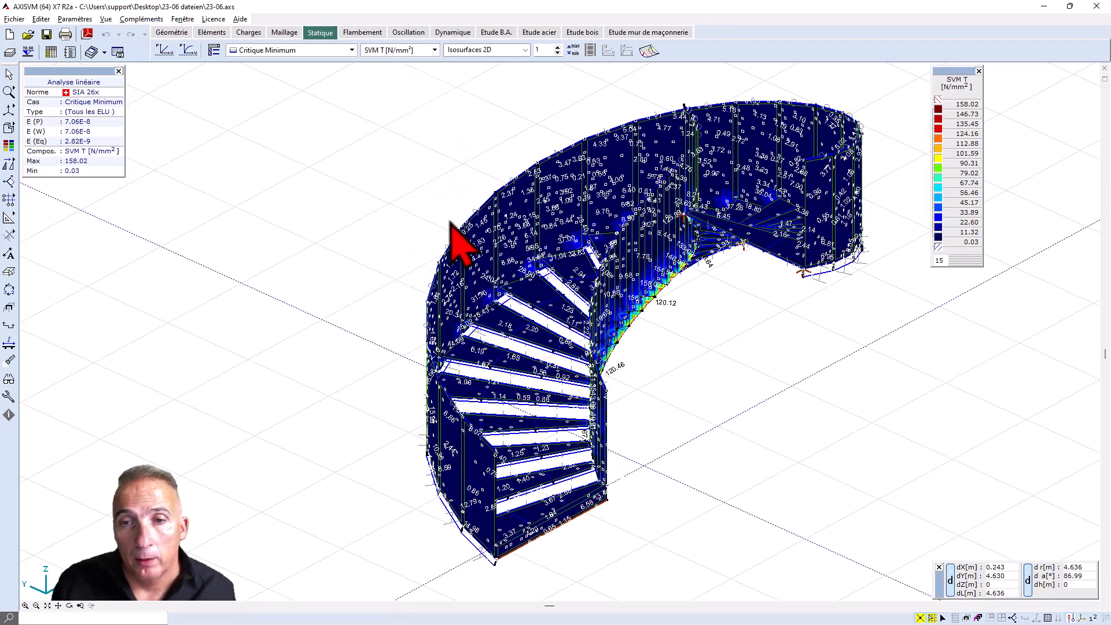
left_click(351, 51)
left_click(324, 143)
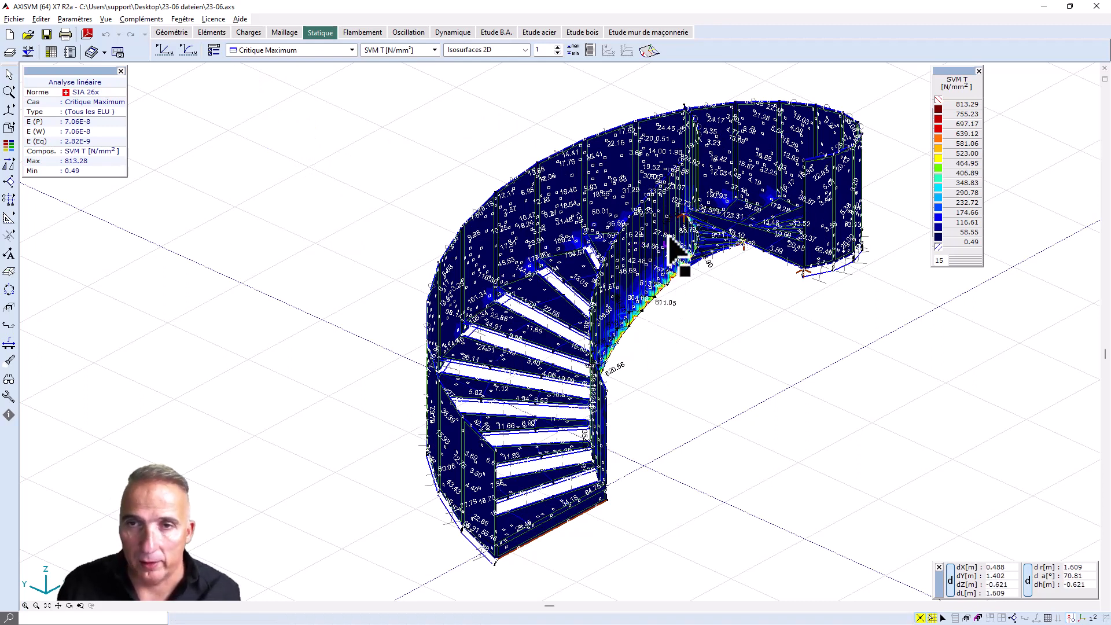
Step: Set the lowest value of the SVM T colour legend to 224 with automatic interpolation, and move the legend clear of the model
double_click(940, 102)
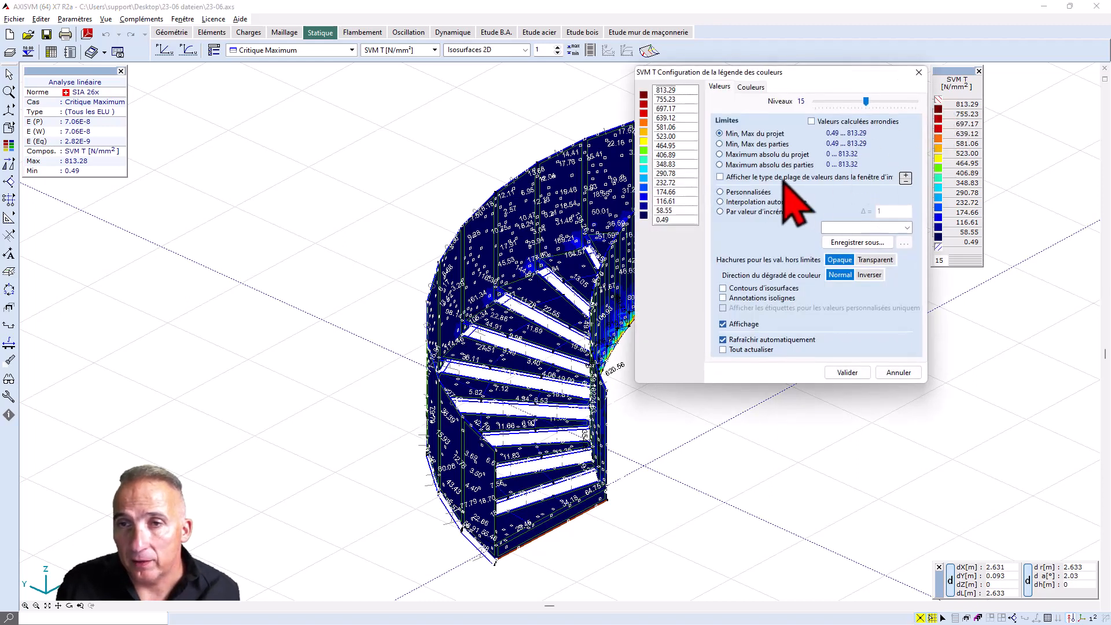
double_click(675, 221)
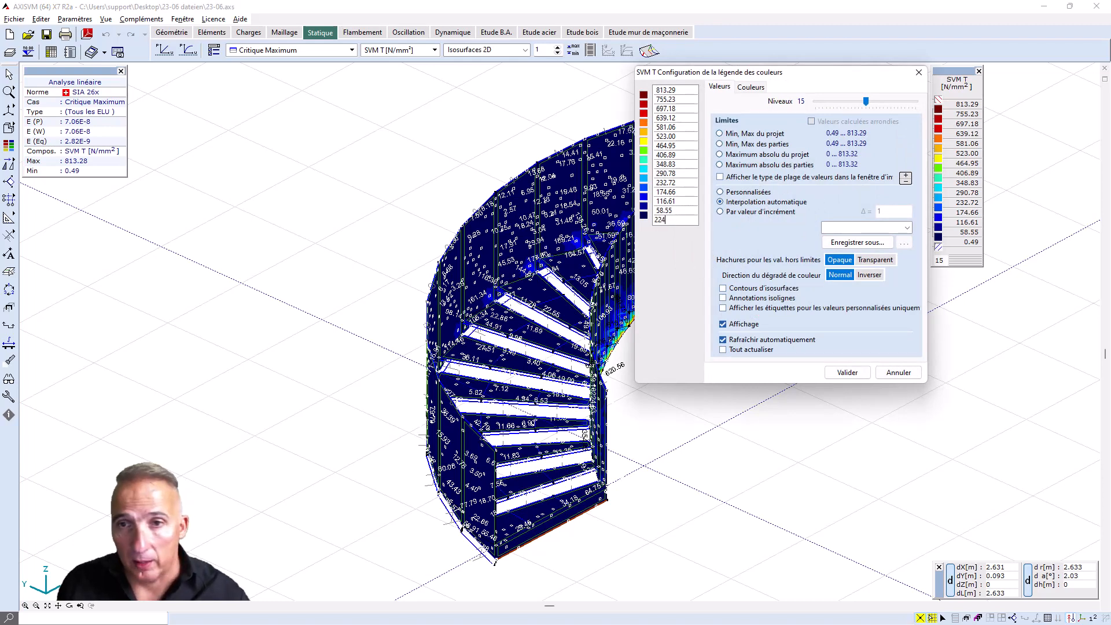
type("224")
key("Return")
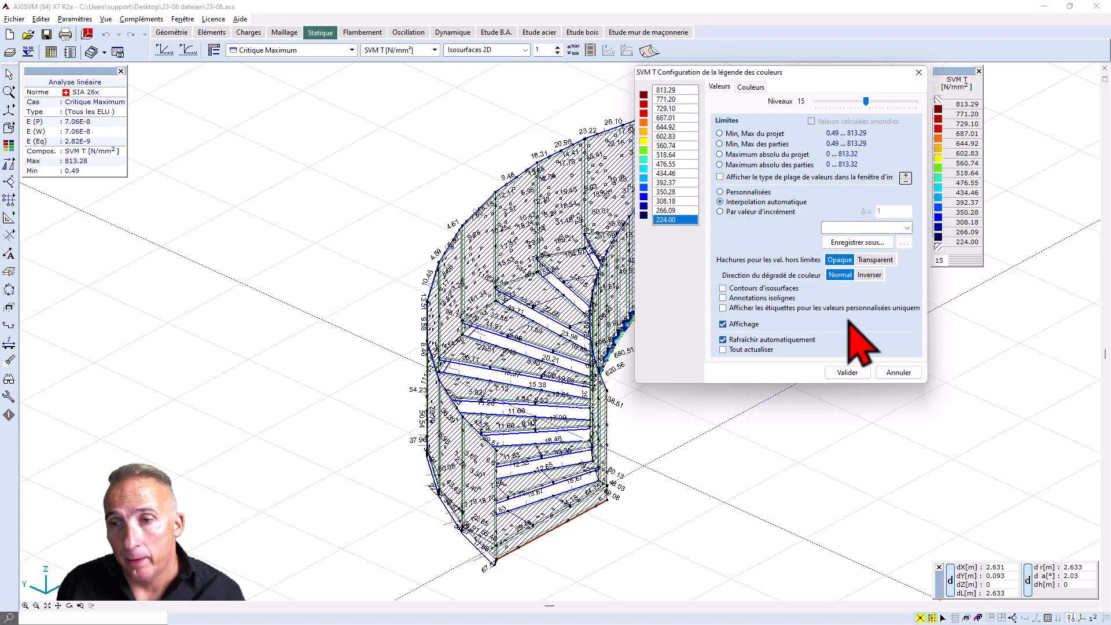
left_click(847, 372)
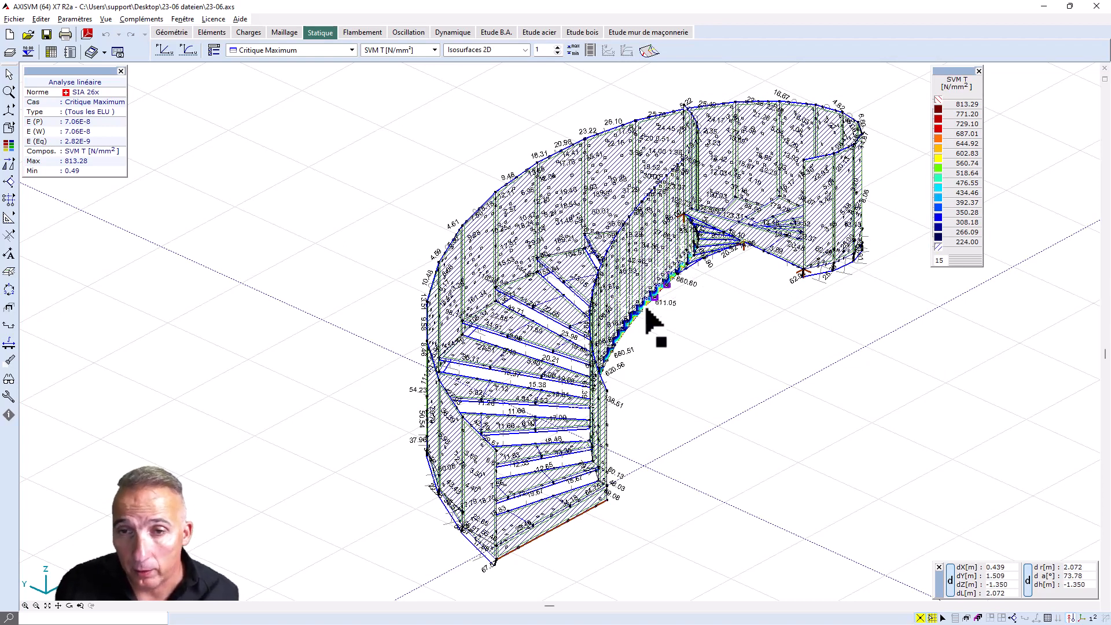
scroll(645, 310, "up", 1)
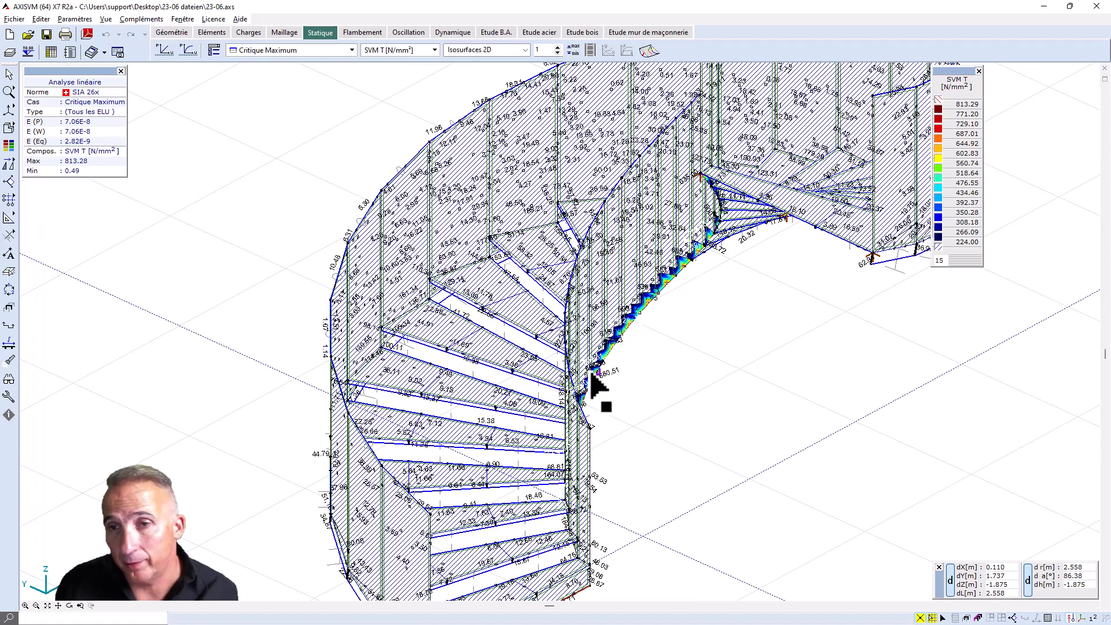
scroll(675, 294, "down", 3)
middle_click_drag(674, 295, 665, 300)
left_click_drag(956, 79, 1074, 79)
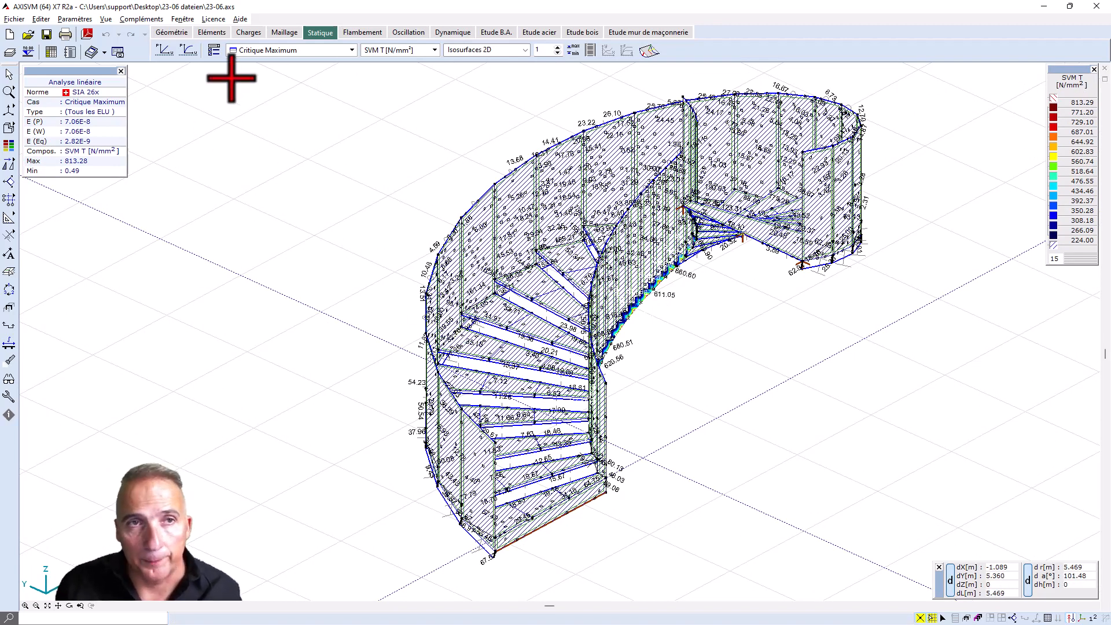
Step: Enable nonlinear properties for the S 235 steel and set its elastic limits in tension and compression to 224 N/mm²
left_click(211, 32)
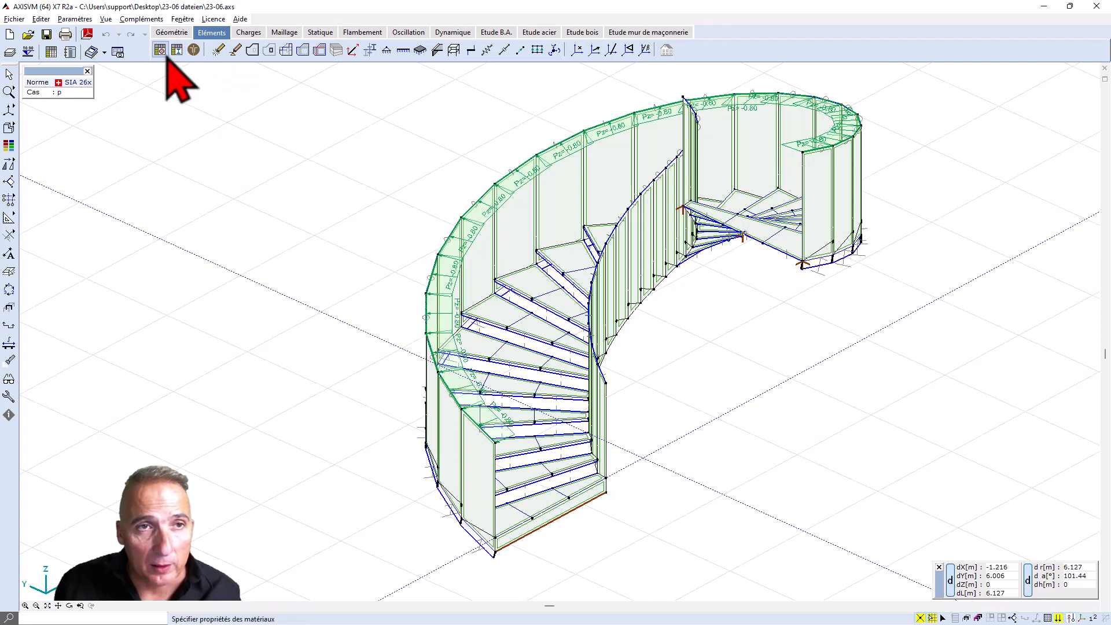
left_click(160, 49)
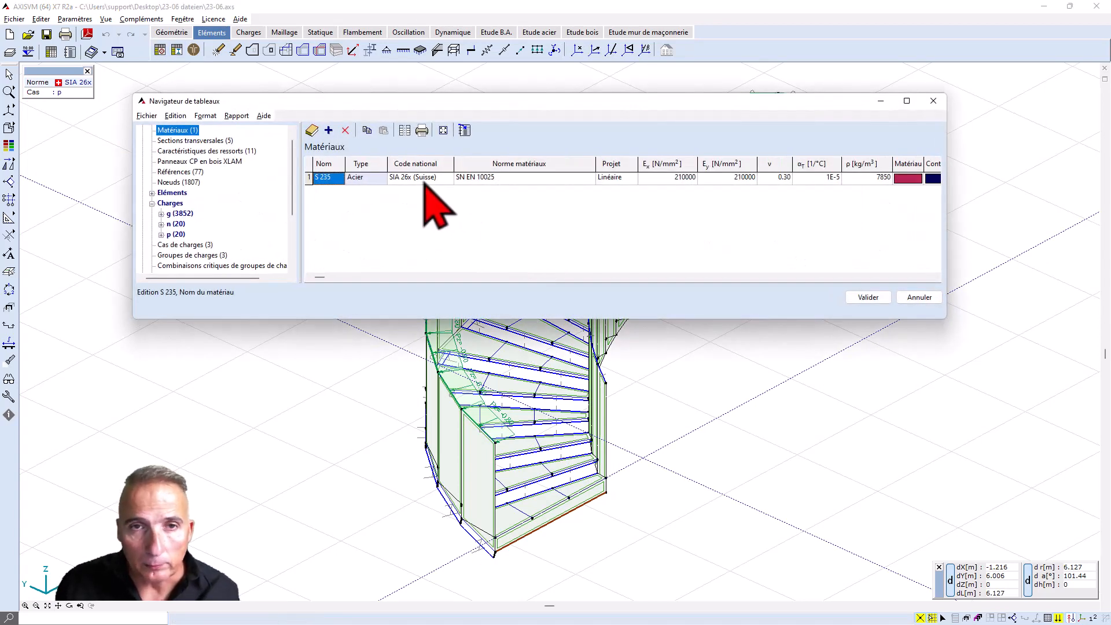
left_click(424, 180)
double_click(424, 181)
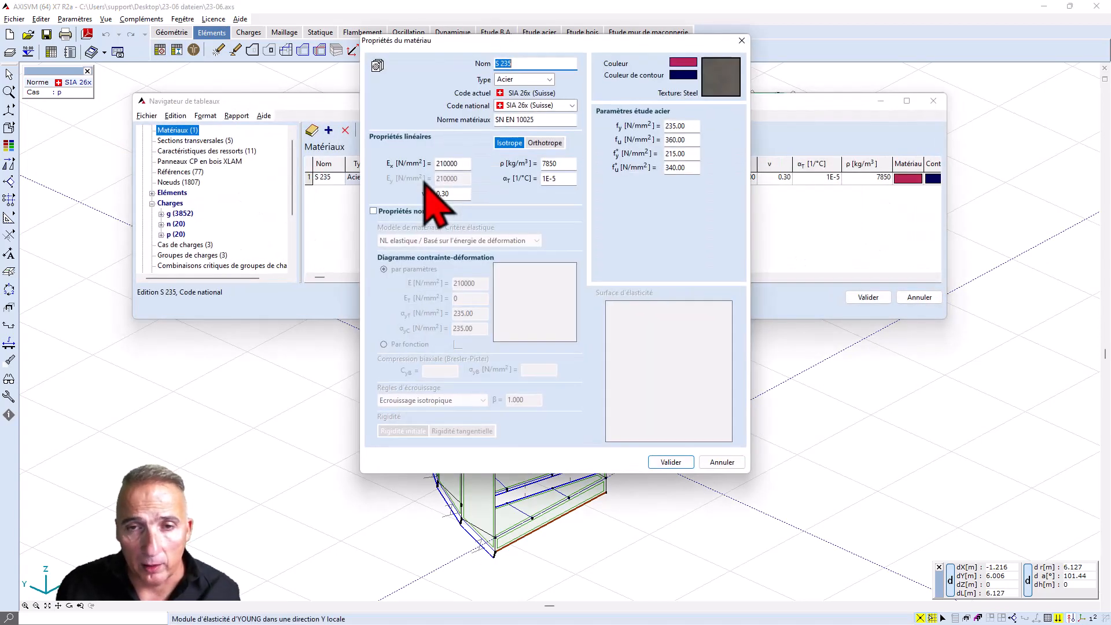
left_click(373, 212)
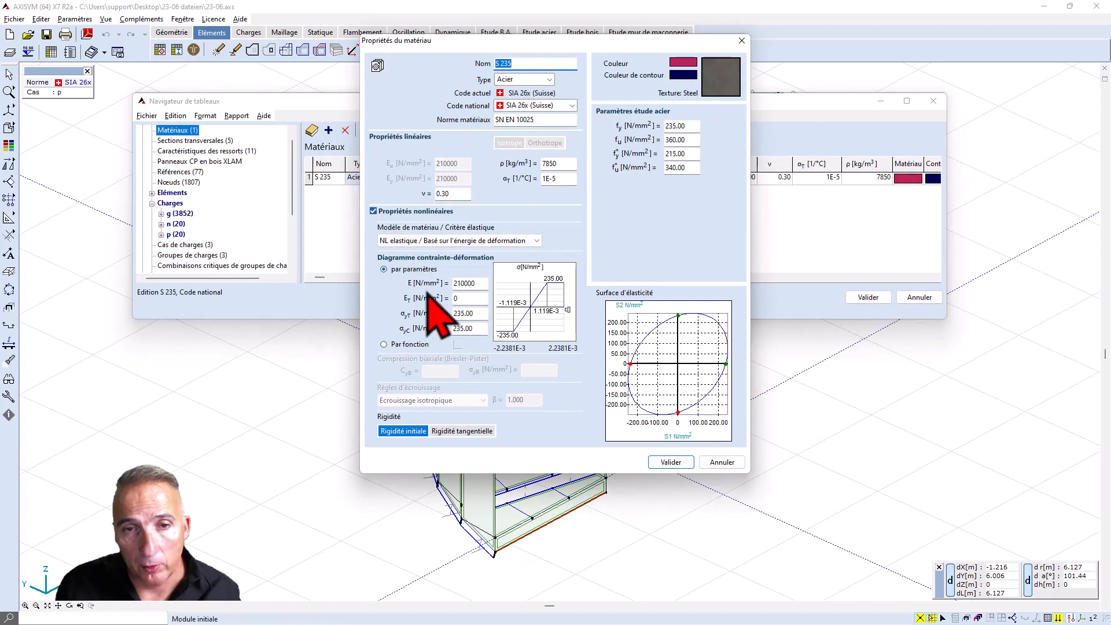
left_click(468, 312)
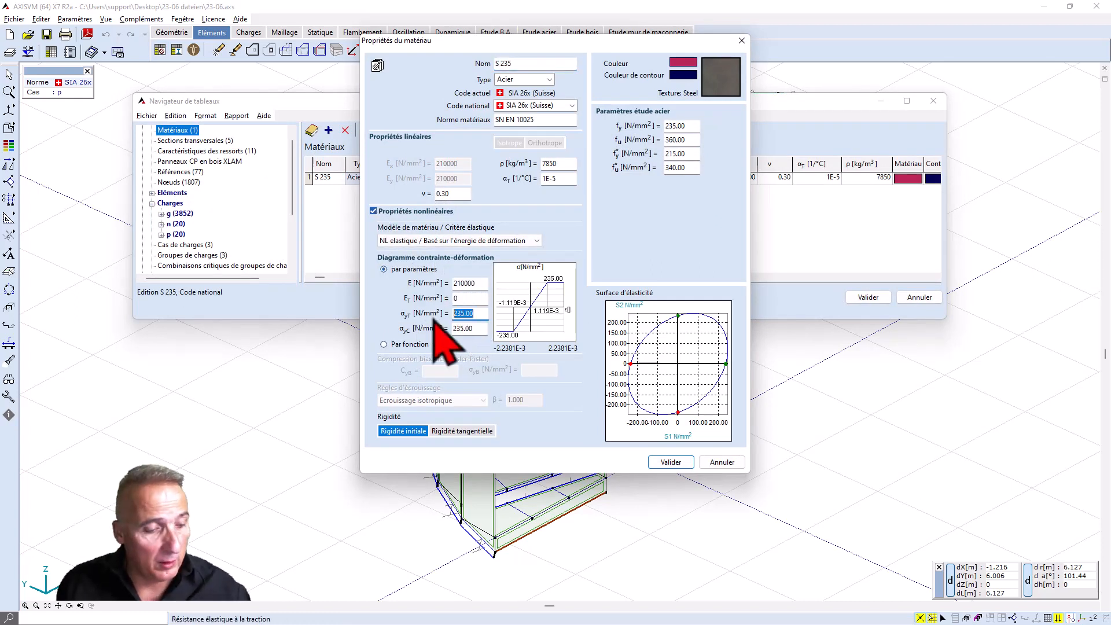
type("224")
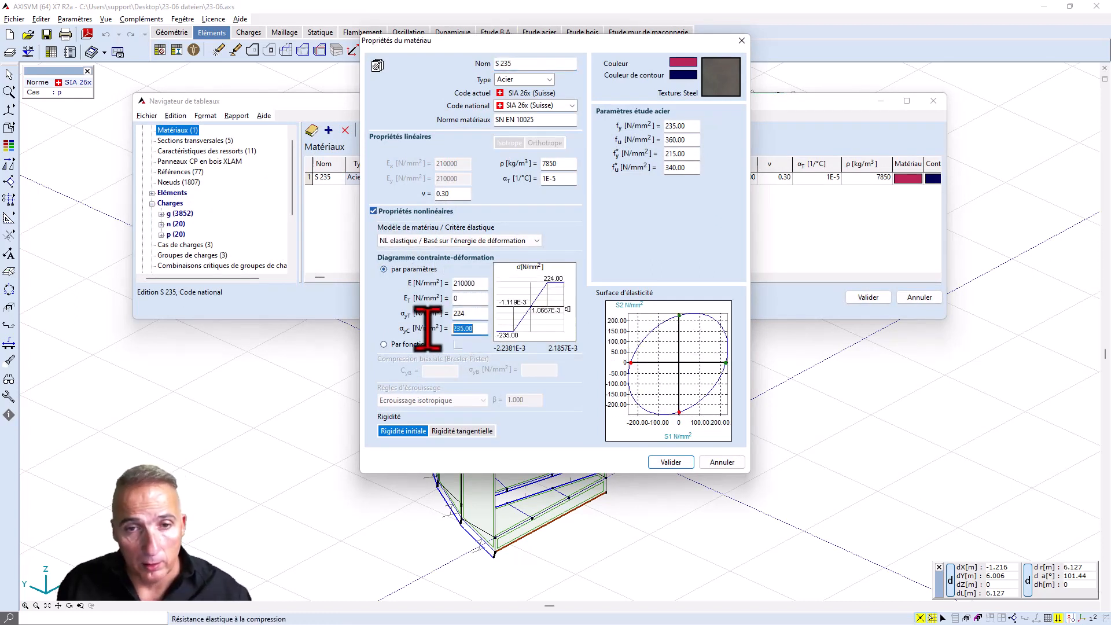
key("Tab")
type("224")
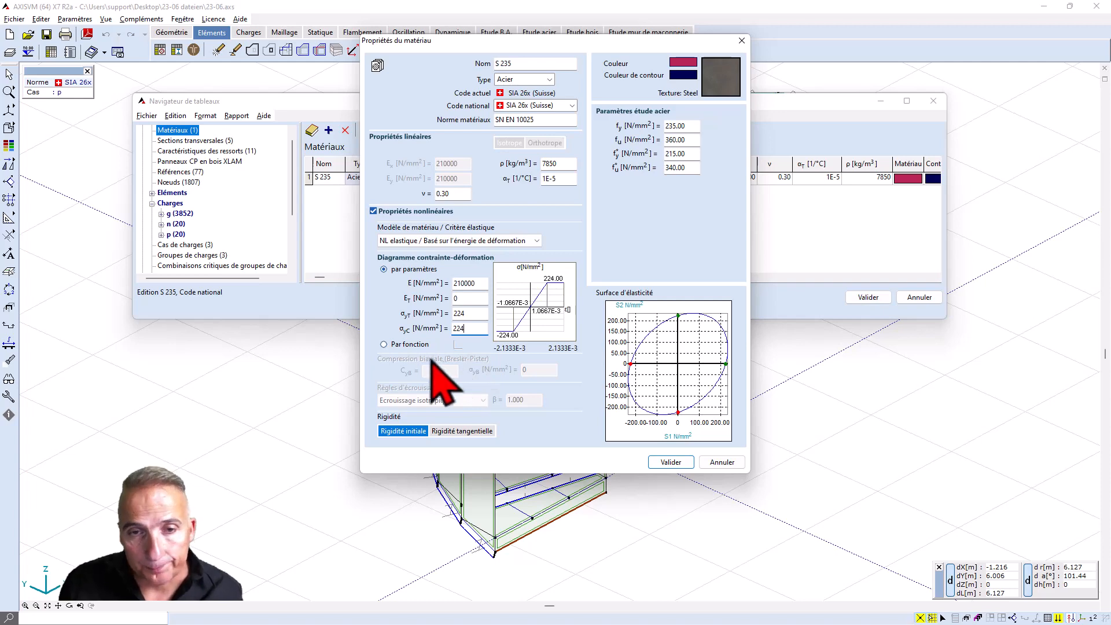
left_click(665, 462)
left_click(866, 297)
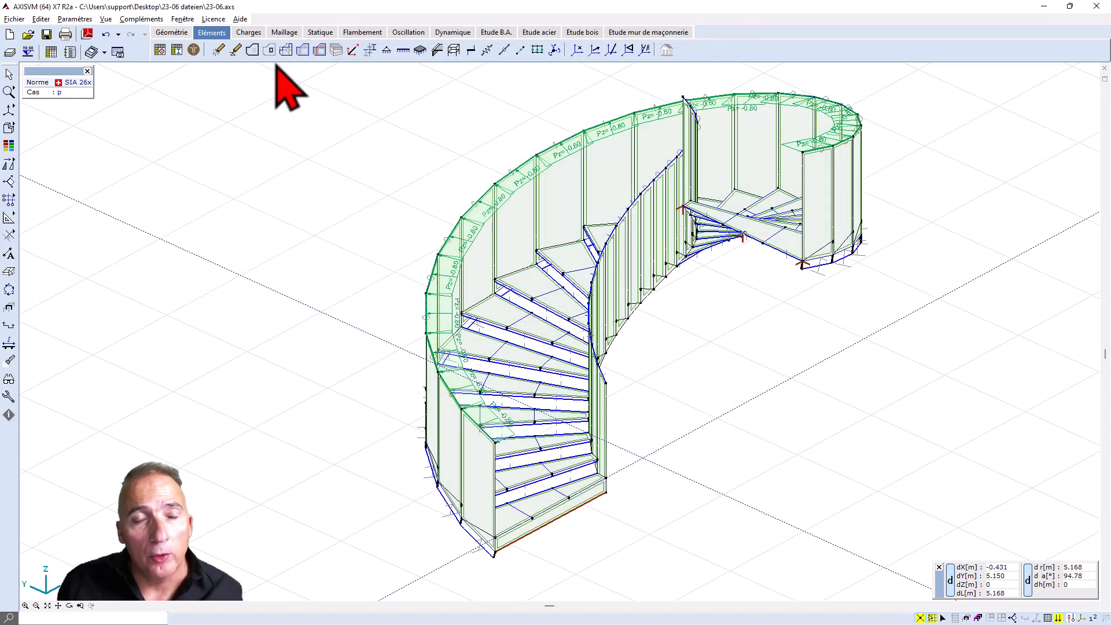
Step: Create a custom ELU load combination with factors 1.35 for g, 1.50 for n and 1.50 for p, and save the project changes
left_click(259, 33)
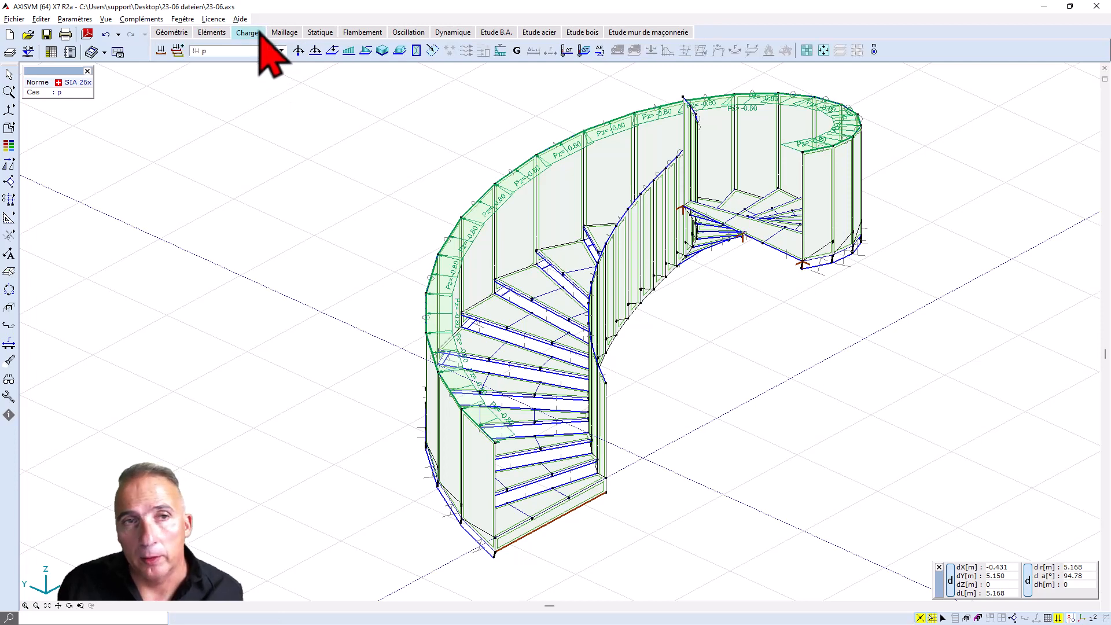
left_click(177, 51)
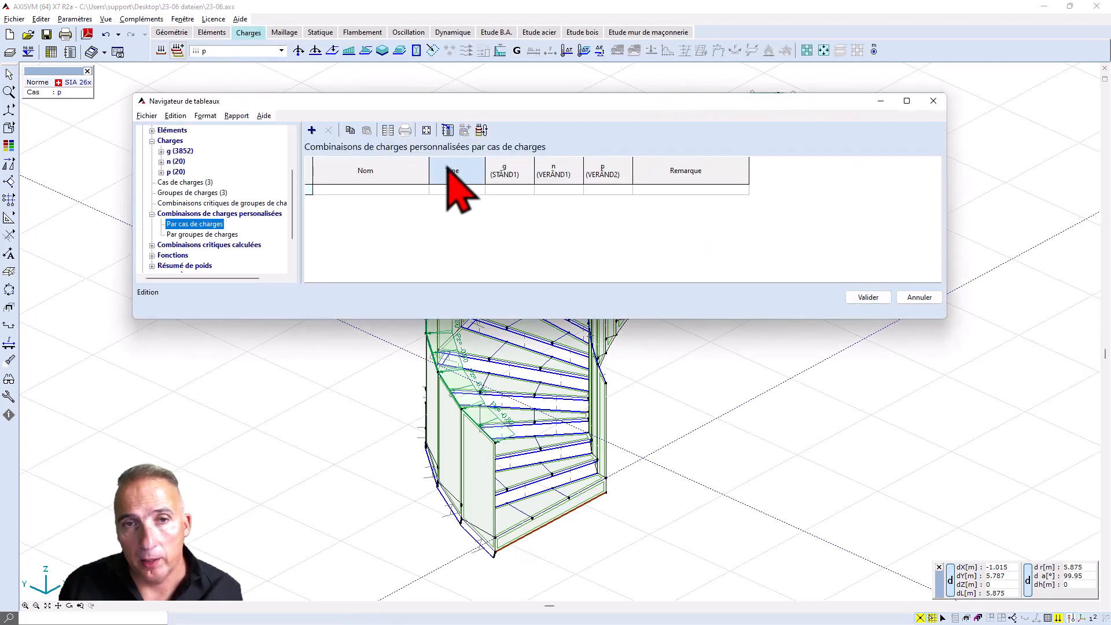
left_click(389, 189)
left_click(466, 198)
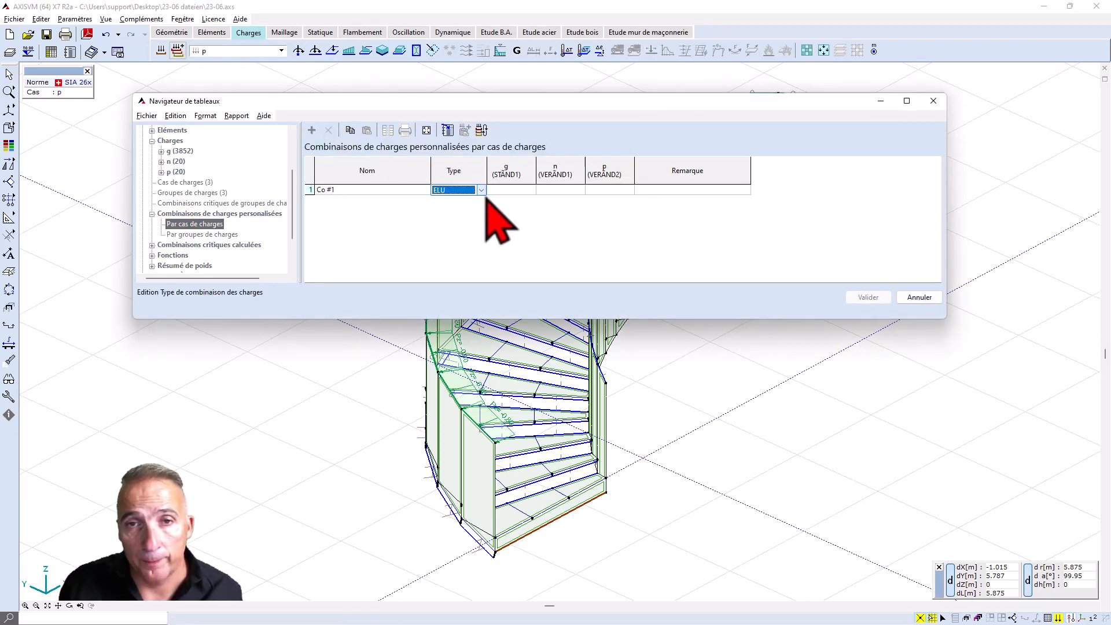
left_click(506, 192)
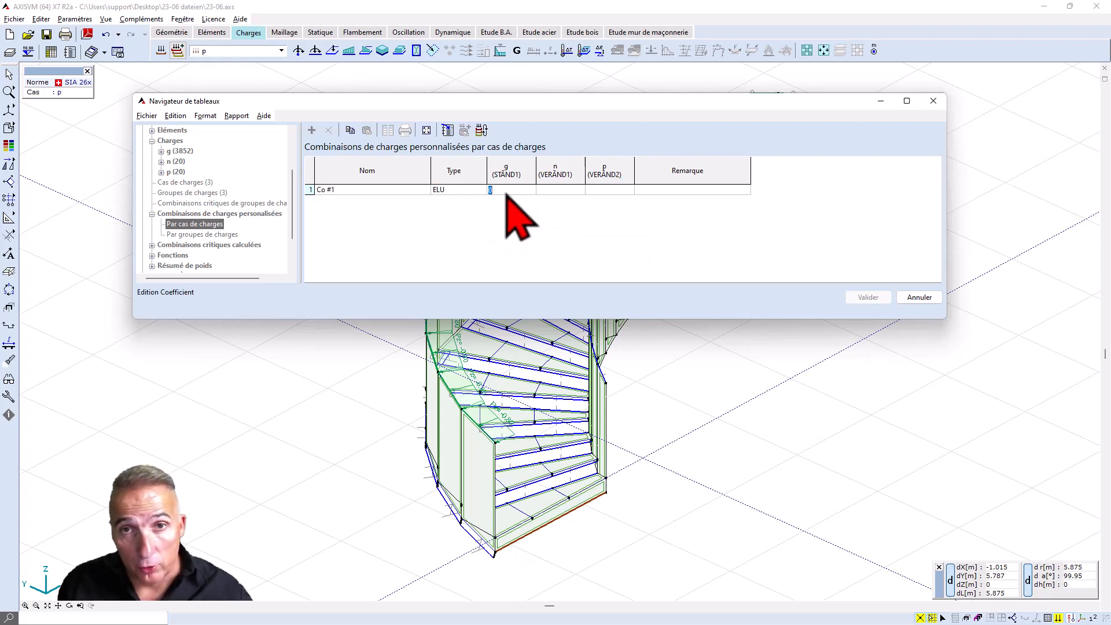
type("1.3")
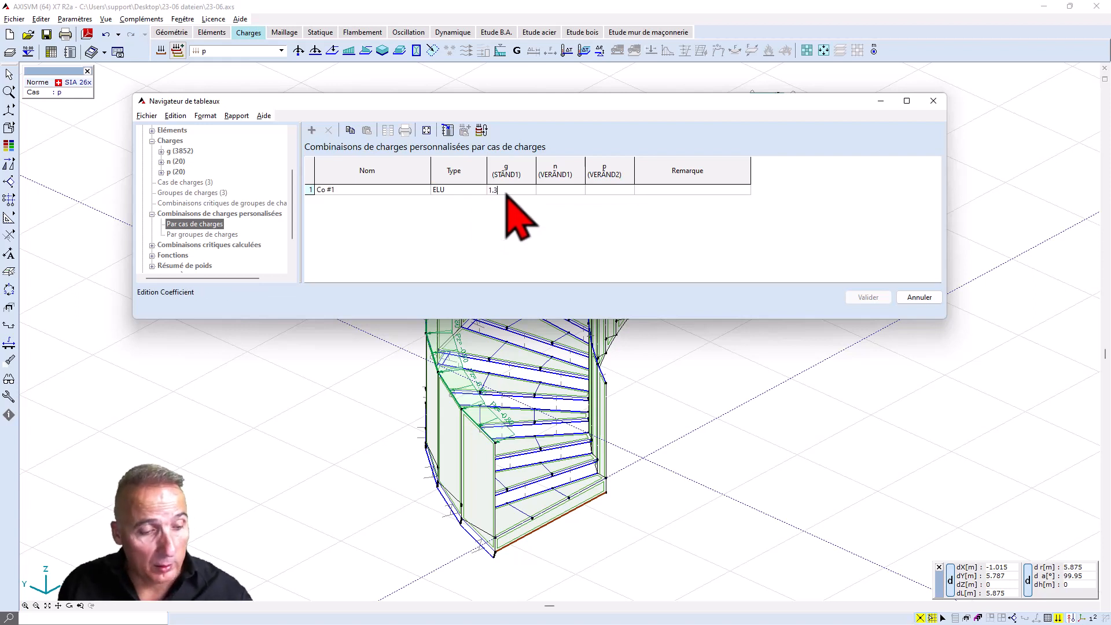
type("5")
type("1.")
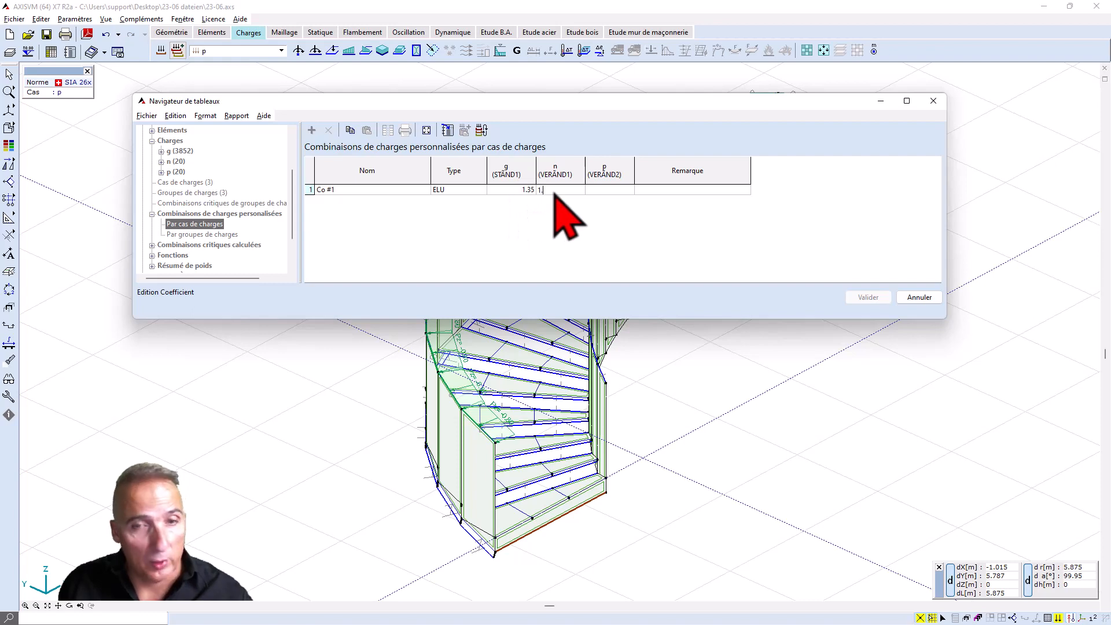
type("5")
type("1.")
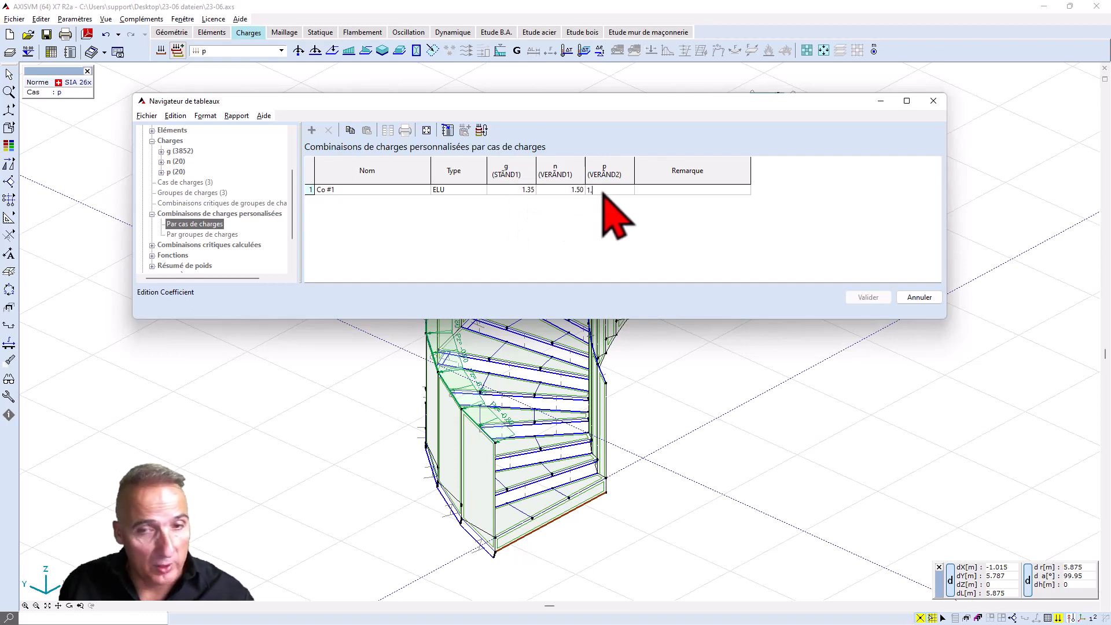
type("50")
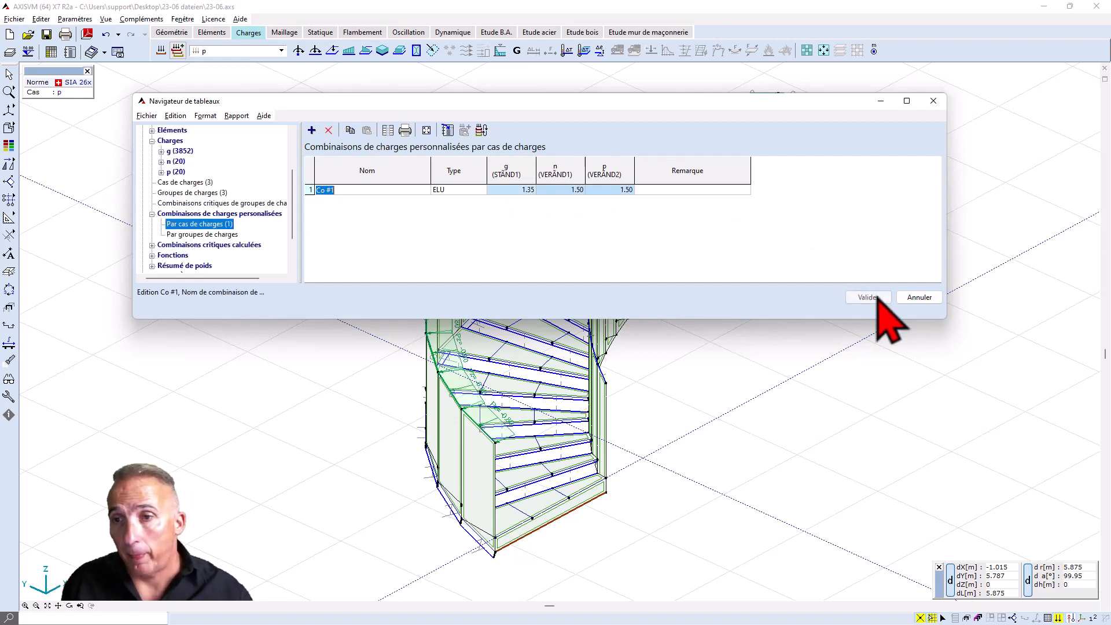
left_click(870, 296)
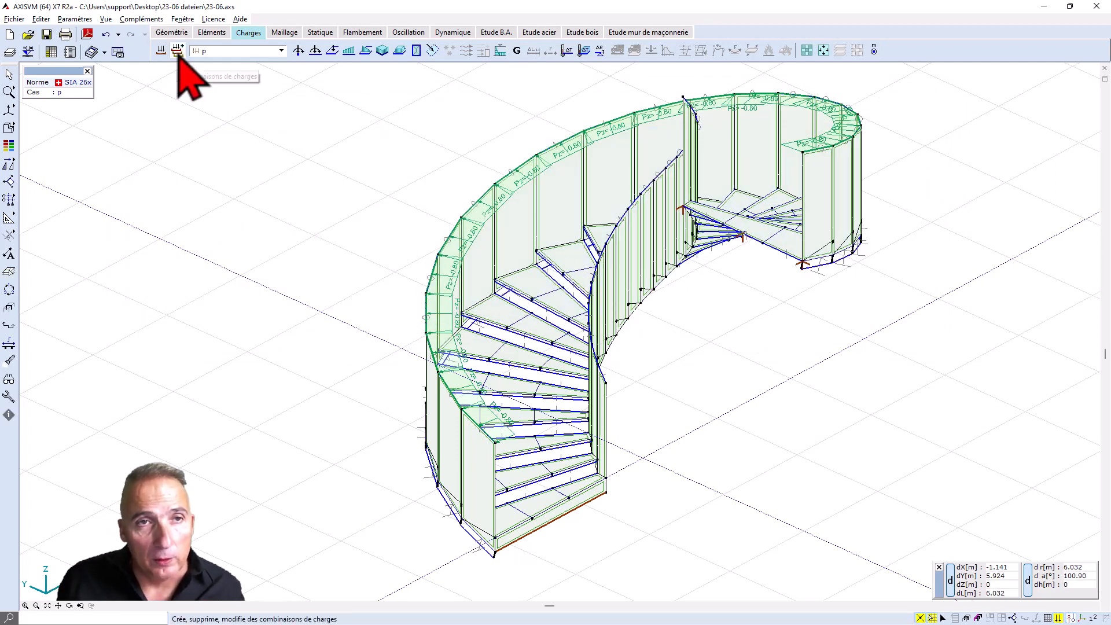
left_click(320, 32)
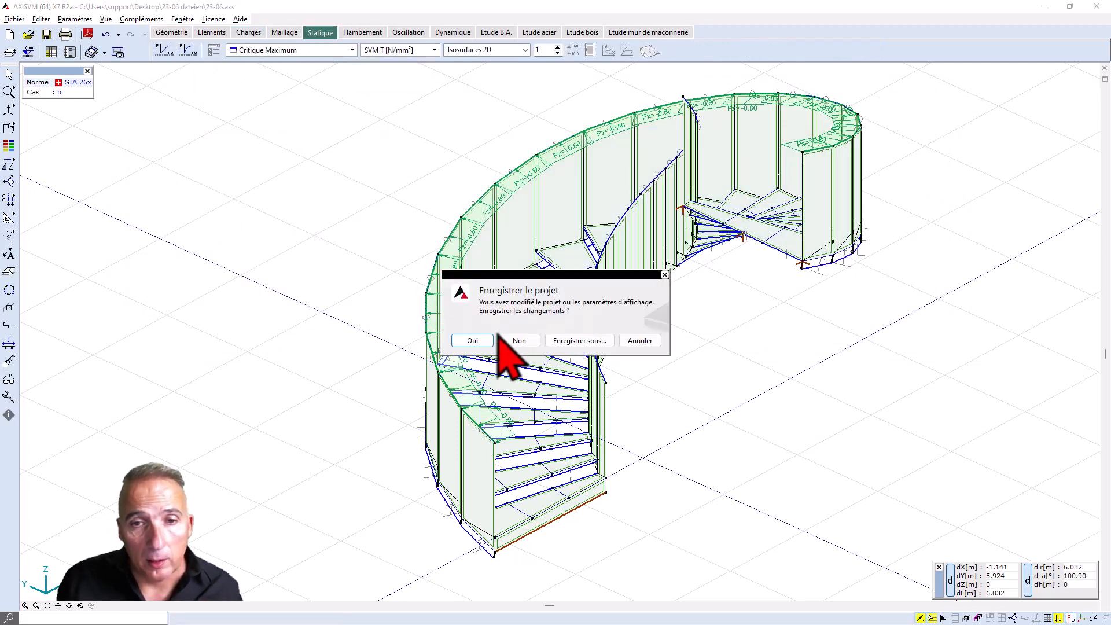
left_click(477, 339)
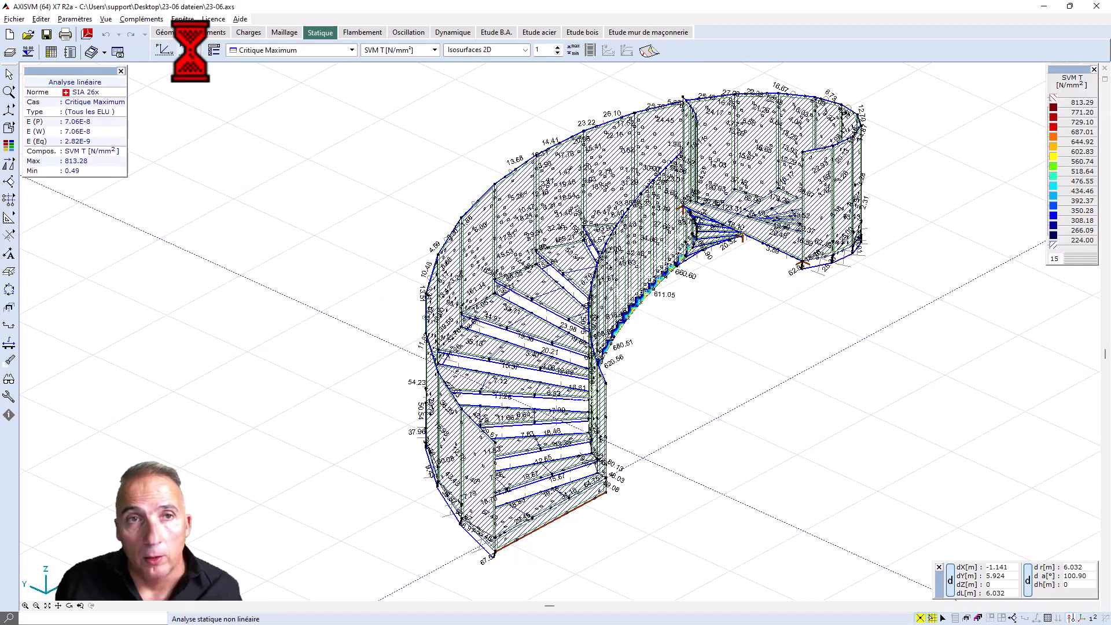
Step: Set up a nonlinear static analysis of the ELU combination with 6 constant increments, and cancel the setup without running it
left_click(188, 50)
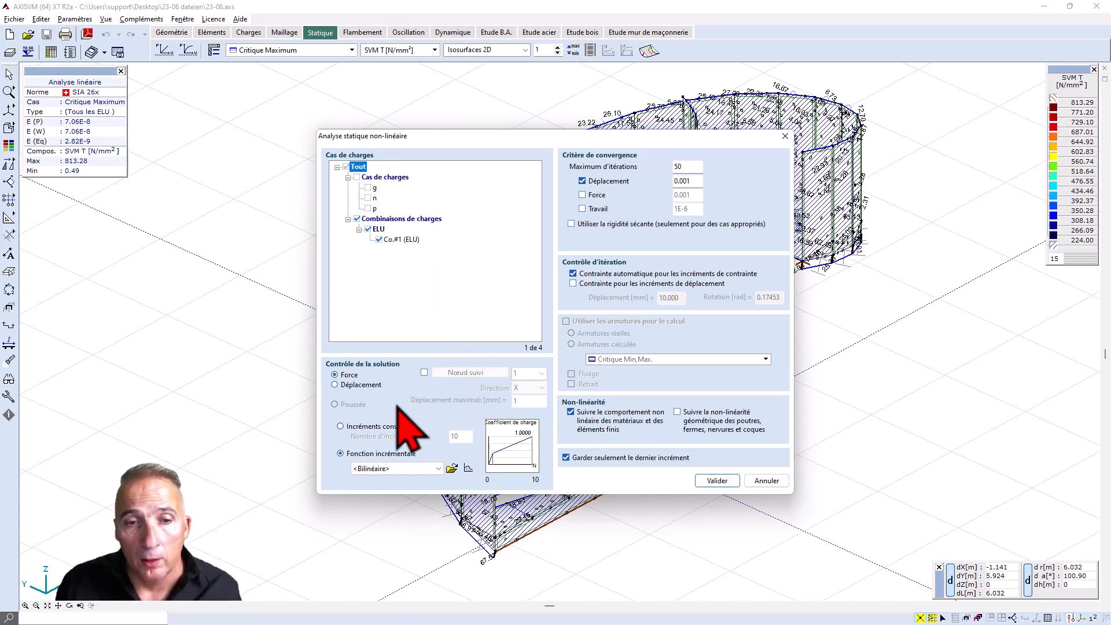
left_click(340, 426)
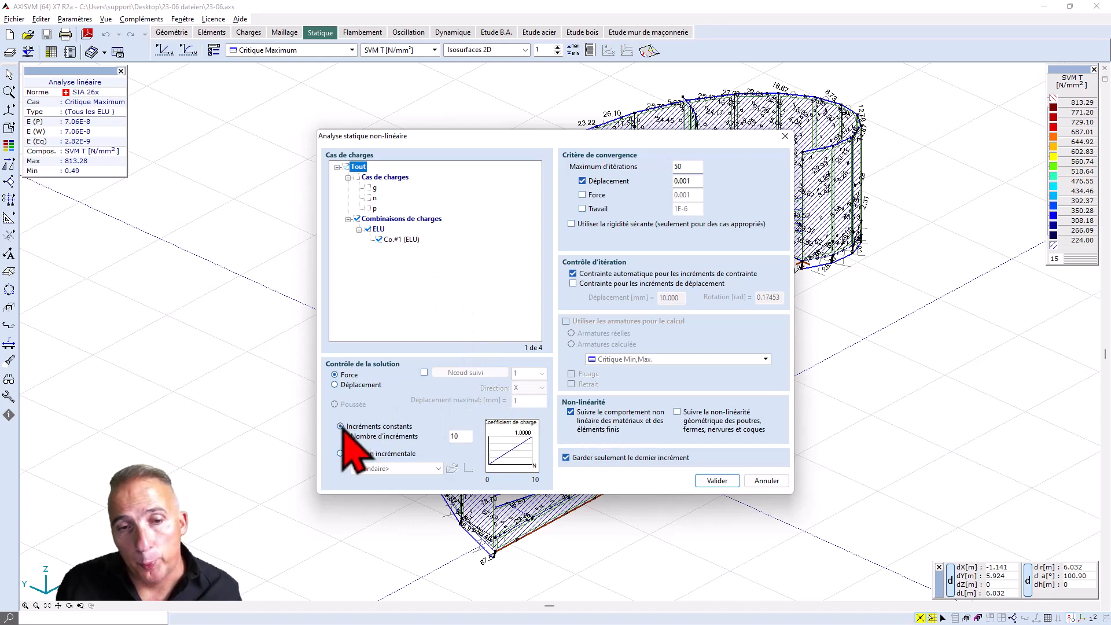
double_click(463, 435)
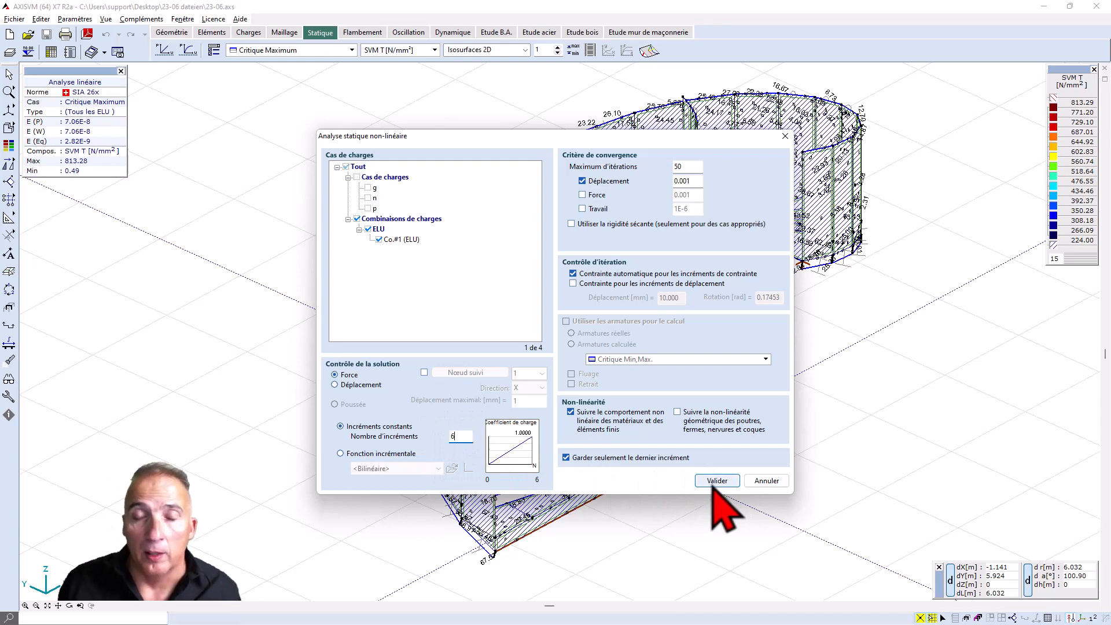
left_click(768, 483)
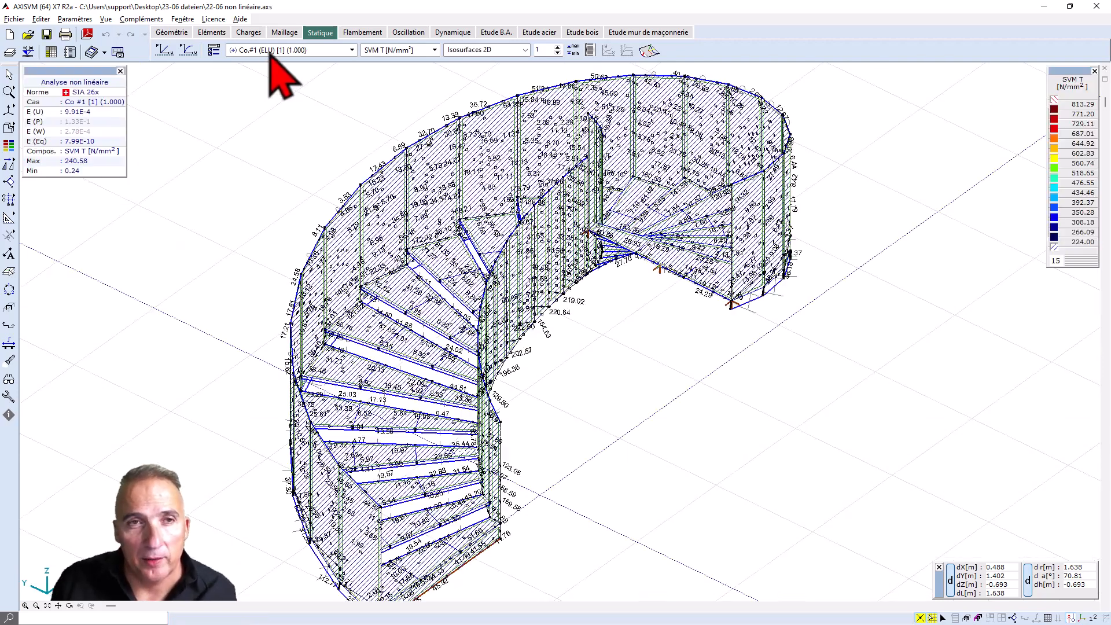
Step: Check the available result cases and review the nonlinear Co.#1 von Mises stresses over the whole staircase
left_click(352, 51)
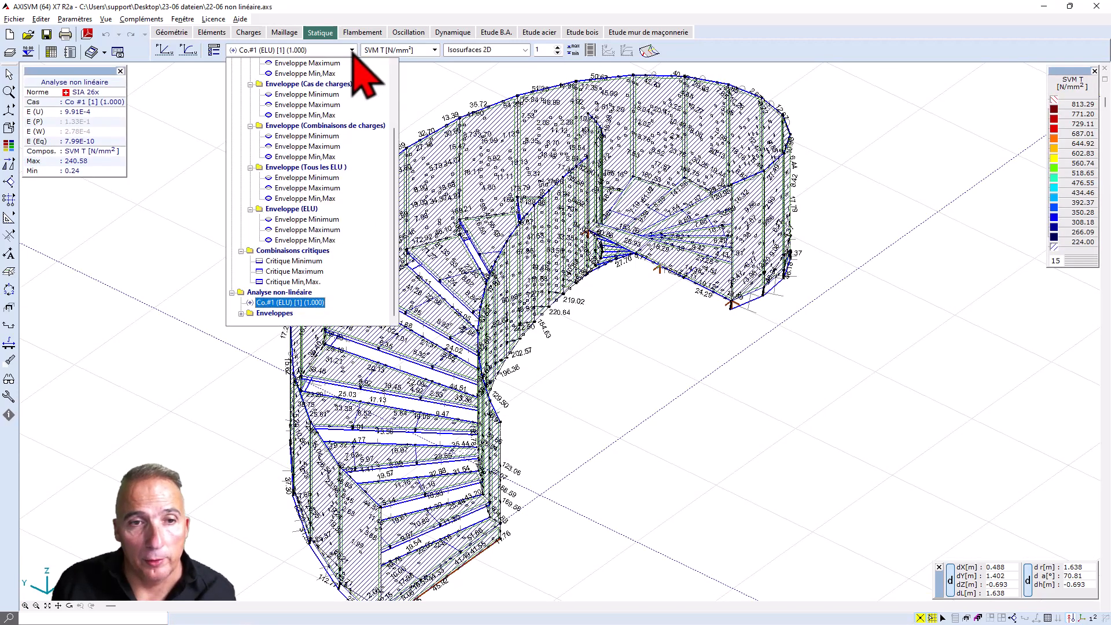
left_click(353, 52)
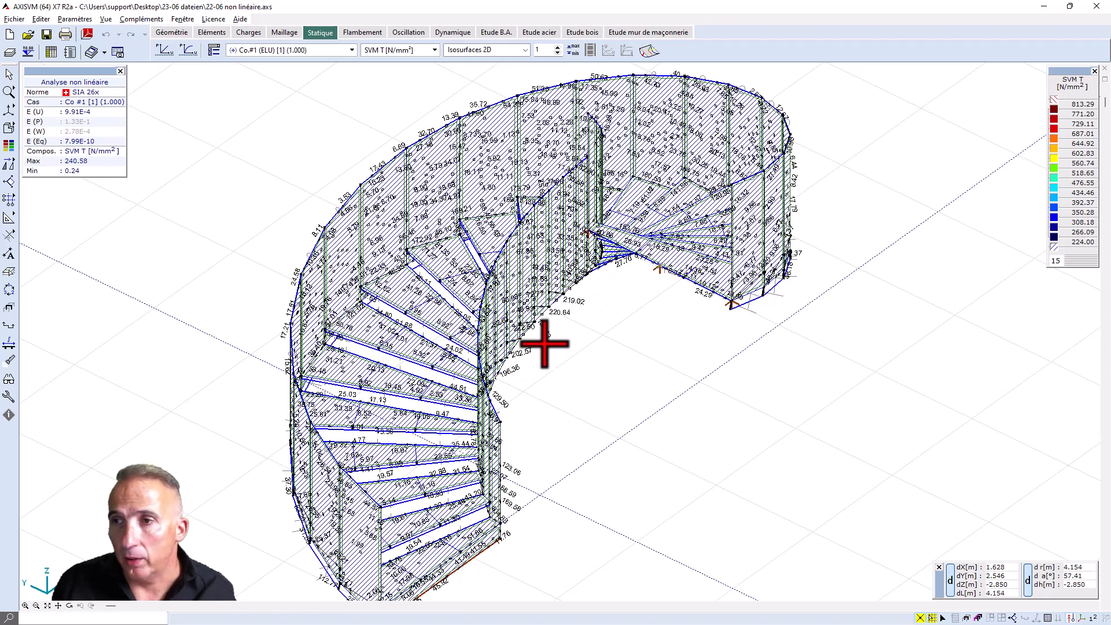
scroll(545, 344, "down", 1)
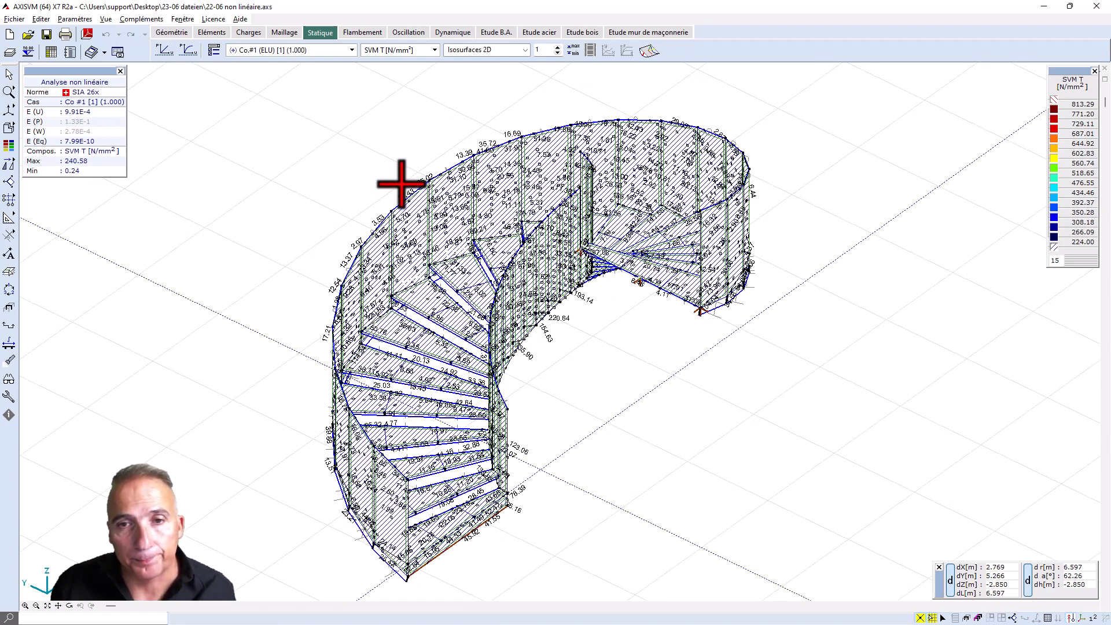
Step: Run a buckling analysis of combination Co.#1 for 12 modes, keeping only the positive eigenvalues
left_click(363, 33)
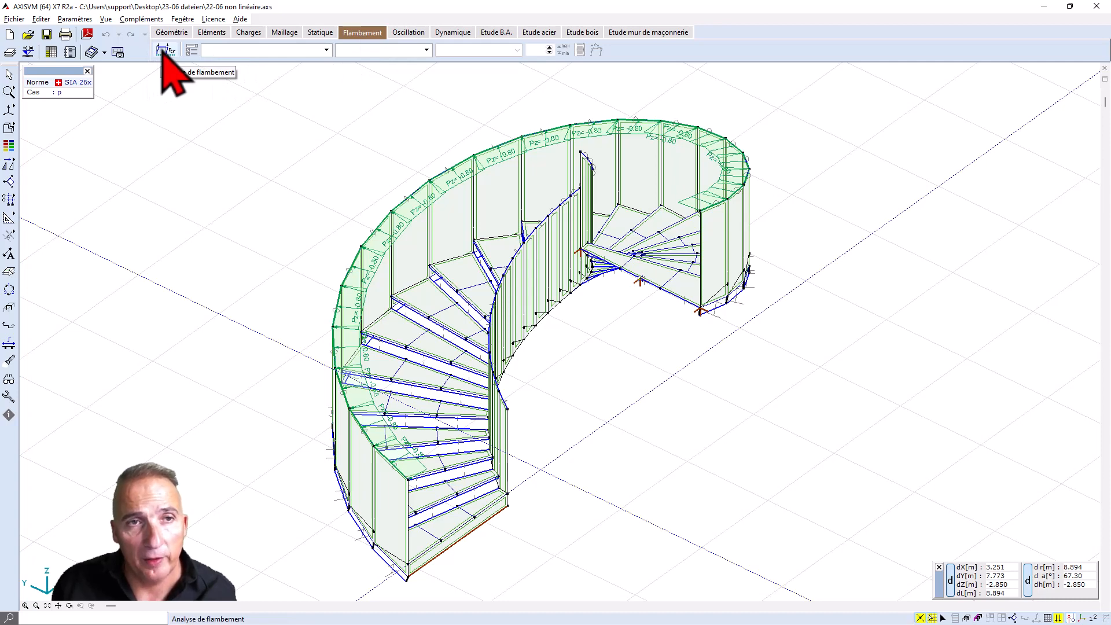
left_click(165, 52)
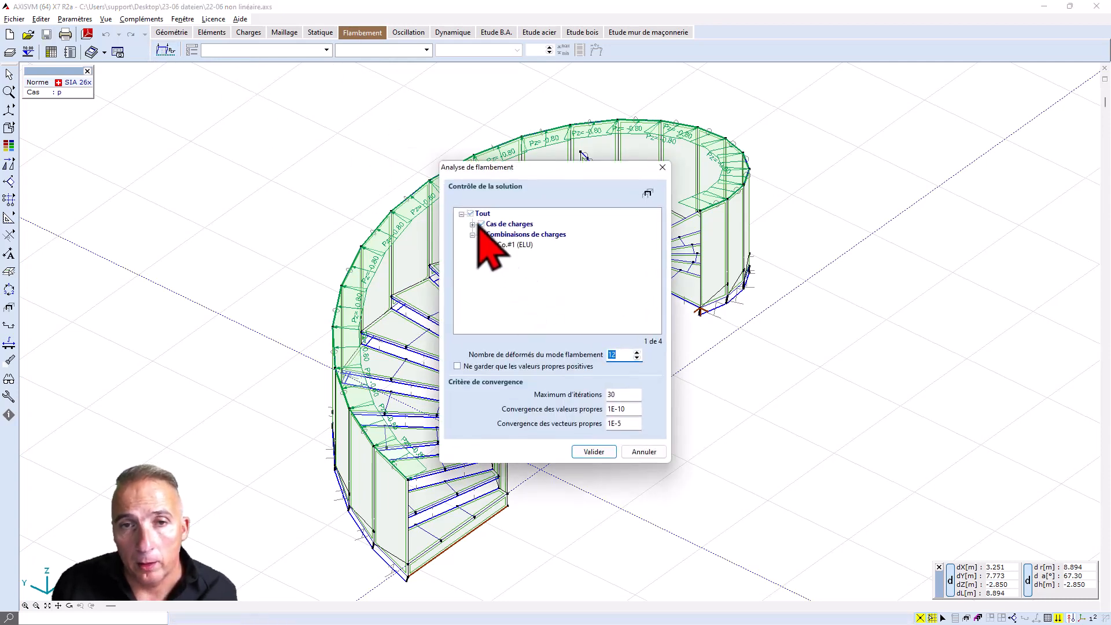
left_click(469, 213)
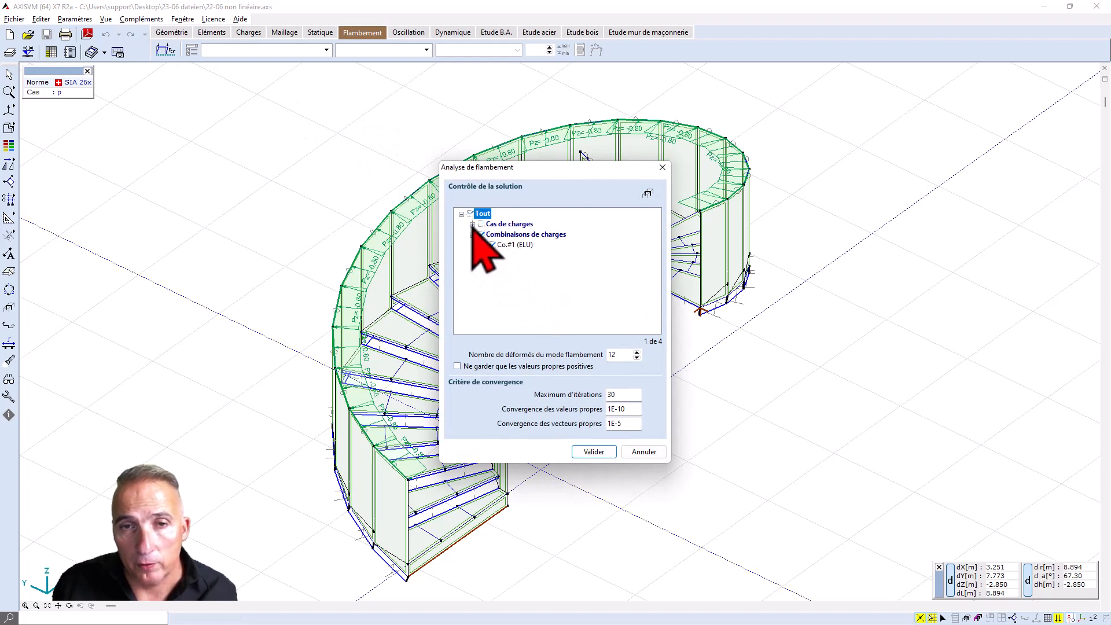
left_click(472, 224)
left_click(492, 276)
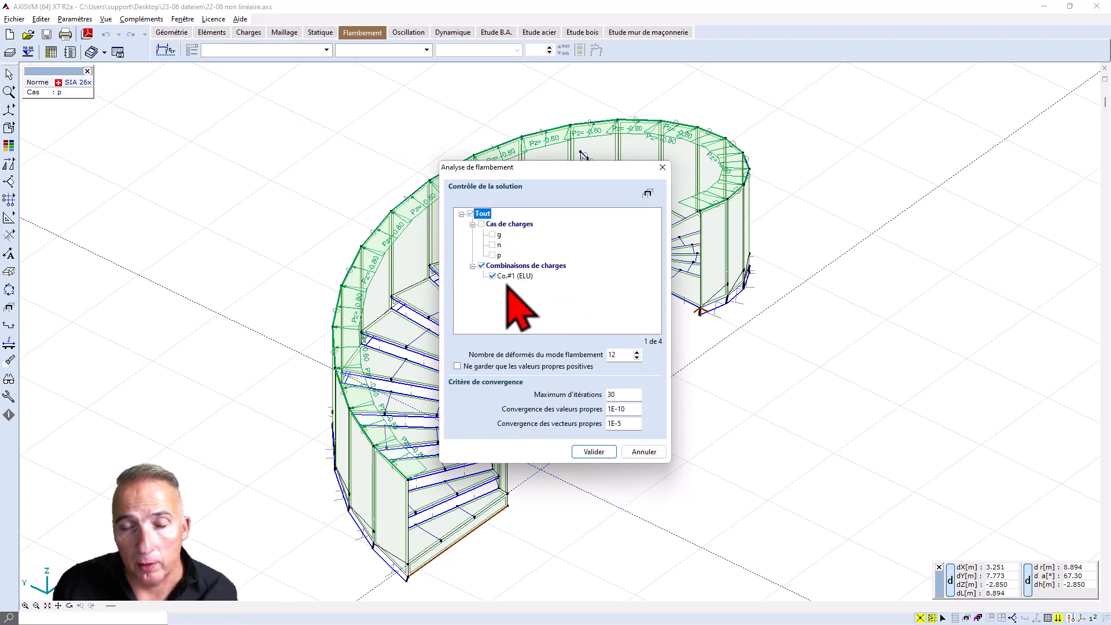
left_click(456, 366)
left_click(602, 456)
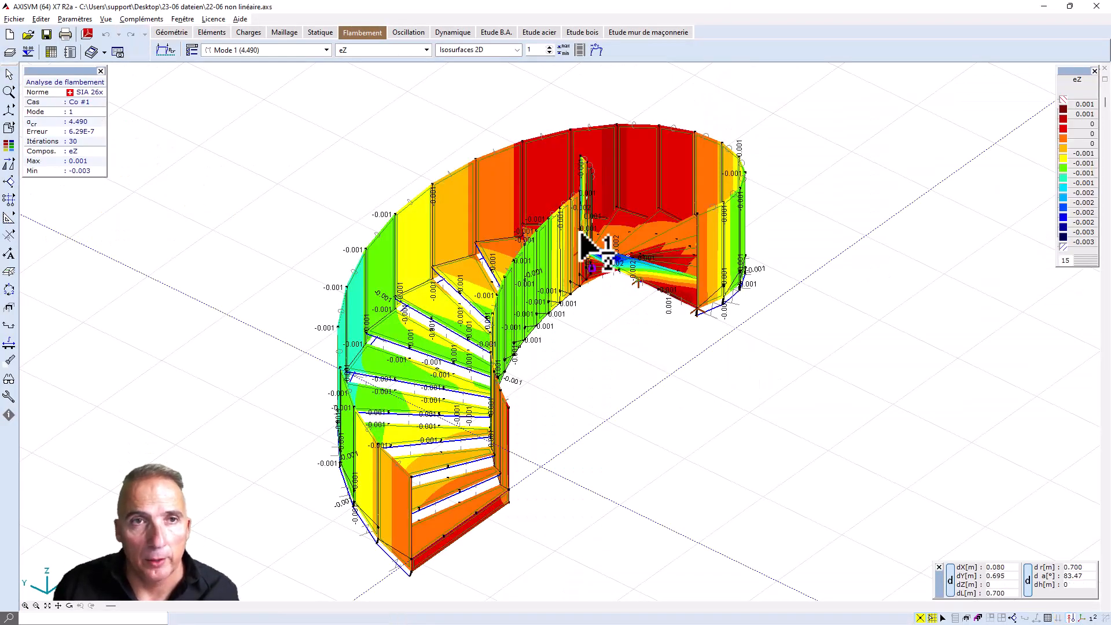
Step: Display the resultant displacement eR of the buckling results and switch to mode 2
left_click(428, 50)
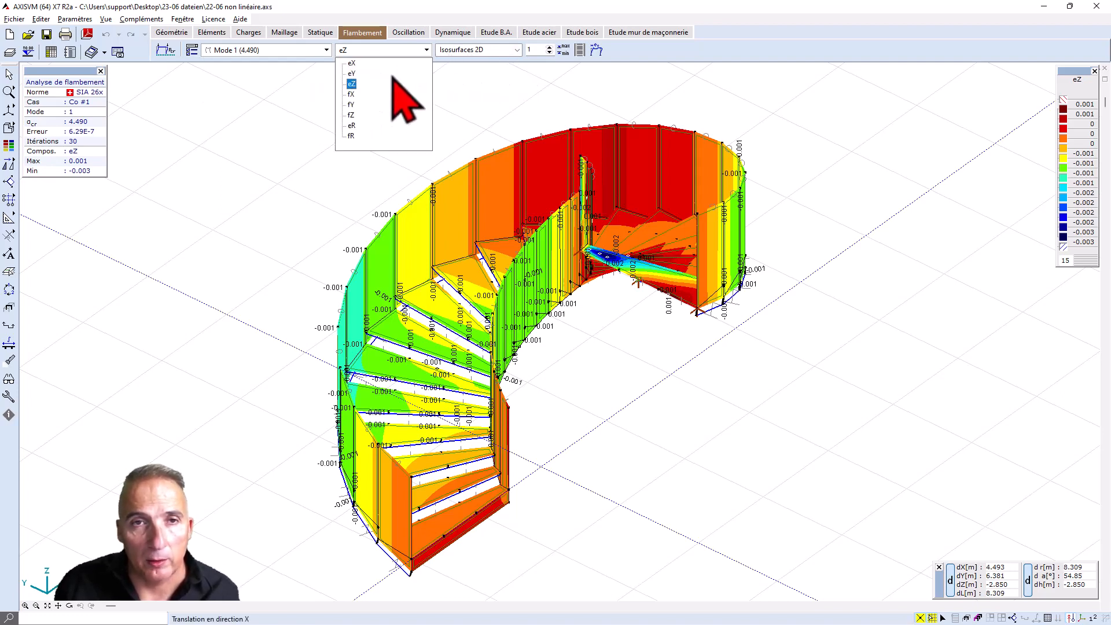
left_click(352, 126)
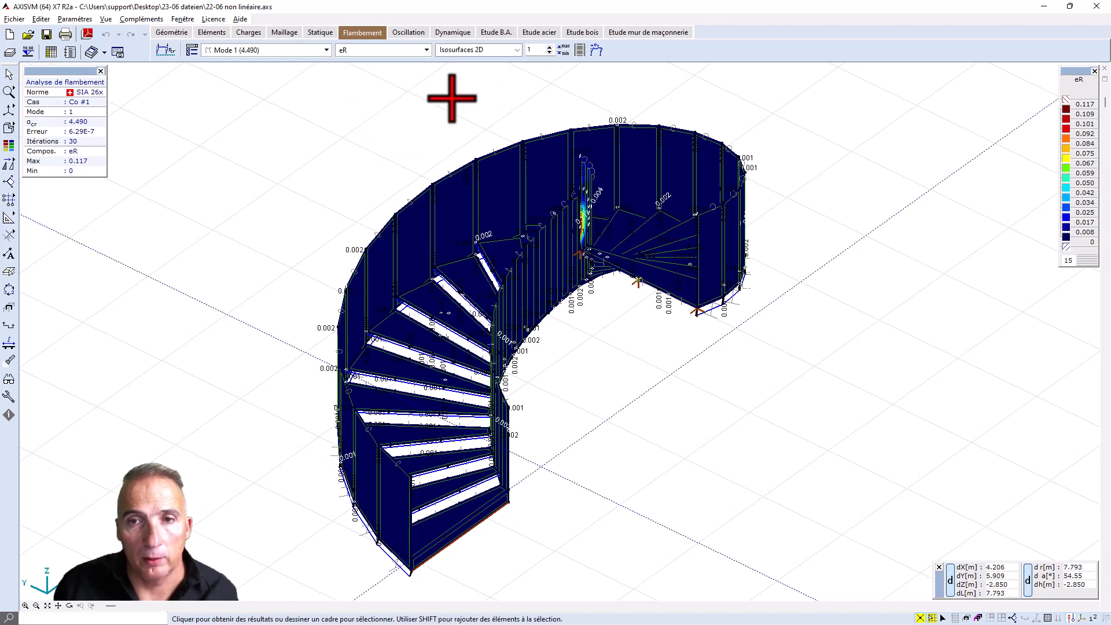
left_click(325, 50)
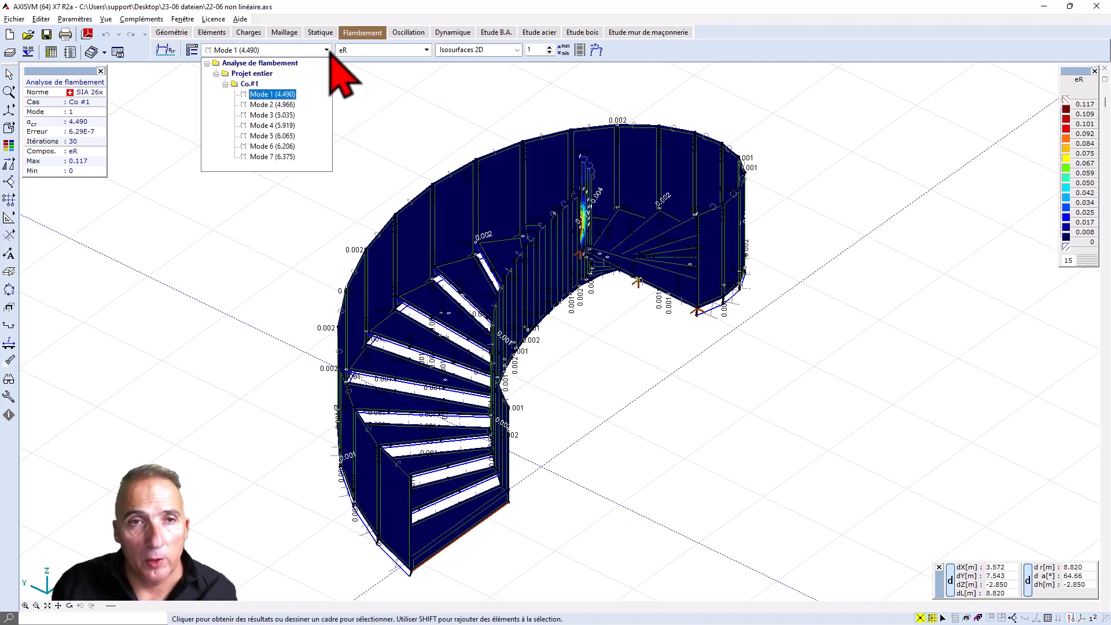
left_click(271, 105)
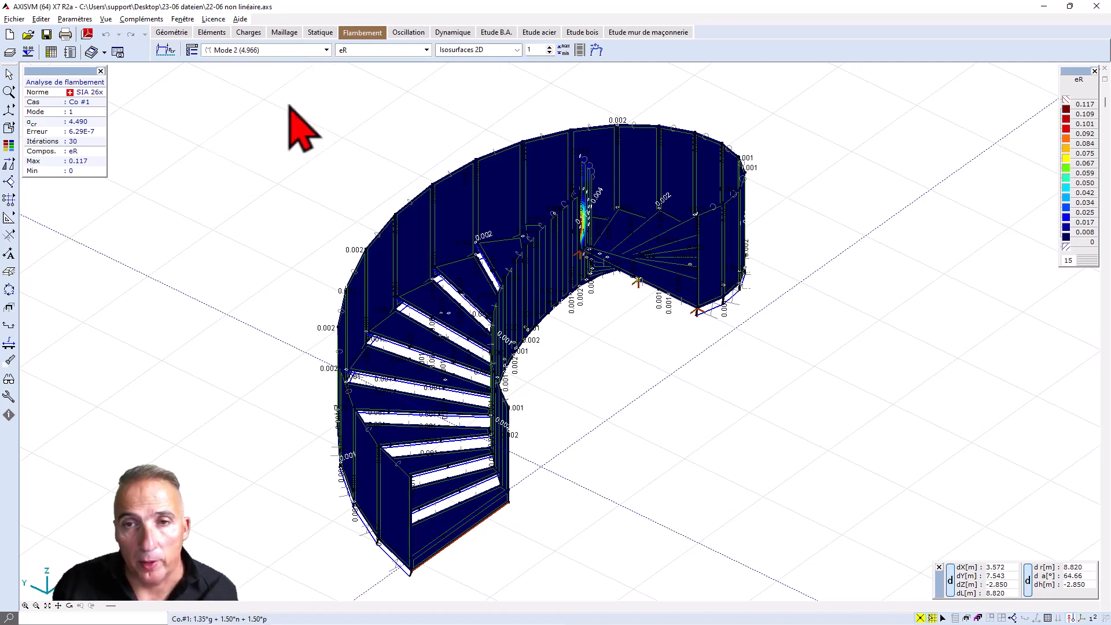
Step: Review the eR buckling shapes of combination Co.#1 for modes 3 and 6
left_click(328, 51)
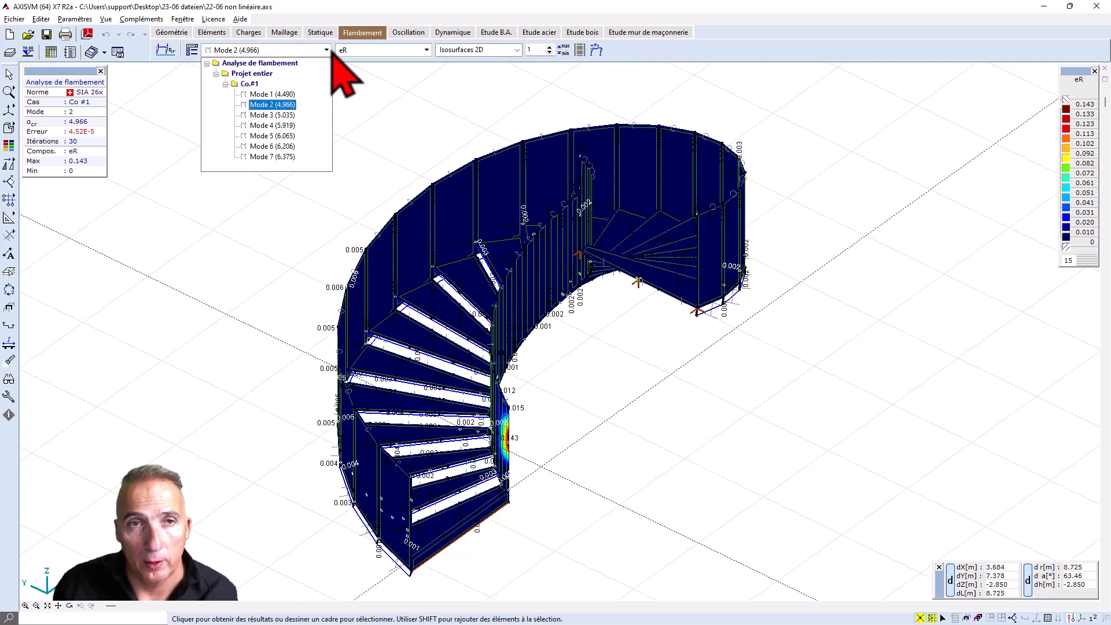
left_click(283, 115)
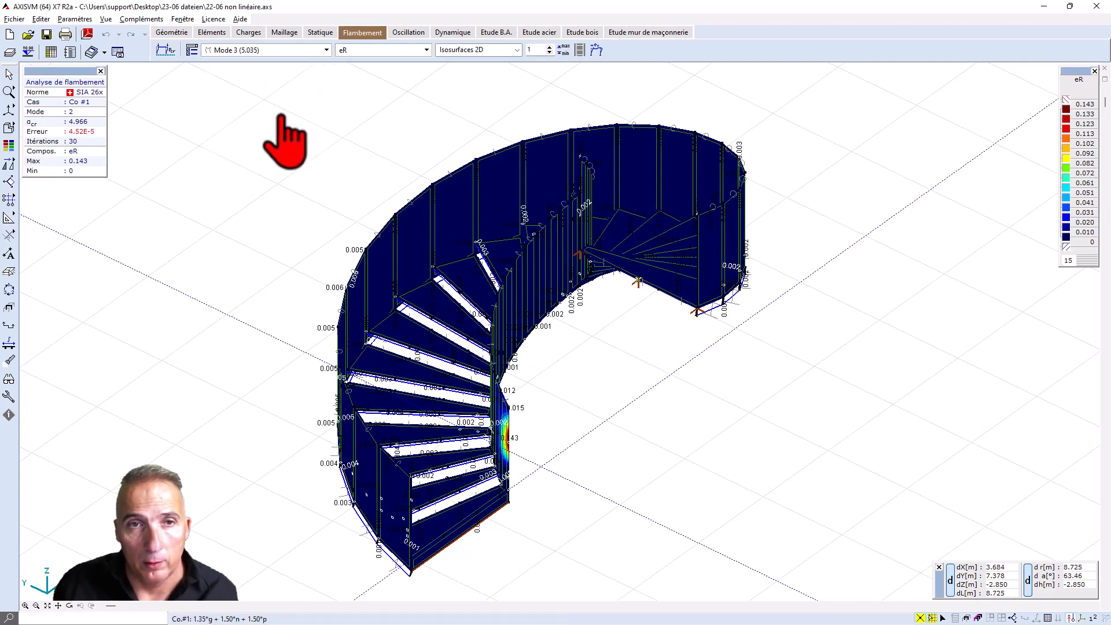
left_click(326, 51)
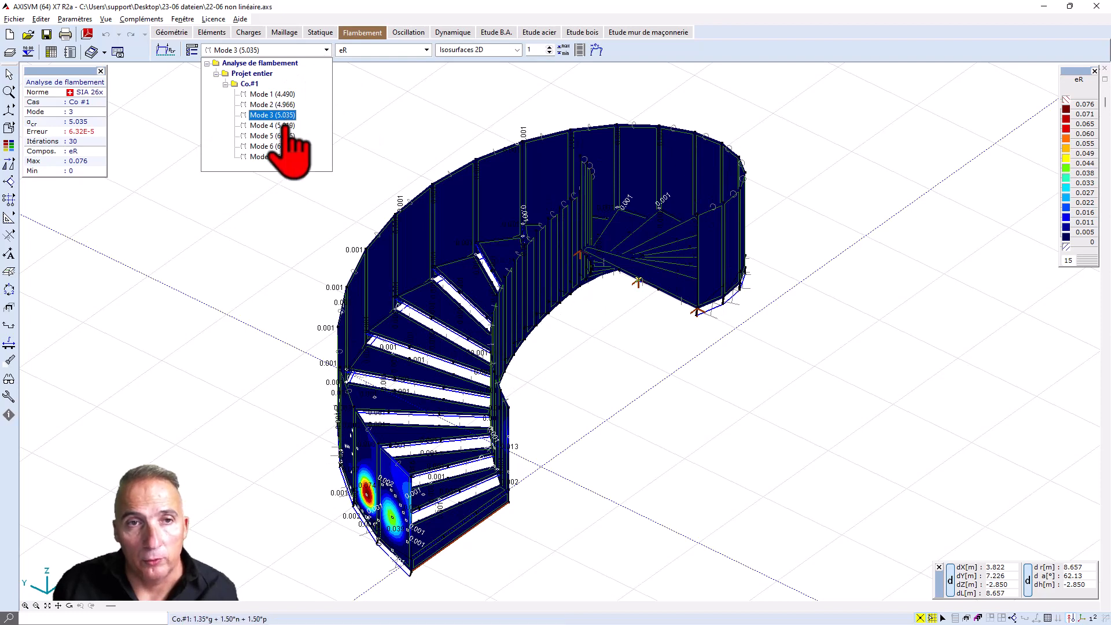
left_click(278, 147)
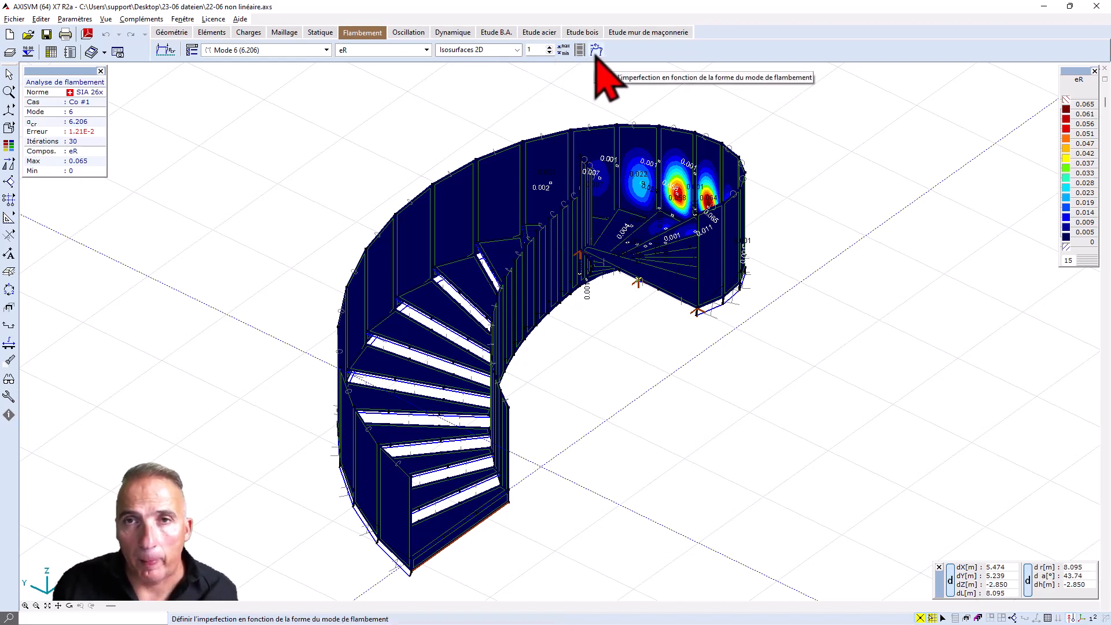
Step: Create an imperfection shape named imp from buckling modes 3 and 6 of combination Co.#1
left_click(597, 51)
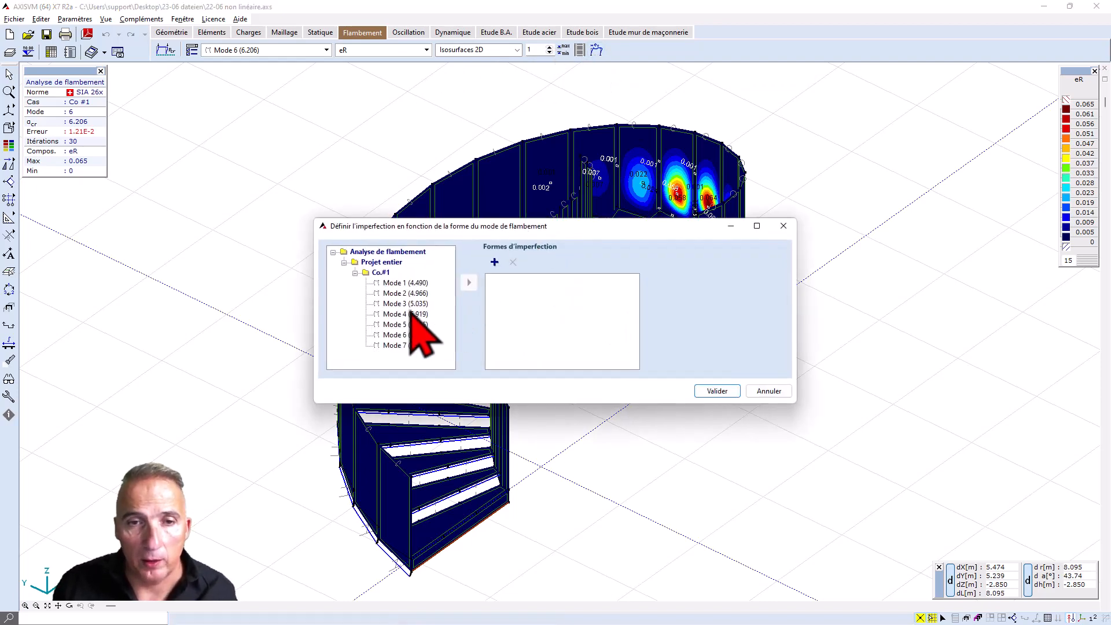
left_click(410, 306)
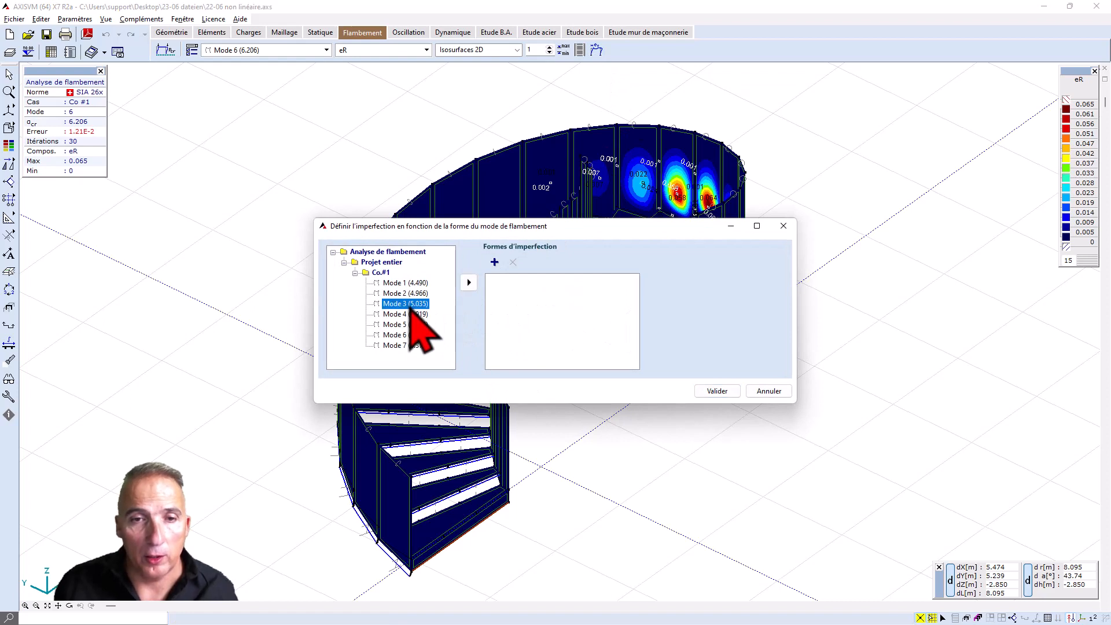
left_click(403, 335, "ctrl")
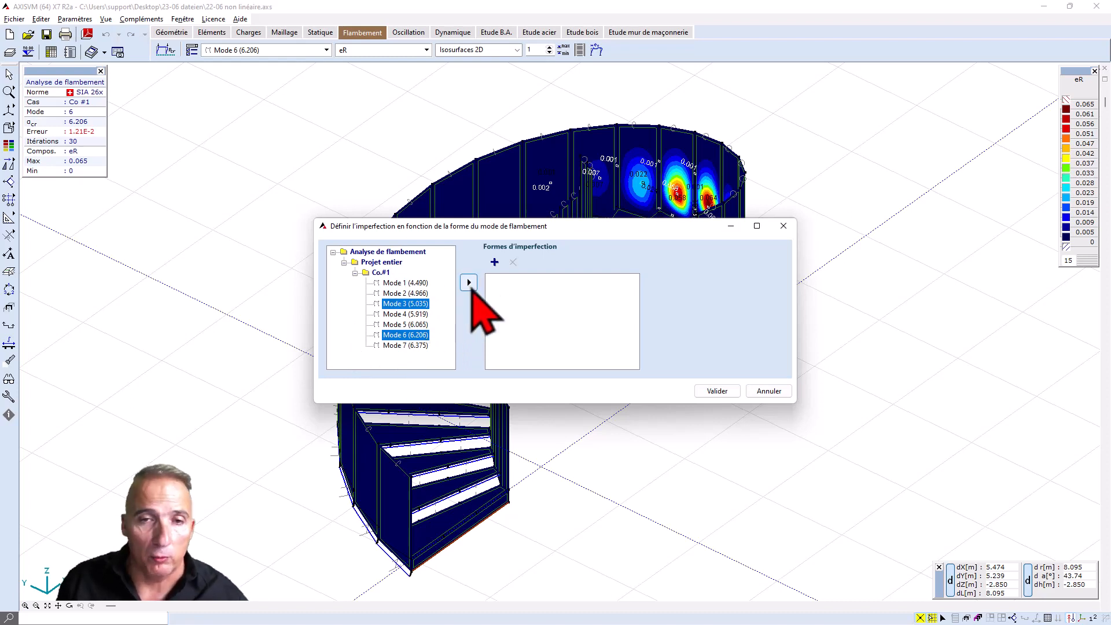
left_click(469, 283)
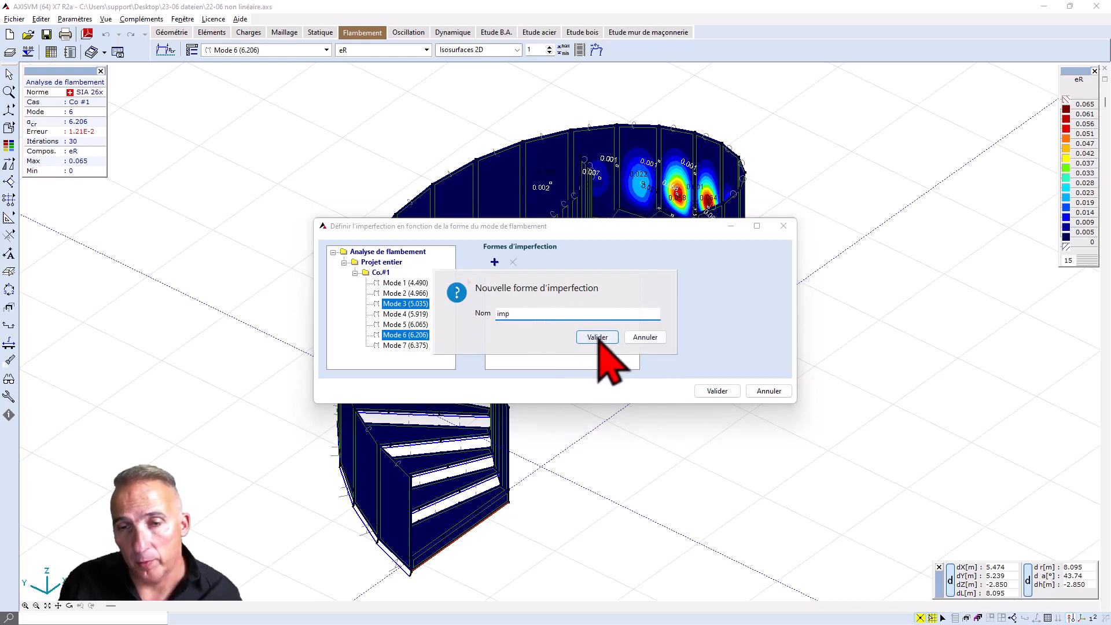
left_click(597, 337)
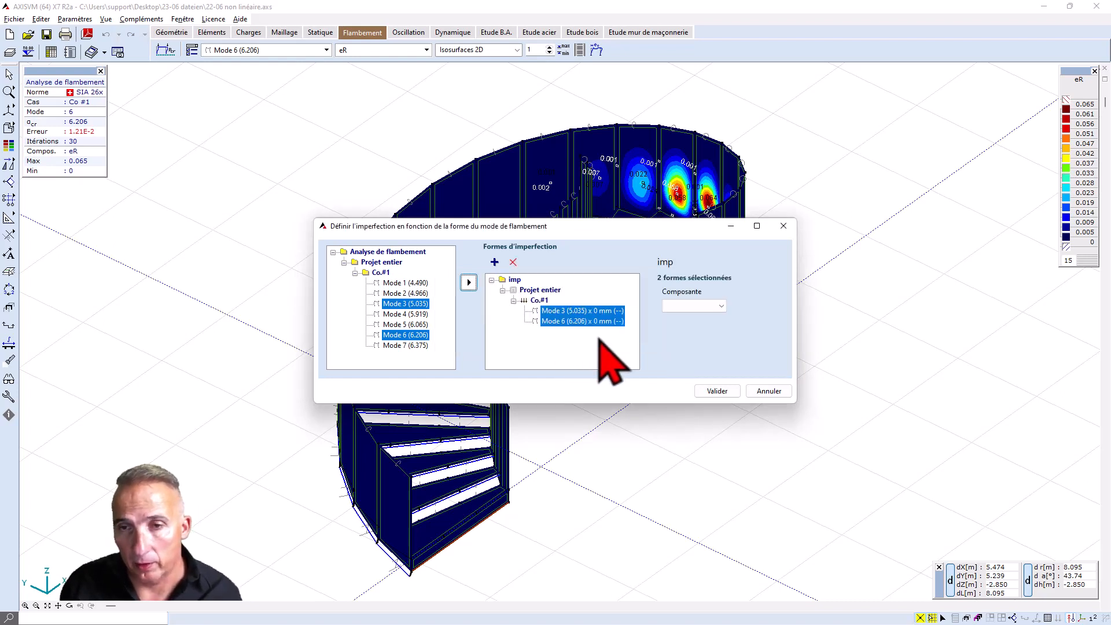
Step: Scale both mode shapes of the imp imperfection by component eR with a maximum displacement of 5 mm, and save the definition
left_click(719, 306)
left_click(685, 370)
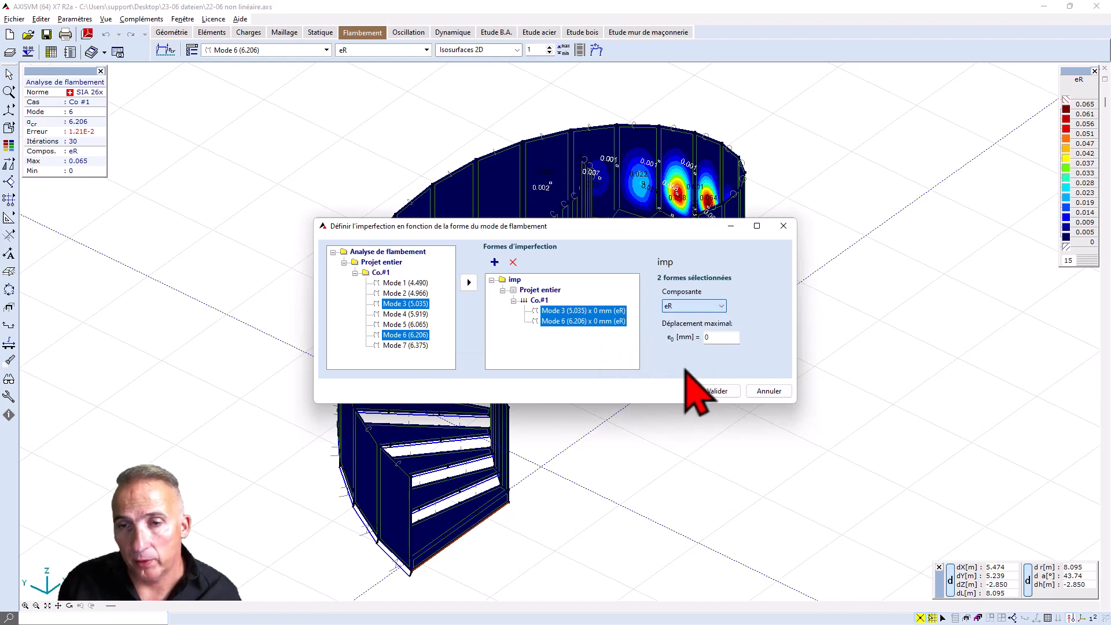
double_click(706, 336)
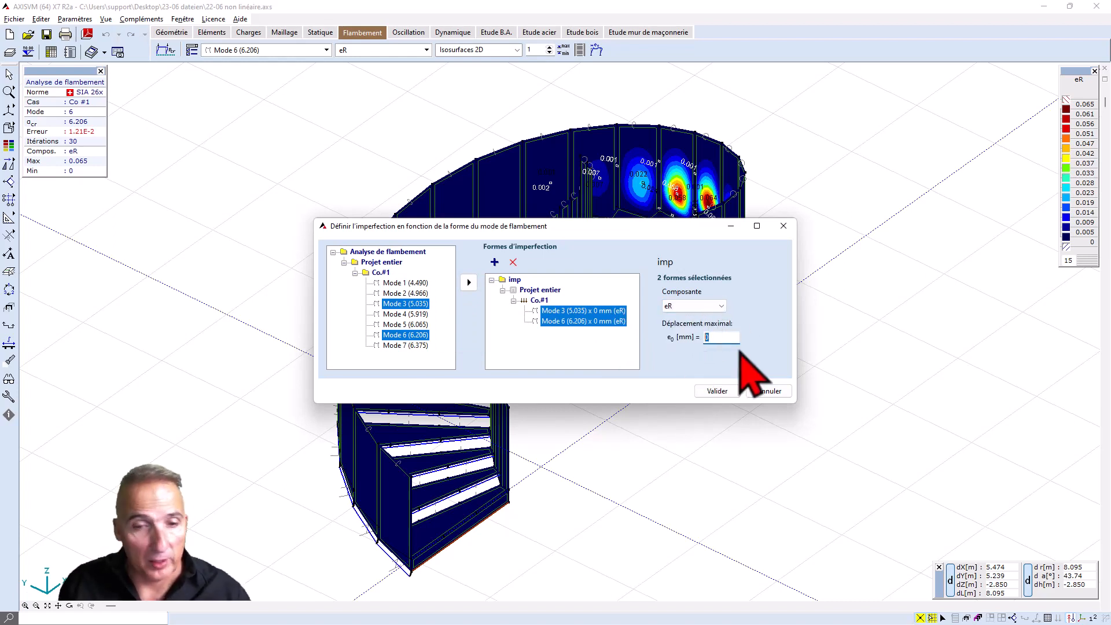
type("5")
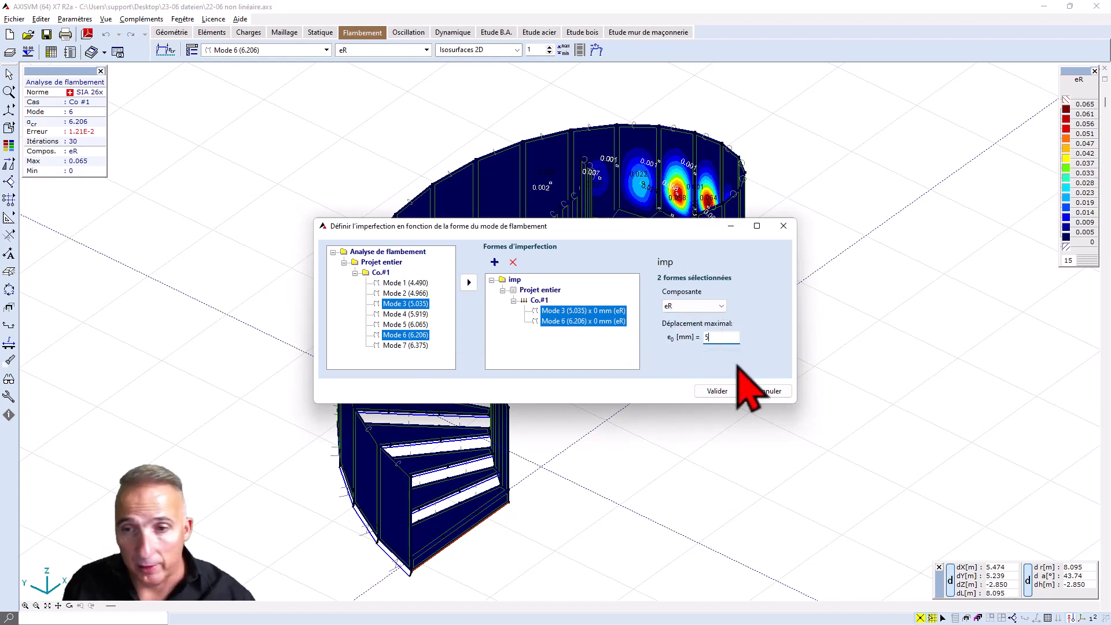
left_click(716, 391)
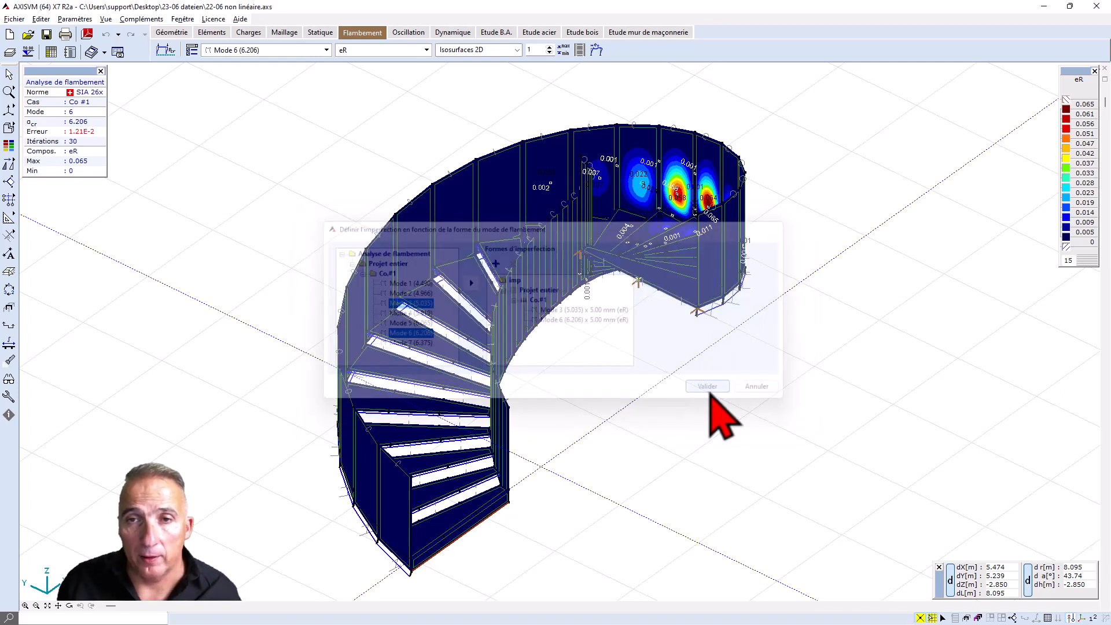
left_click(472, 406)
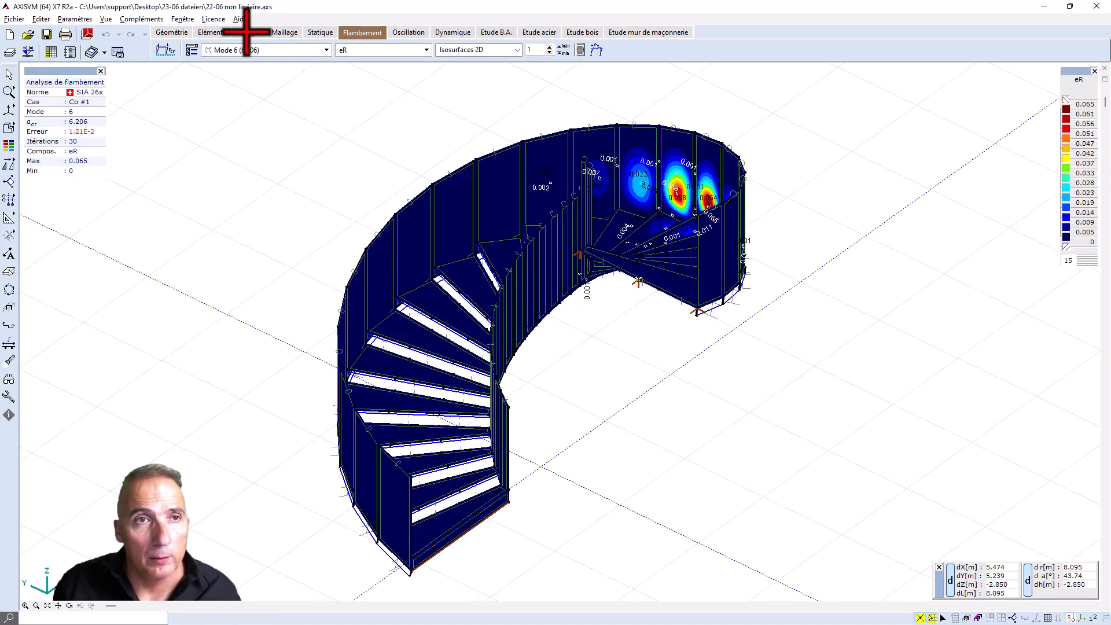
Step: Inspect the imp load case in the IMPERFEKTIONEN load group and leave the load cases unchanged
left_click(247, 32)
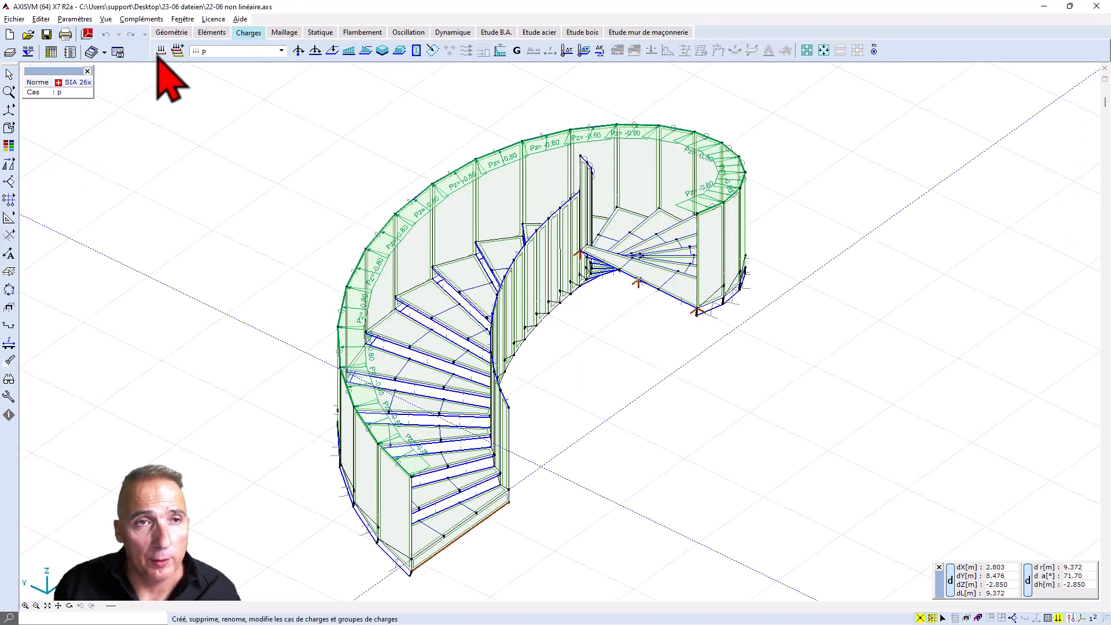
left_click(161, 50)
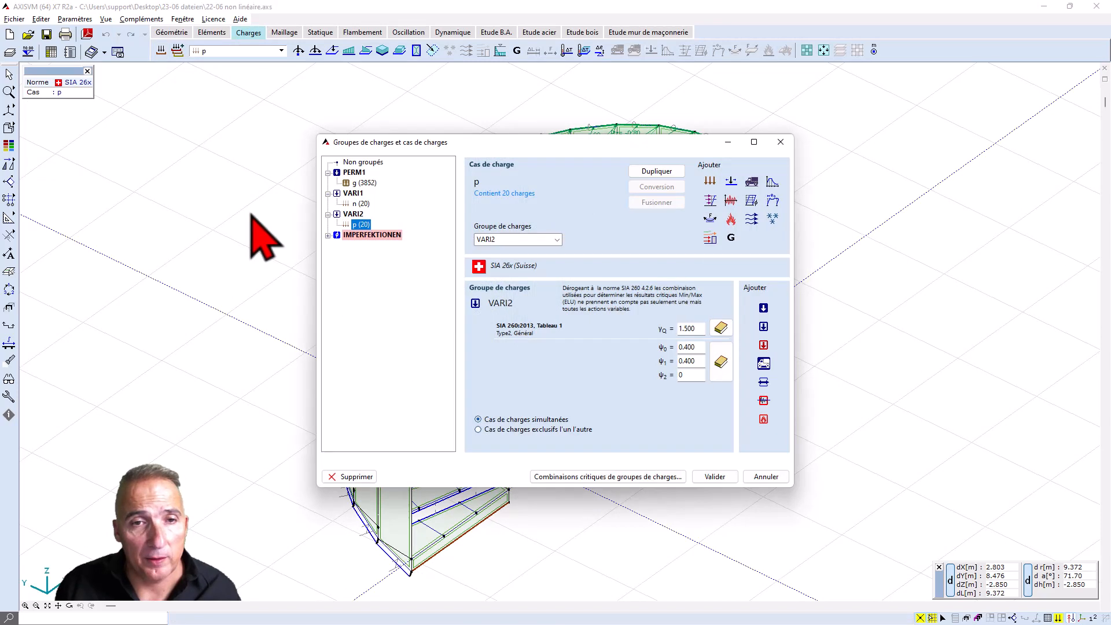
left_click(328, 234)
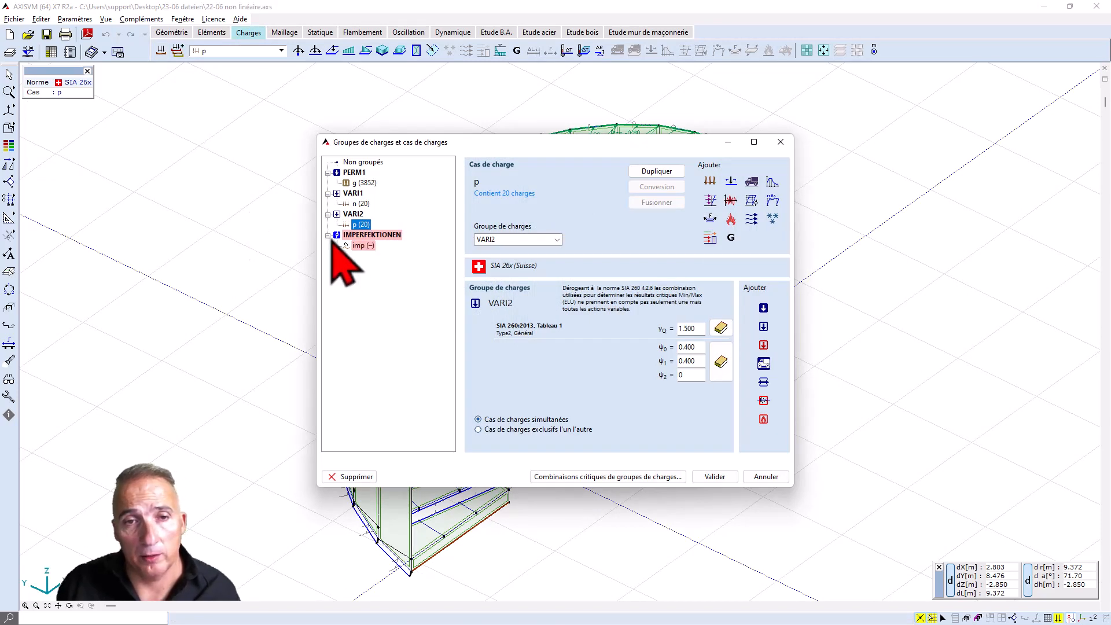
left_click(766, 474)
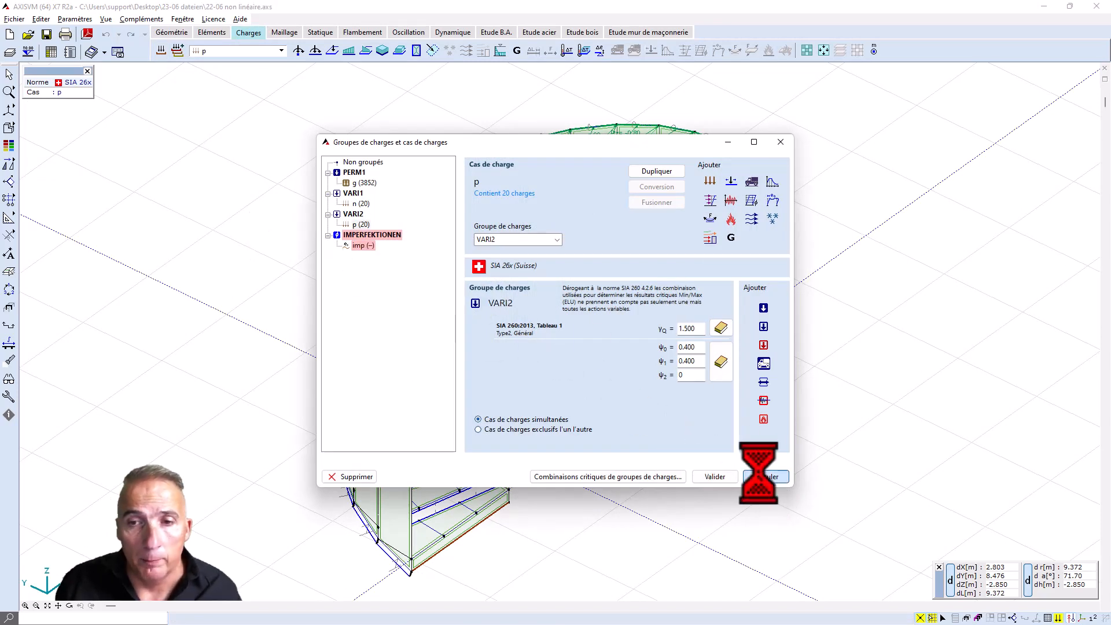
Step: Duplicate load combination Co #1 as a new row at the end of the table and set the copy's imp factor to 1
left_click(177, 51)
left_click(310, 189)
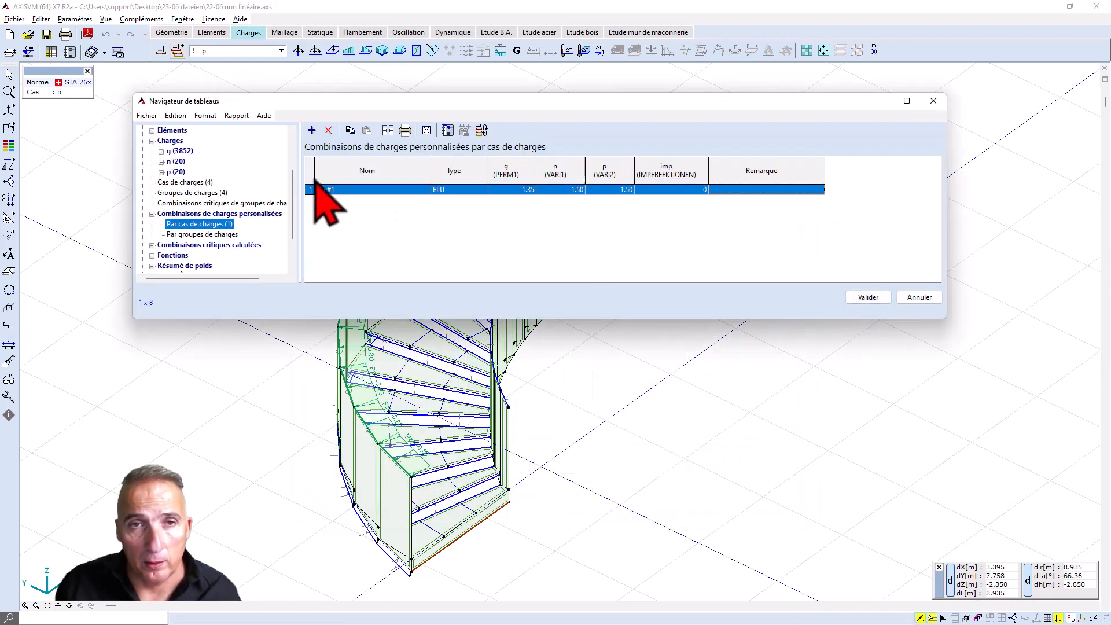
left_click(350, 130)
left_click(367, 130)
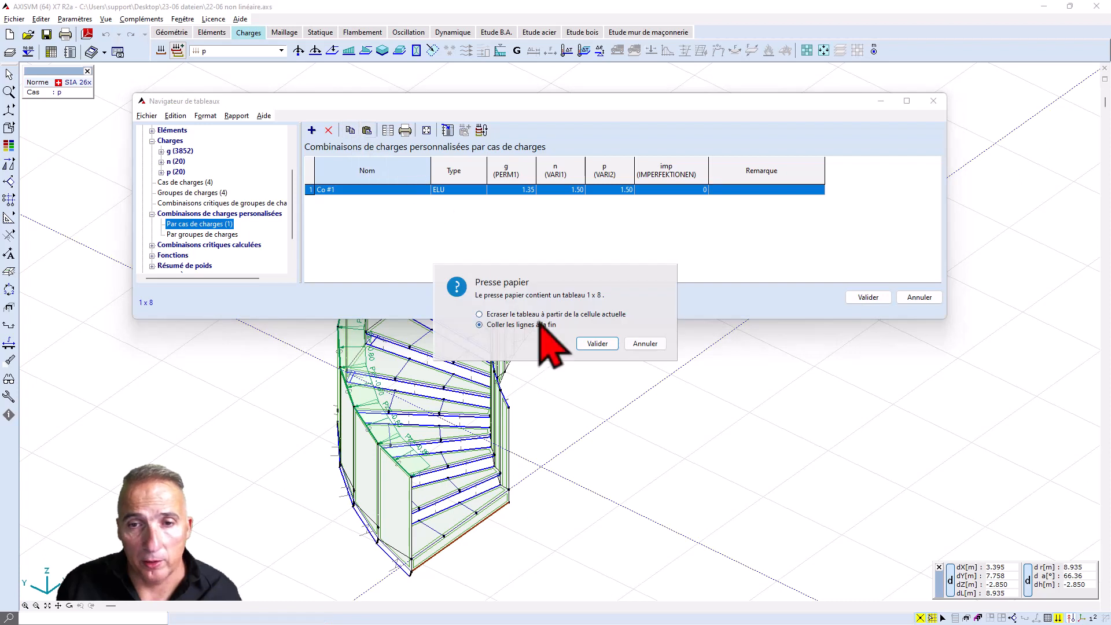
left_click(597, 343)
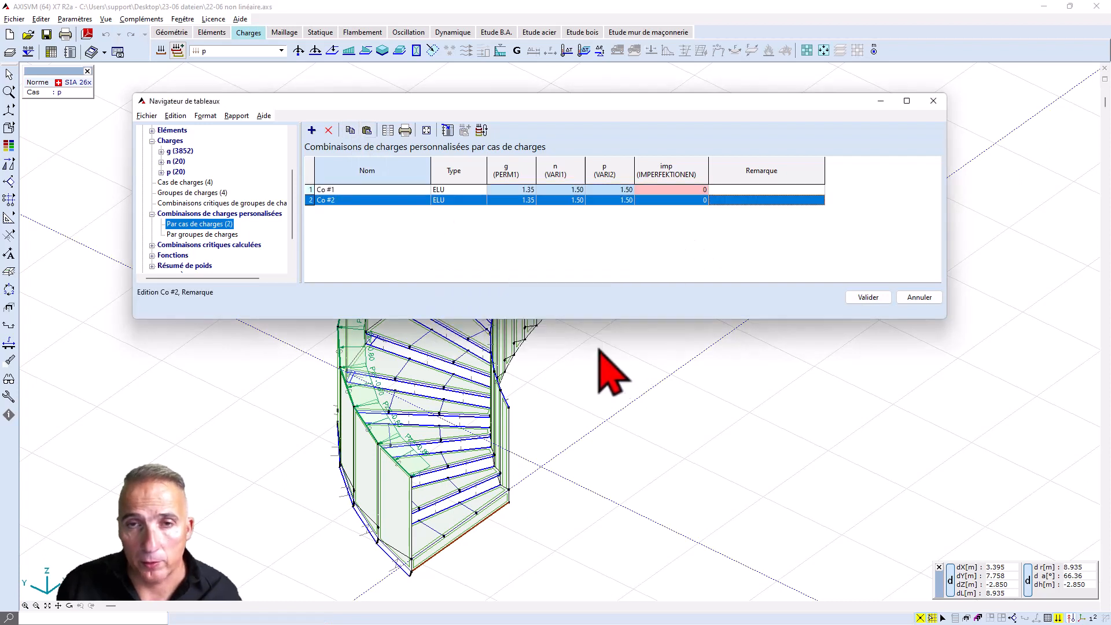
double_click(702, 200)
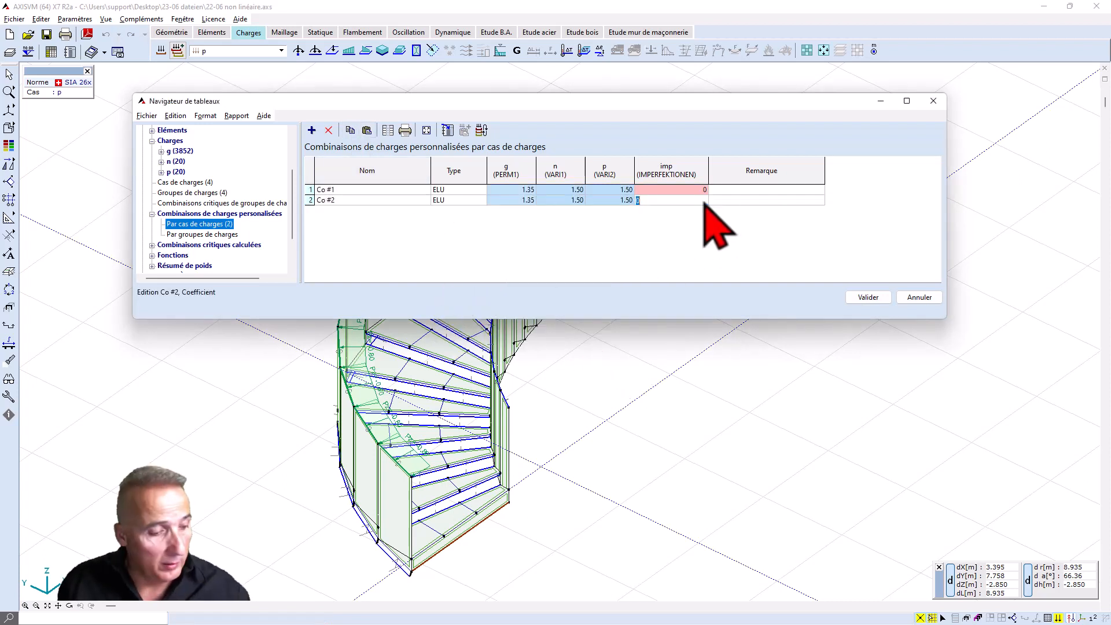
type("1")
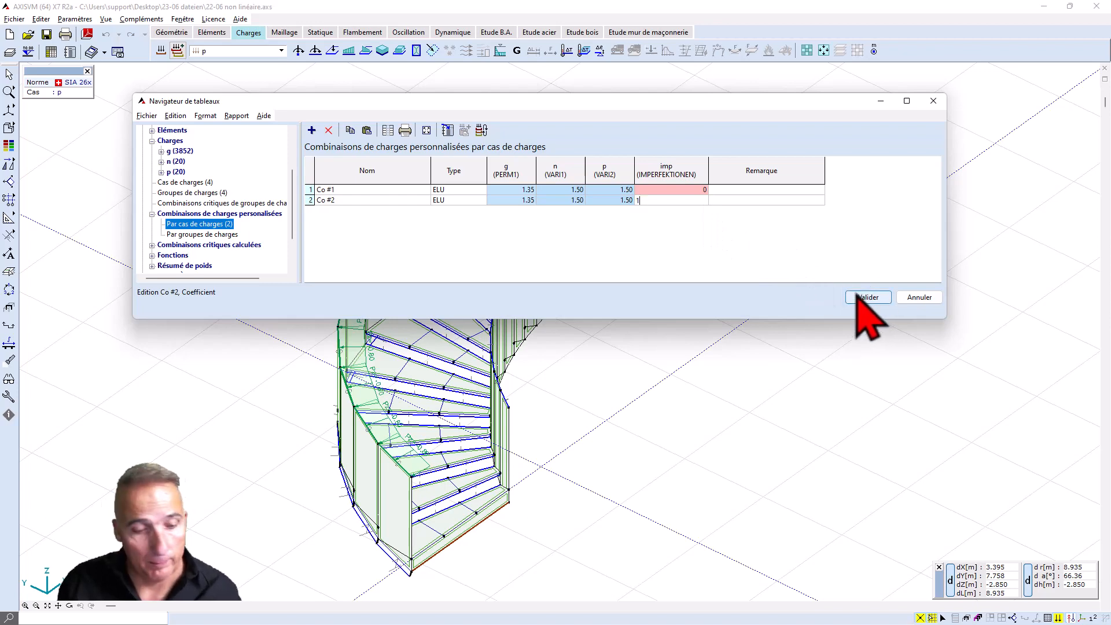
left_click(868, 298)
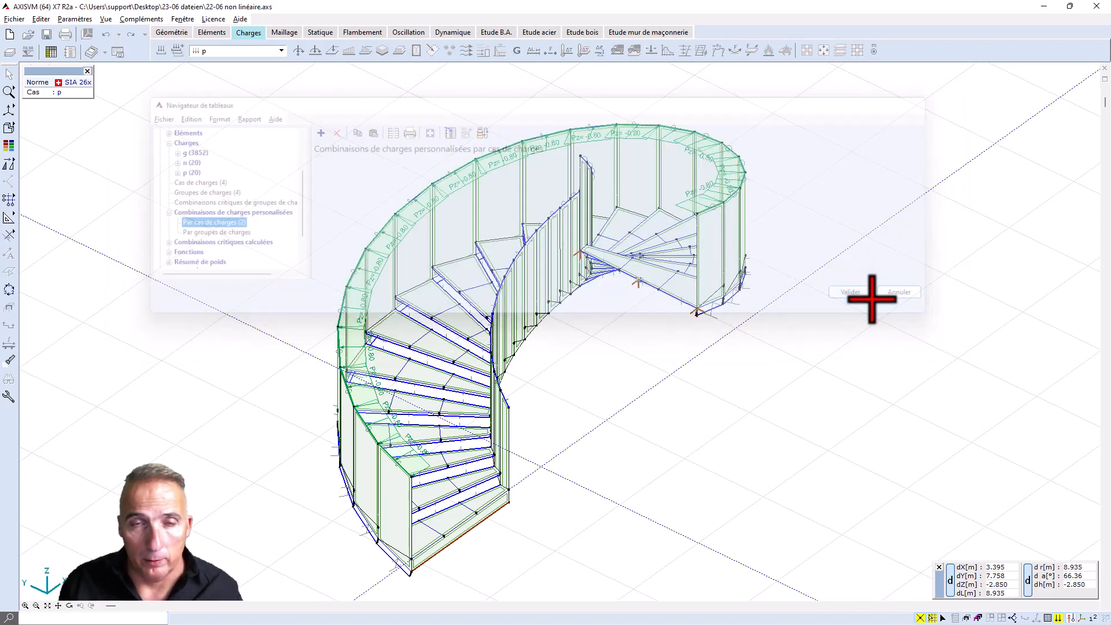
Step: Run a nonlinear static analysis of combination Co.#2 with 6 constant increments, continuing without material nonlinearity
left_click(321, 33)
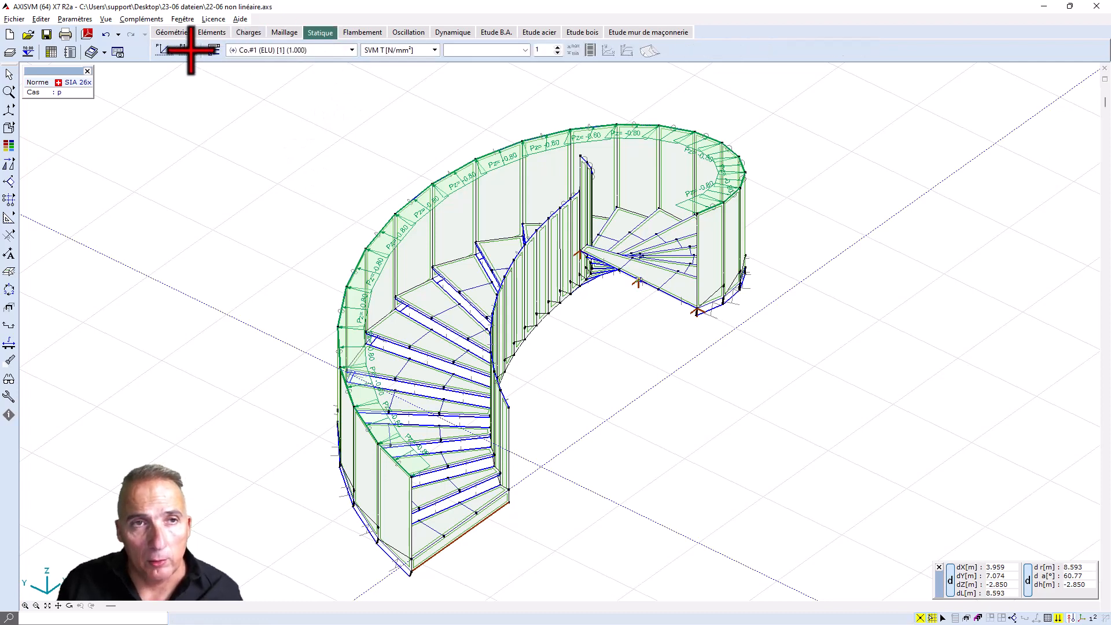
left_click(191, 51)
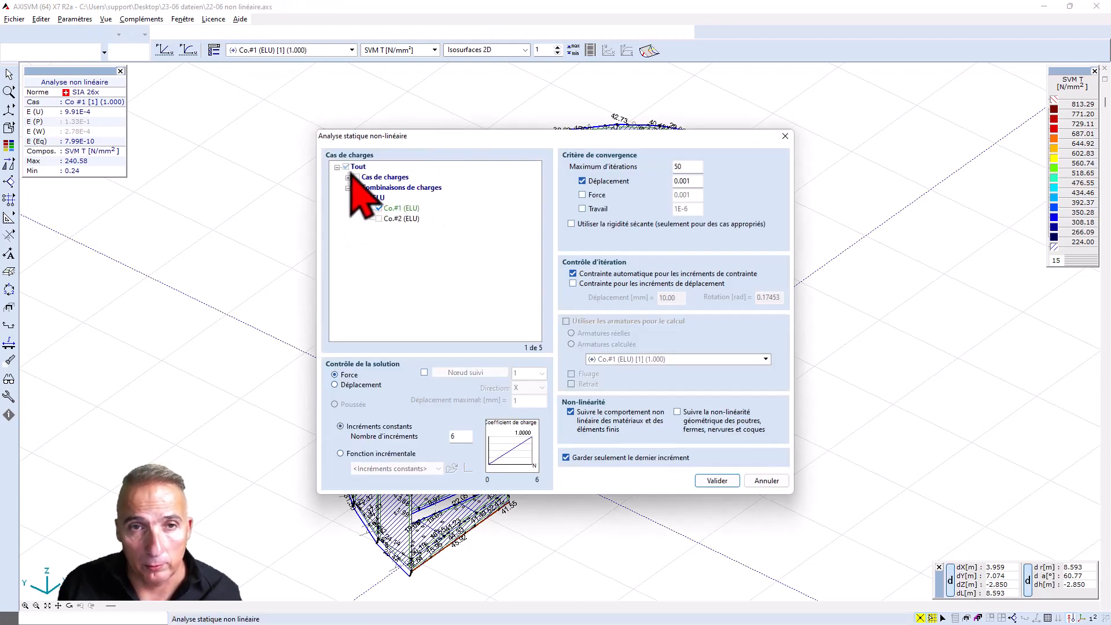
left_click(358, 167)
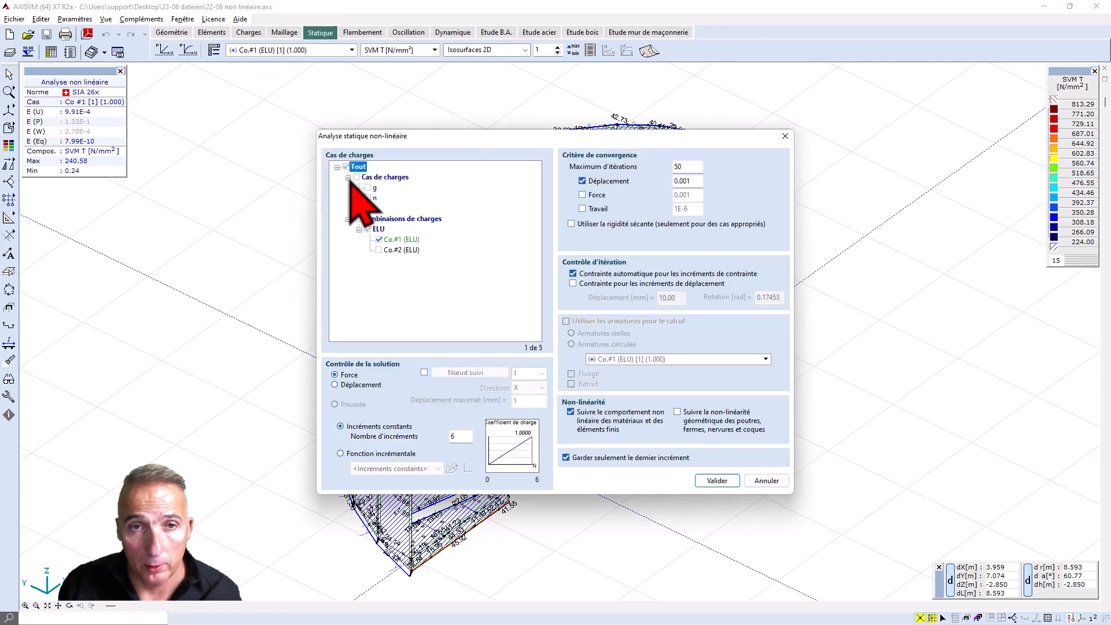
left_click(380, 250)
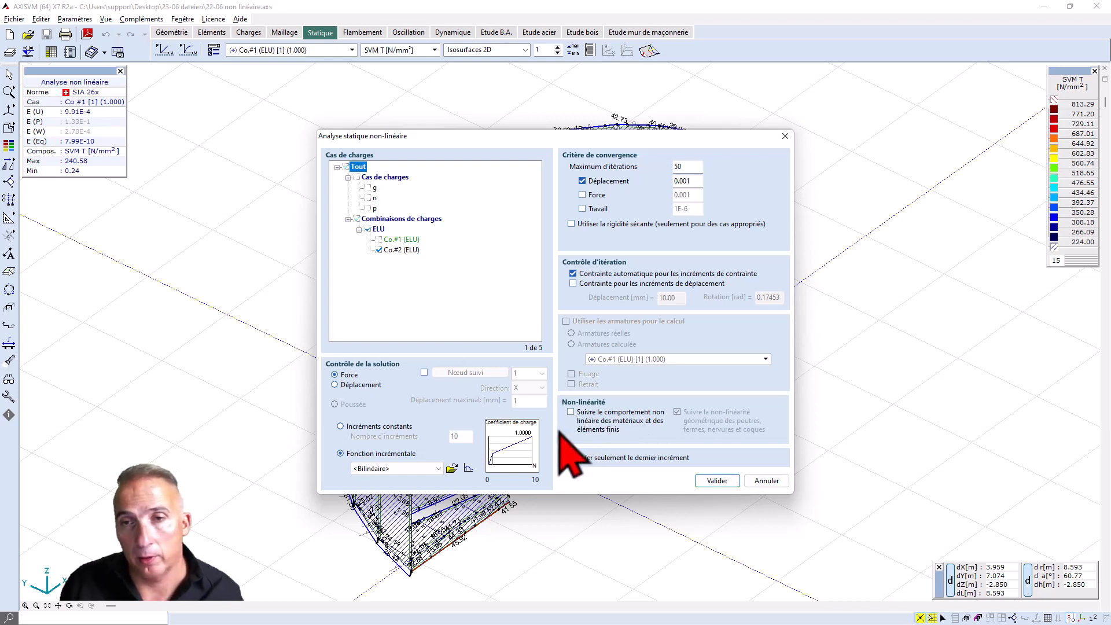
left_click(350, 428)
double_click(457, 436)
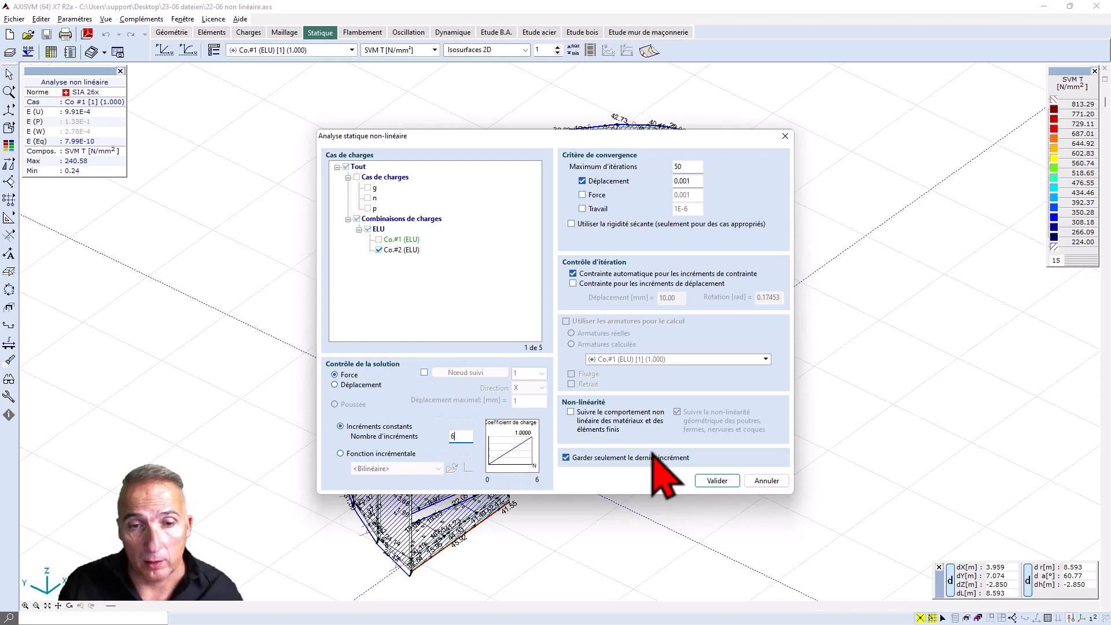
left_click(716, 481)
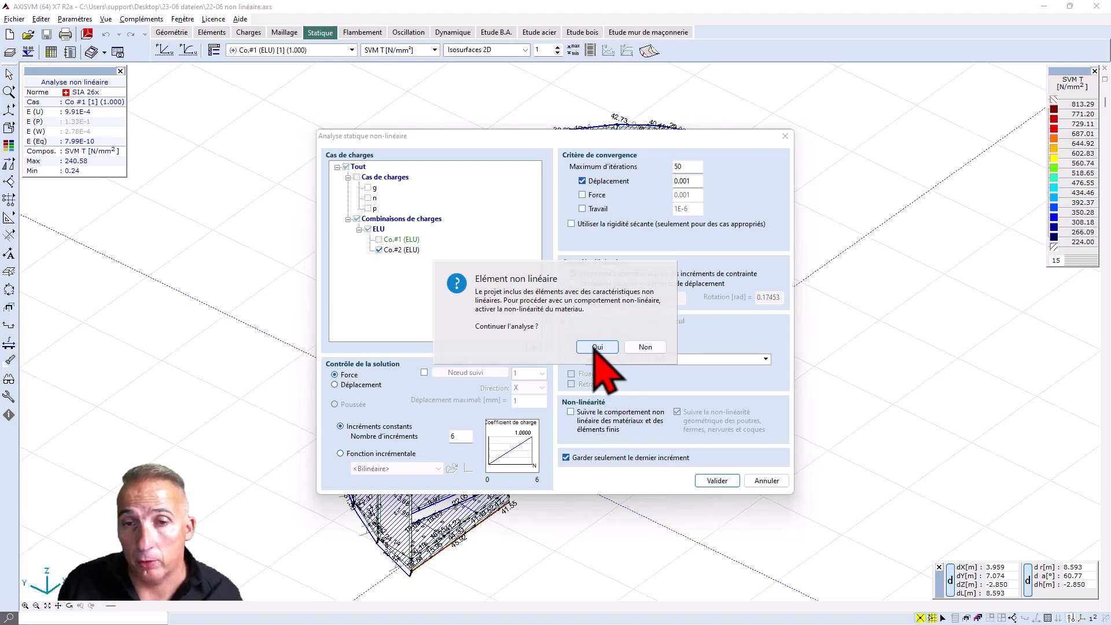
left_click(596, 347)
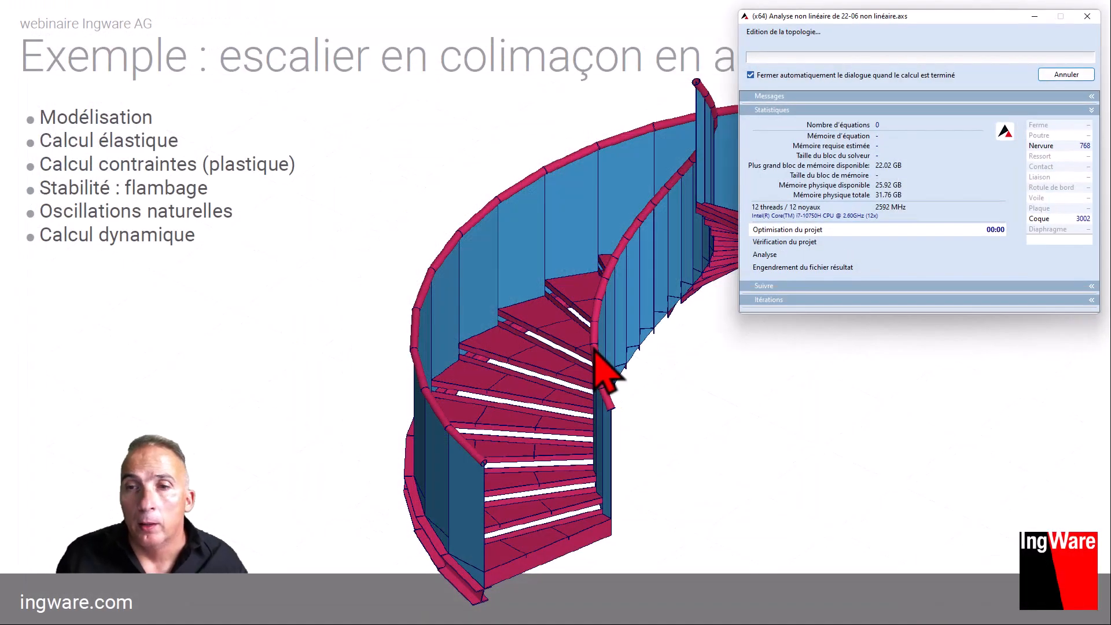
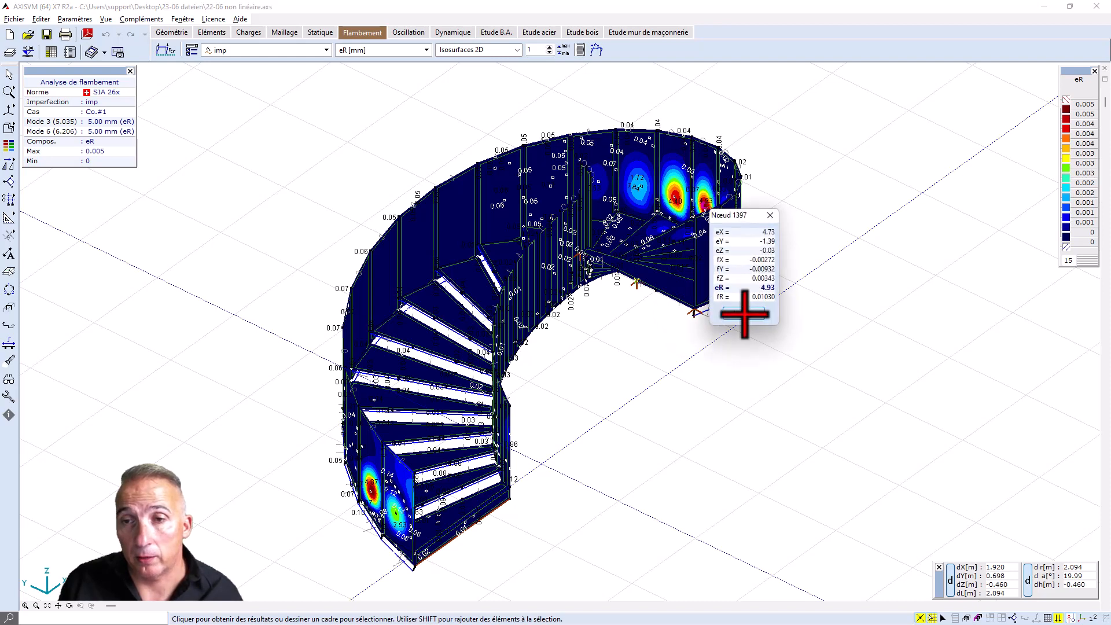
Step: Add load combination Co #3 to the custom combinations by load case, with the user-defined combination type "-"
left_click(749, 325)
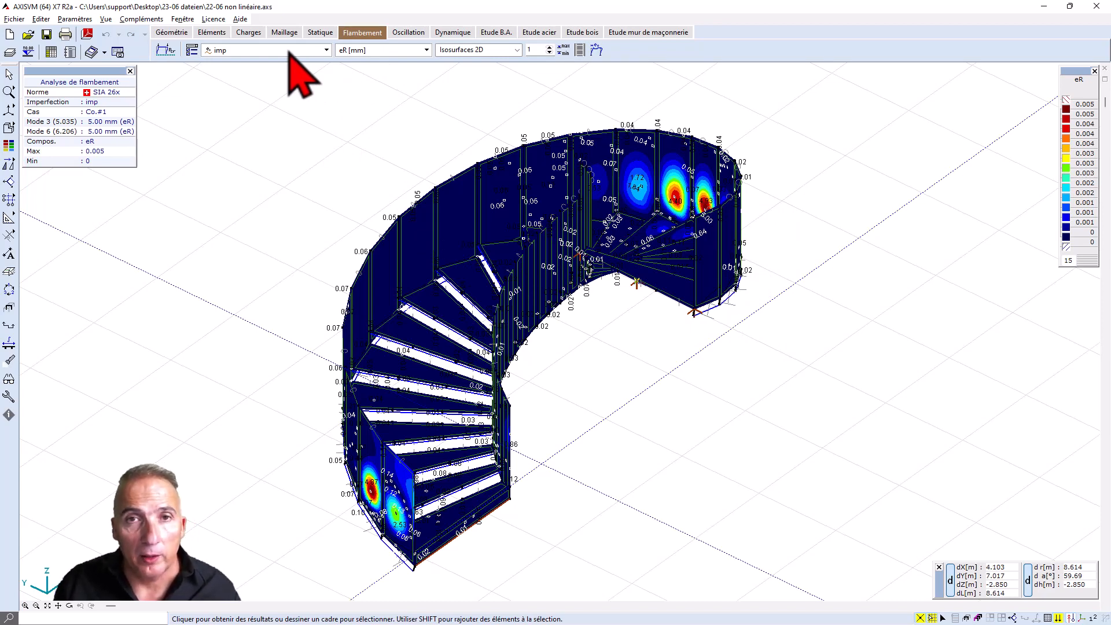
left_click(408, 33)
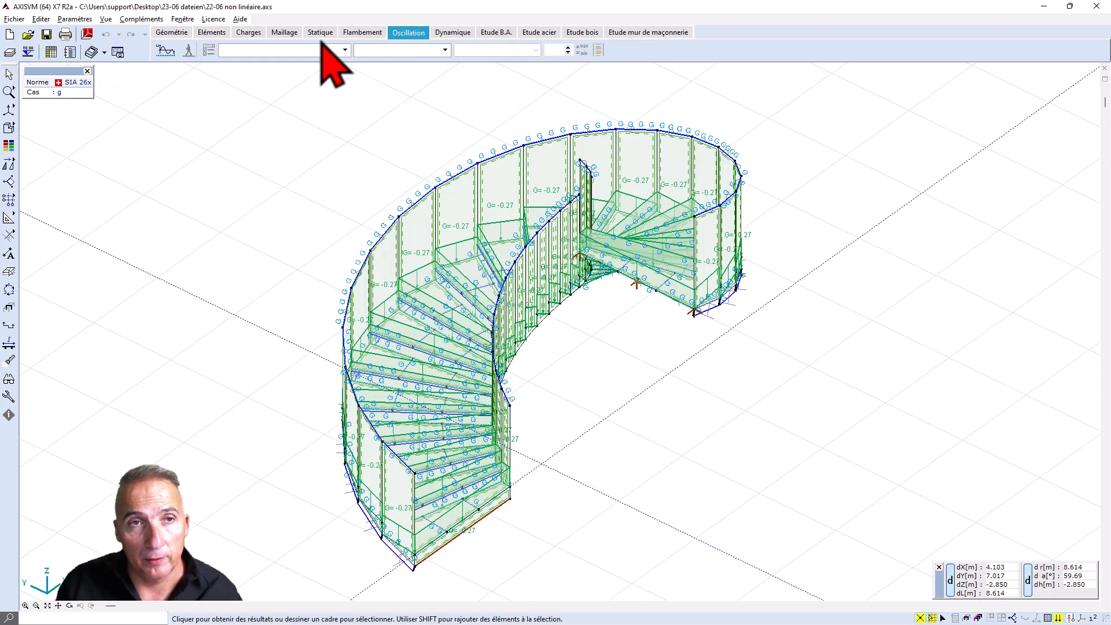
left_click(252, 33)
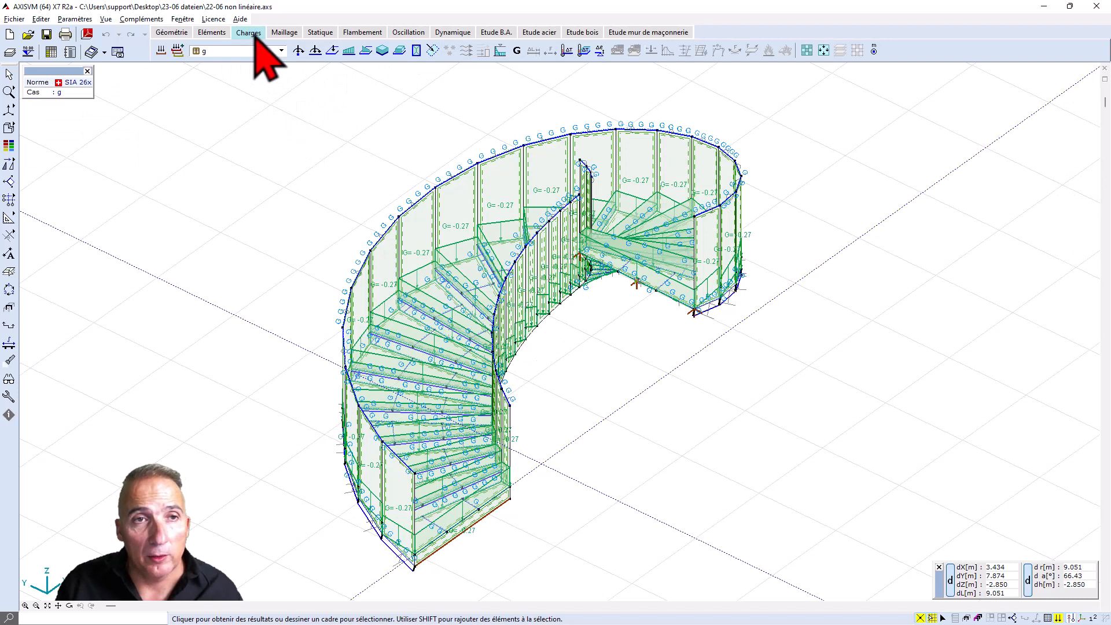
left_click(178, 51)
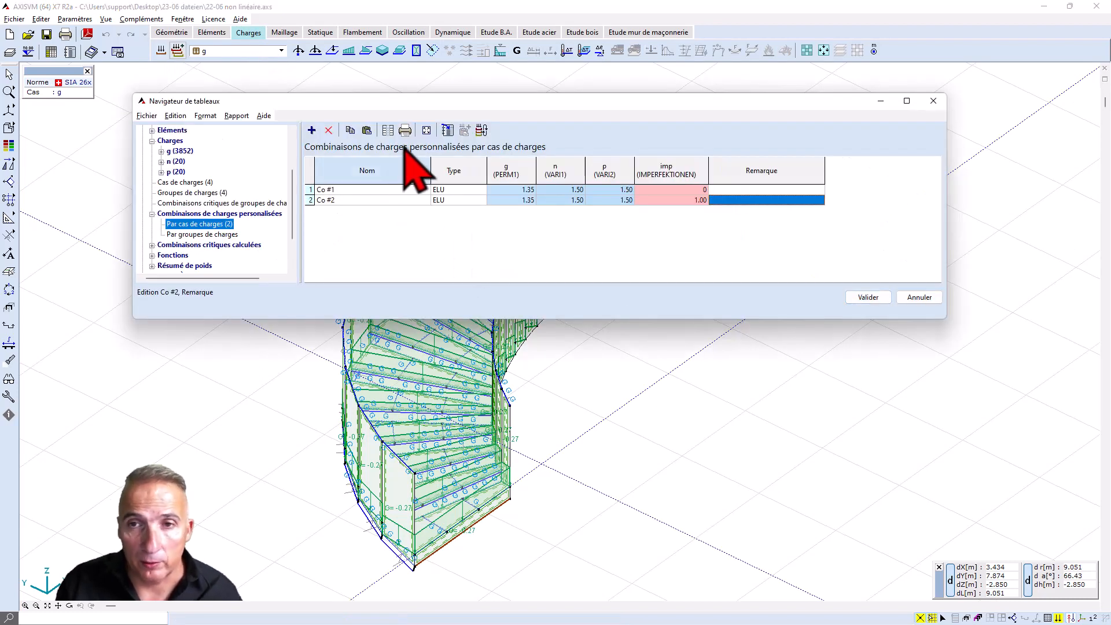
left_click(312, 130)
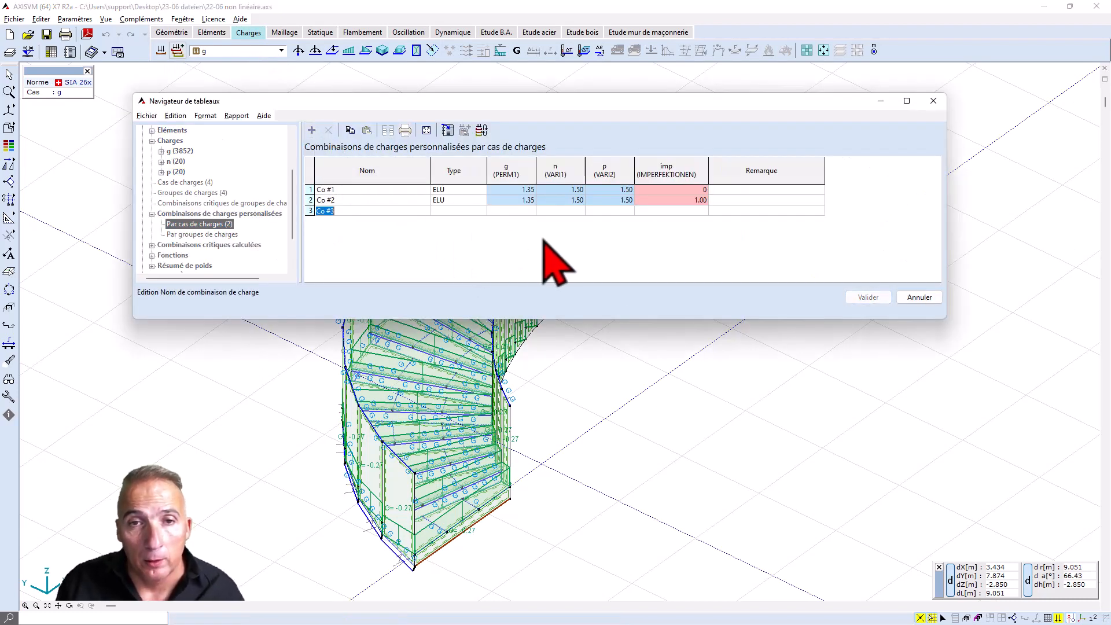
left_click(468, 210)
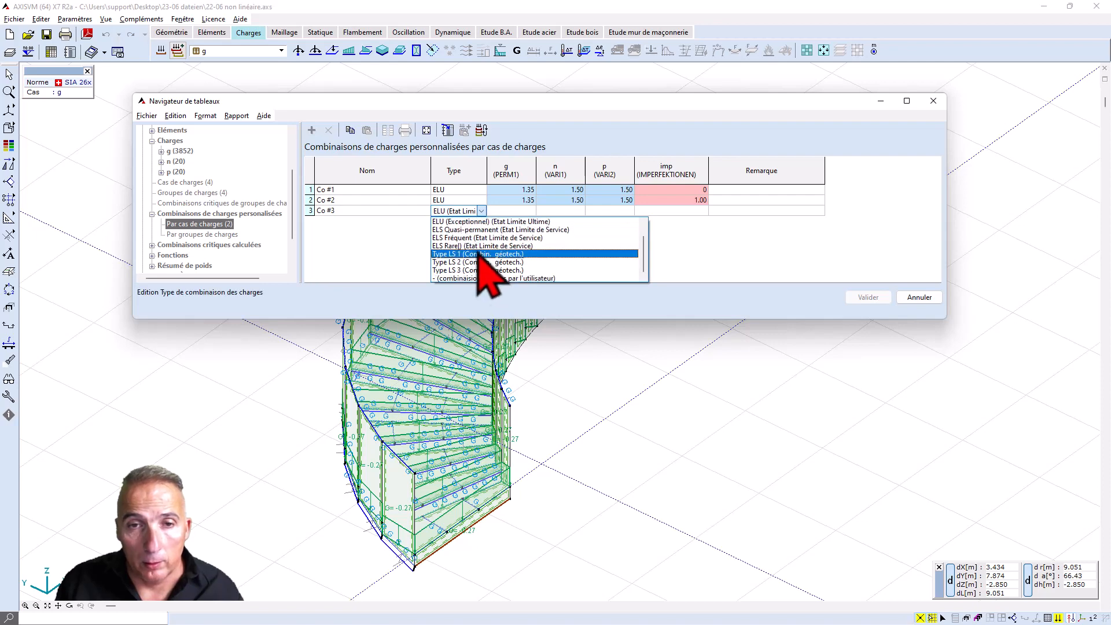
left_click(466, 275)
Step: Set Co #3's factors to 1 for g and 0.3 for n, leave p and imp at 0, and save the combinations
left_click(530, 211)
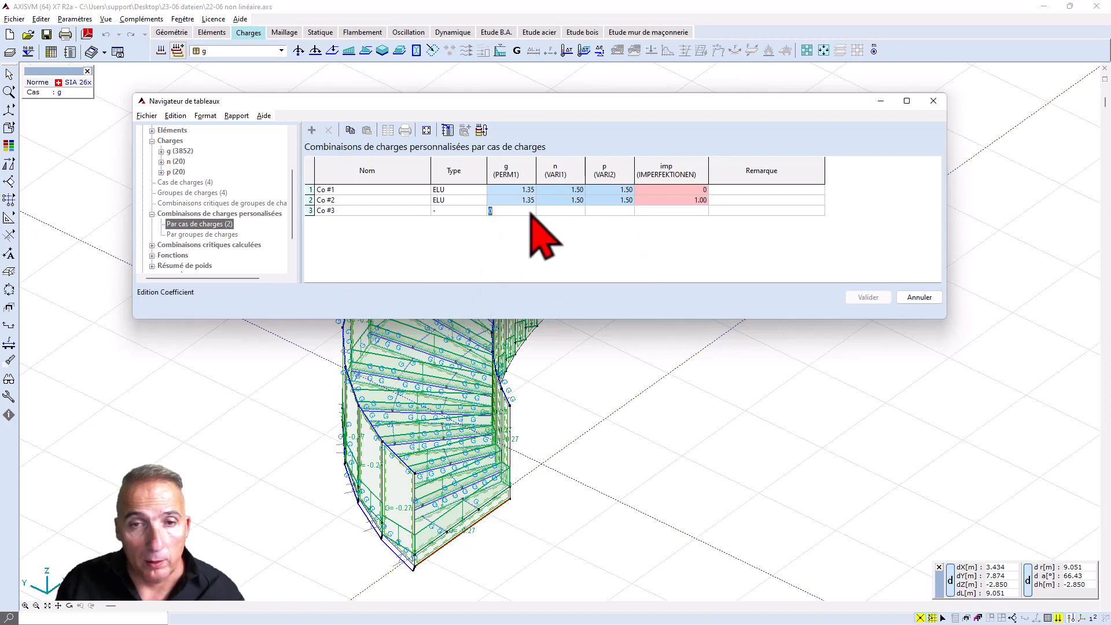
type("1")
key("Tab")
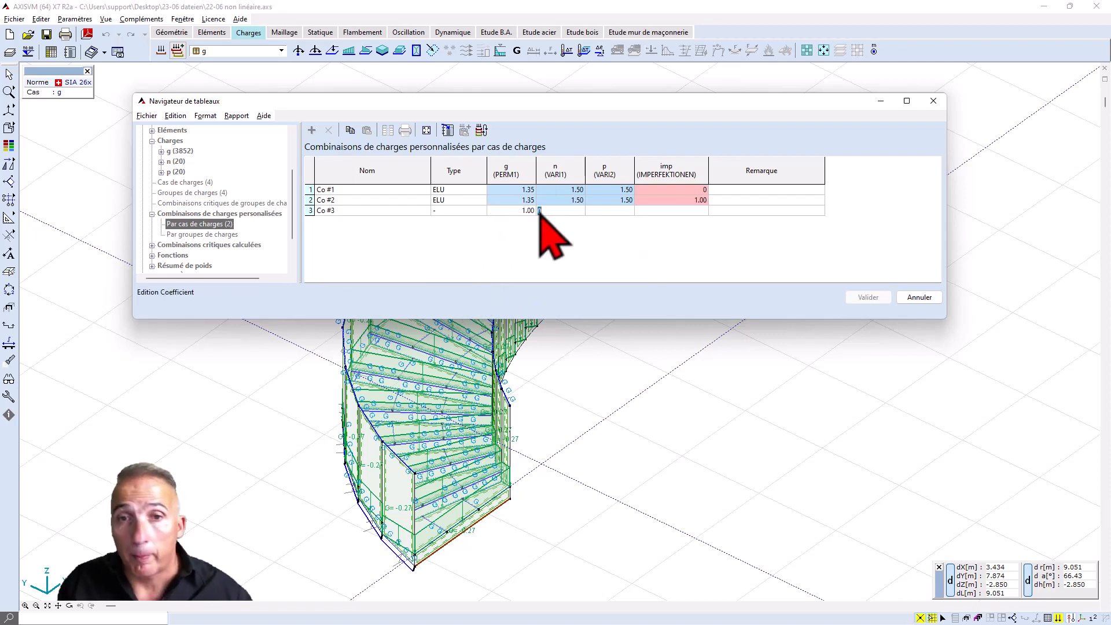
type("0.3")
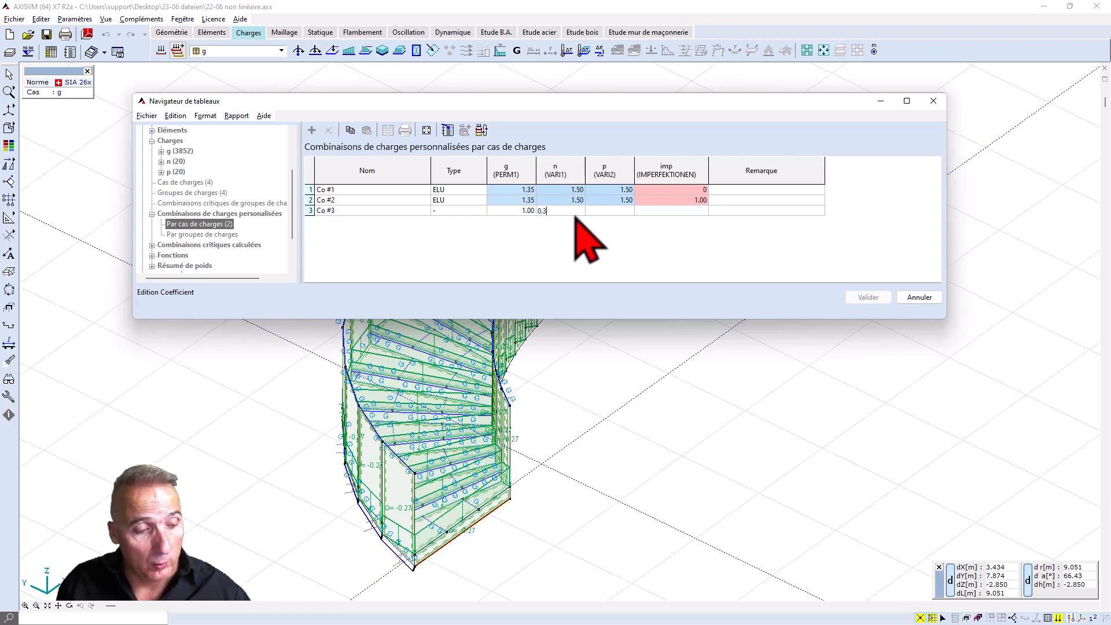
key("Tab")
key("Tab")
key("Tab")
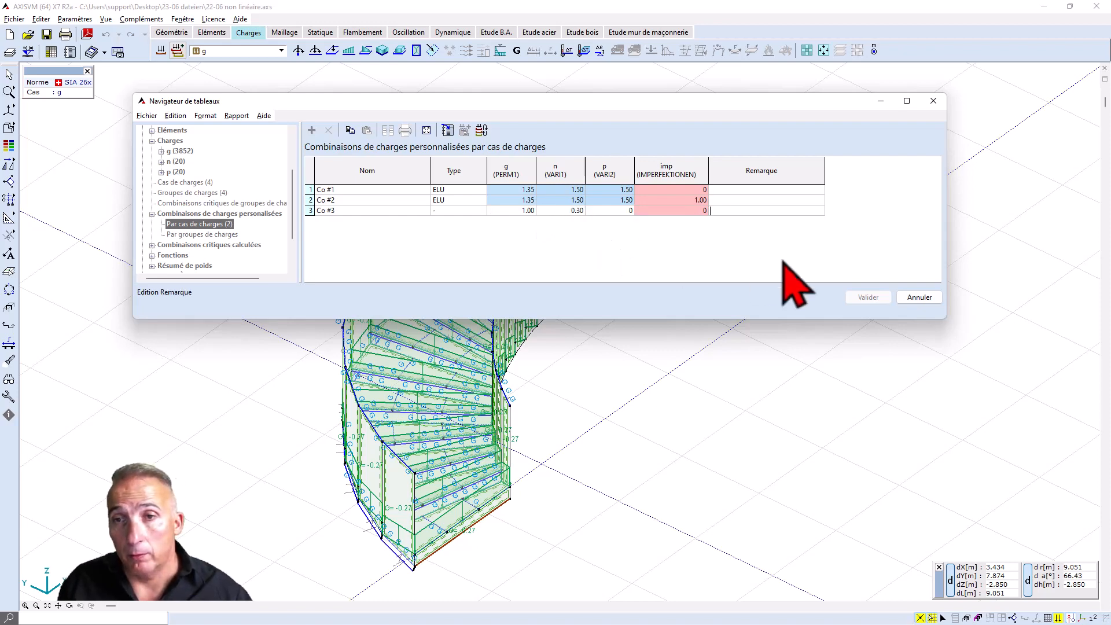
left_click(867, 297)
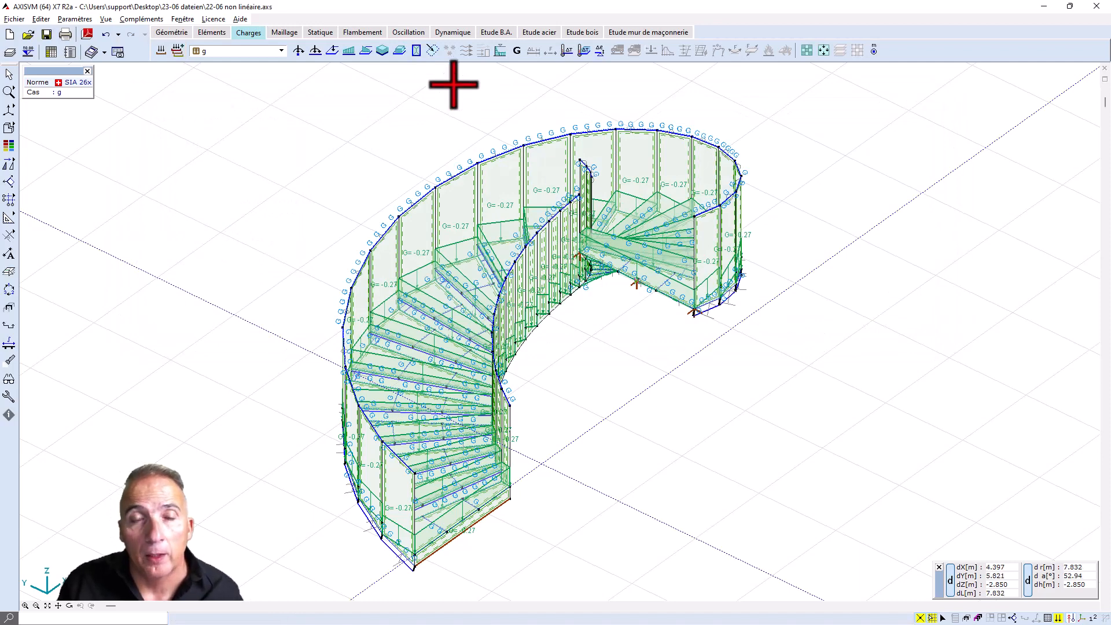
Step: Set up a first-order vibration analysis with Co.#3 as the only selected case
left_click(420, 33)
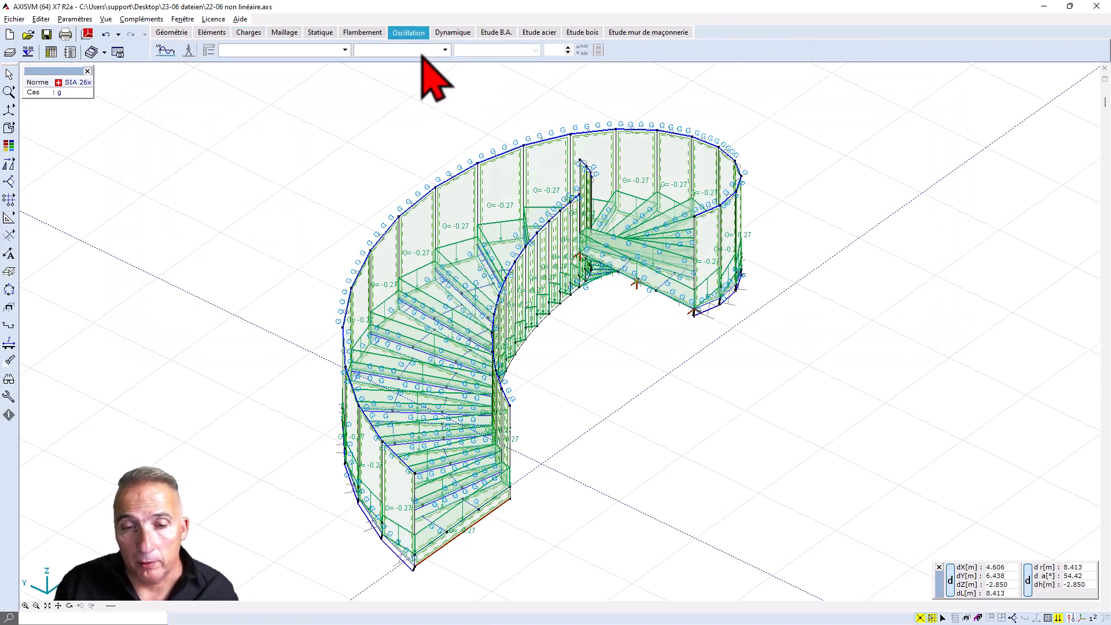
left_click(166, 52)
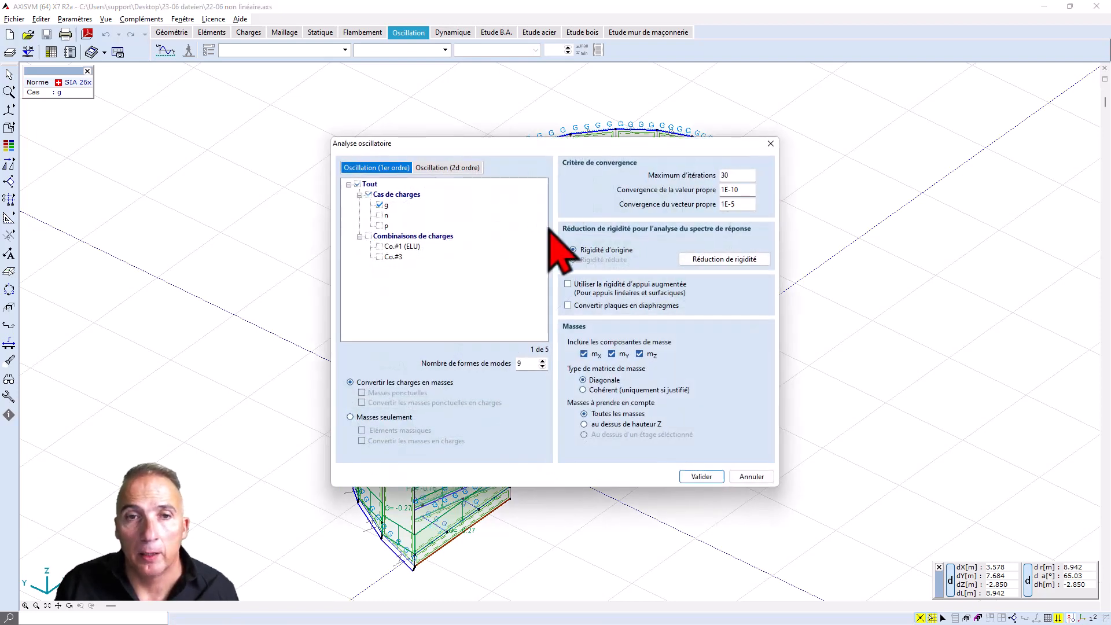
left_click(357, 184)
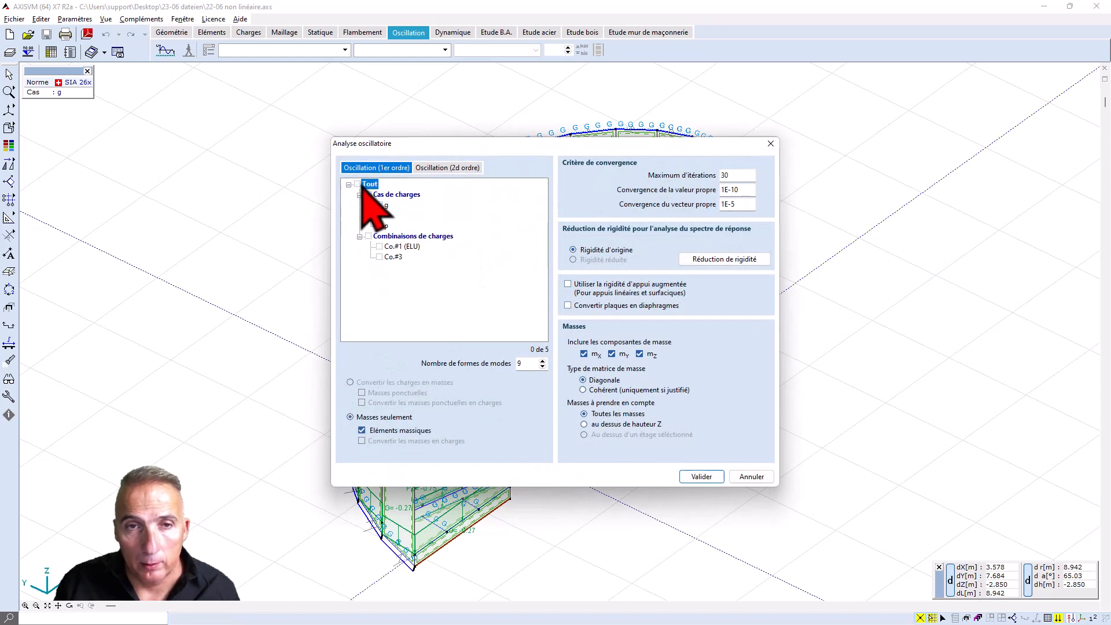
left_click(384, 257)
left_click(380, 257)
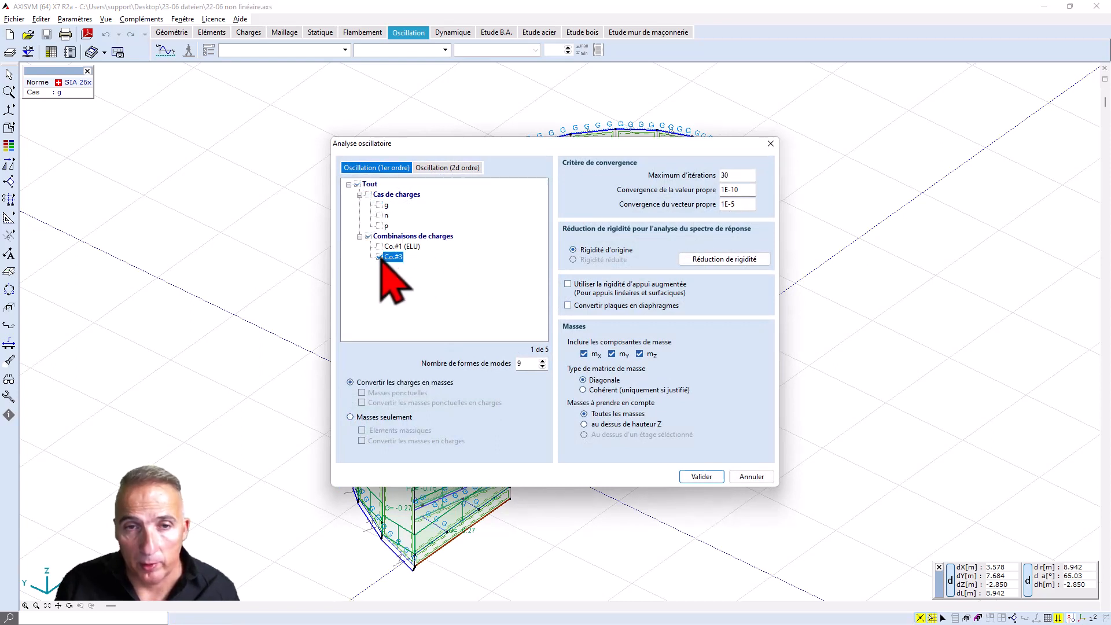
Step: Include only the mZ mass component, set the number of mode shapes to 3, and run the vibration analysis
left_click(584, 354)
left_click(615, 354)
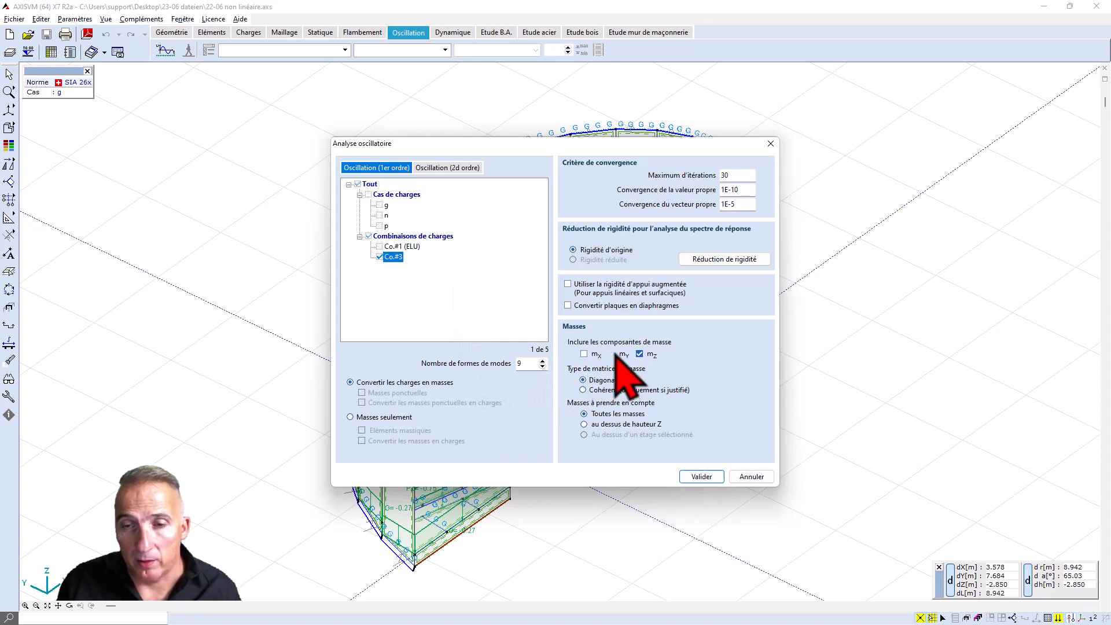
double_click(519, 363)
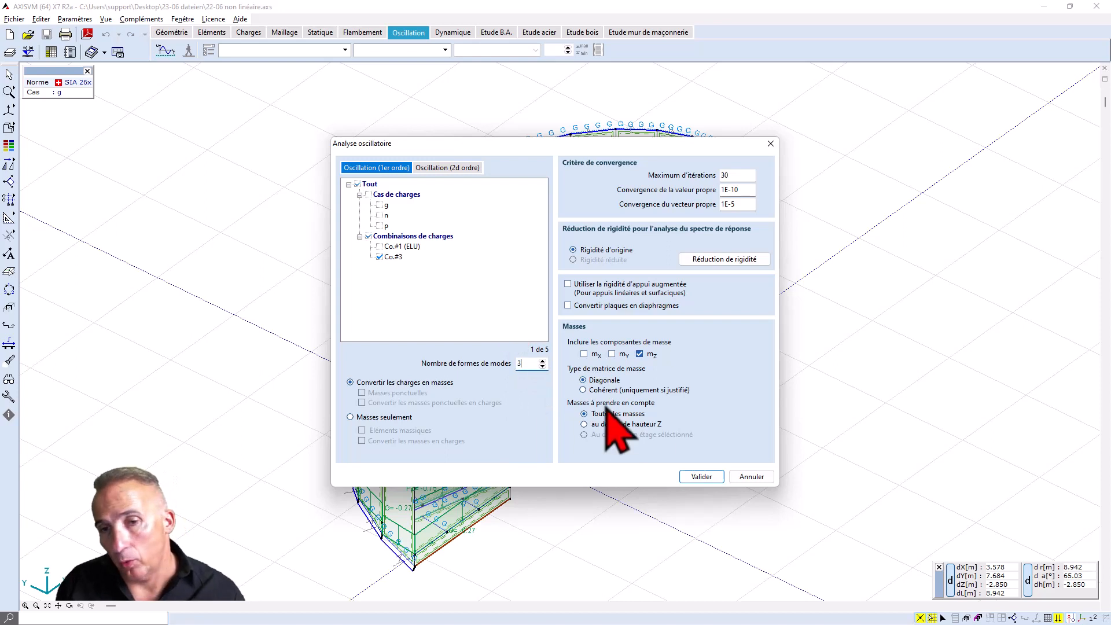
left_click(701, 476)
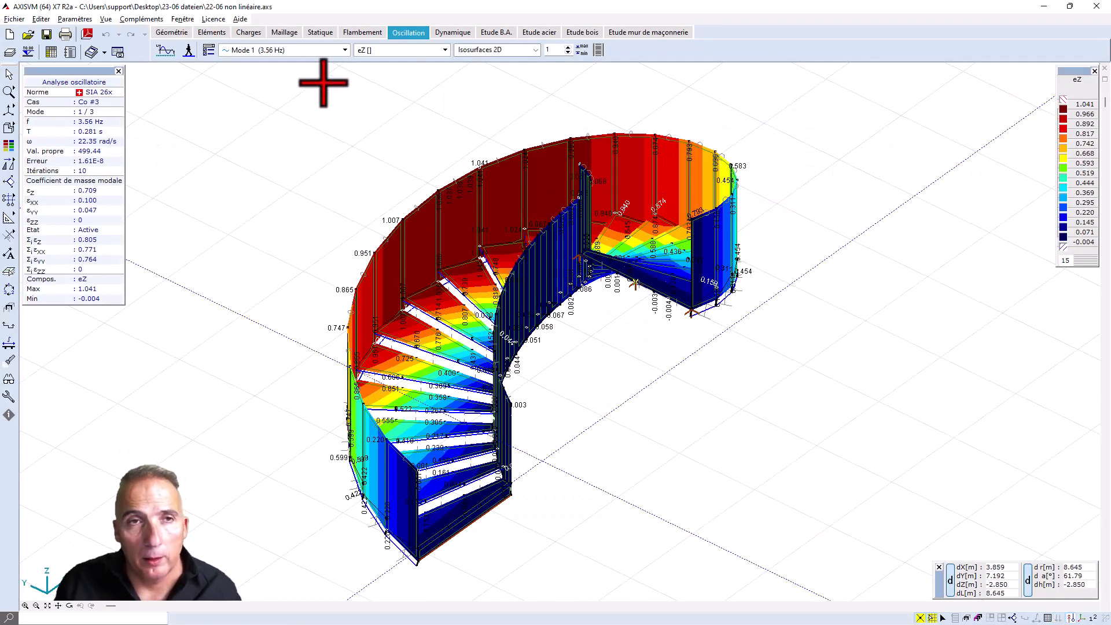
Step: Display the Mode 1 vibration result on the deformed shape
left_click(346, 50)
left_click(346, 50)
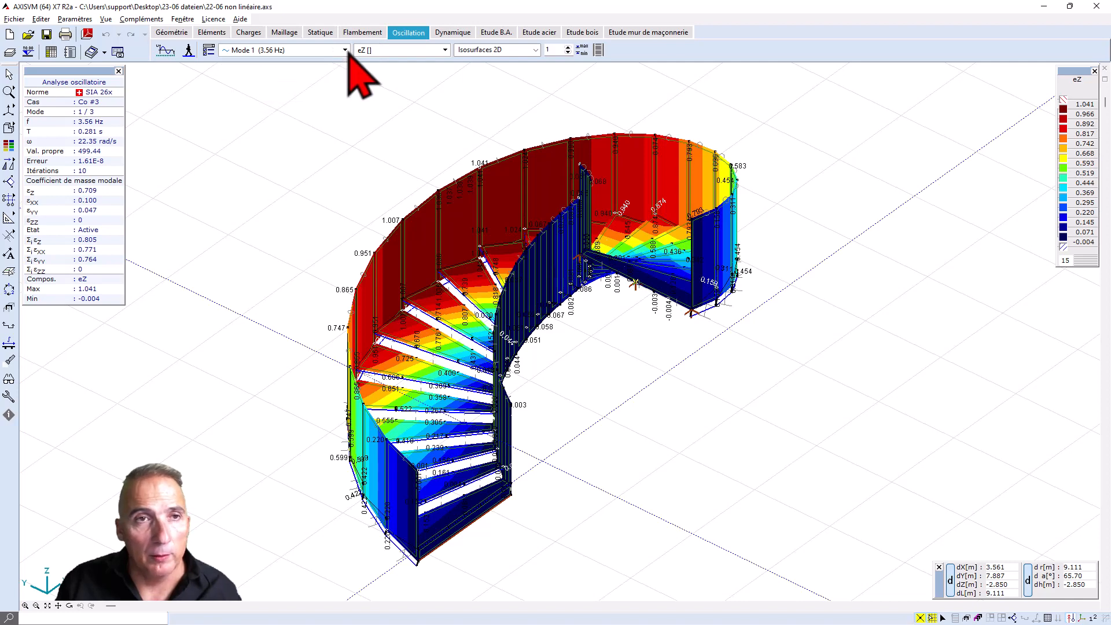
left_click(208, 50)
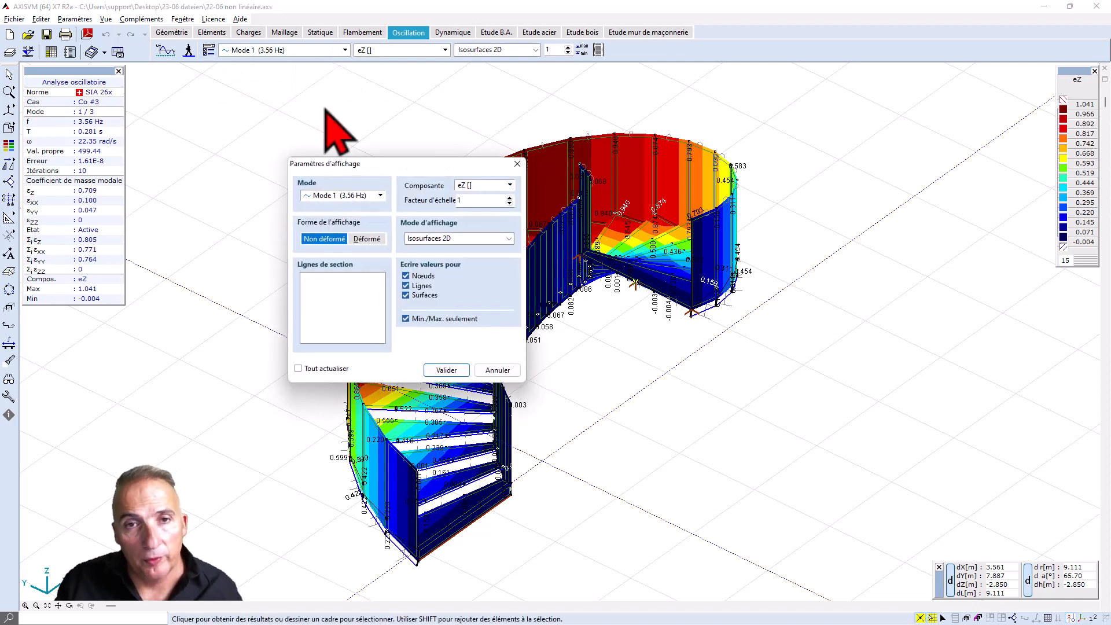
left_click(370, 238)
left_click(456, 372)
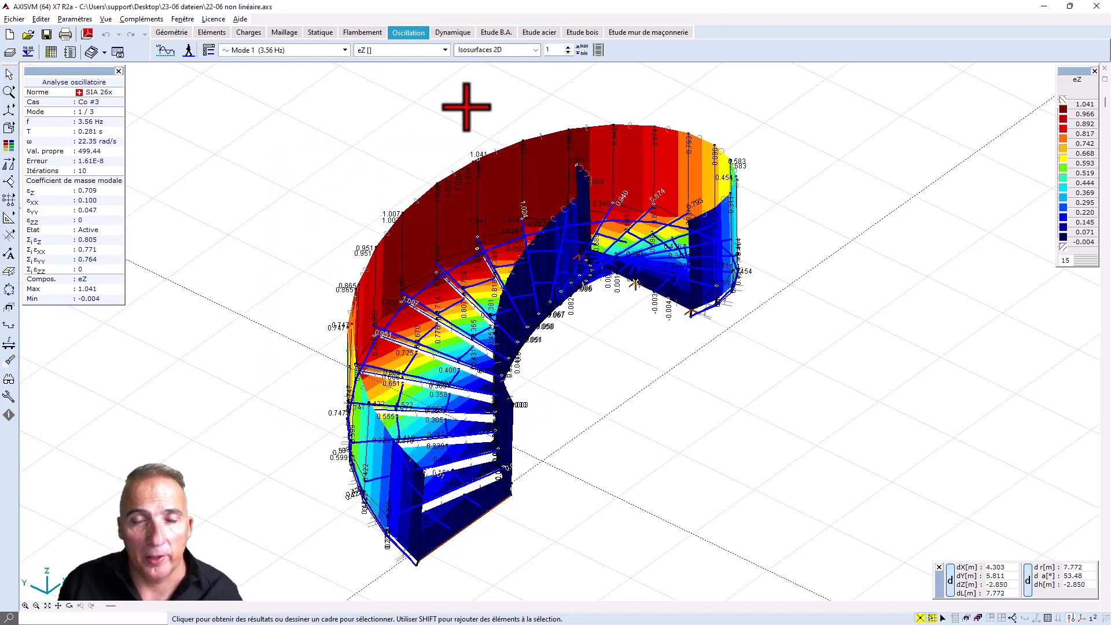
Step: View the vibration shapes of Mode 2 and Mode 3, and return to Mode 1
left_click(345, 50)
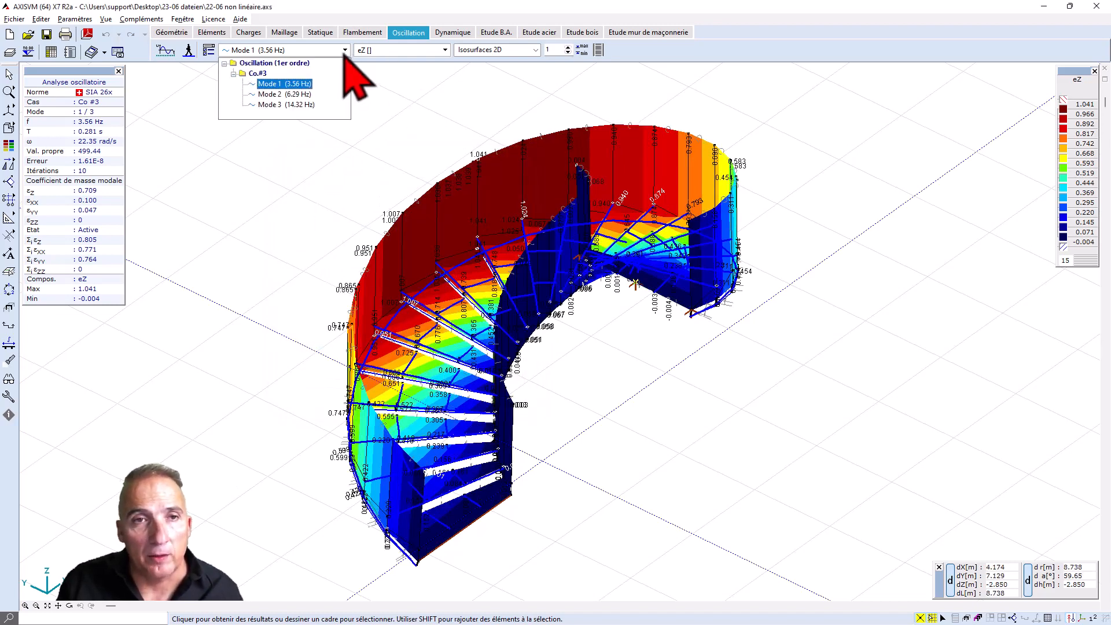
left_click(295, 92)
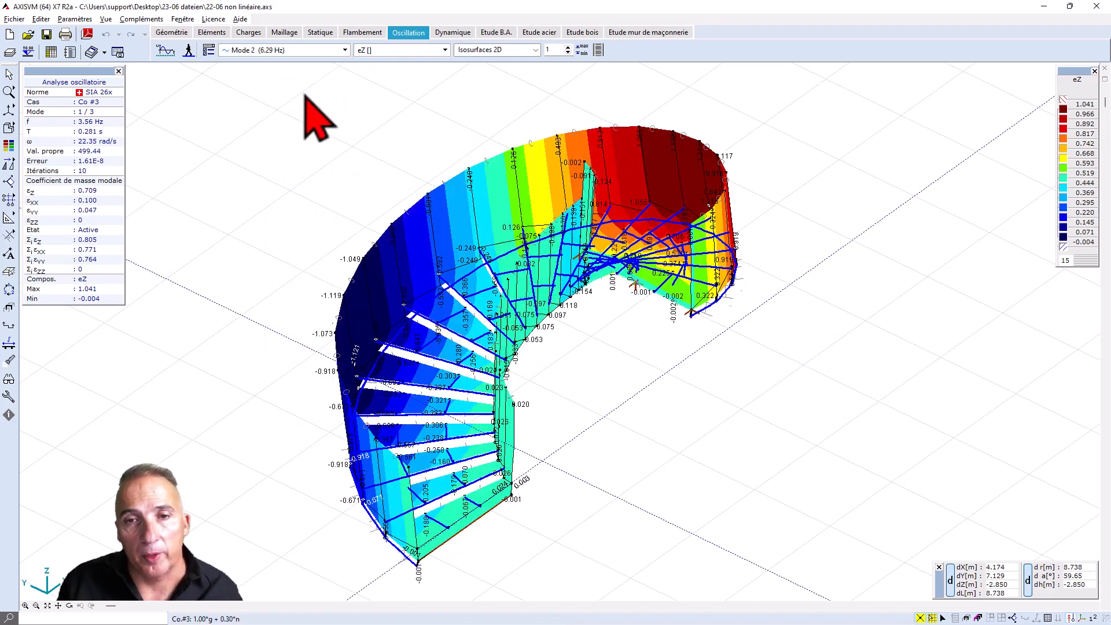
left_click(345, 51)
left_click(292, 104)
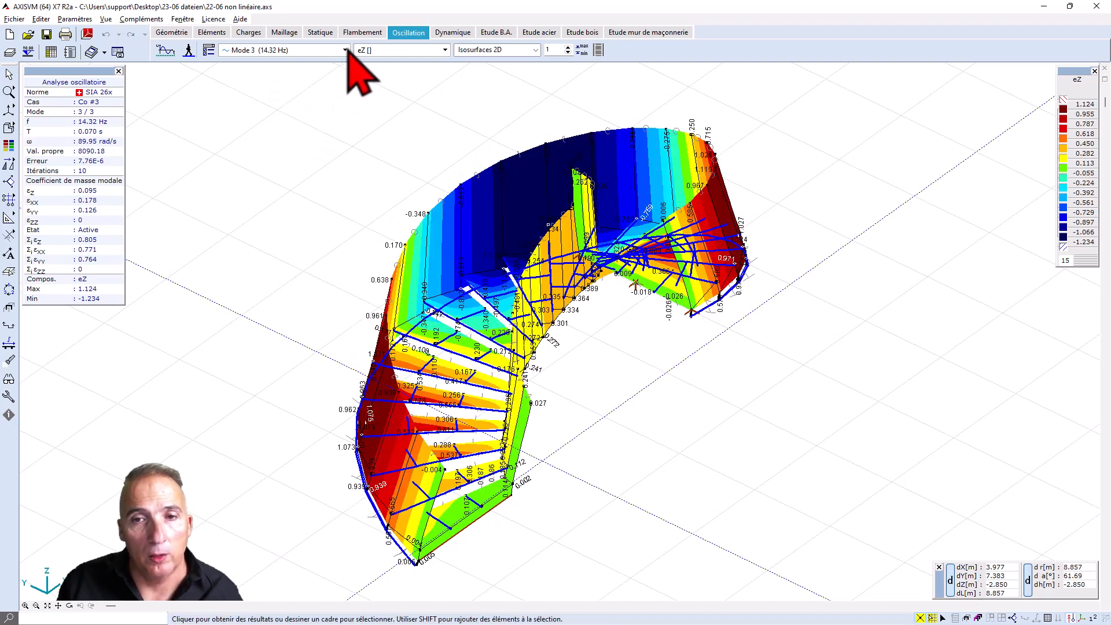
left_click(345, 51)
left_click(303, 84)
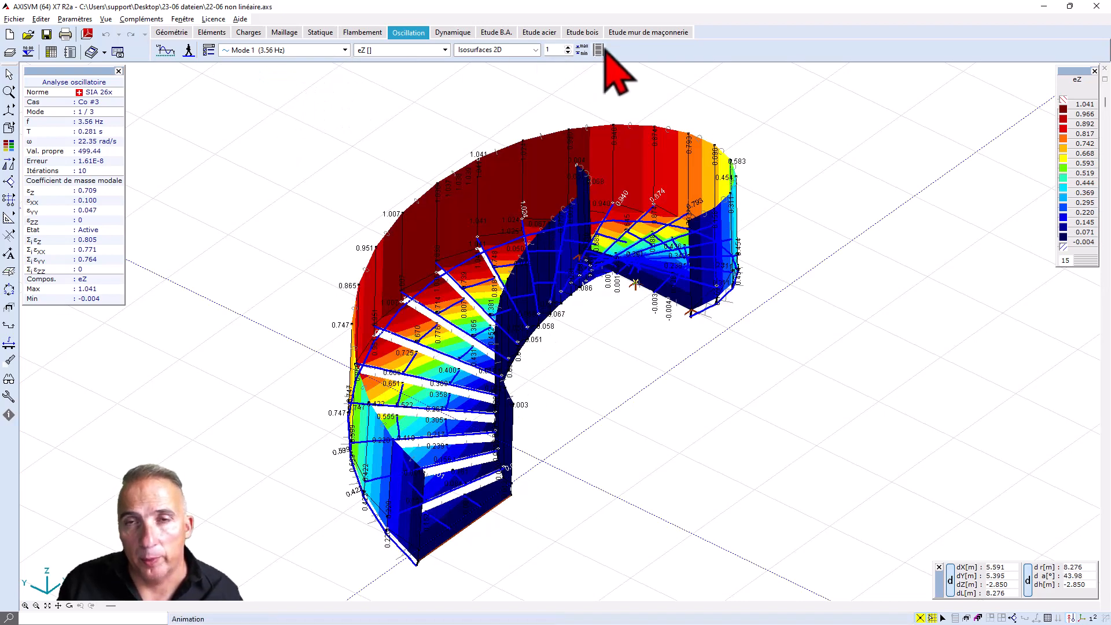
Step: Play the animation of the Mode 1 vibration fitted to its window, and close it
left_click(598, 50)
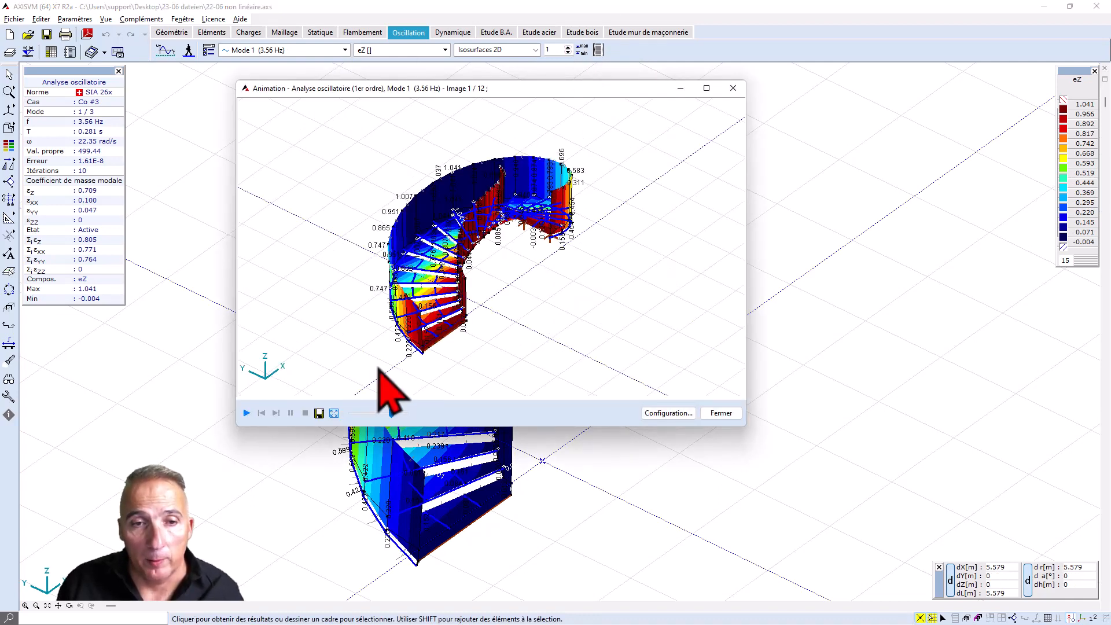
left_click(334, 413)
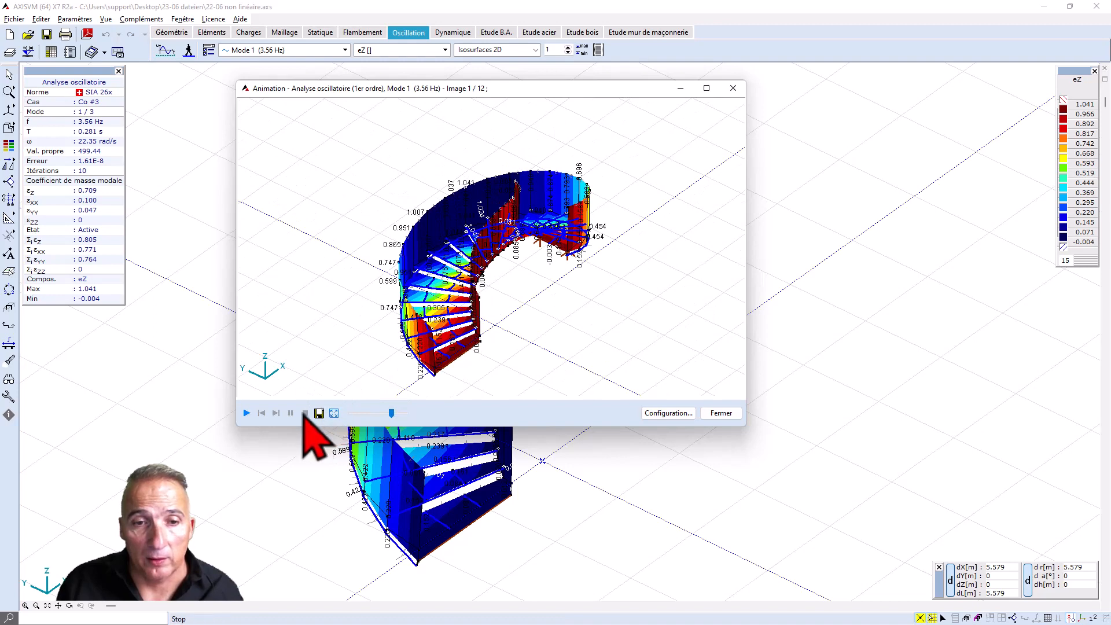
left_click(247, 413)
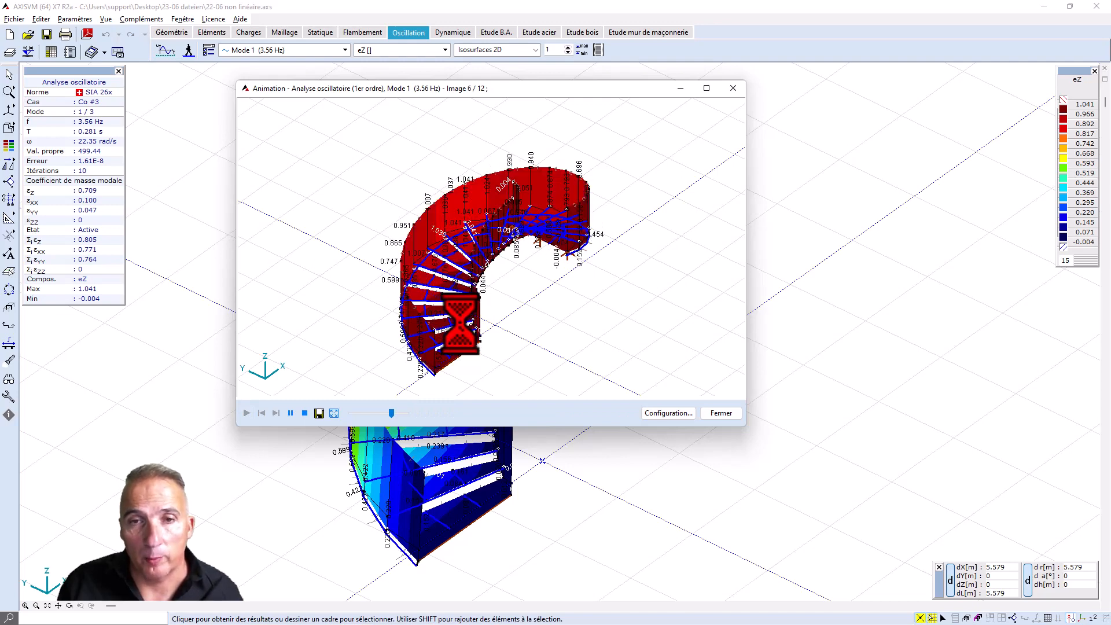
left_click(717, 413)
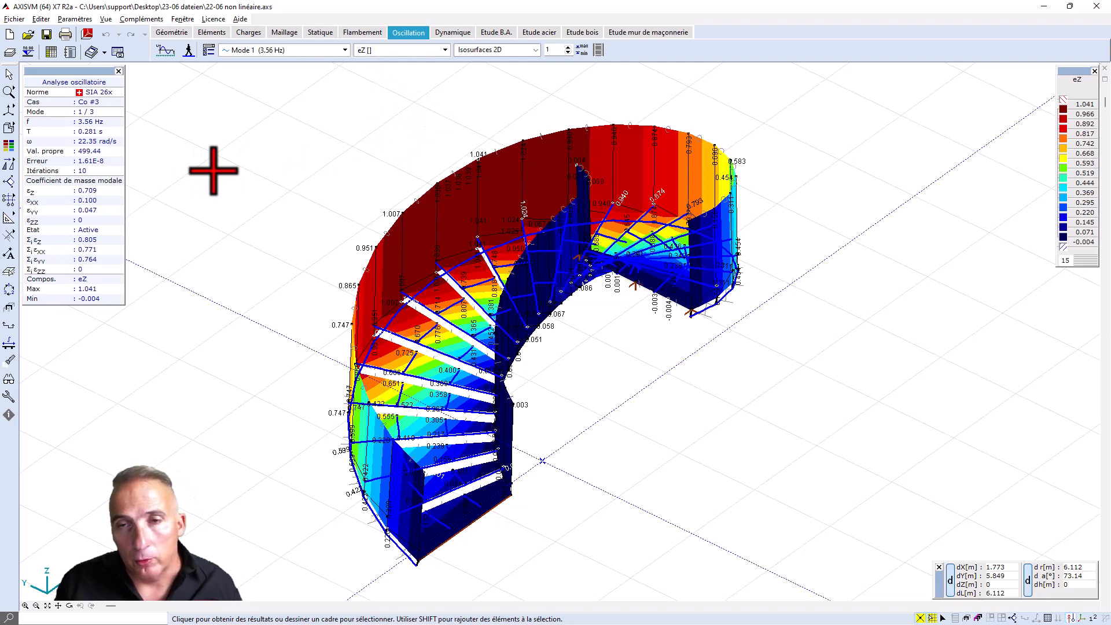
Step: Open the project 23-06 DYN.axs without saving the current project, and show its dynamic analysis results
left_click(28, 34)
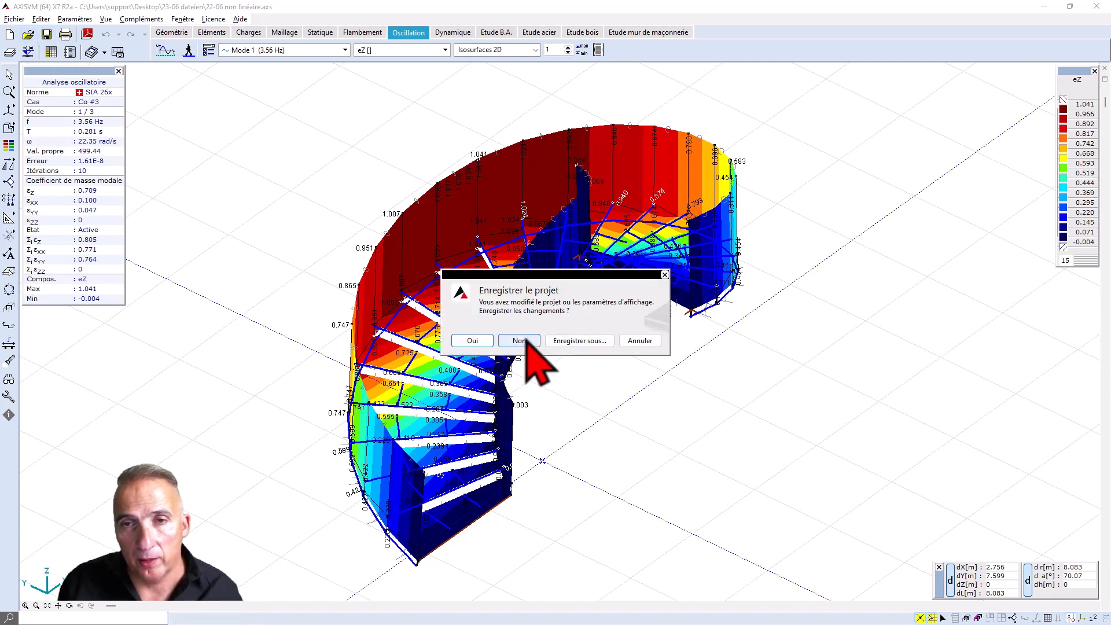
left_click(519, 341)
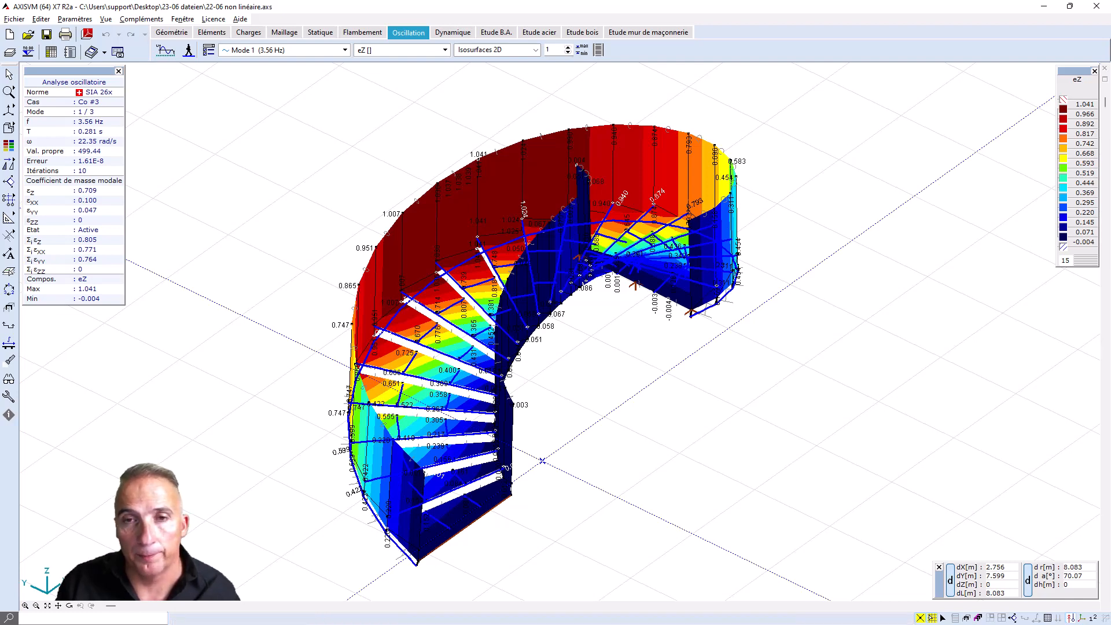
left_click(452, 33)
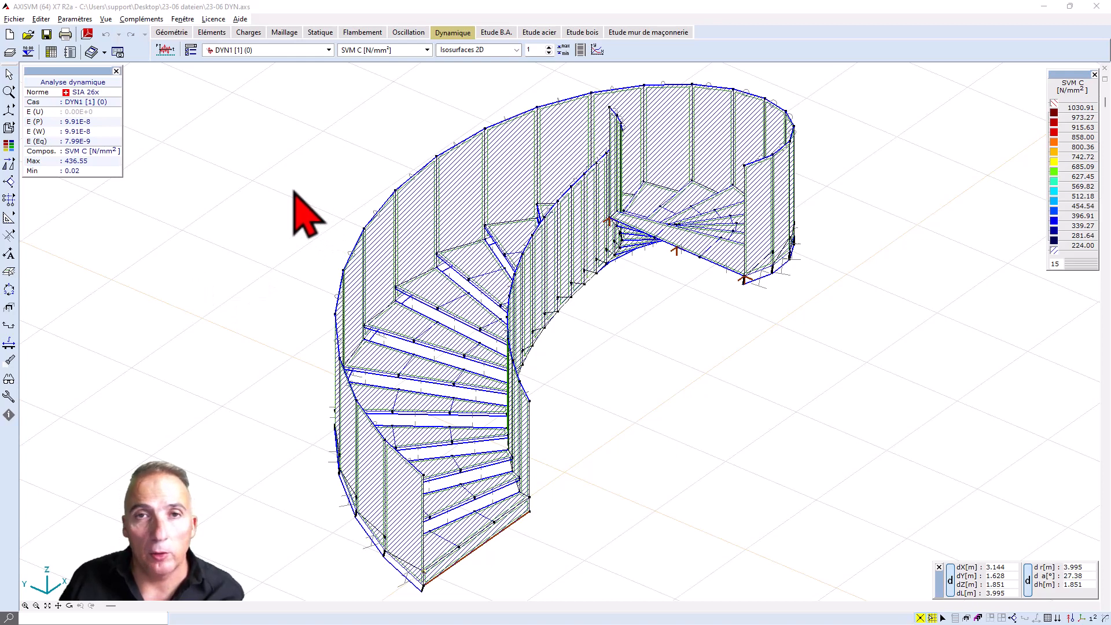
left_click(328, 49)
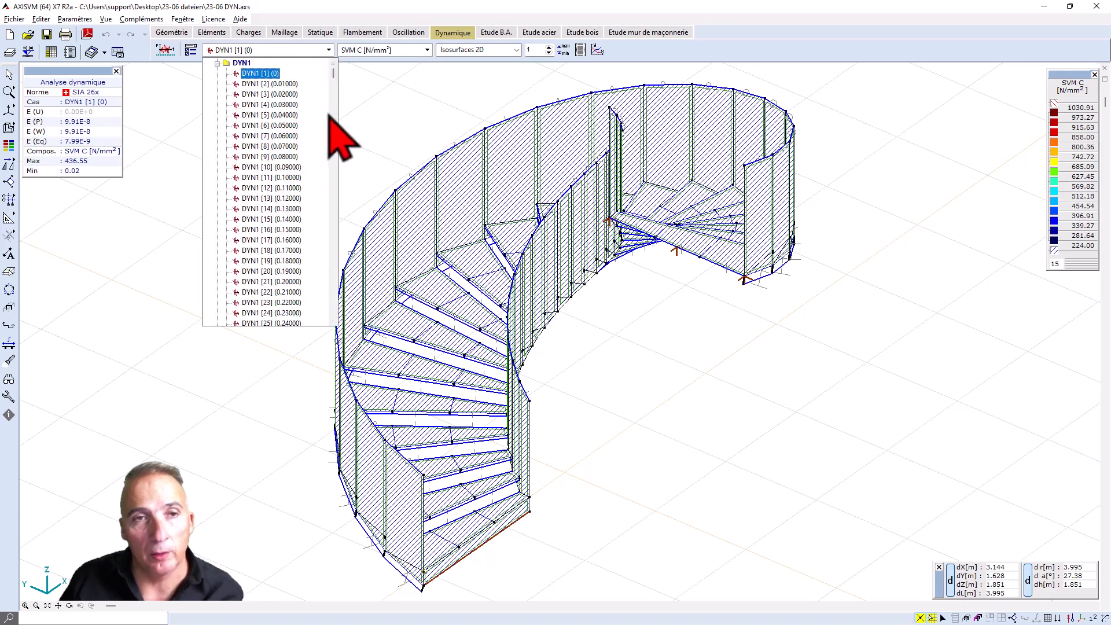
mouse_move(334, 73)
left_mouse_down()
mouse_move(337, 317)
mouse_move(340, 75)
mouse_move(350, 70)
left_mouse_up()
left_click(365, 70)
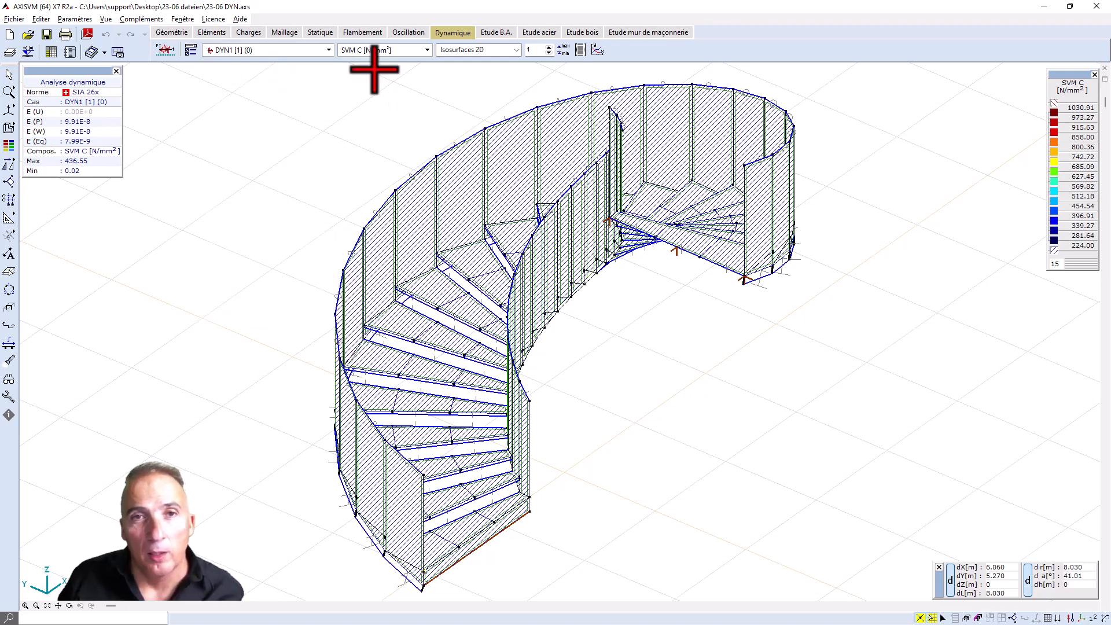
Step: Display the vertical acceleration aZ and the vertical velocity vZ in turn as 2D isosurfaces on the staircase for DYN1 [1] (0)
left_click(427, 50)
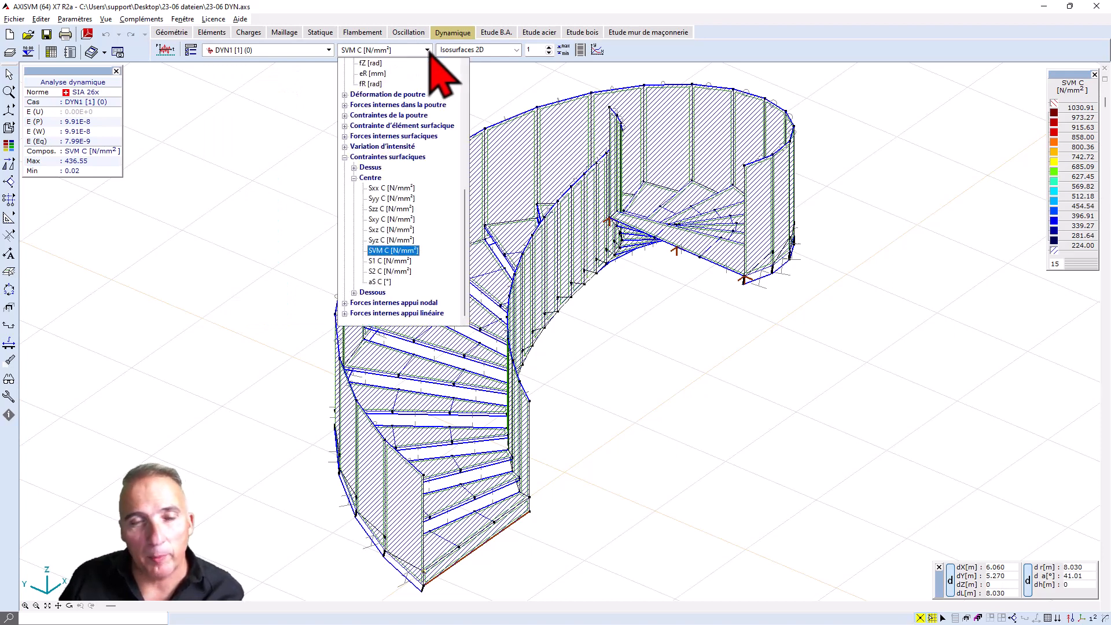
scroll(411, 127, "up", 4)
scroll(408, 133, "up", 4)
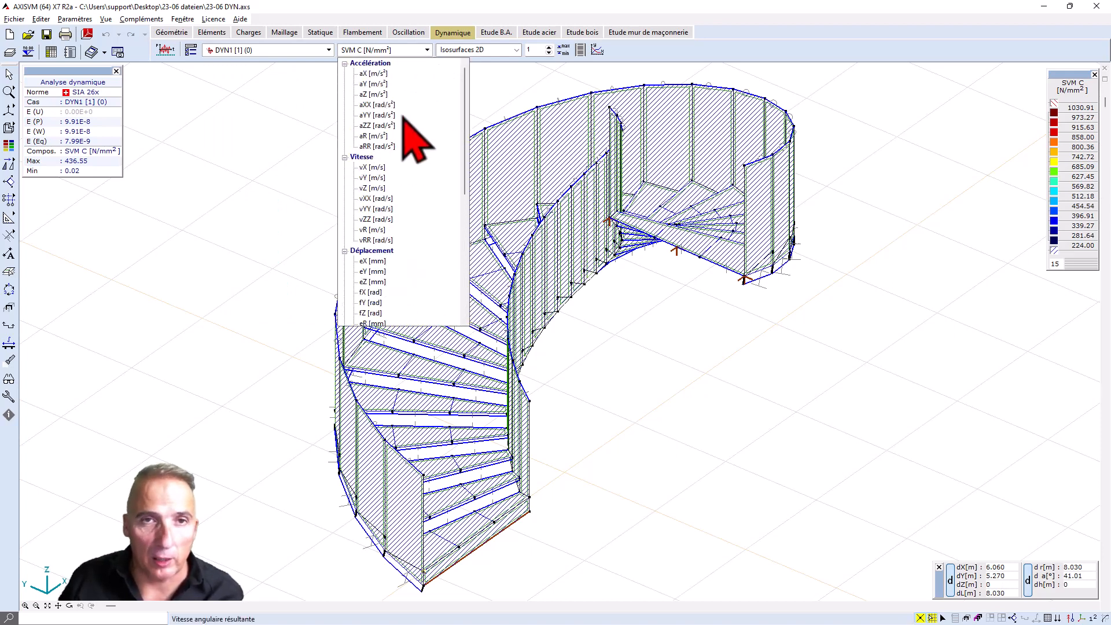
left_click(375, 96)
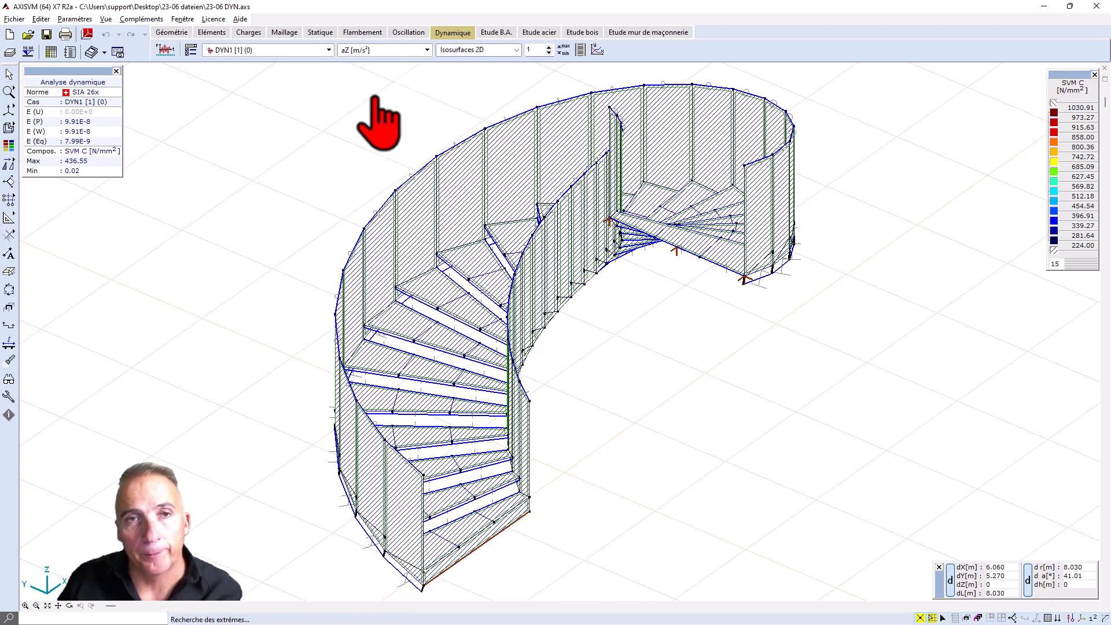
left_click(427, 50)
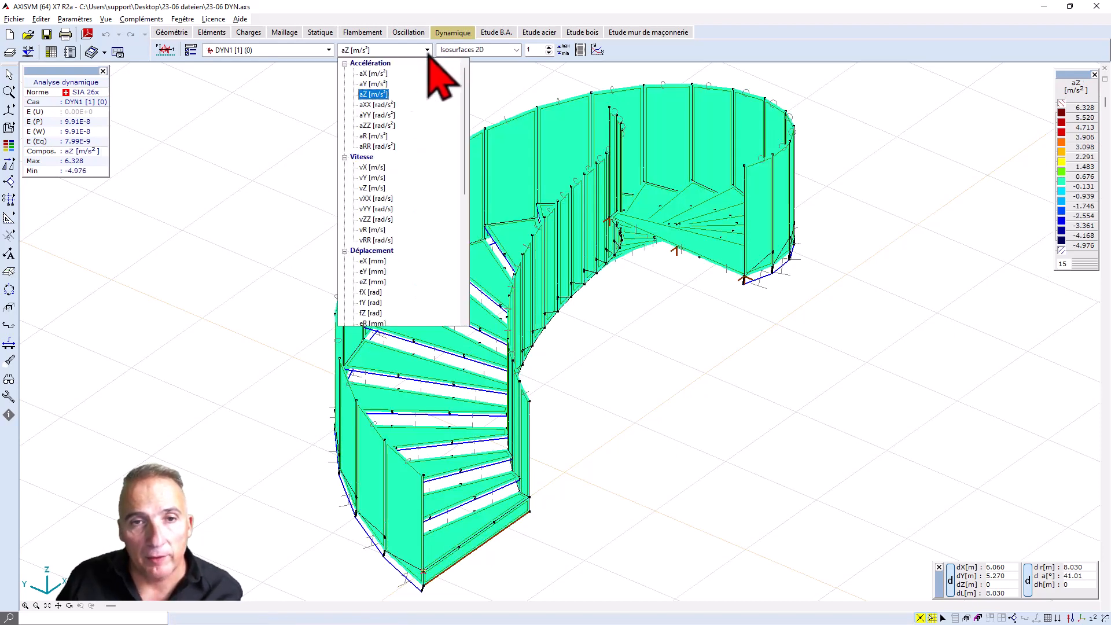
left_click(373, 189)
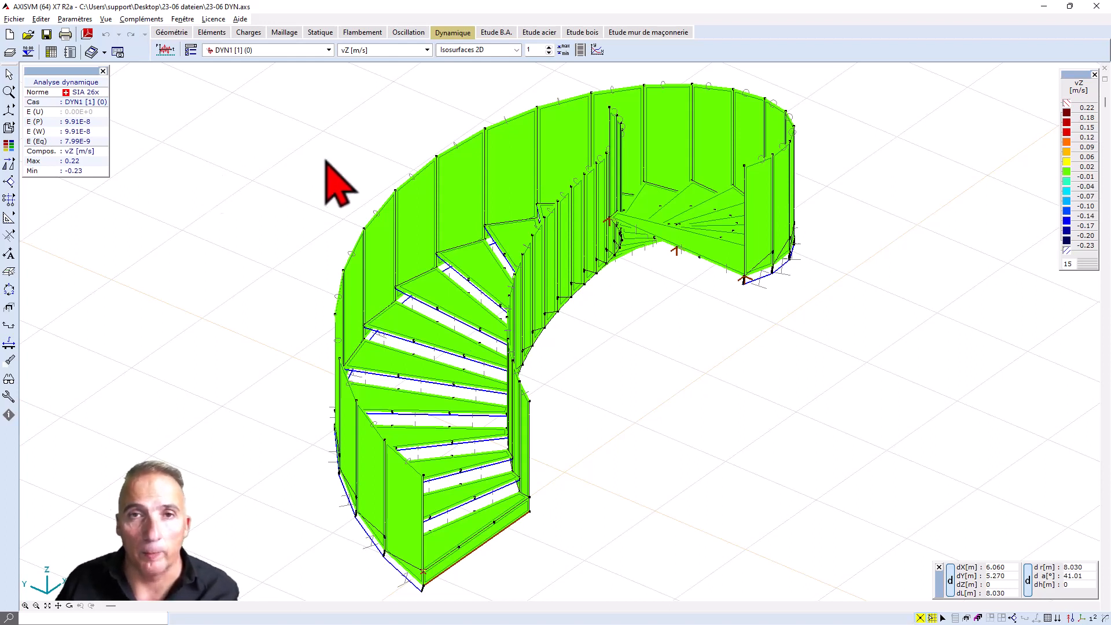
Step: Plot the vertical displacement eZ of node 105 over time in the DYN1 dynamic analysis diagram, and close the diagram
left_click(597, 51)
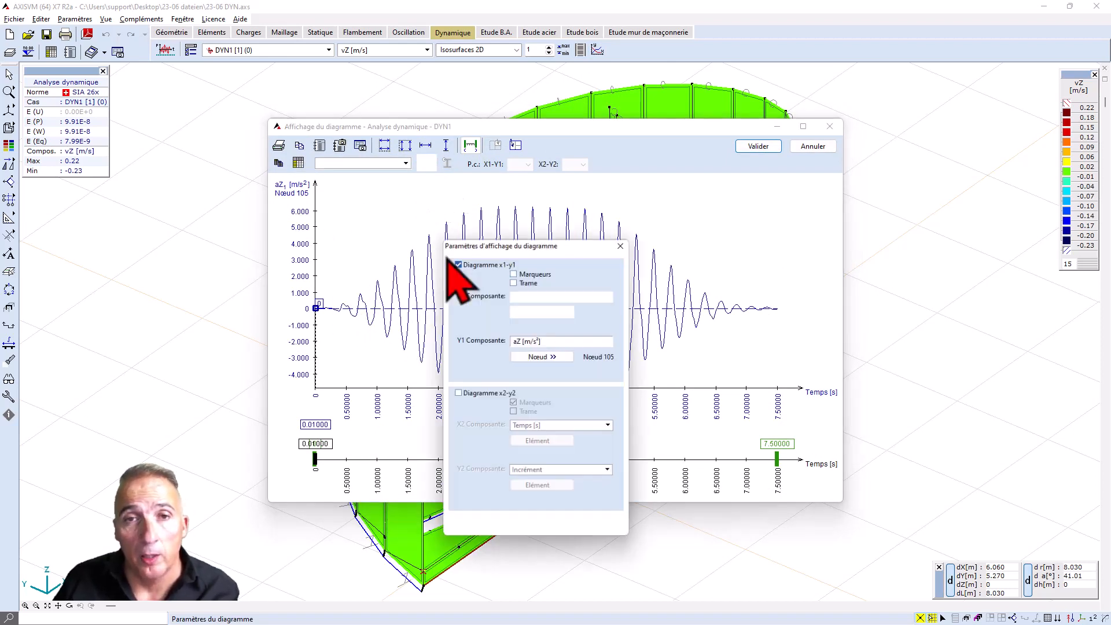
left_click(612, 340)
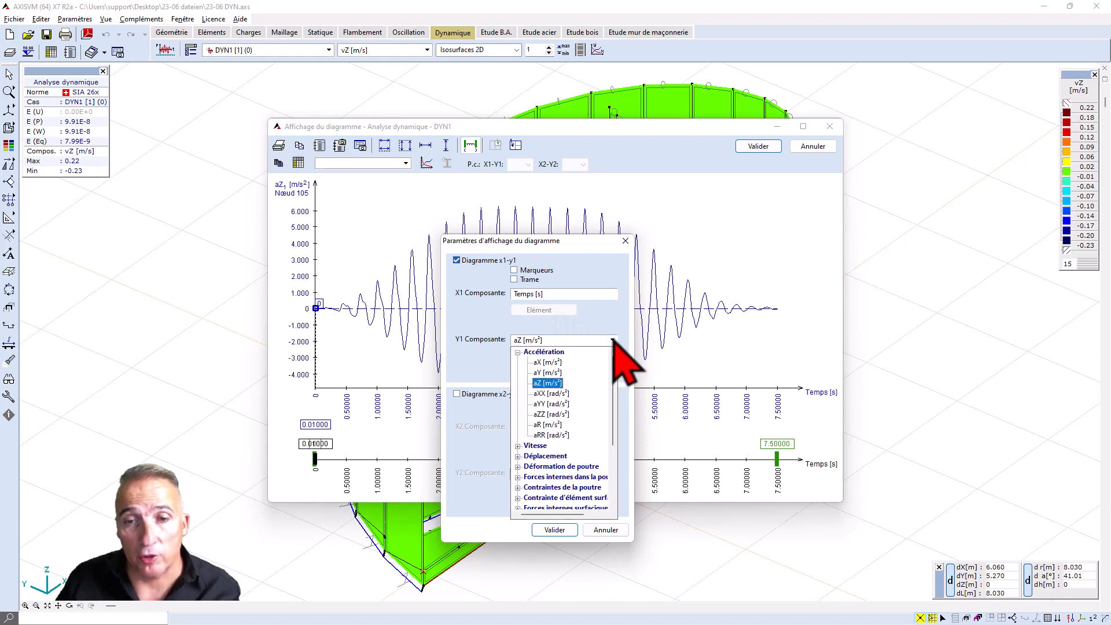
left_click(517, 455)
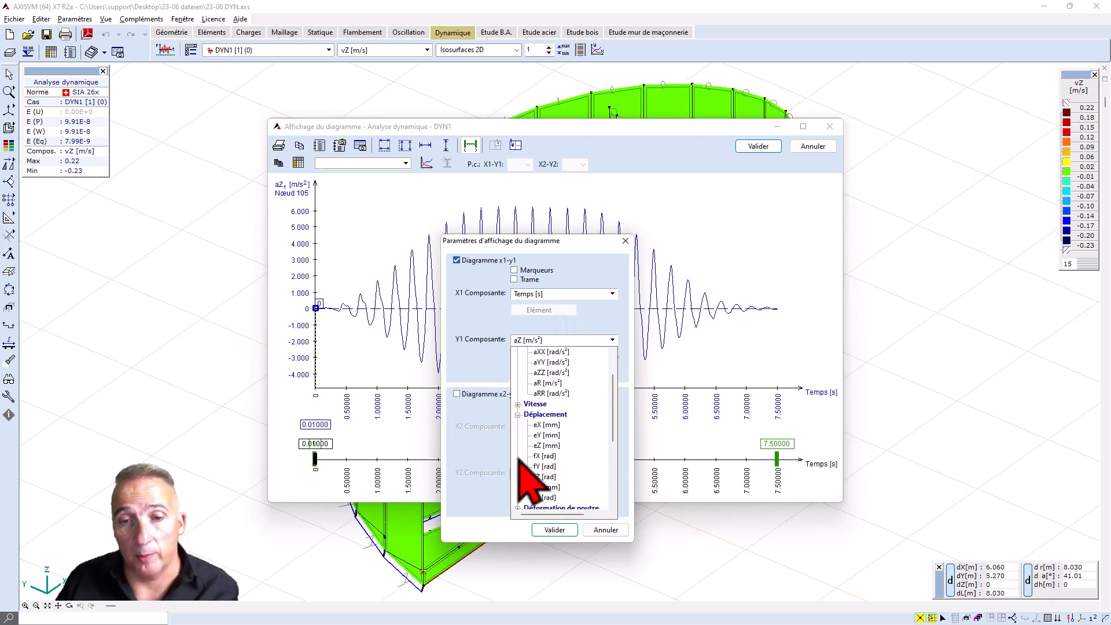
left_click(545, 454)
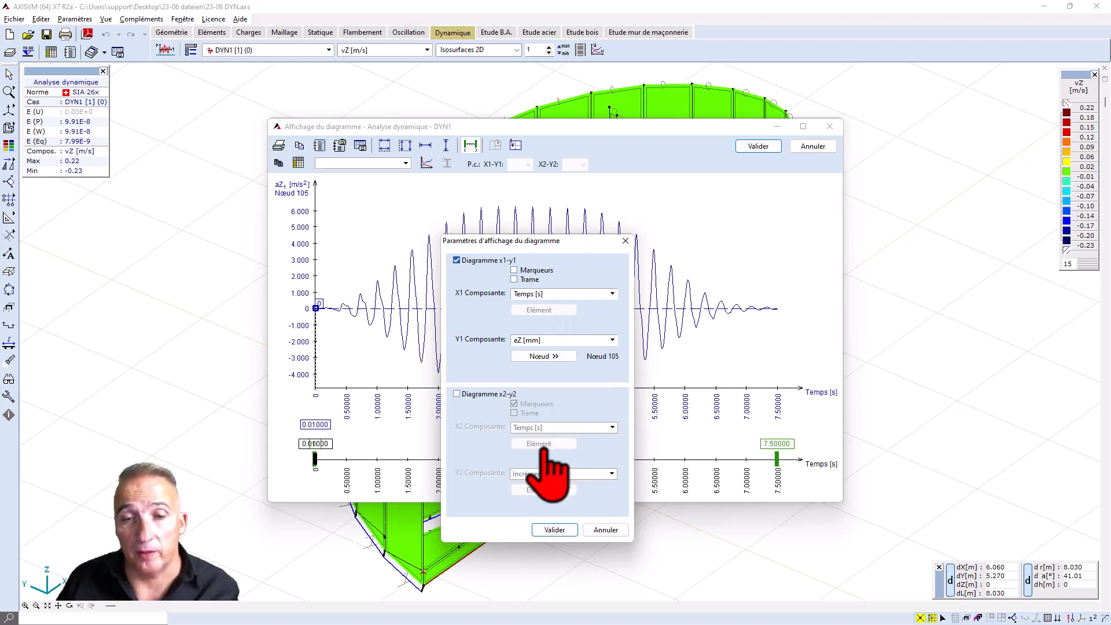
left_click(555, 529)
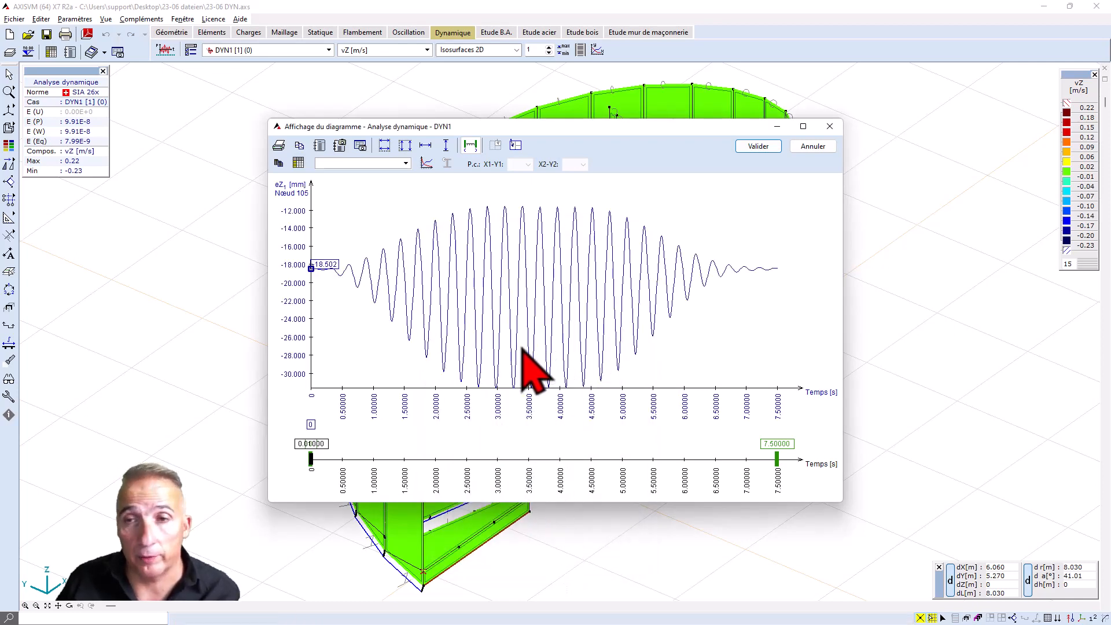
left_click(758, 146)
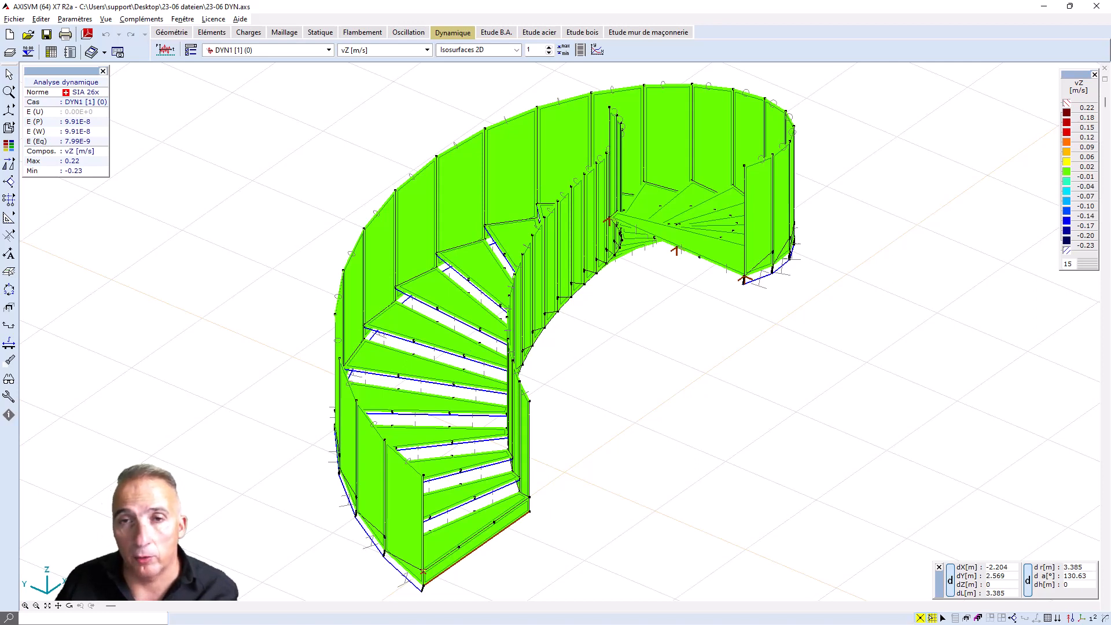
Step: Switch to the media player, play the Dynamik video of the dynamic analysis animation, and close it
key("alt+Tab")
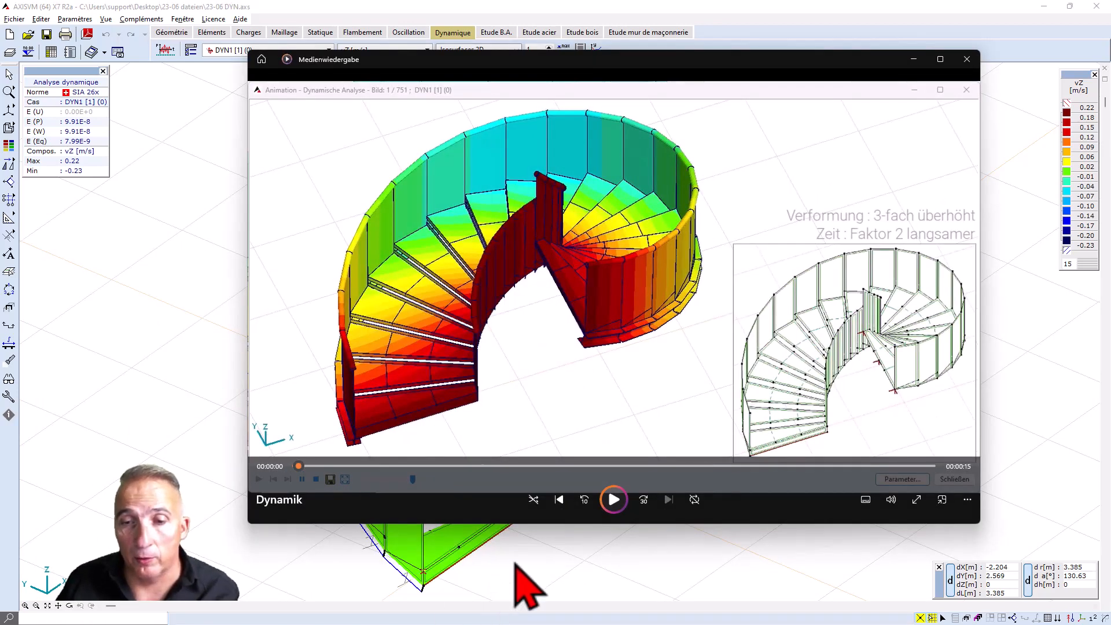
left_click(614, 502)
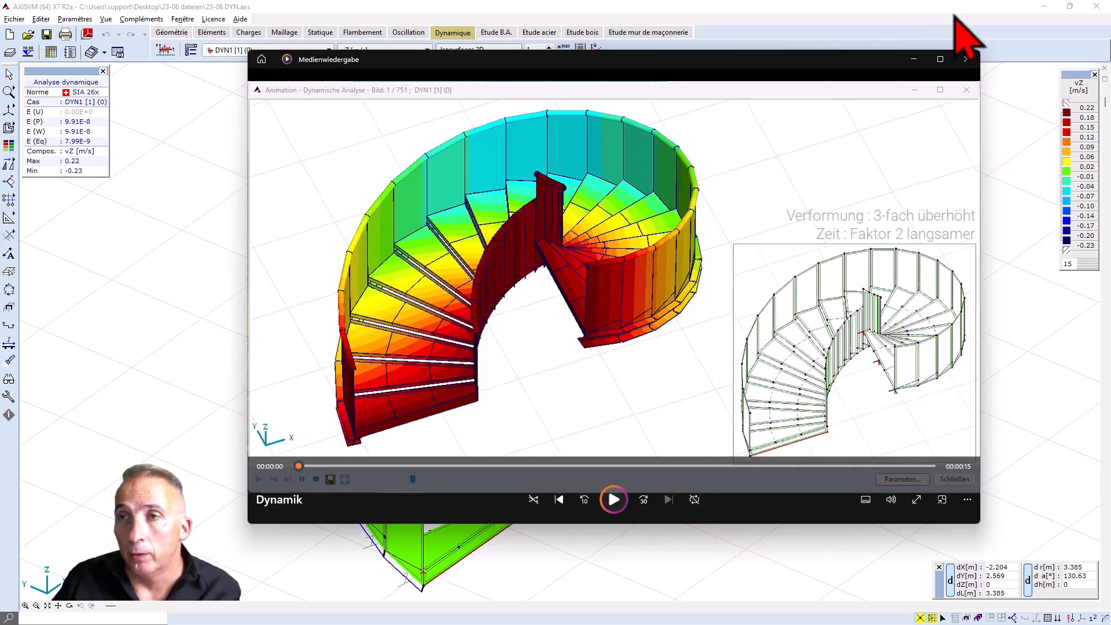
left_click(966, 59)
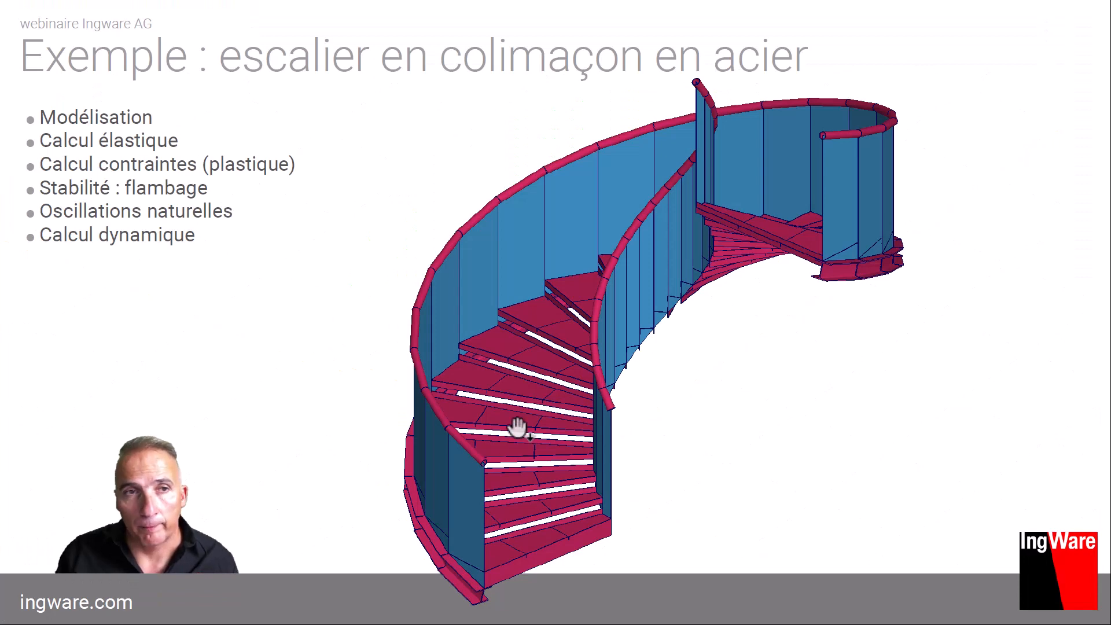
left_click(515, 433)
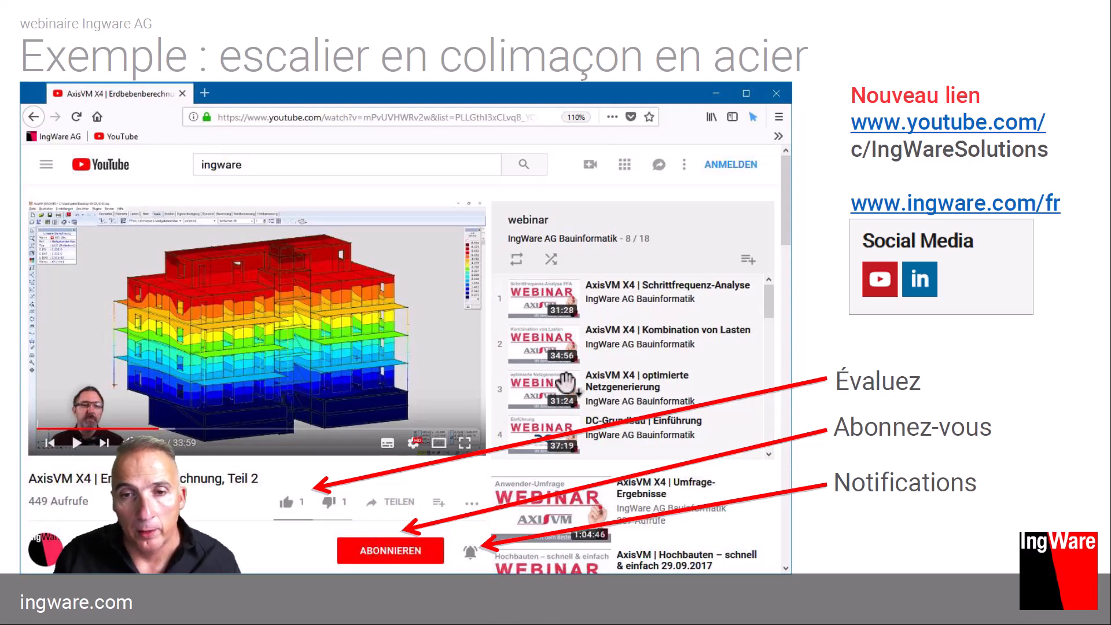
key("Right")
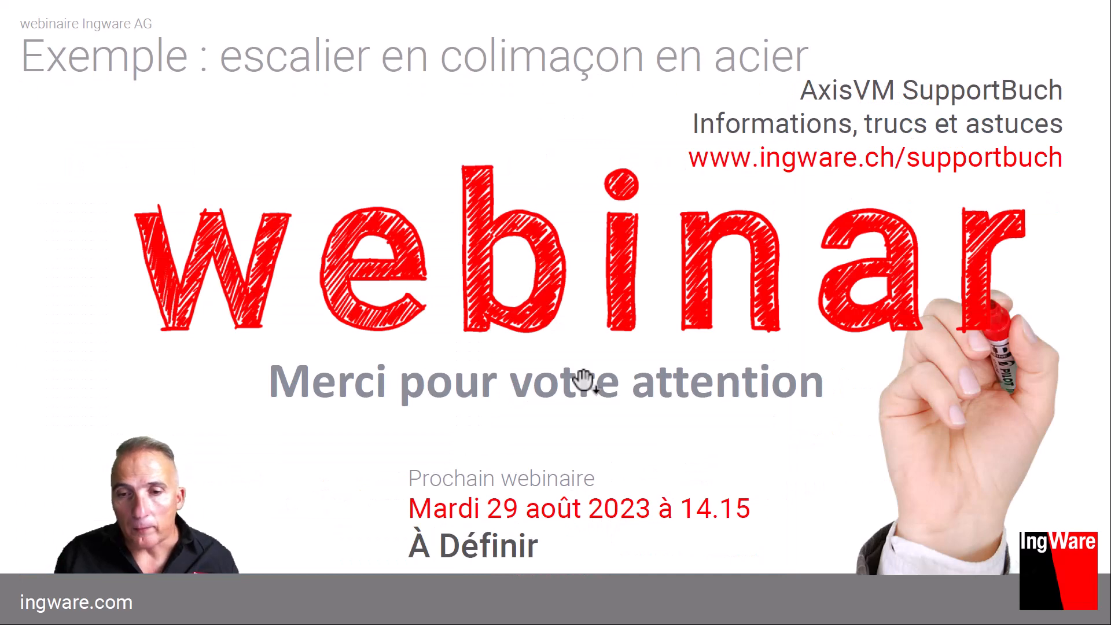